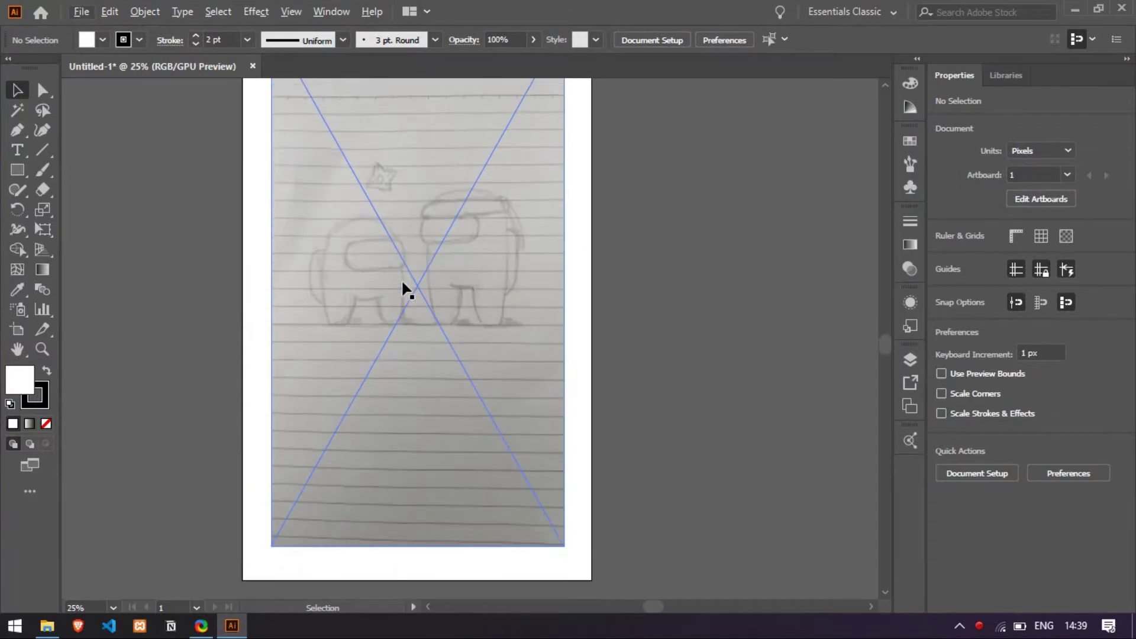
Step: With the Pen tool and no fill, trace the taller character's front edge from below the visor down and under the first foot
scroll(406, 287, "up", 3)
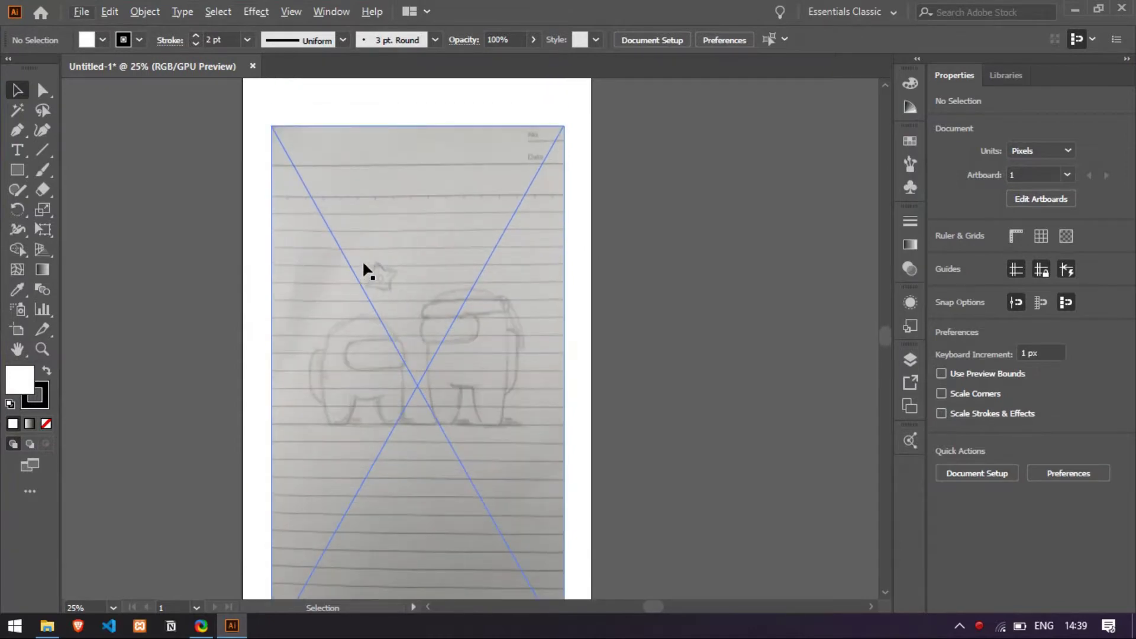
key("ctrl+equal")
key("ctrl+equal")
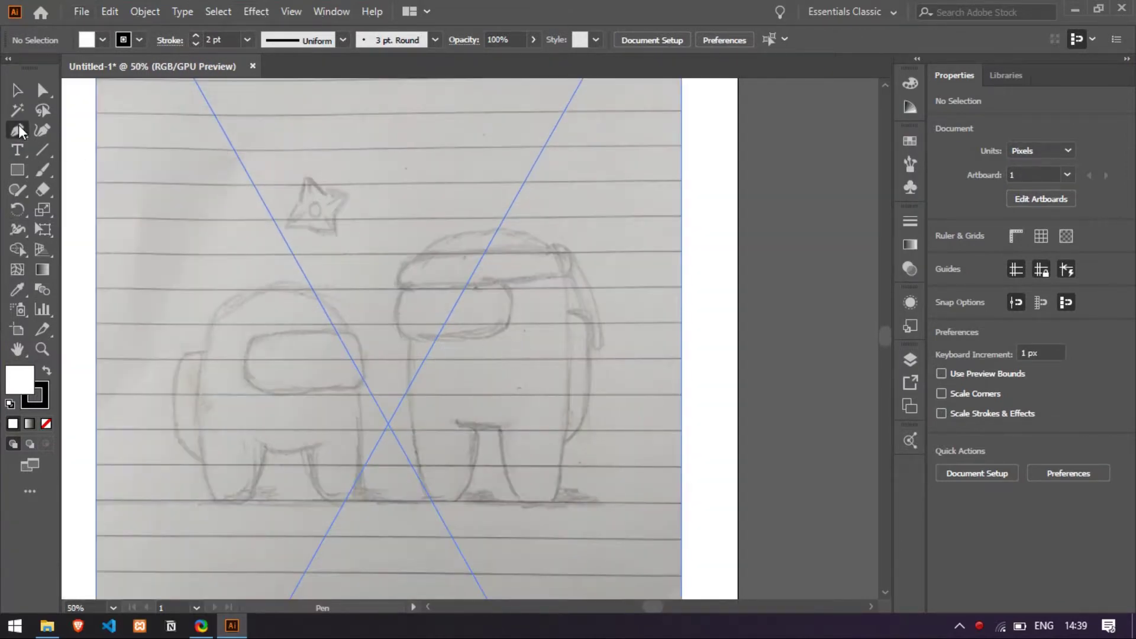
scroll(548, 385, "up", 1)
scroll(533, 379, "down", 1)
left_click(362, 287)
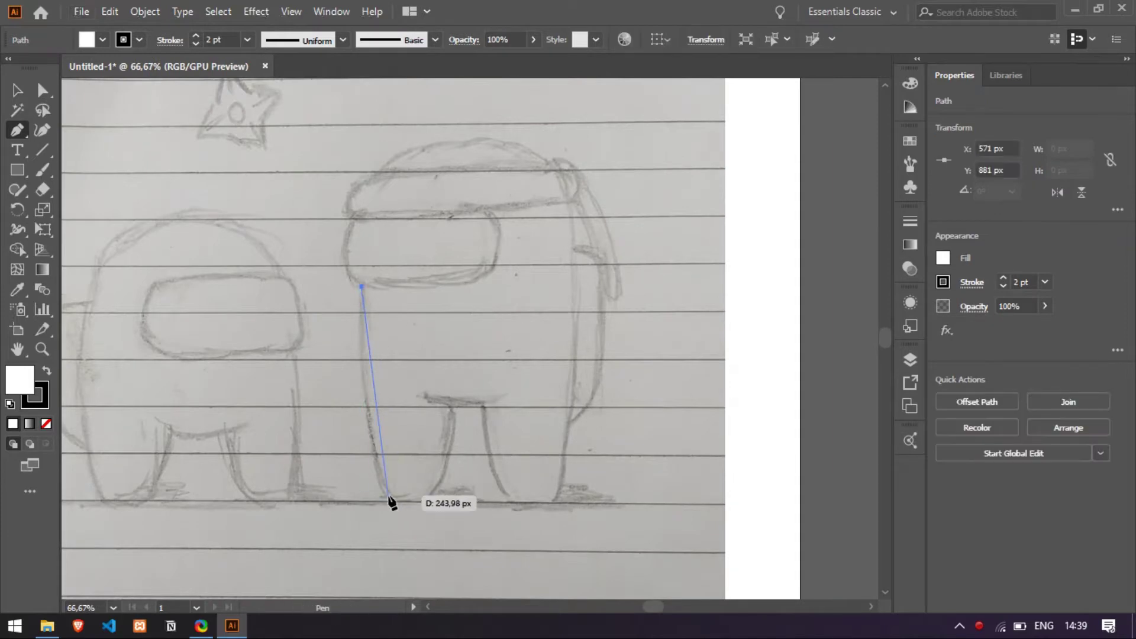
left_click_drag(409, 528, 416, 541)
left_click(47, 424)
scroll(401, 510, "up", 2)
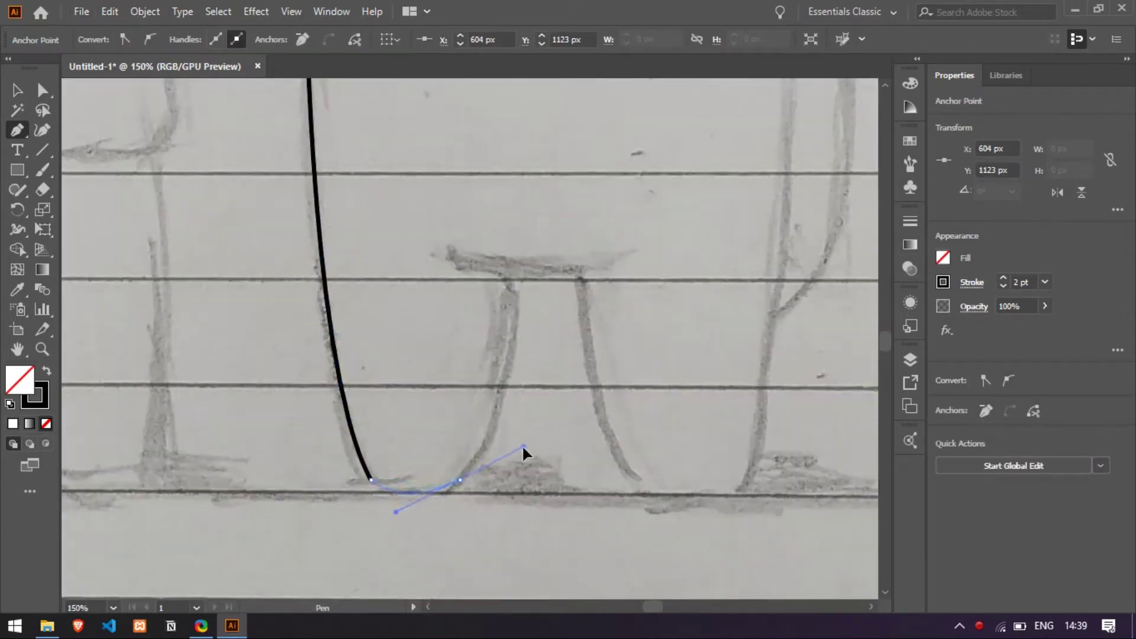
left_click_drag(522, 444, 514, 447)
left_click(459, 479)
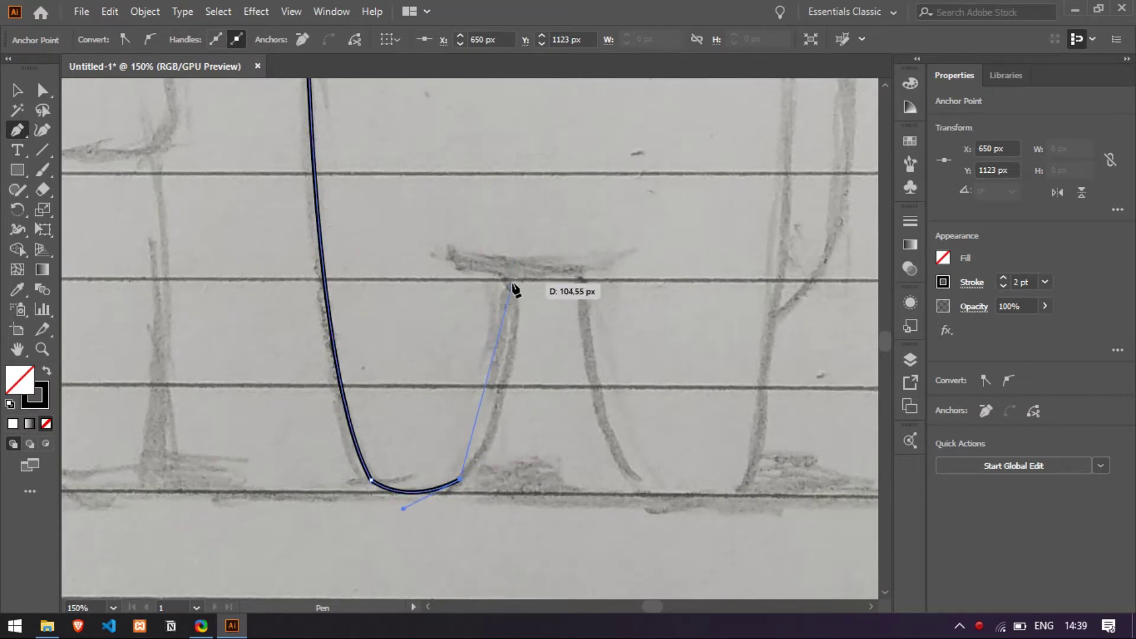
Step: Continue the outline up the inner leg, across the gap, and down to the underside of the taller character's second foot
left_click_drag(512, 278, 501, 163)
left_click(512, 278)
left_click_drag(583, 278, 615, 269)
left_click(583, 278)
scroll(592, 290, "down", 1)
left_click_drag(656, 436, 722, 468)
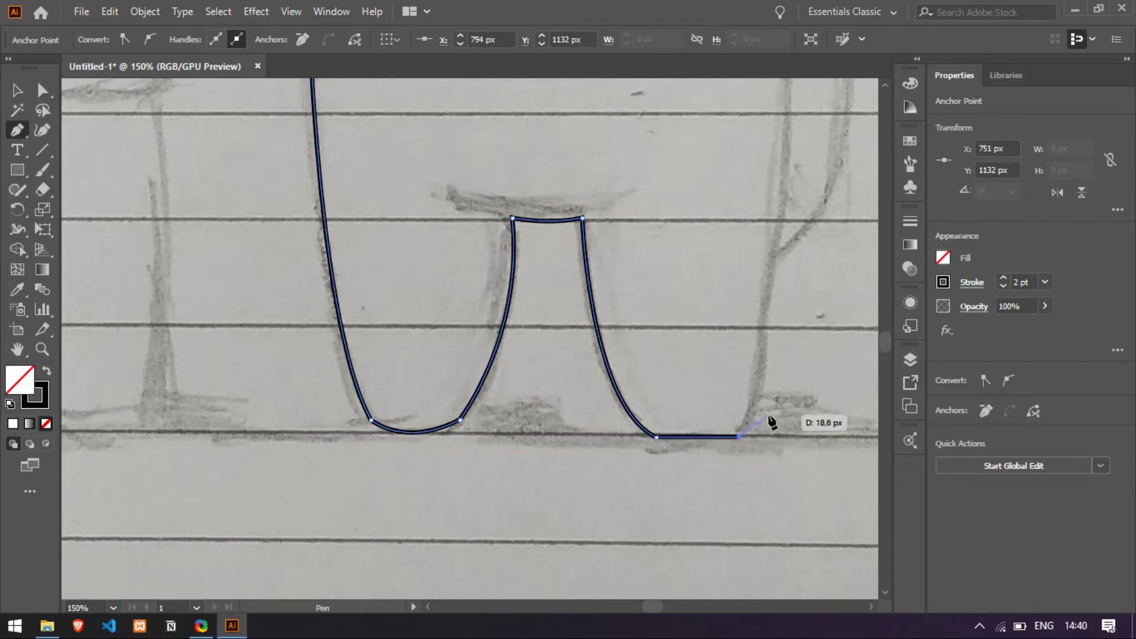
Step: Trace the back of the taller character's second leg up to the lower corner of the backpack
scroll(776, 366, "up", 1)
scroll(781, 314, "down", 2)
scroll(719, 358, "up", 2)
left_click_drag(719, 343, 725, 226)
left_click_drag(719, 343, 734, 350)
scroll(787, 379, "down", 2)
scroll(849, 400, "up", 1)
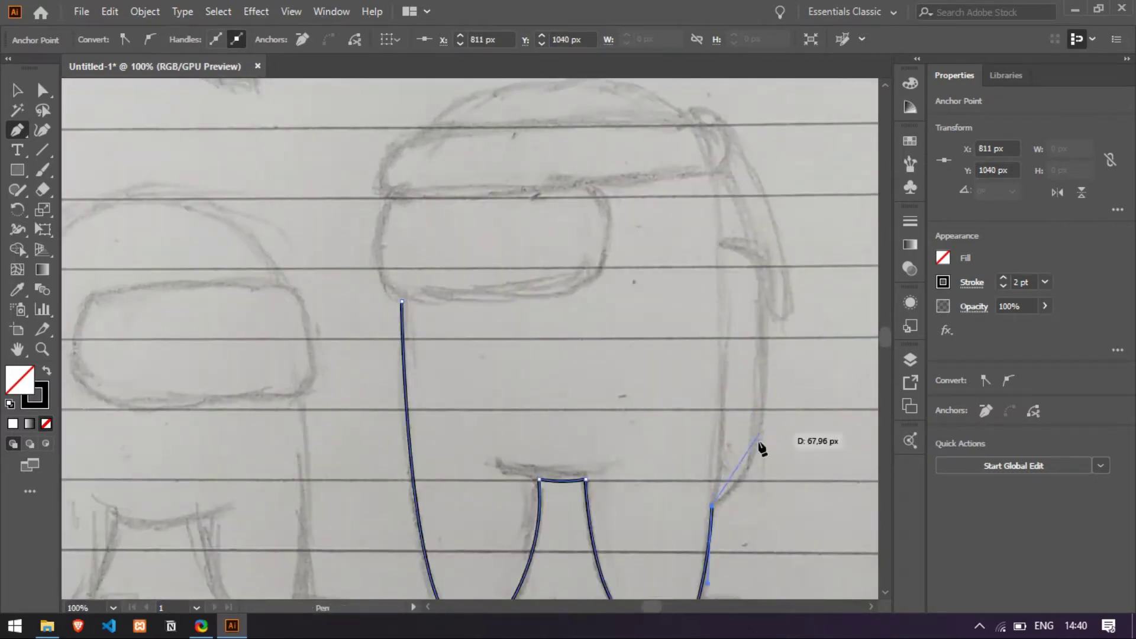
Step: Trace the taller character's backpack along its outer edge and over its curved top
mouse_move(753, 445)
left_mouse_down()
mouse_move(758, 431)
mouse_move(753, 447)
left_mouse_up()
left_click_drag(758, 261, 744, 223)
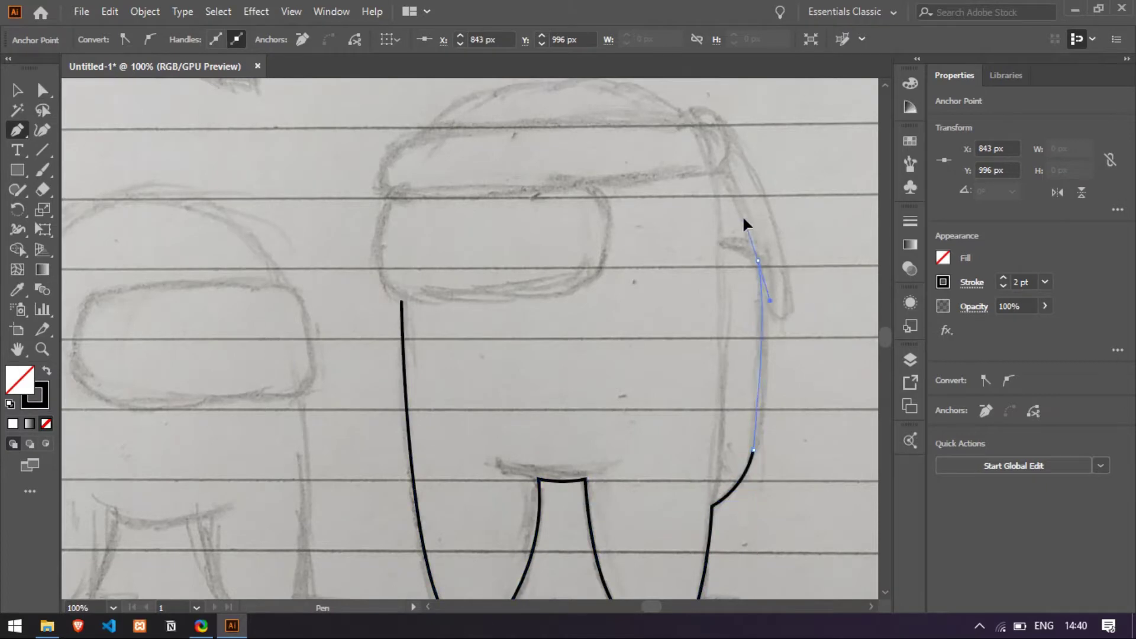
left_click_drag(746, 166, 740, 145)
scroll(763, 246, "up", 3)
left_click(744, 294)
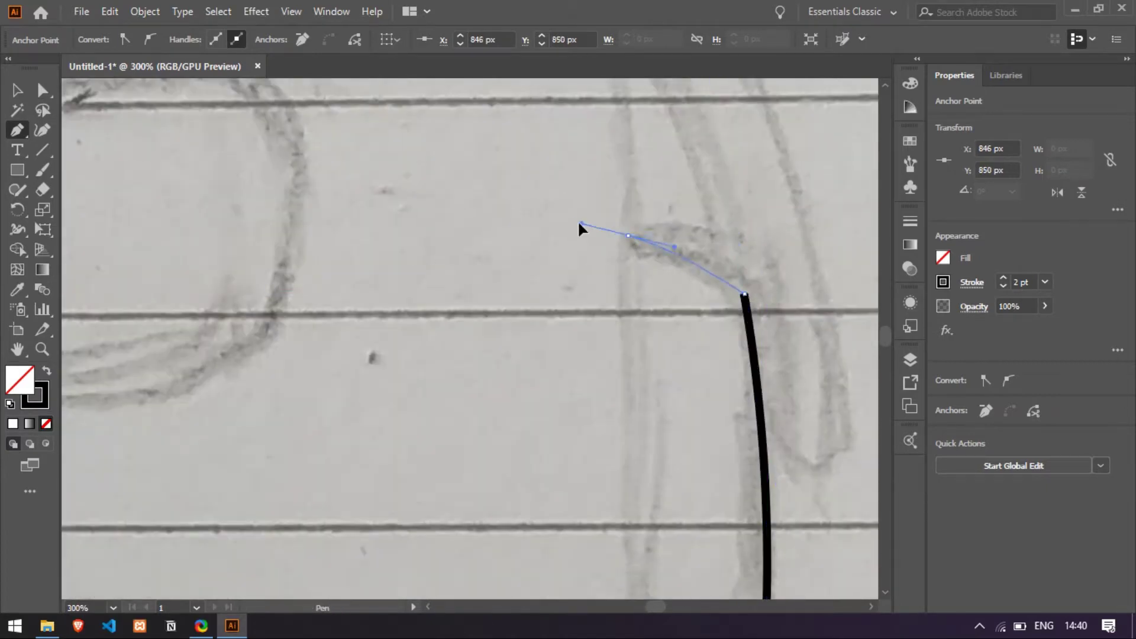
left_click_drag(580, 223, 560, 229)
Step: Extend the outline from the backpack up the body's back edge to the headband and across to the hanging strap
scroll(667, 230, "down", 3)
scroll(666, 249, "up", 1)
left_click(655, 330)
scroll(663, 322, "up", 2)
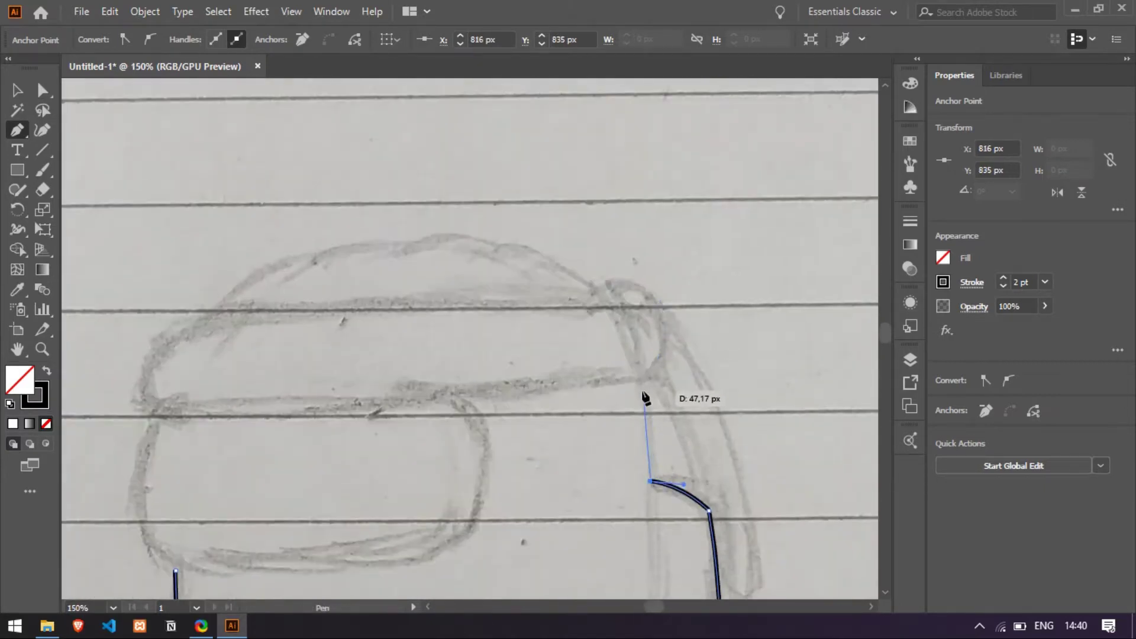
left_click(659, 382)
Step: Trace the headband's hanging strap down around its tip, back up, and over the knot at the head
scroll(751, 431, "down", 3)
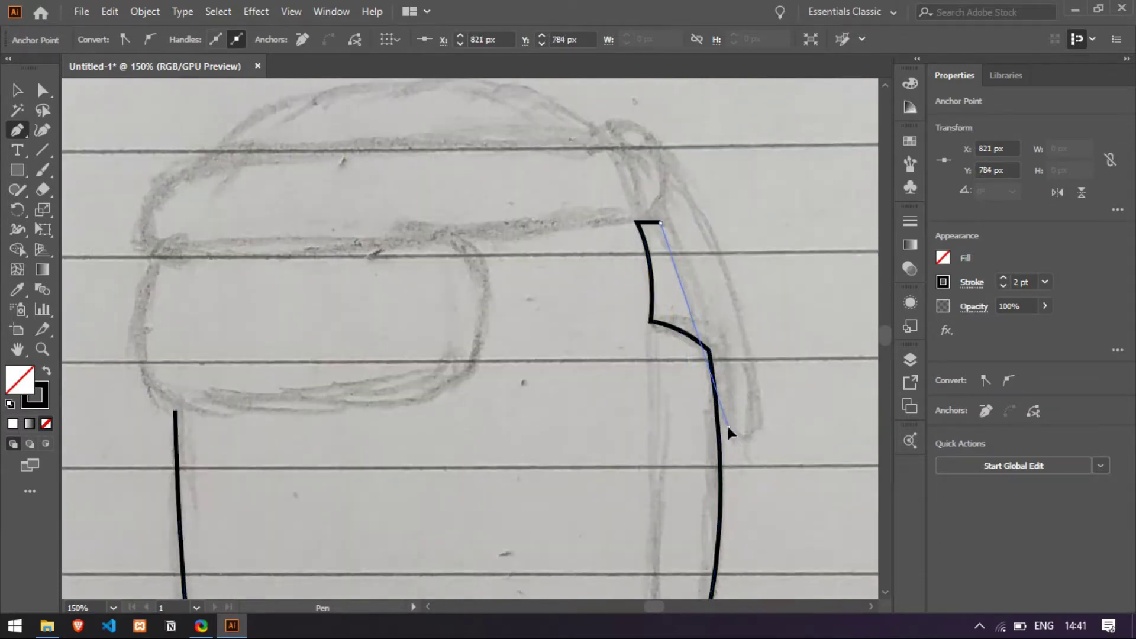
left_click_drag(728, 425, 725, 490)
left_click_drag(655, 147, 569, 160)
scroll(642, 331, "up", 2)
scroll(649, 346, "up", 2)
left_click(662, 385)
left_click_drag(562, 358, 497, 419)
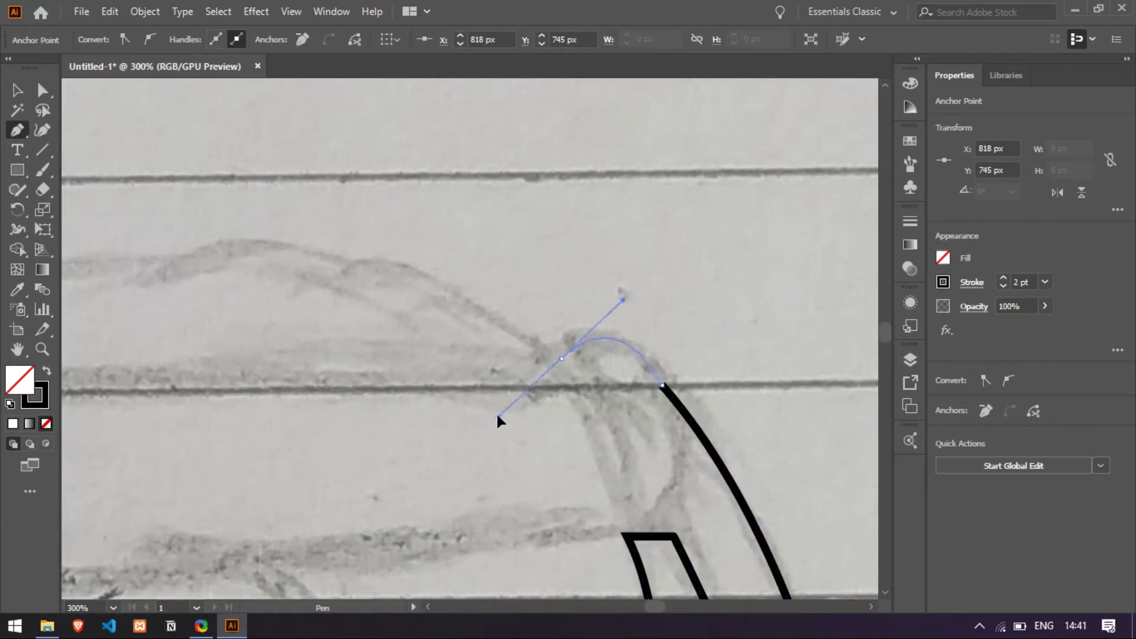
left_click_drag(475, 374, 523, 406)
scroll(523, 374, "down", 2)
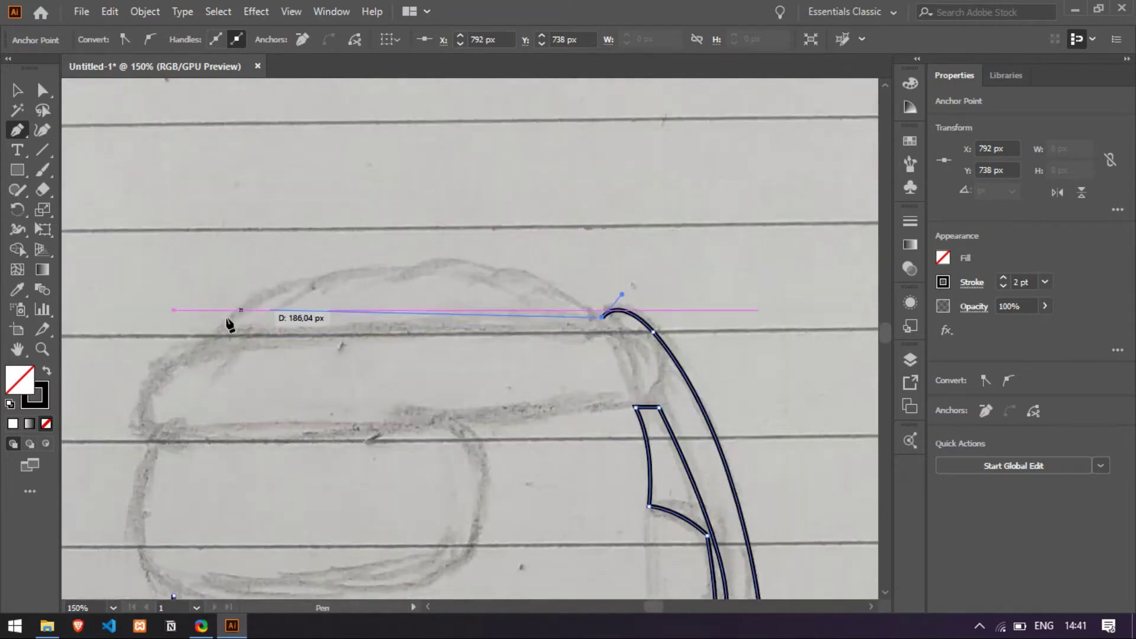
Step: Trace the top of the head, the headband's front and the visor's front edge, closing the taller character's outline
left_click_drag(208, 337, 133, 490)
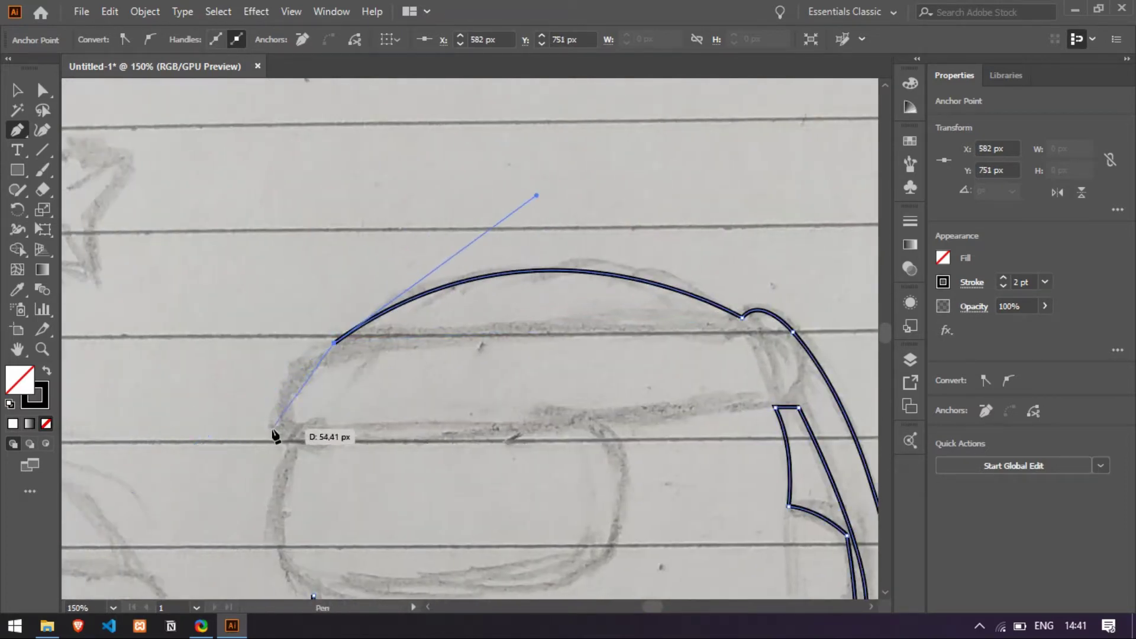
left_click_drag(297, 434, 385, 529)
left_click(297, 434)
scroll(308, 450, "down", 2)
key("v")
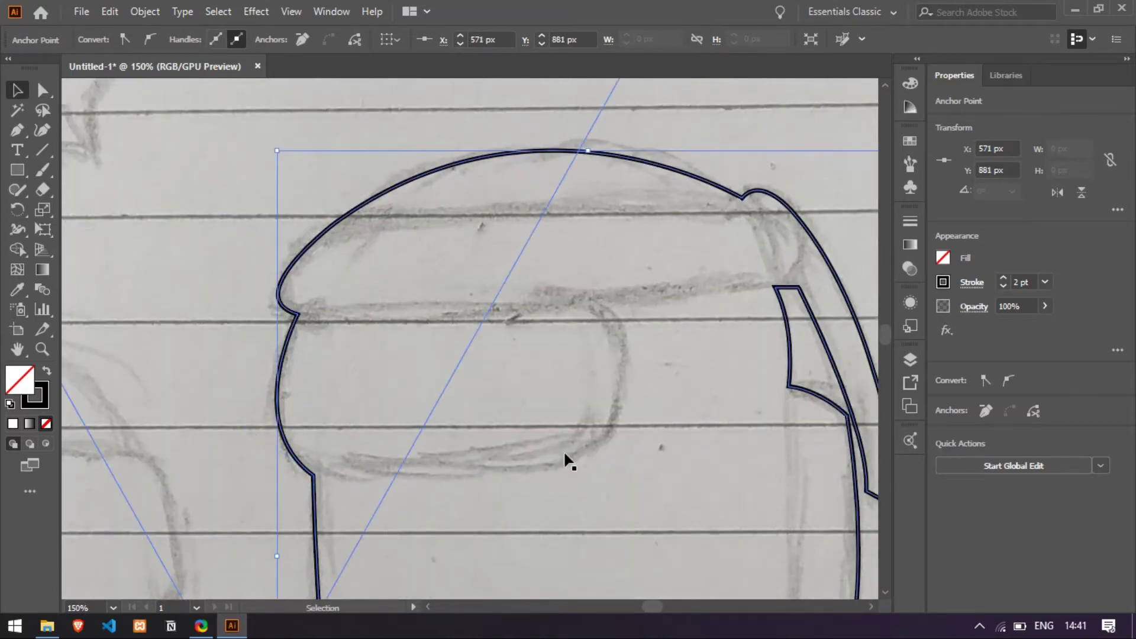
scroll(567, 456, "down", 4)
left_click(691, 501)
Step: Draw the headband's lower edge from the front notch of the outline across to the strap
scroll(562, 441, "up", 4)
scroll(402, 382, "down", 1)
scroll(562, 423, "up", 1)
key("p")
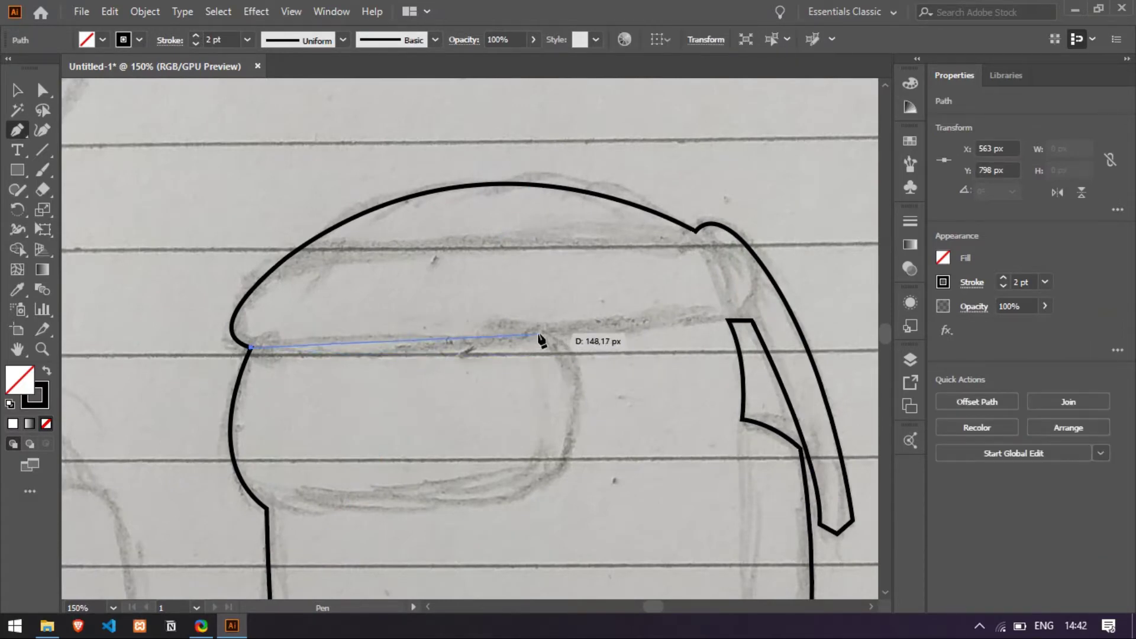
left_click_drag(767, 307, 761, 276)
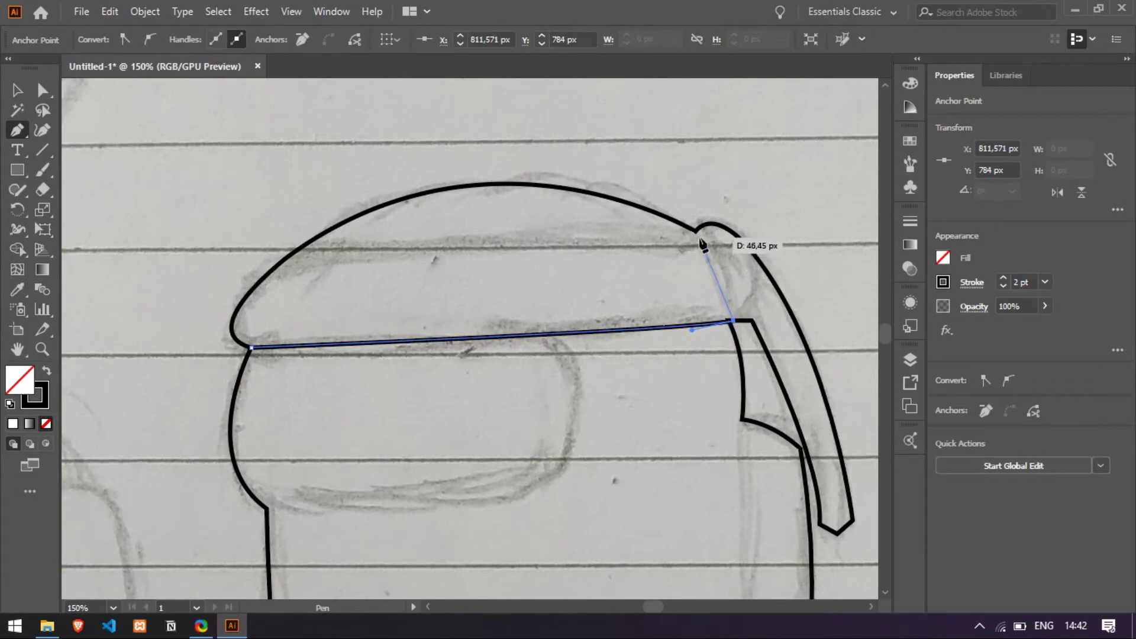
left_click_drag(594, 210, 594, 210)
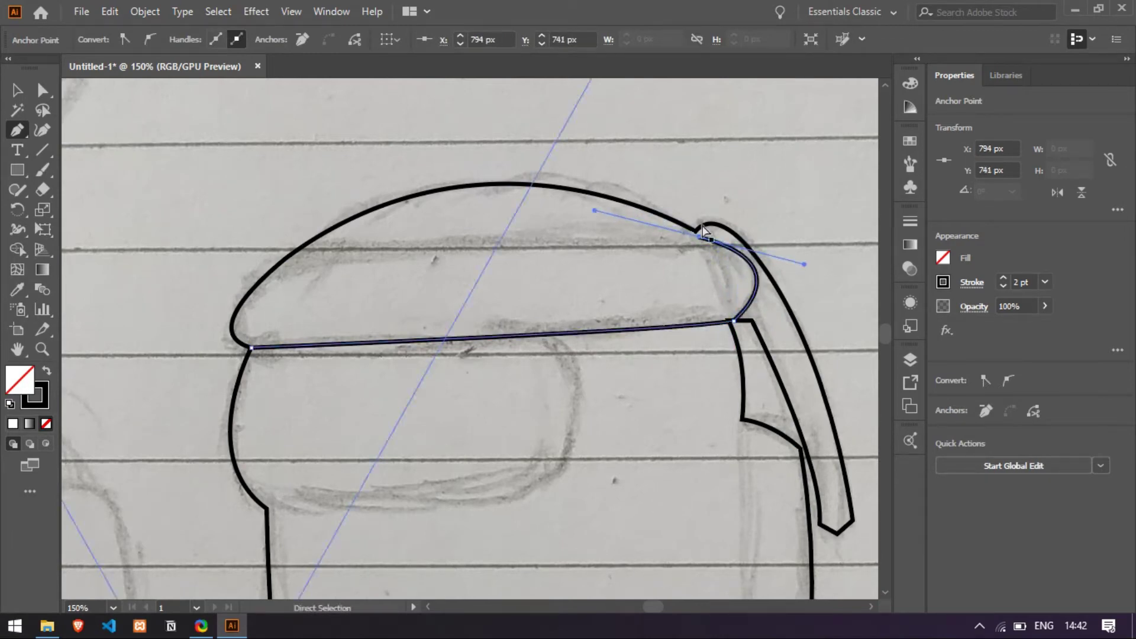
key("ctrl+z")
Step: Trace the headband's back end, upper edge and front curve to close the headband shape
left_click_drag(697, 241, 669, 234)
left_click(696, 241)
left_click_drag(292, 254, 263, 275)
left_click_drag(253, 354, 303, 371)
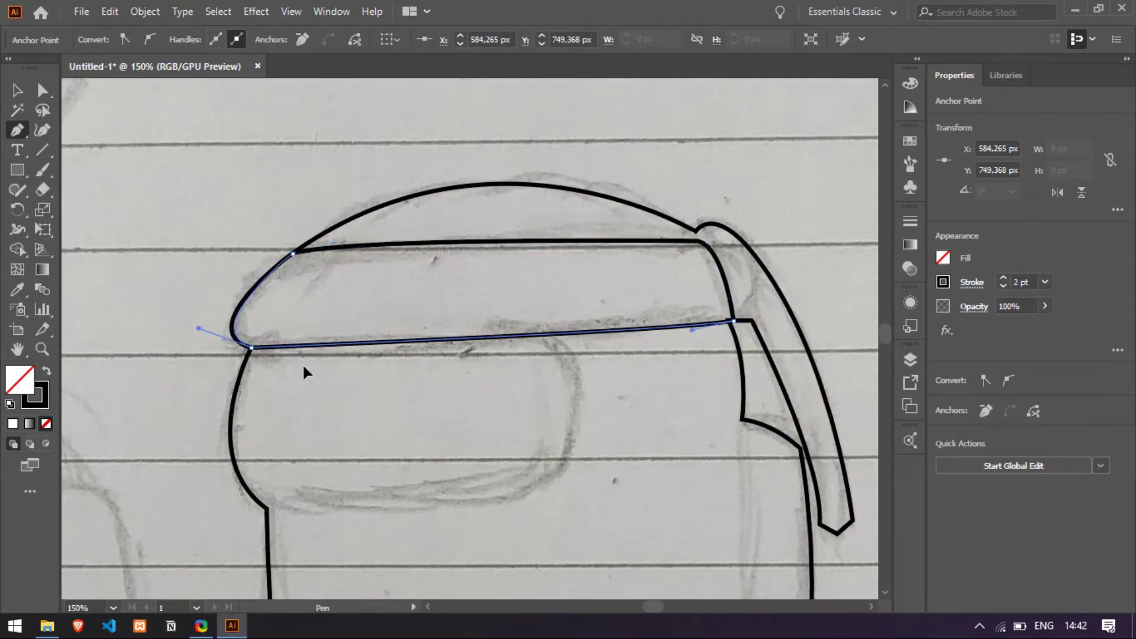
left_click(18, 91)
scroll(492, 394, "down", 2)
left_click(492, 394)
scroll(493, 394, "up", 1)
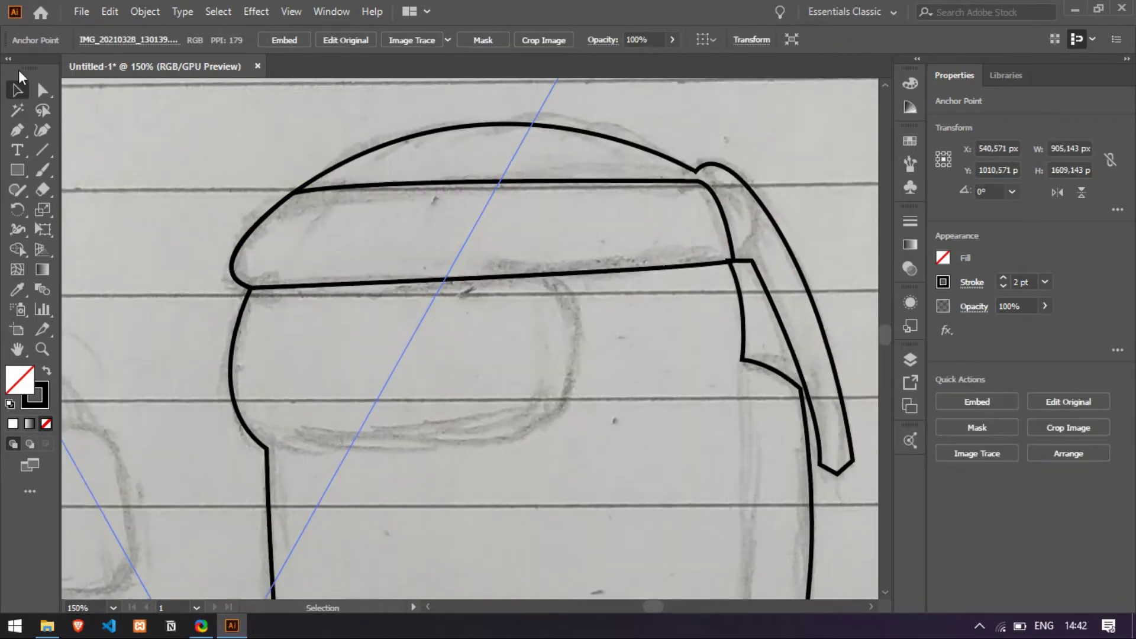
Step: Trace the taller character's visor from the headband's lower edge around to the front of the body
left_click(15, 133)
left_click(537, 274)
left_click_drag(513, 432, 408, 480)
key("ctrl+z")
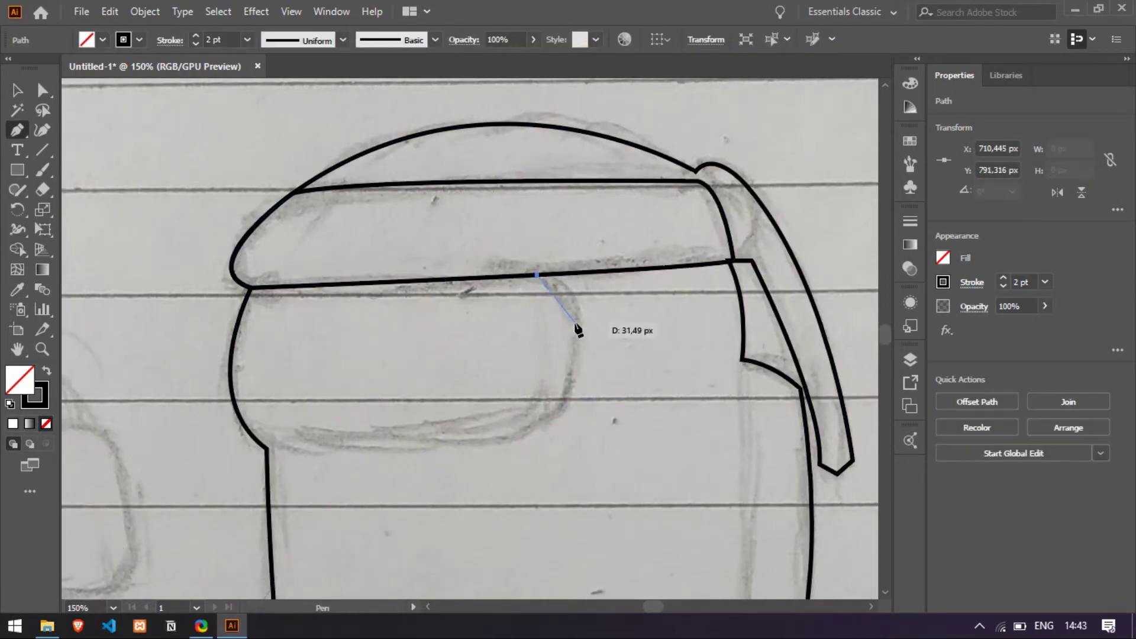
left_click_drag(576, 322, 576, 342)
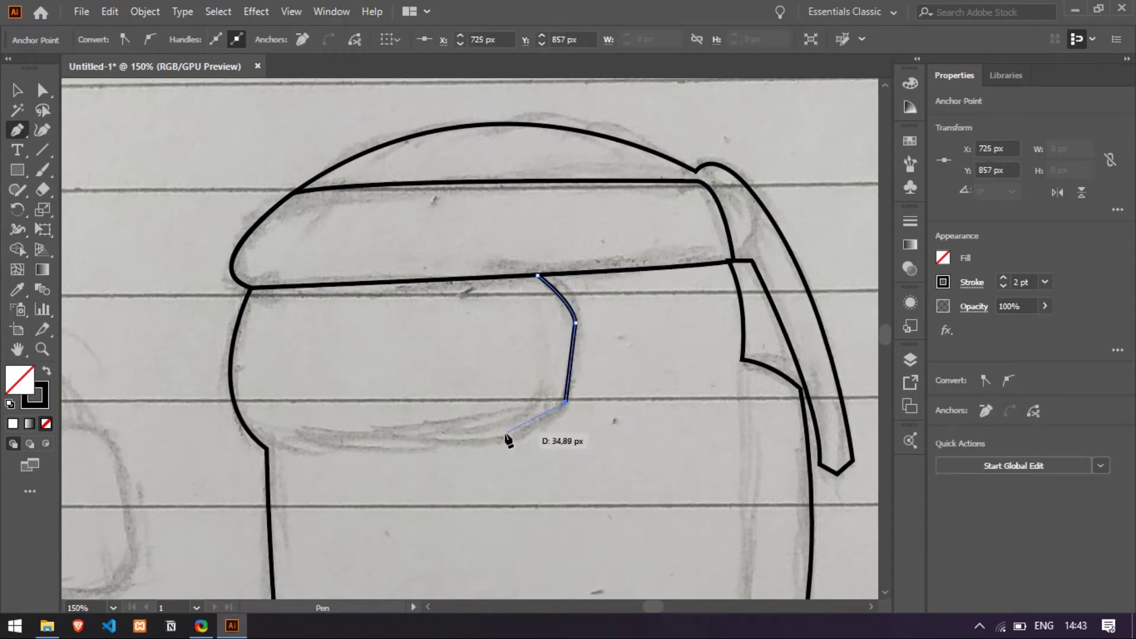
left_click_drag(264, 446, 166, 428)
left_click(264, 447)
left_click(18, 91)
left_click(670, 387)
Step: Start the shorter character's outline with a curve along the underside of its rear foot
scroll(670, 386, "down", 2)
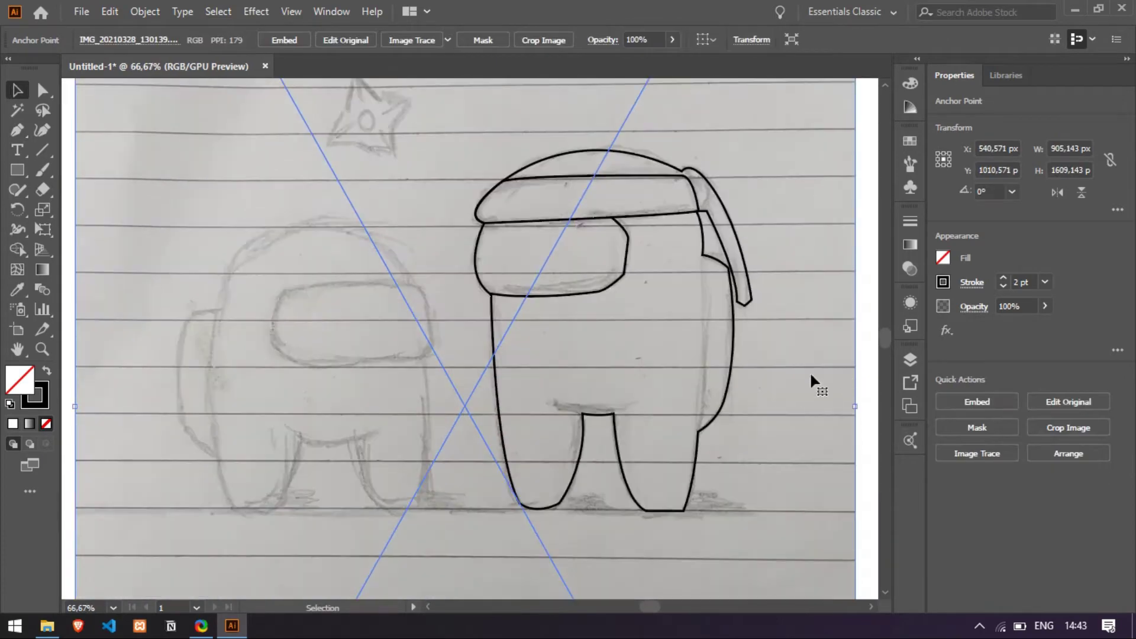
scroll(760, 387, "up", 2)
scroll(510, 420, "down", 2)
scroll(556, 427, "left", 9)
scroll(556, 426, "up", 1)
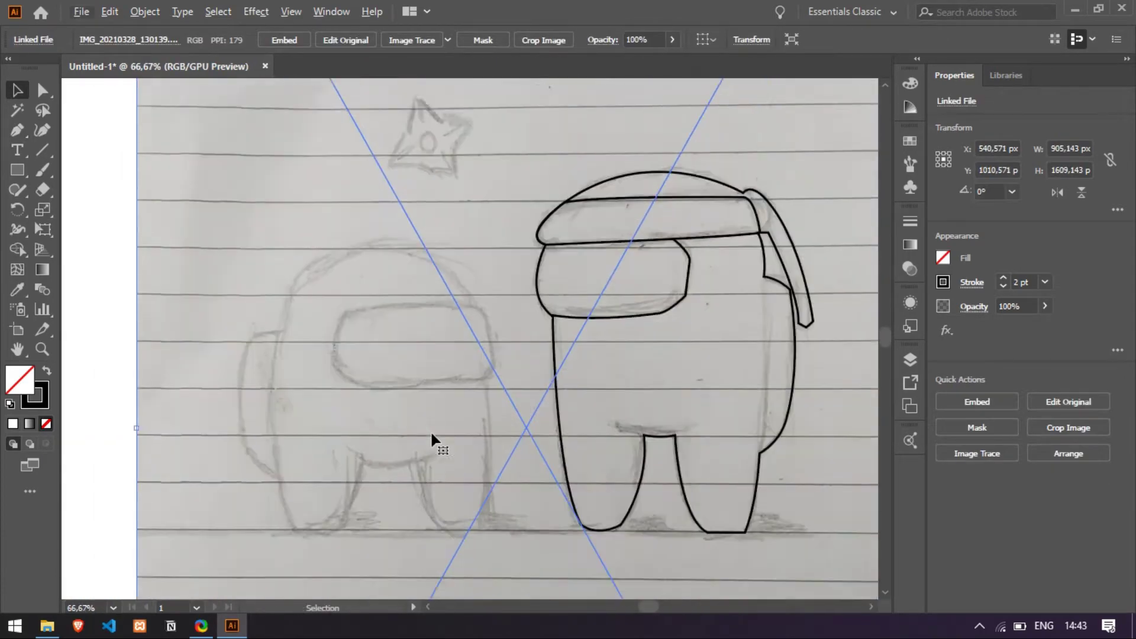
scroll(432, 436, "down", 2)
key("p")
scroll(295, 473, "up", 3)
left_click(291, 468)
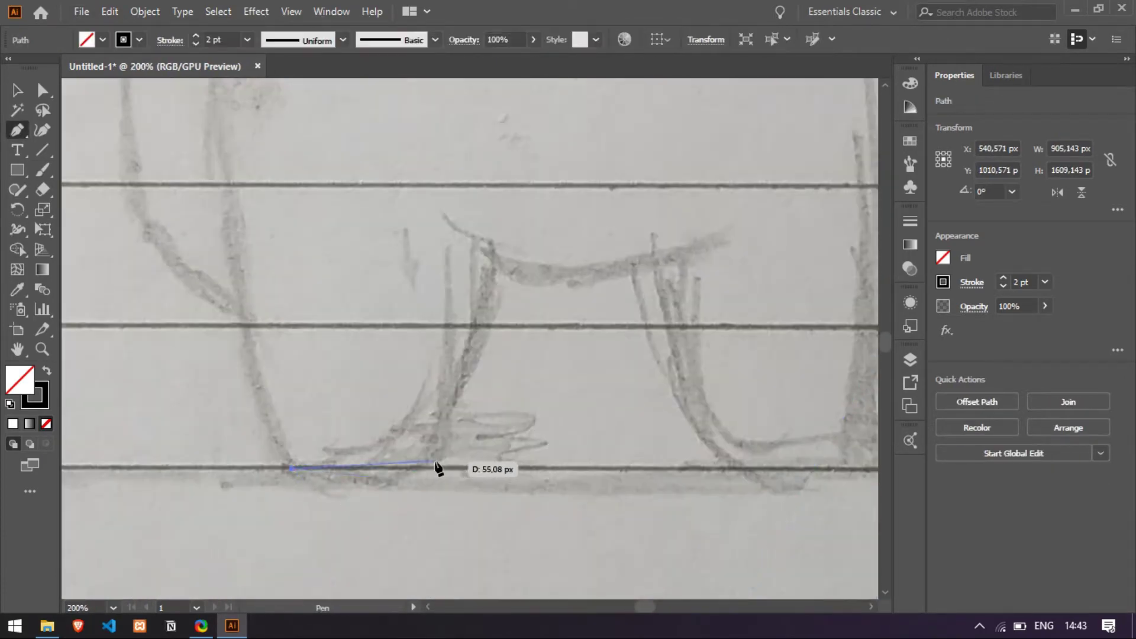
left_click_drag(461, 449, 470, 449)
left_click(426, 464)
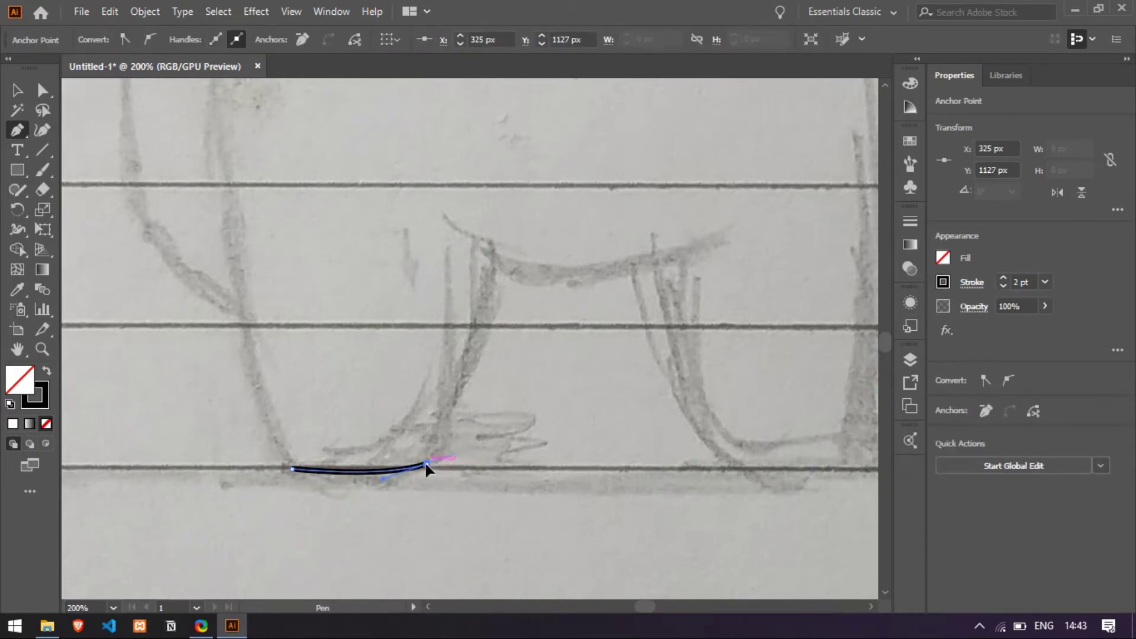
Step: Trace the shorter character's inner legs, the curved gap between them, and the underside of its front foot
left_click_drag(484, 202, 488, 203)
left_click(491, 259)
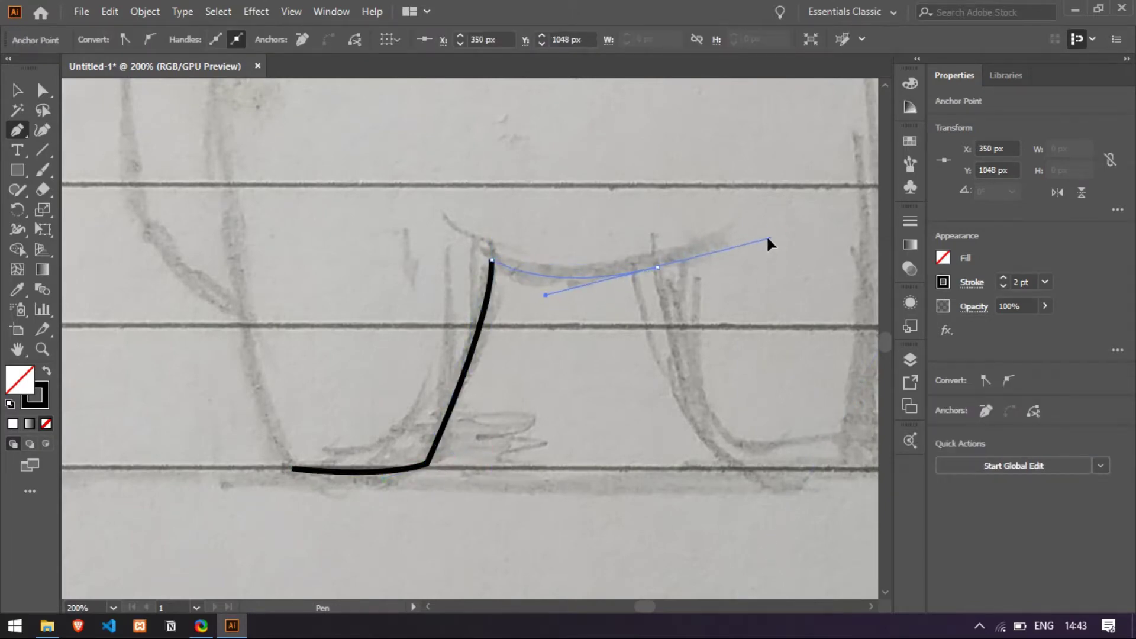
scroll(655, 268, "right", 4)
left_click_drag(531, 472, 598, 497)
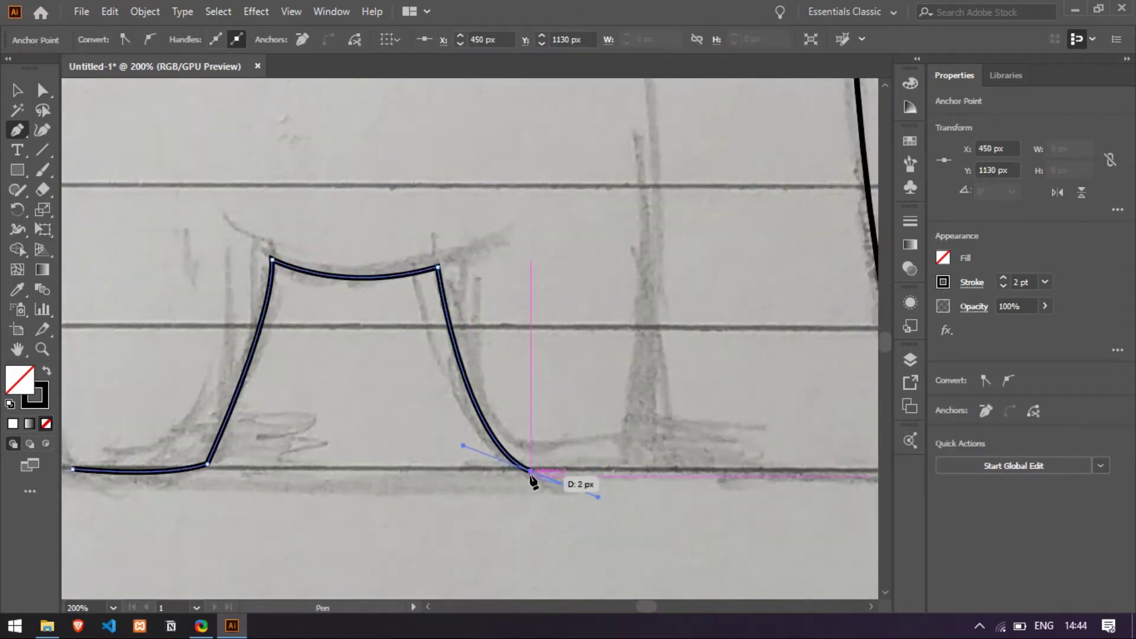
left_click(636, 471)
Step: Trace the shorter character's front edge up from the foot and around the front of the visor
scroll(644, 421, "up", 5)
scroll(645, 243, "down", 1)
left_click_drag(635, 234, 663, 362)
scroll(655, 249, "up", 3)
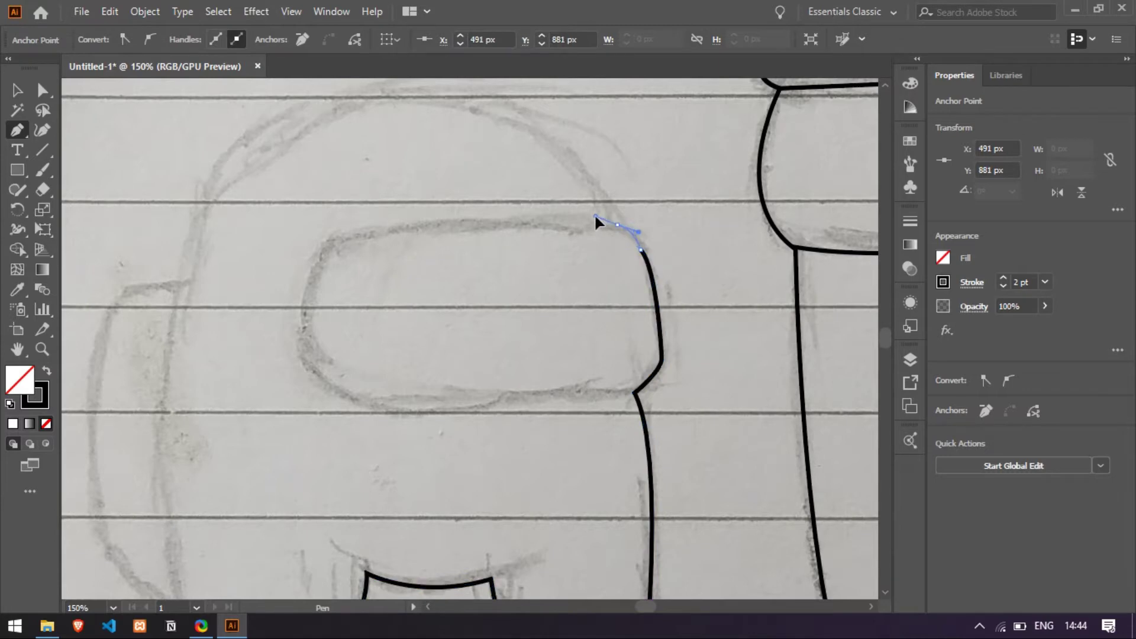
left_click_drag(595, 217, 595, 217)
key("ctrl+z")
scroll(659, 266, "up", 2)
scroll(659, 266, "up", 1)
left_click_drag(604, 334, 581, 323)
left_click(605, 334)
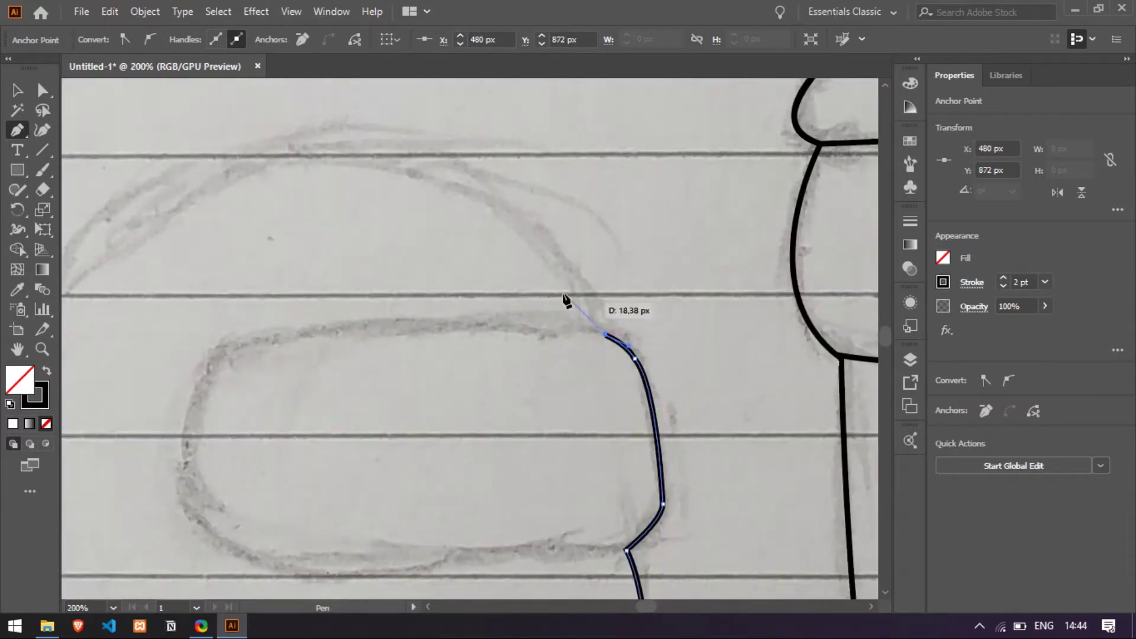
Step: Trace the top of the head and the back down to the rear foot, closing the shorter character's outline
scroll(565, 294, "up", 1)
scroll(258, 347, "left", 3)
scroll(258, 348, "down", 1)
left_click_drag(224, 358, 102, 521)
scroll(75, 557, "left", 3)
scroll(78, 557, "down", 2)
left_click(377, 272)
scroll(377, 272, "down", 4)
left_click_drag(382, 424, 436, 479)
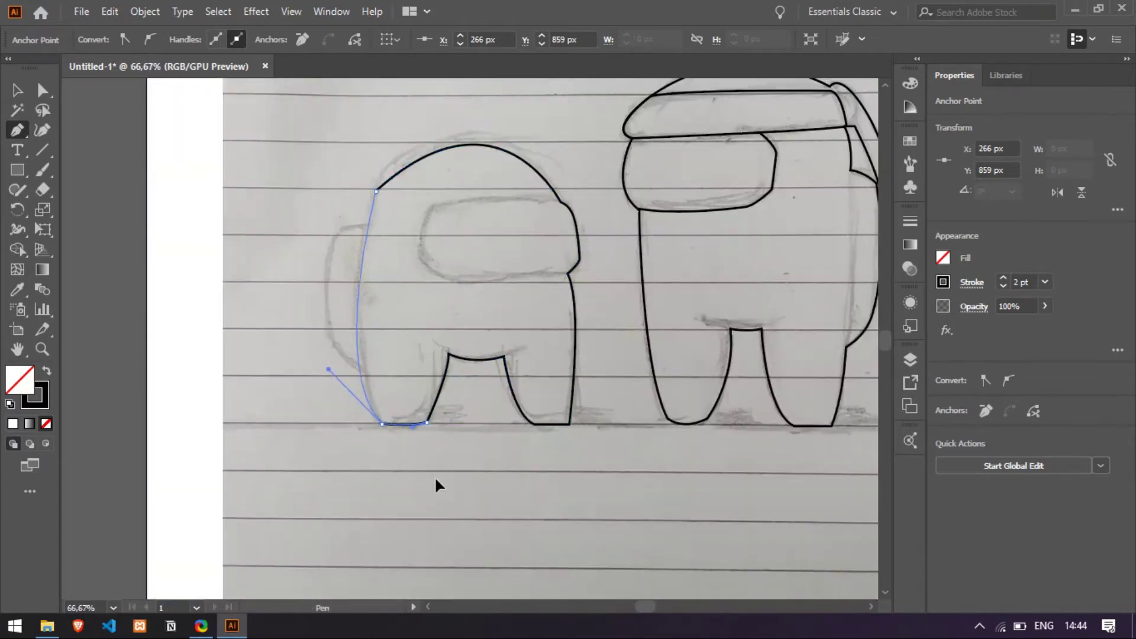
left_click_drag(431, 536, 431, 535)
scroll(447, 225, "up", 3)
scroll(452, 229, "down", 2)
left_click(14, 92)
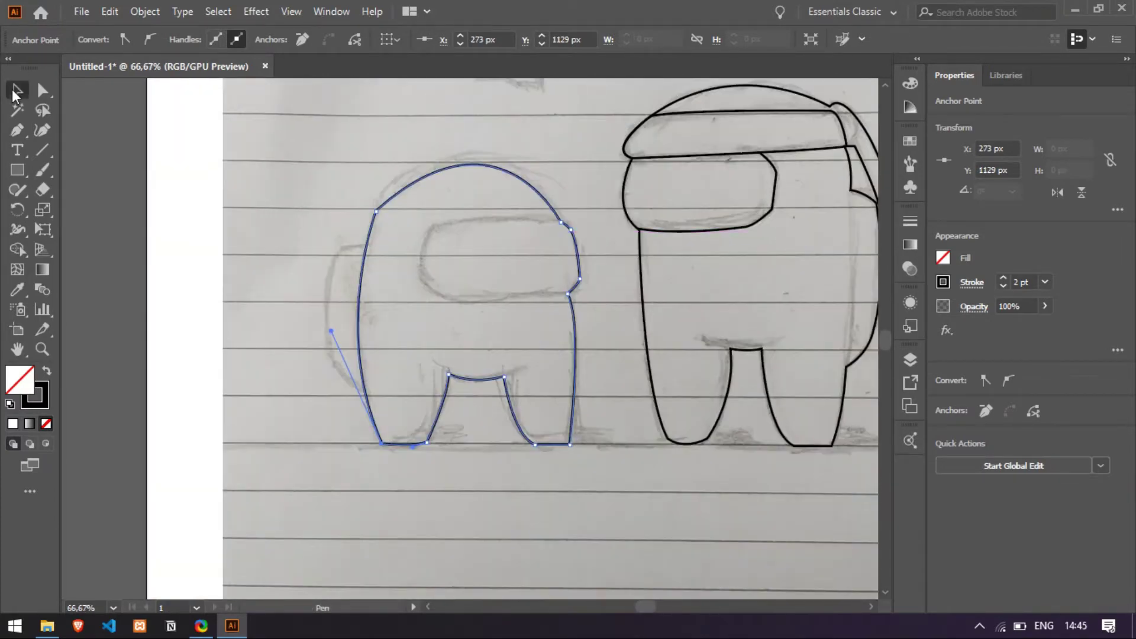
scroll(433, 177, "up", 2)
scroll(432, 178, "down", 2)
left_click(17, 130)
left_click(426, 264)
scroll(846, 261, "right", 2)
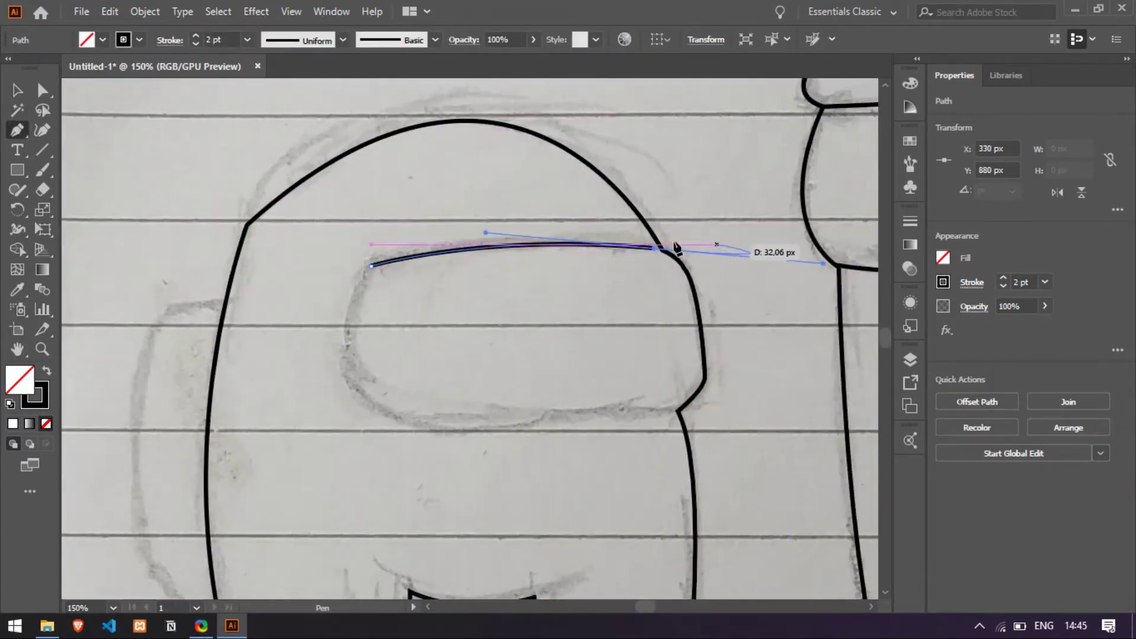
key("ctrl+z")
left_click(678, 413)
key("ctrl+z")
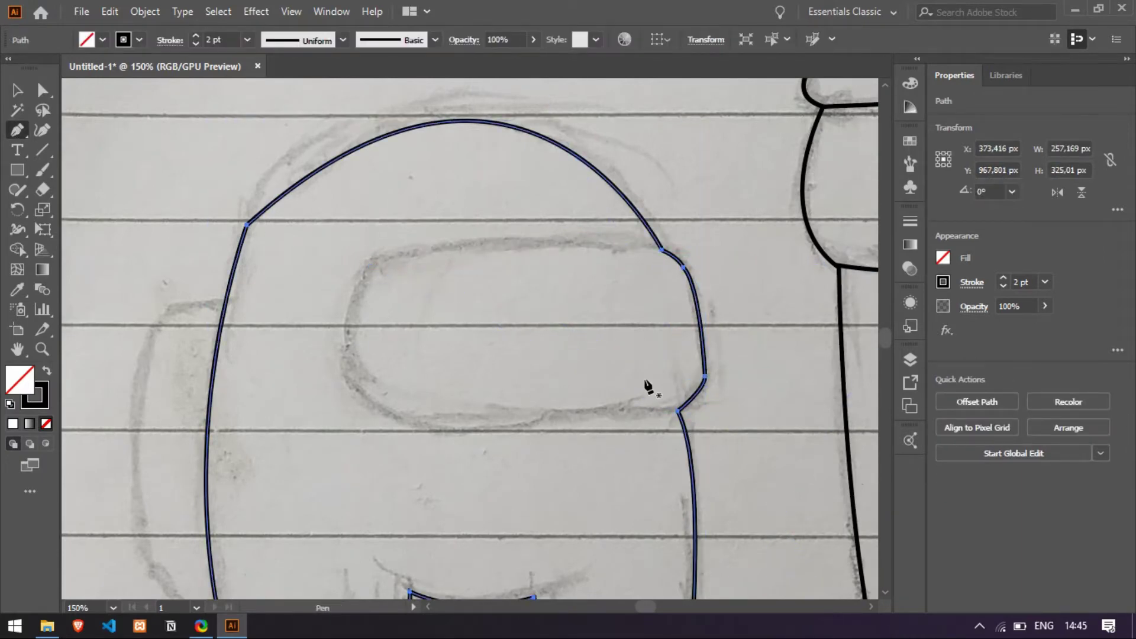
Step: Trace the shorter character's visor from its lower front corner, around the rounded rear end, to the upper front corner
left_click(673, 413)
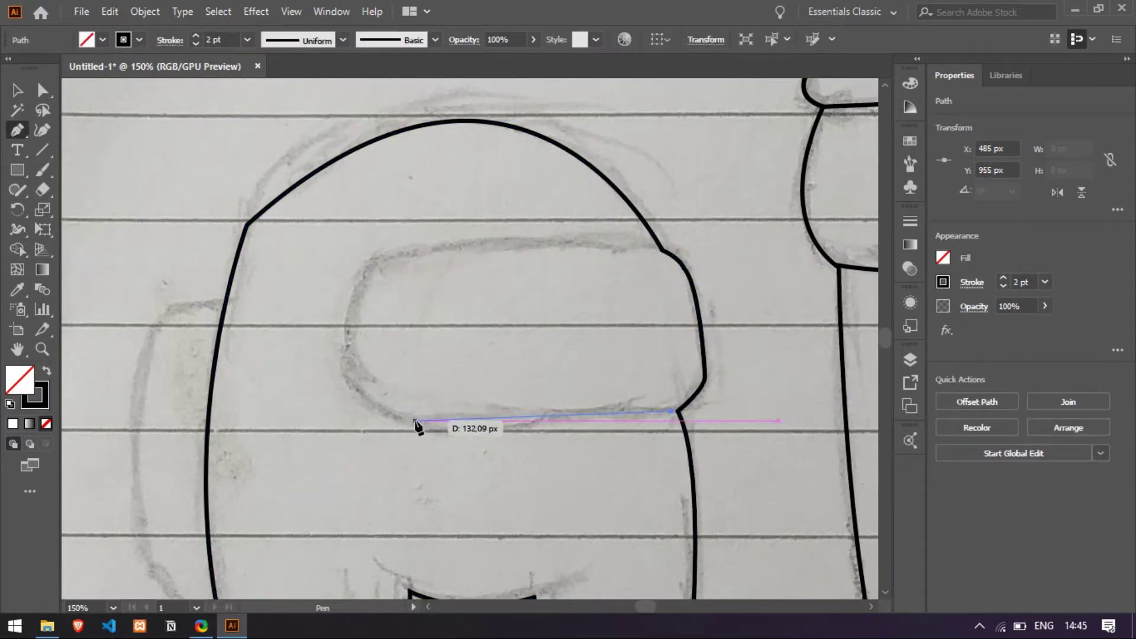
left_click_drag(417, 421, 397, 418)
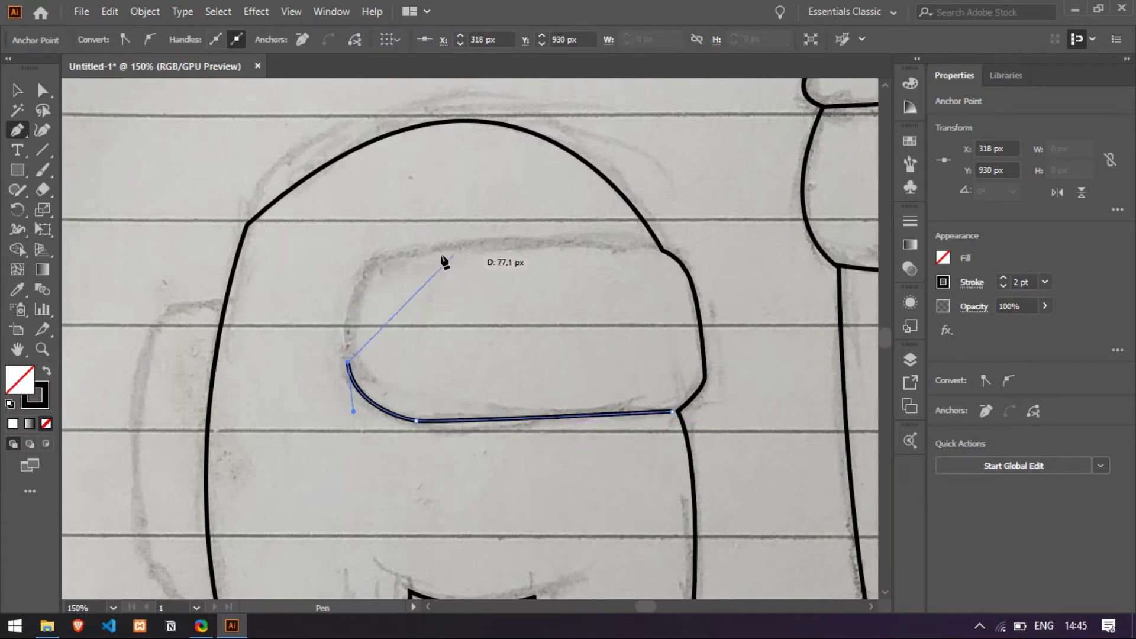
left_click_drag(494, 259, 422, 255)
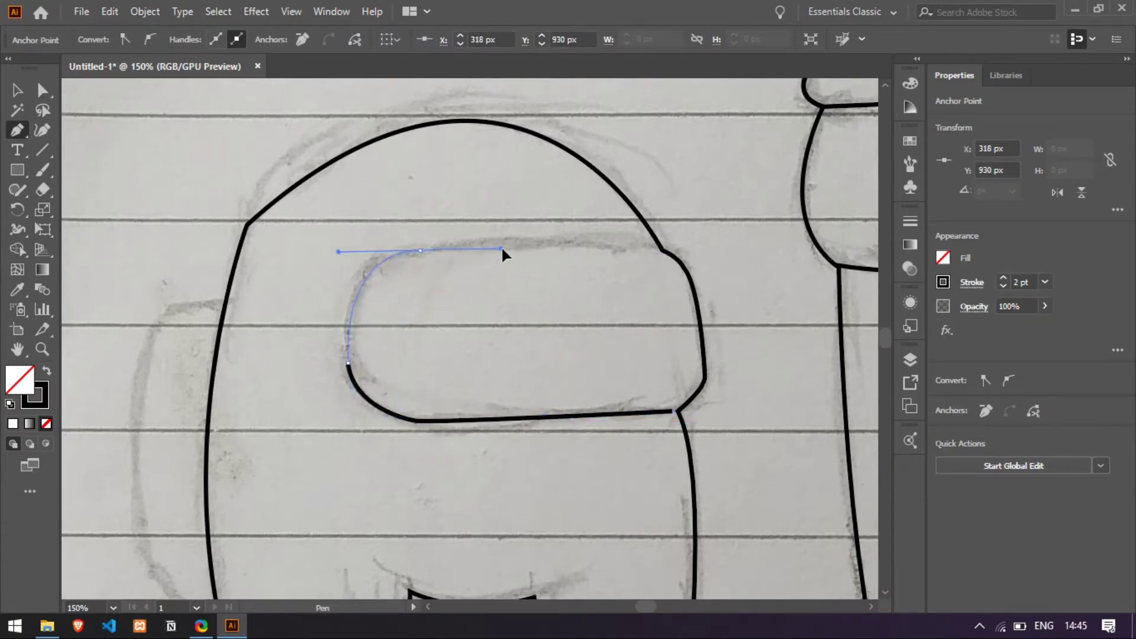
left_click_drag(661, 245, 718, 259)
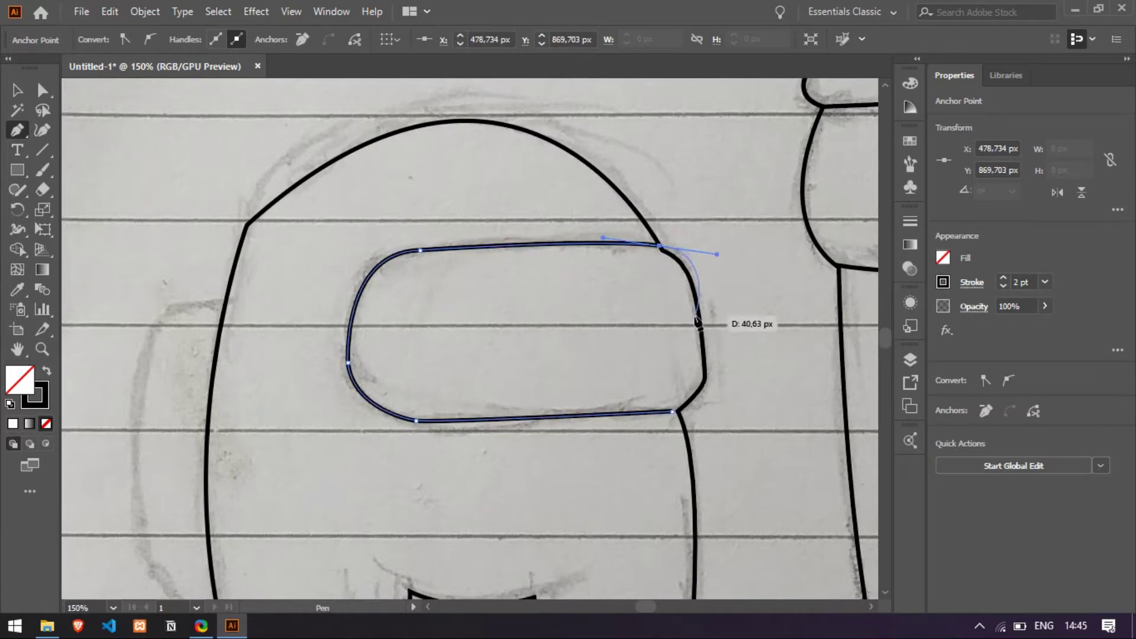
left_click(661, 250)
Step: Move the visor path's lower front endpoint so it meets the shorter character's body outline
mouse_move(676, 410)
left_mouse_down()
mouse_move(559, 435)
mouse_move(681, 409)
left_mouse_up()
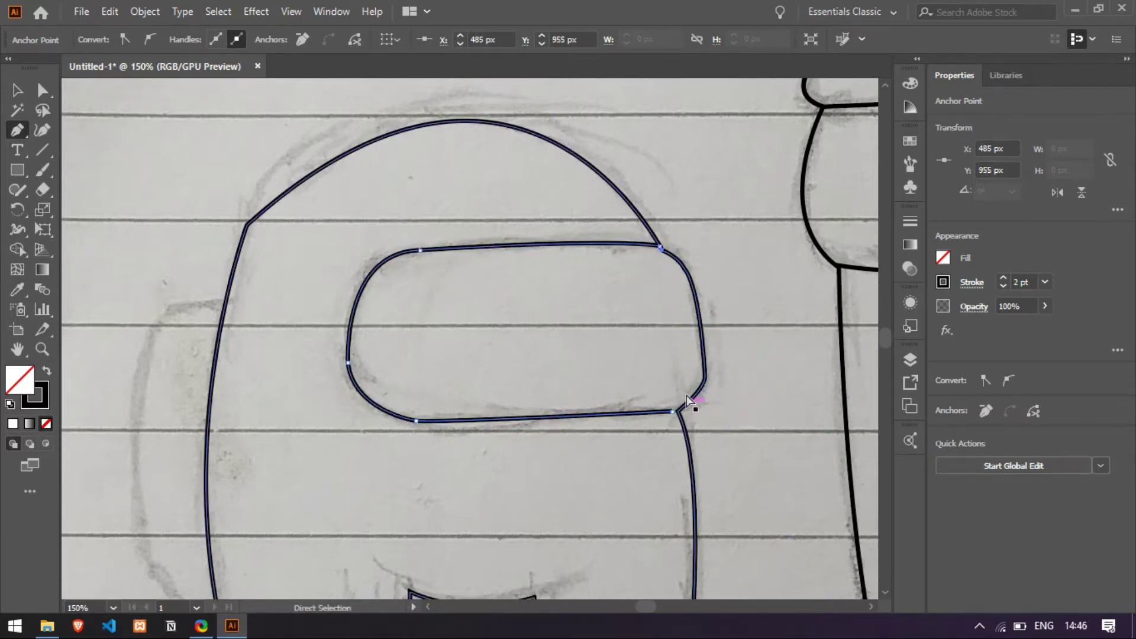
key("ctrl+z")
left_click(17, 90)
scroll(737, 418, "up", 5)
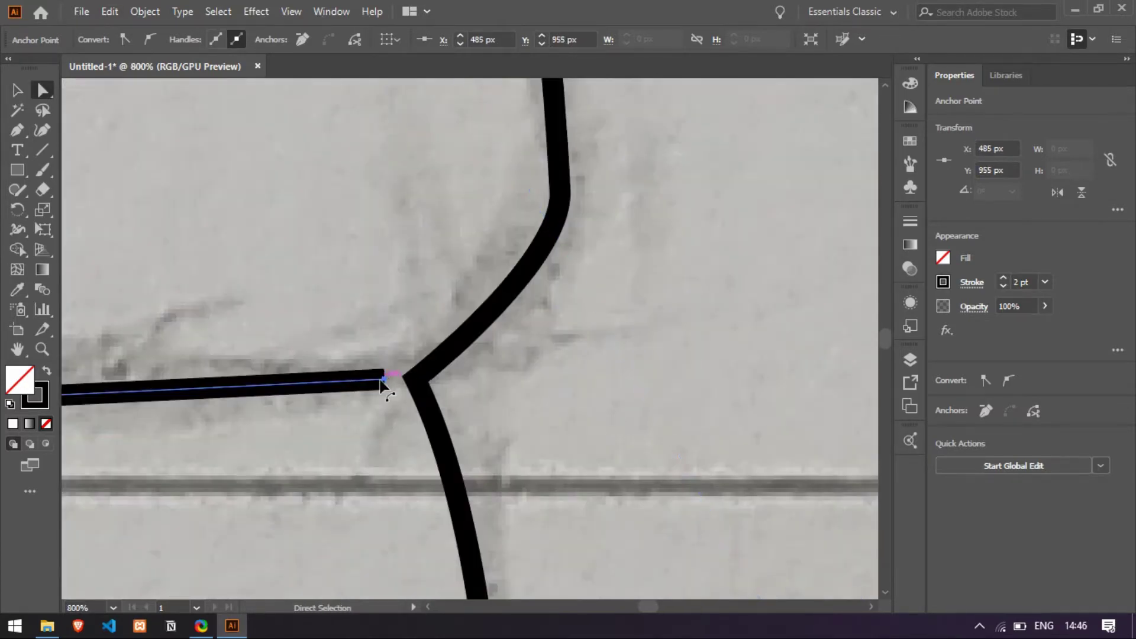
left_click_drag(381, 381, 415, 378)
left_click(451, 384)
scroll(467, 367, "down", 7)
Step: Trace the shorter character's backpack as an open path starting and ending on the back of the body
scroll(234, 358, "up", 3)
left_click(17, 131)
scroll(274, 282, "down", 2)
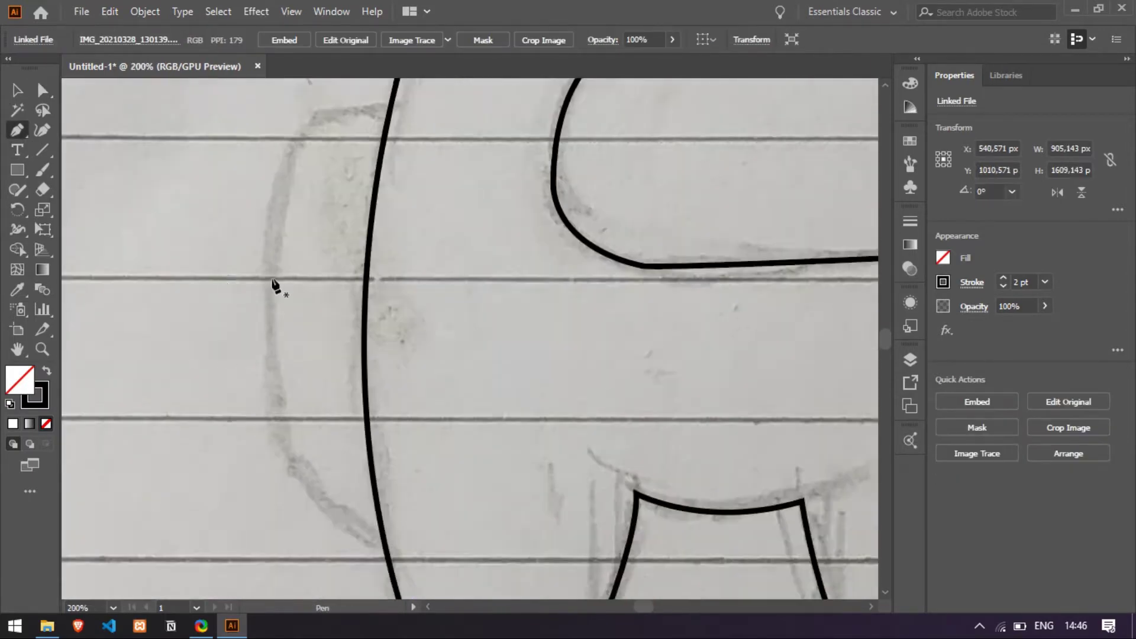
scroll(273, 286, "down", 1)
left_click(363, 105)
left_click(303, 113)
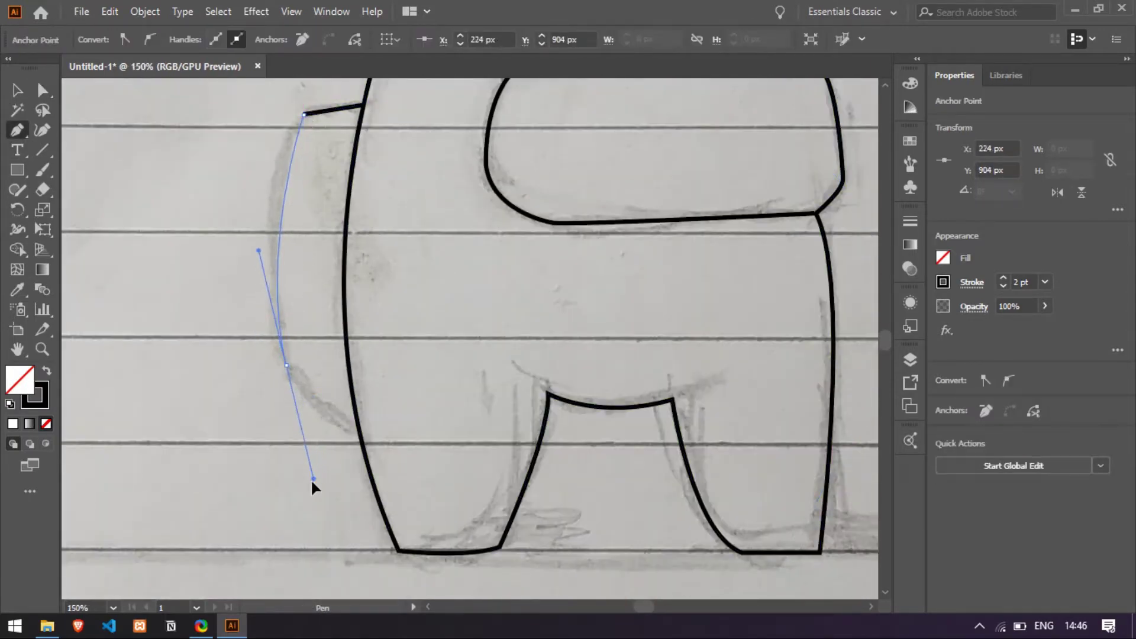
left_click_drag(325, 528, 325, 528)
left_click(287, 365)
left_click_drag(358, 423, 377, 419)
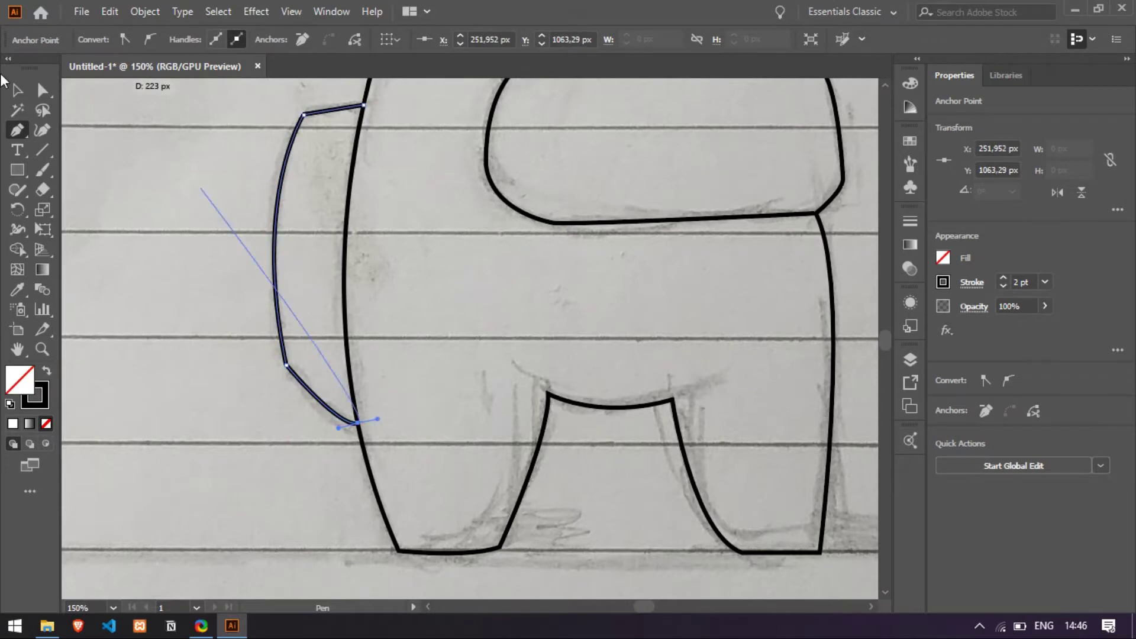
left_click(17, 91)
left_click(435, 256)
Step: Create a star with 4 points above the two characters
scroll(434, 255, "down", 3)
scroll(600, 218, "up", 4)
right_click(17, 170)
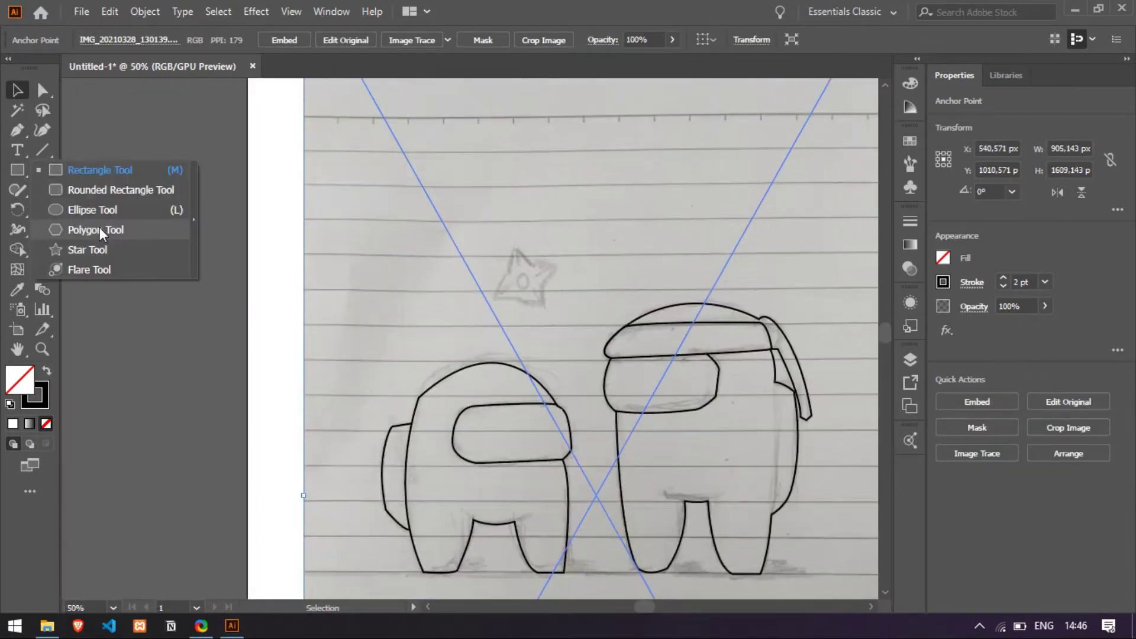
left_click(88, 249)
left_click(586, 217)
key("Tab")
key("Tab")
type("4")
key("Return")
Step: Move the star onto the sketched throwing star and rotate it to about 337° to match the drawing
left_click(17, 91)
left_click(609, 212)
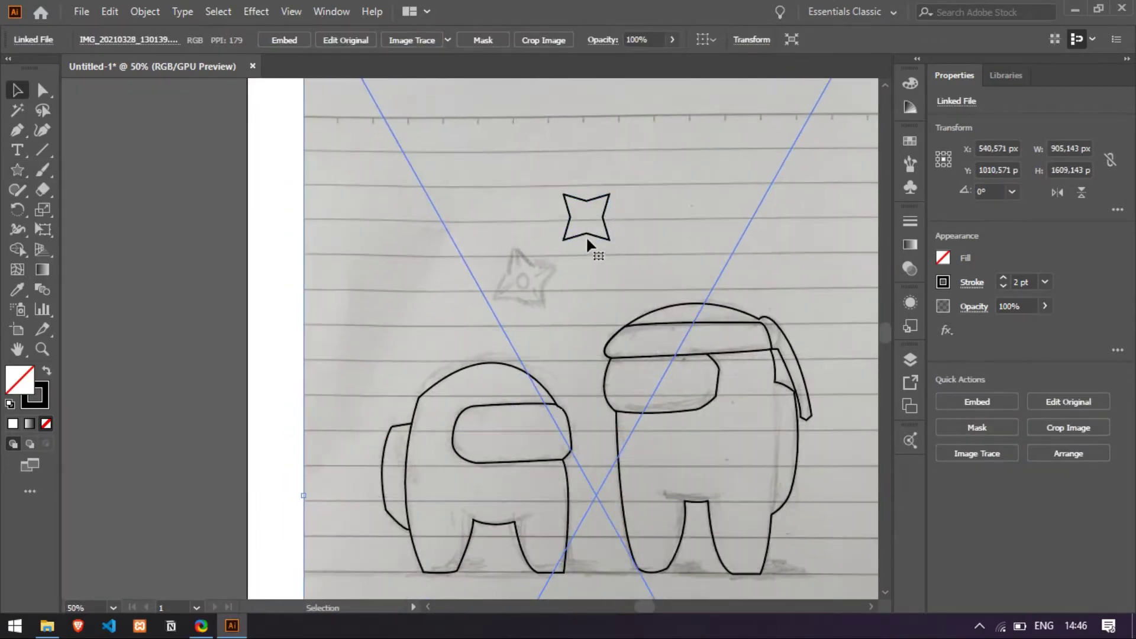
mouse_move(586, 237)
left_mouse_down()
mouse_move(533, 299)
mouse_move(548, 314)
left_mouse_up()
scroll(533, 299, "up", 3)
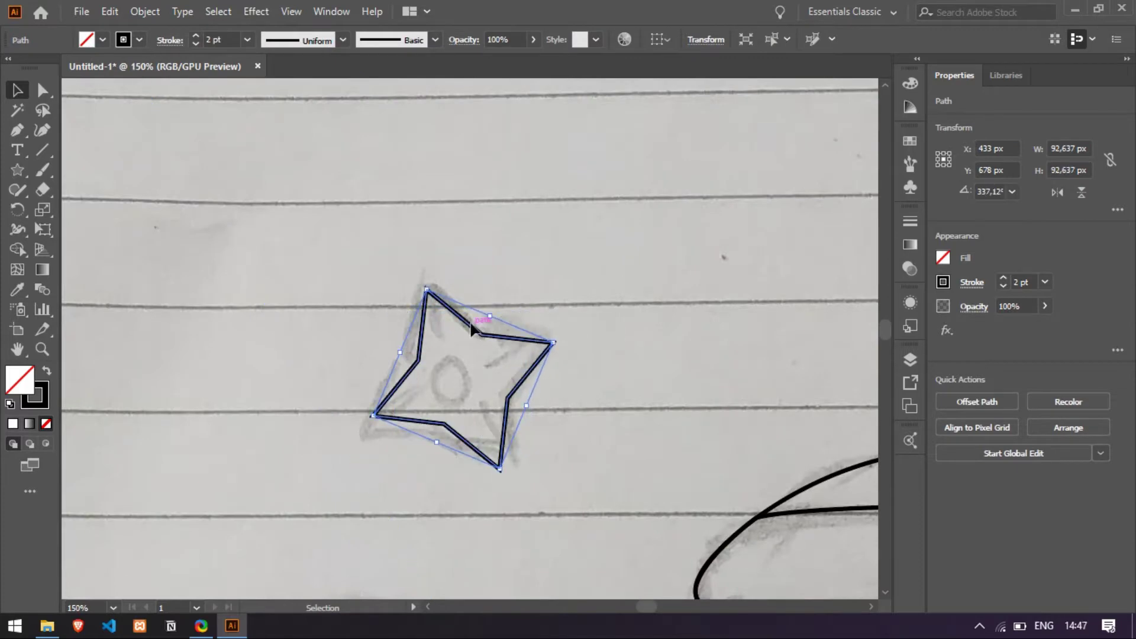
left_click(608, 297)
Step: Draw a small circle inside the throwing star and align it with the star's centre
right_click(18, 170)
left_click(89, 205)
mouse_move(463, 264)
left_mouse_down()
mouse_move(494, 296)
mouse_move(463, 376)
left_mouse_up()
key("v")
left_click(520, 339, "shift")
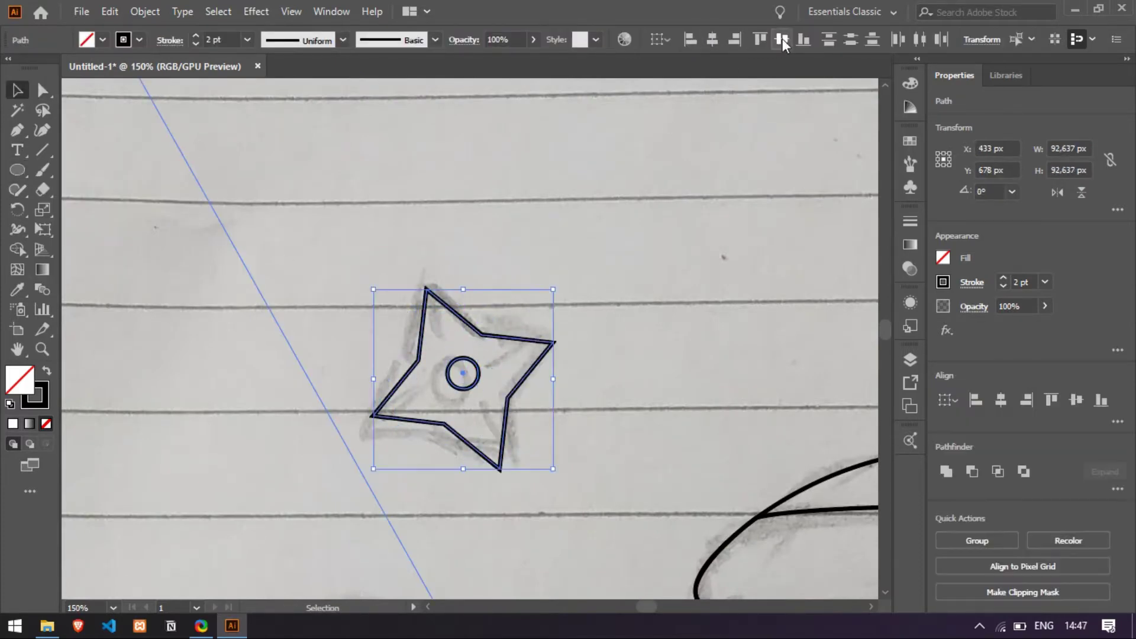
left_click(620, 309)
Step: Reduce the linked sketch image's opacity to 17% and lock it
scroll(658, 314, "down", 5)
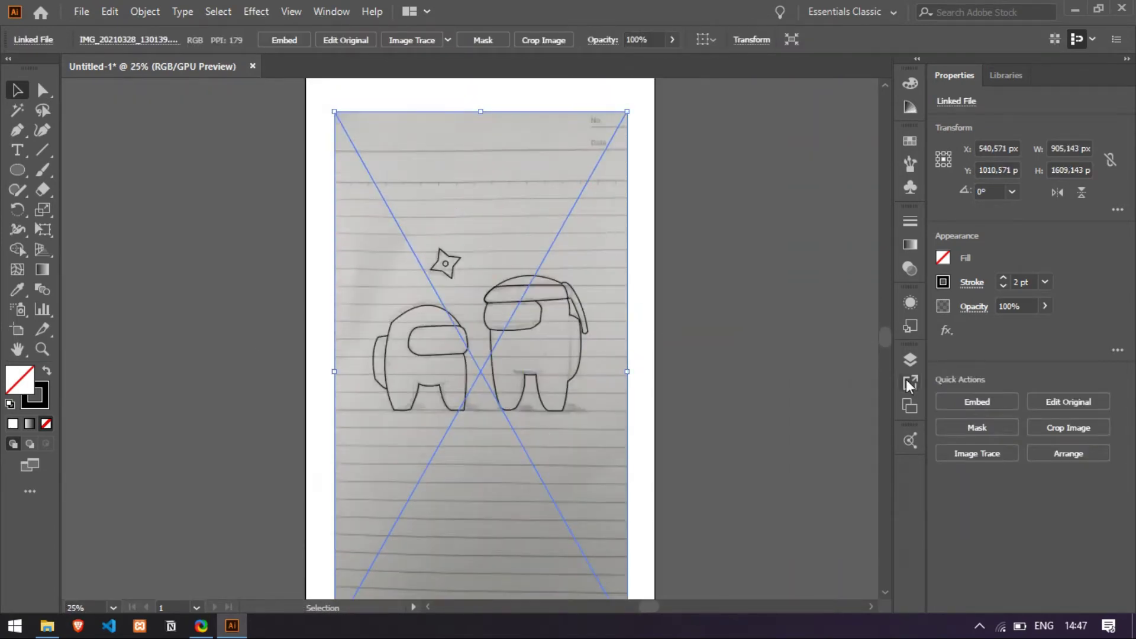
left_click(910, 359)
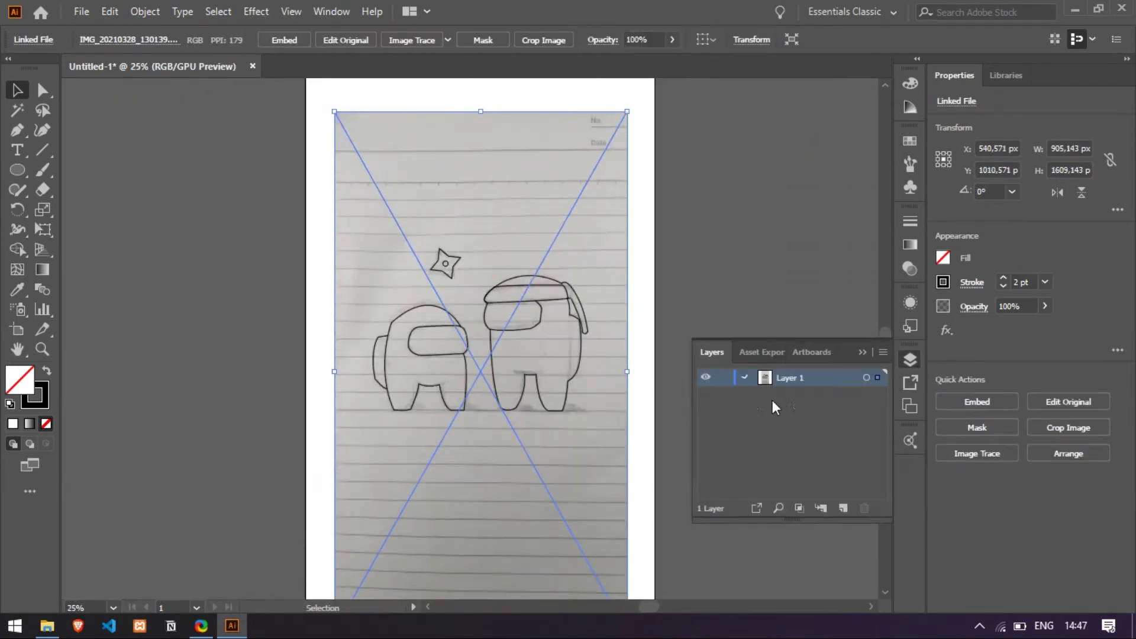
left_click_drag(984, 333, 991, 328)
left_click(910, 360)
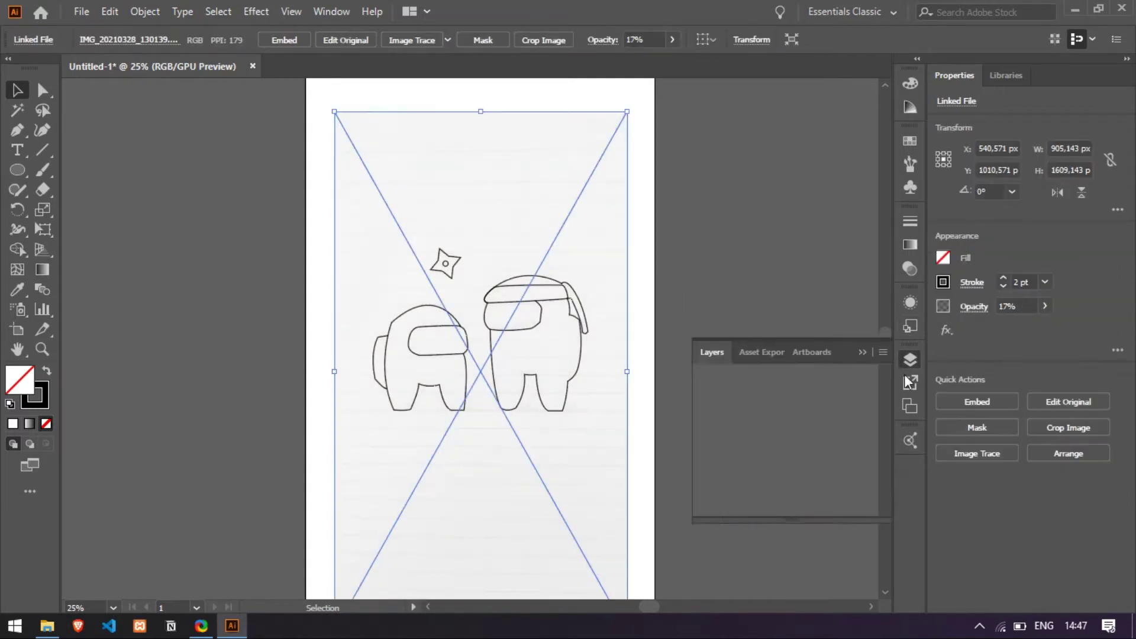
key("ctrl+2")
Step: Unlock the linked sketch image, lower its opacity until it is invisible, and lock it again
left_click(722, 491)
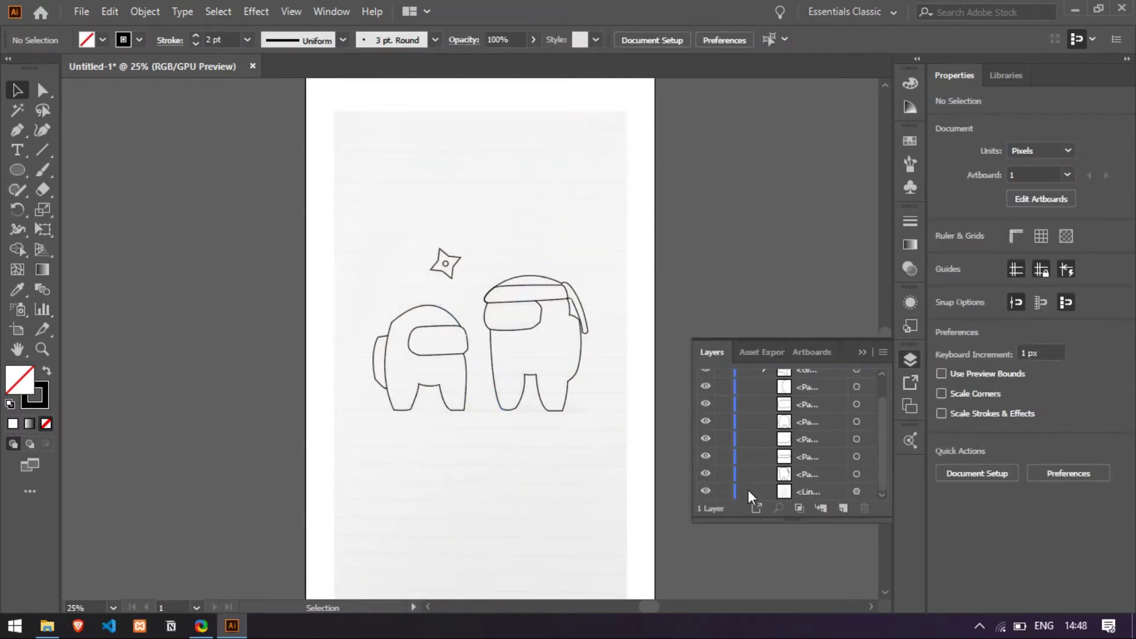
left_click(856, 491)
left_click(1042, 307)
left_click_drag(996, 328, 980, 328)
left_click(723, 492)
left_click(862, 352)
Step: Round the corner at the back of the shorter character's head
scroll(483, 271, "up", 1)
scroll(379, 452, "up", 2)
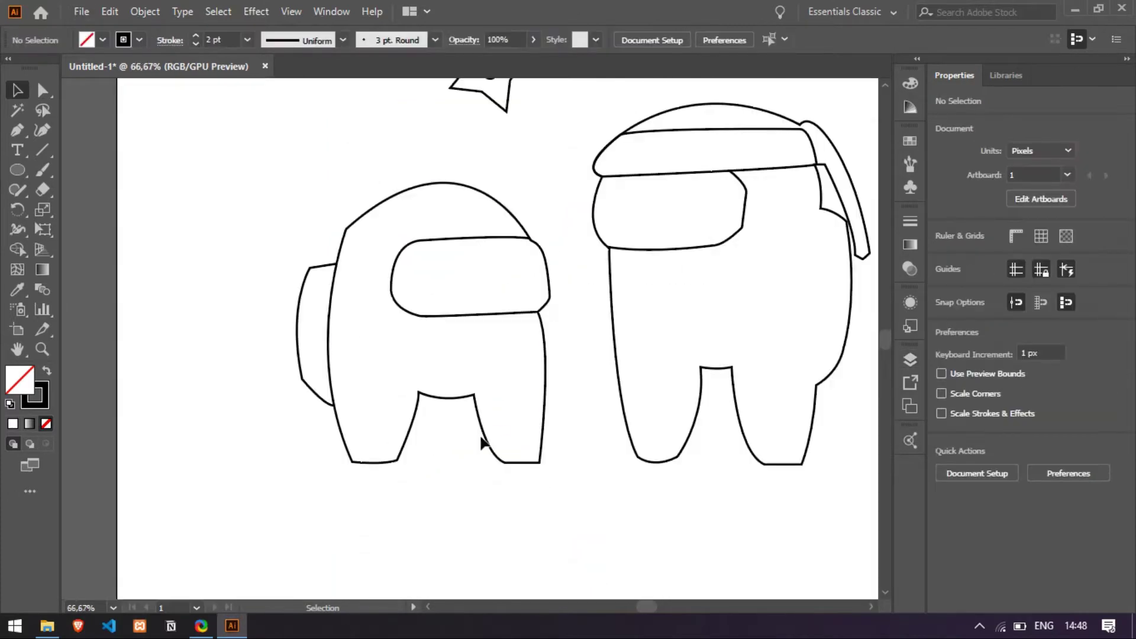
scroll(310, 234, "up", 1)
left_click(375, 211)
left_click(42, 90)
scroll(497, 173, "up", 2)
left_click_drag(235, 284, 317, 358)
scroll(631, 478, "right", 1)
left_click(749, 476)
Step: Round the upper and lower outer corners of the shorter character's backpack
scroll(525, 510, "left", 3)
scroll(414, 438, "down", 1)
left_click(280, 352)
scroll(320, 405, "down", 4)
left_click(259, 426)
Step: Adjust the curve at the lower front corner of the shorter character's visor
scroll(473, 379, "down", 1)
scroll(588, 400, "right", 4)
scroll(680, 444, "up", 5)
left_click(706, 461)
left_click_drag(706, 488, 694, 478)
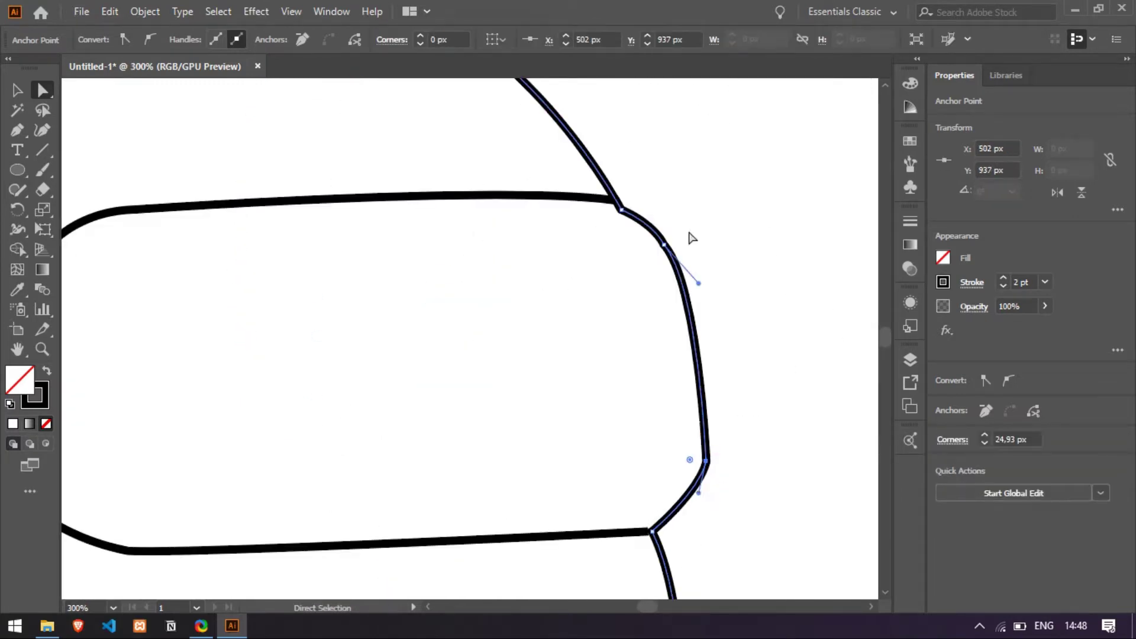
left_click(690, 238)
scroll(566, 365, "down", 5)
Step: Round both bottom corners of the shorter character's front foot
scroll(554, 405, "up", 4)
left_click(519, 458)
left_click_drag(508, 447, 495, 421)
left_click(414, 437)
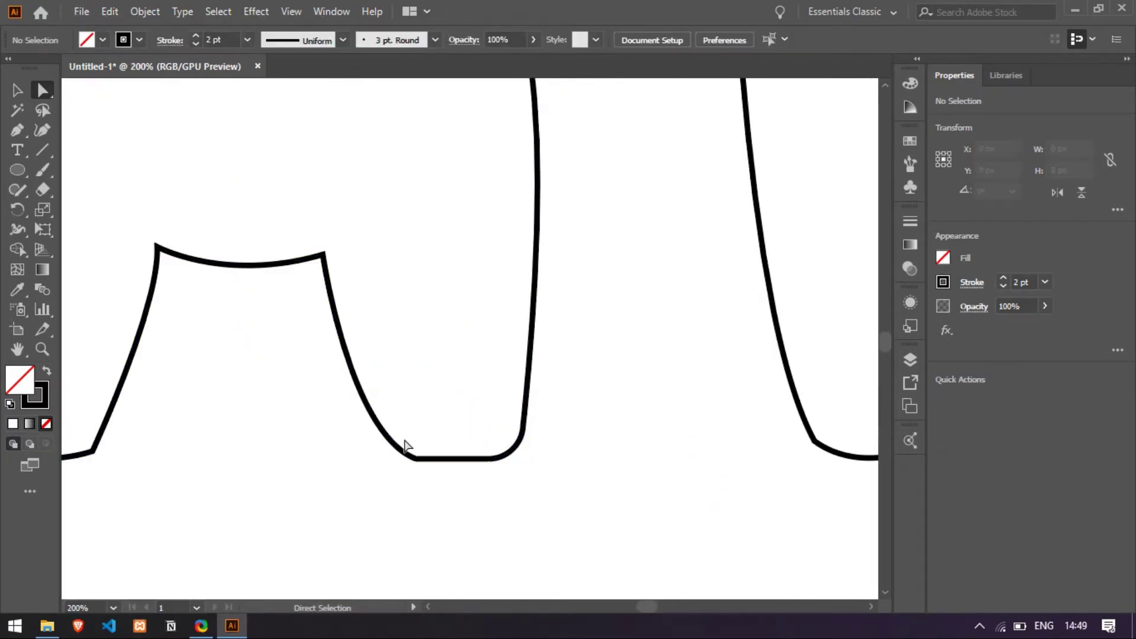
left_click(416, 459)
left_click_drag(419, 444, 423, 427)
Step: Try reshaping the front foot's outer corner with its direction handle
scroll(462, 446, "right", 1)
left_click(498, 434)
left_click_drag(496, 452, 476, 478)
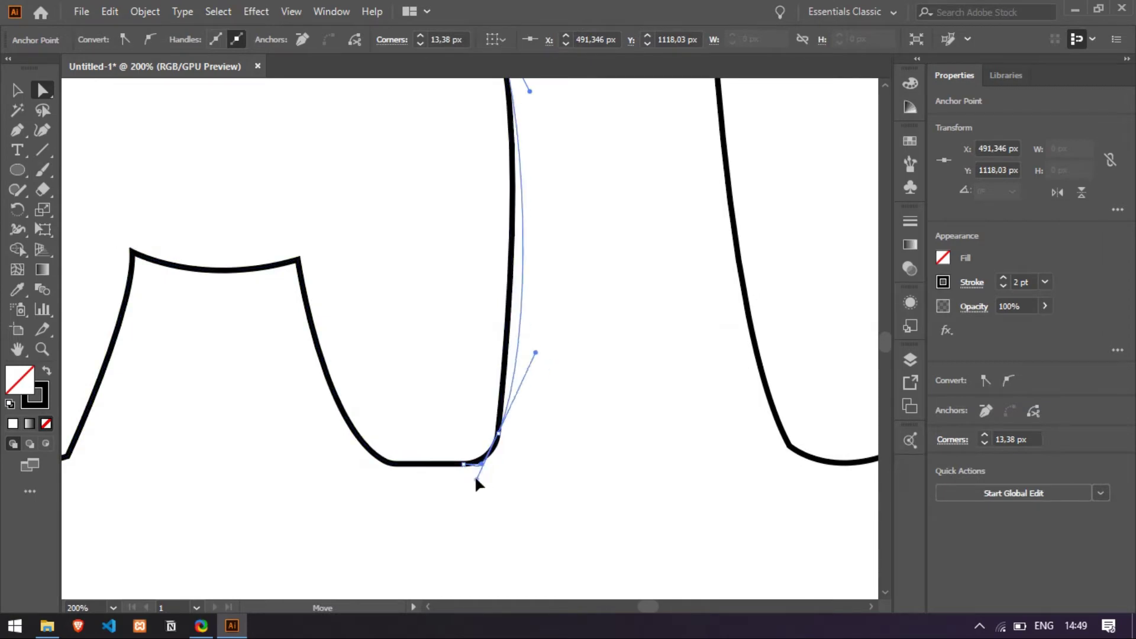
left_click(562, 473)
scroll(562, 472, "down", 3)
key("ctrl+z")
Step: Set the rounding at the lower front corner of the shorter character's visor to about 22 px
left_click(565, 446)
scroll(556, 454, "up", 5)
left_click_drag(519, 443, 540, 458)
left_click(525, 468)
scroll(525, 468, "down", 4)
scroll(572, 457, "up", 4)
left_click(567, 462)
left_click(639, 472)
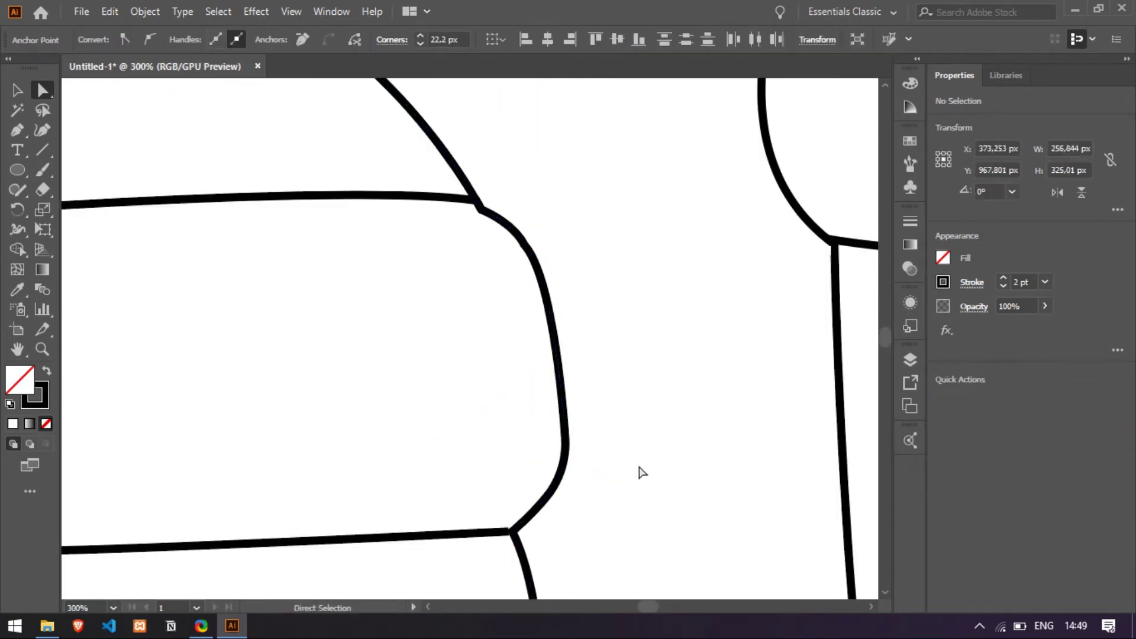
Step: Round both bottom corners of the shorter character's rear foot
scroll(541, 426, "down", 4)
scroll(385, 497, "up", 4)
left_click(381, 498)
left_click_drag(390, 485, 424, 448)
left_click(582, 491)
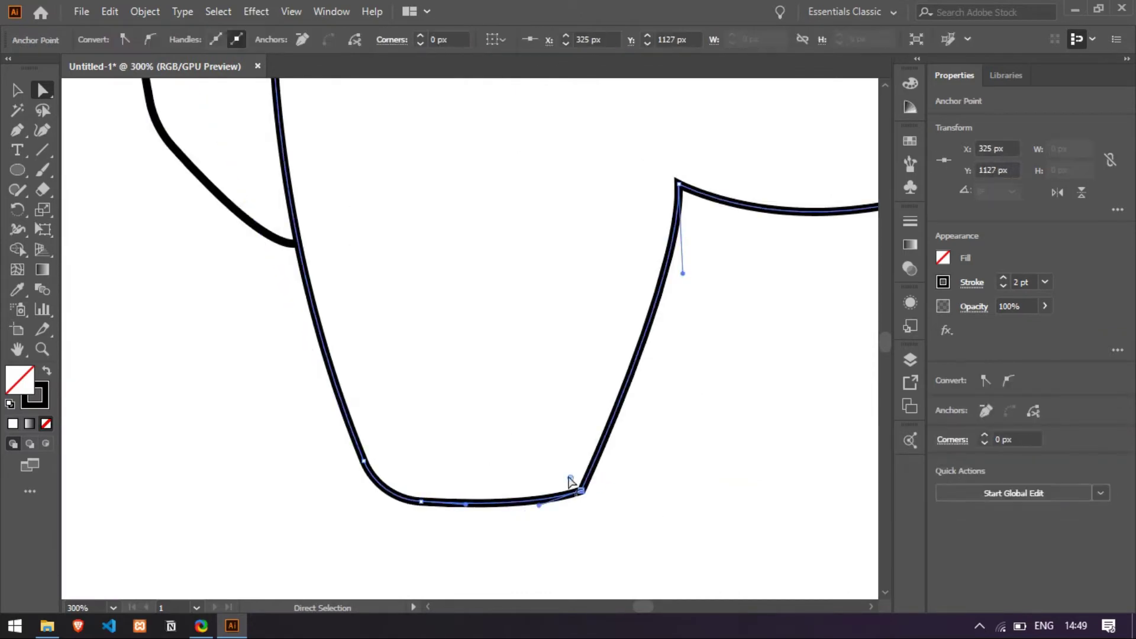
left_click_drag(571, 478, 548, 459)
left_click(638, 493)
Step: Round the bottom corners of the taller character's feet
scroll(639, 495, "down", 4)
scroll(651, 485, "up", 3)
left_click(349, 486)
left_click_drag(341, 475, 291, 455)
left_click(260, 487)
left_click(543, 503)
left_click_drag(547, 489, 573, 448)
left_click(629, 503)
left_click_drag(620, 491, 576, 472)
Step: Round the upper and lower rear corners of the taller character's visor
scroll(612, 468, "down", 4)
scroll(586, 357, "up", 4)
left_click(614, 489)
left_click(621, 402)
left_click_drag(609, 405, 575, 417)
left_click(603, 499)
left_click_drag(593, 485, 567, 464)
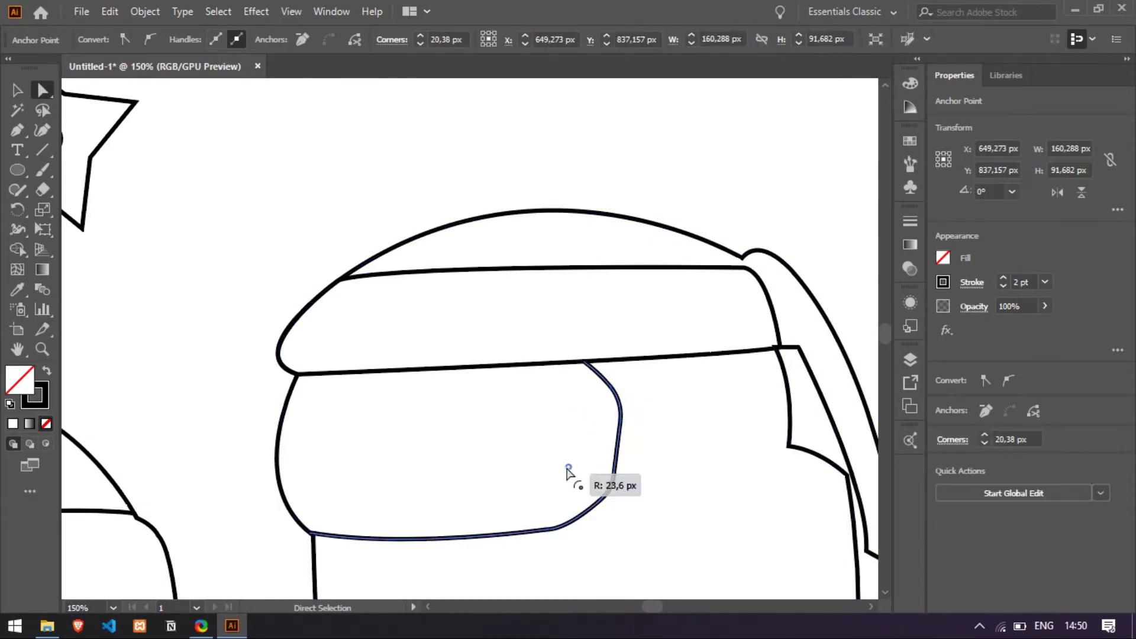
left_click(610, 387)
left_click_drag(572, 415, 559, 437)
scroll(553, 451, "down", 2)
left_click(704, 461)
Step: Round the upper outer corner of the taller character's backpack and refine its rounding
scroll(700, 462, "up", 4)
left_click(625, 464)
left_click_drag(610, 473, 565, 496)
scroll(545, 453, "up", 1)
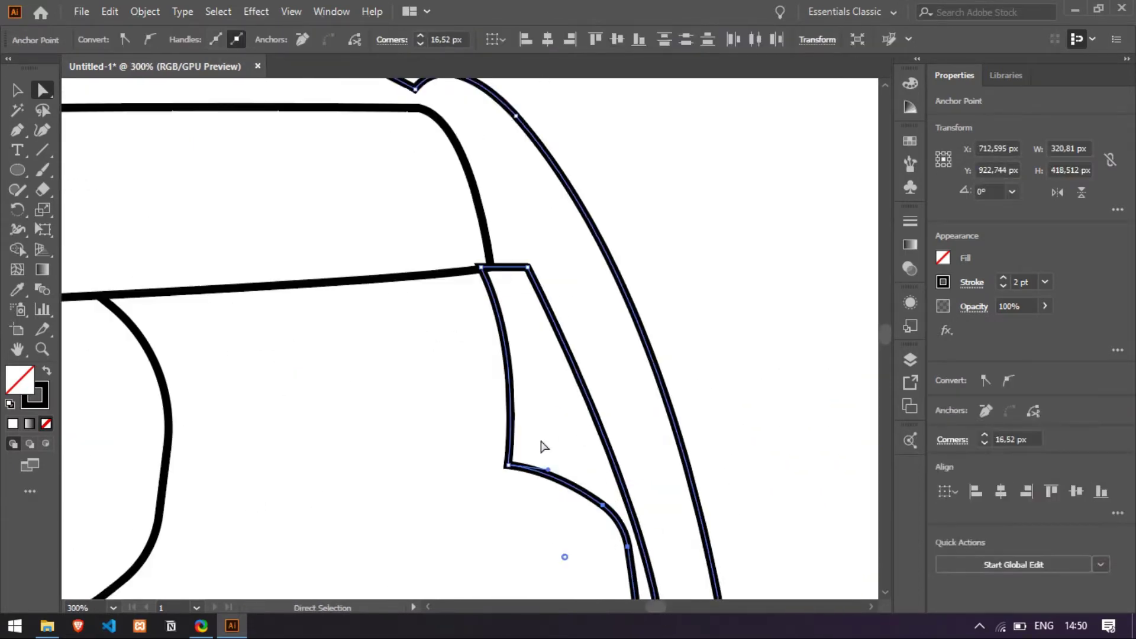
scroll(631, 396, "down", 5)
left_click(636, 390)
scroll(586, 336, "up", 5)
scroll(541, 533, "up", 1)
left_click_drag(574, 379, 575, 403)
scroll(597, 379, "down", 3)
left_click(674, 403)
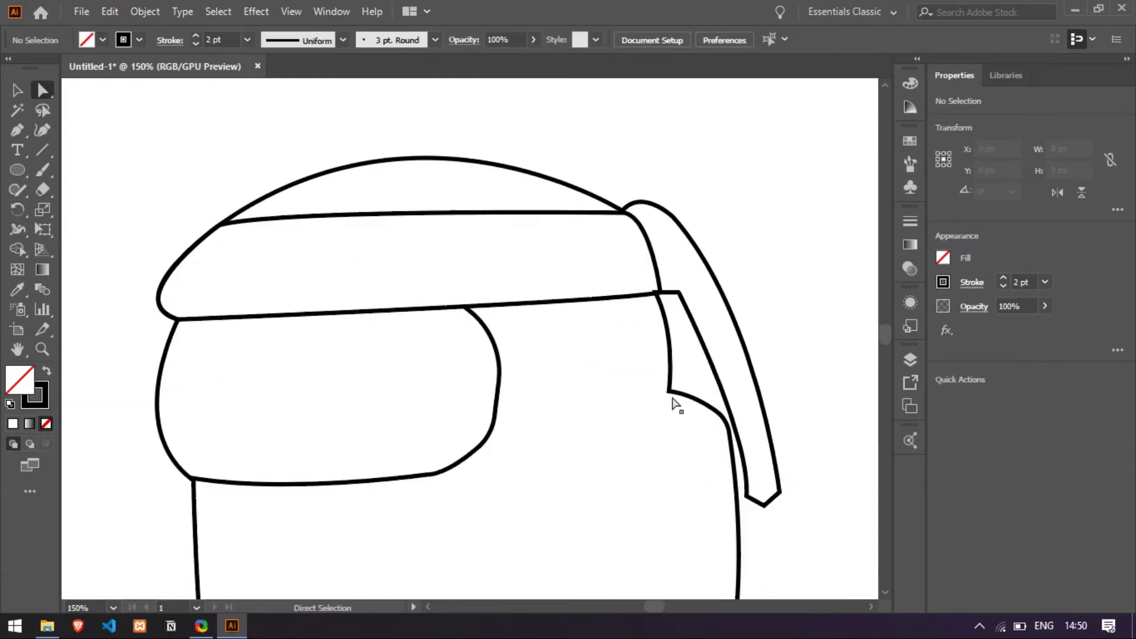
Step: Move the inner anchor of the headband's tail onto the lower rear corner of the headband
scroll(668, 292, "up", 4)
left_click(654, 292)
left_click_drag(654, 290, 636, 297)
scroll(624, 358, "down", 4)
left_click(623, 357)
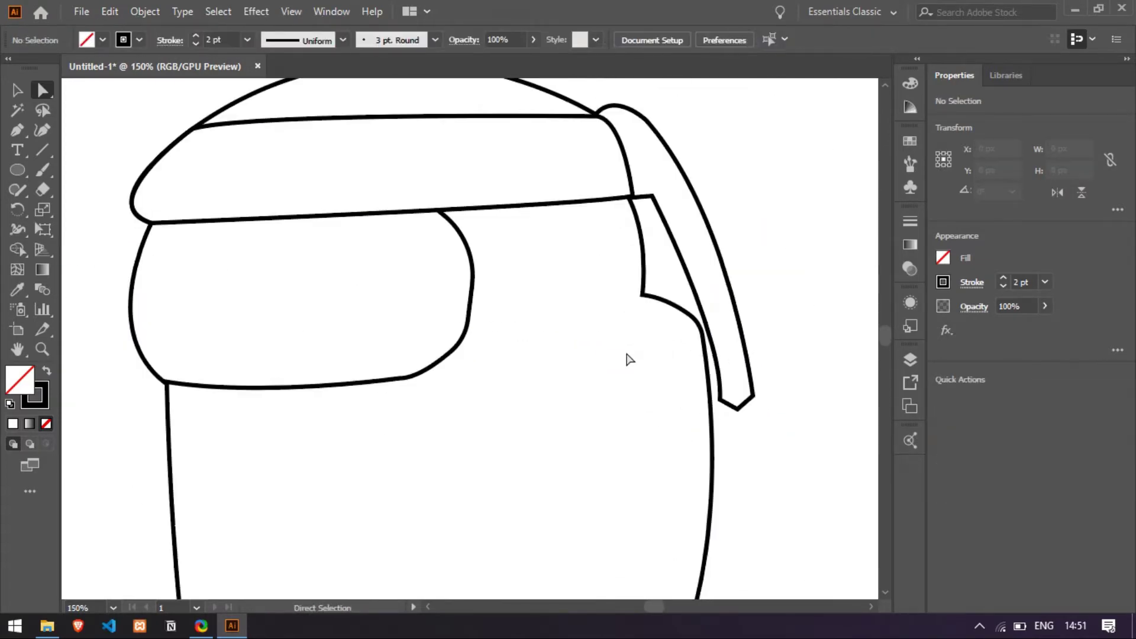
scroll(649, 388, "down", 3)
scroll(735, 373, "up", 1)
scroll(695, 443, "down", 2)
scroll(695, 443, "up", 2)
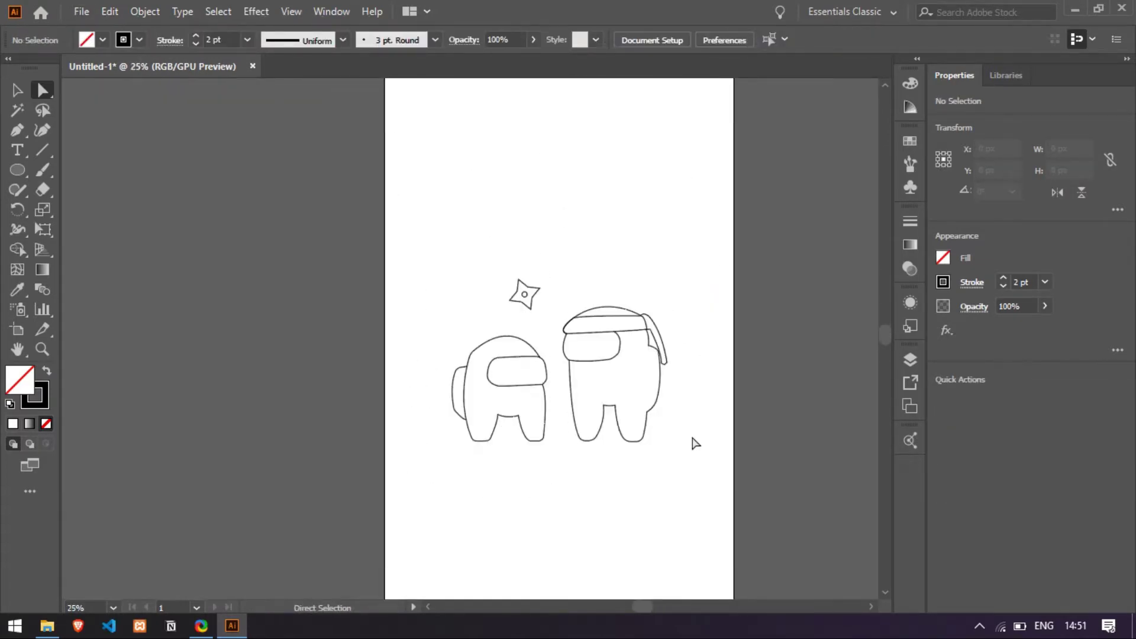
left_click_drag(503, 271, 550, 316)
scroll(552, 277, "up", 4)
left_click(410, 390)
left_click(364, 427)
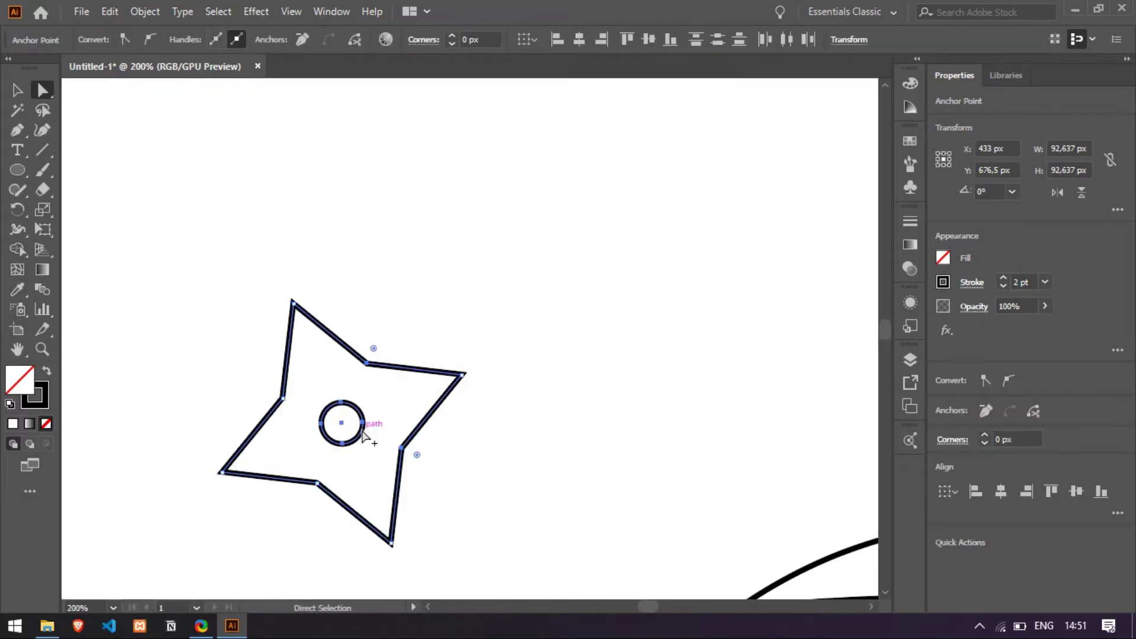
left_click(603, 415)
Step: Group the throwing star with its centre circle and place a much smaller copy between the two characters' legs
left_click(17, 90)
left_click_drag(456, 419, 647, 428)
scroll(619, 382, "down", 4)
scroll(619, 383, "down", 2)
left_click_drag(590, 243, 596, 535)
left_click_drag(633, 489, 615, 506)
left_click_drag(605, 516, 621, 449)
Step: Duplicate the large throwing star above the shorter character's backpack and scale the copy down slightly
left_click(620, 169)
left_click_drag(603, 225, 411, 306)
left_click_drag(435, 275, 429, 283)
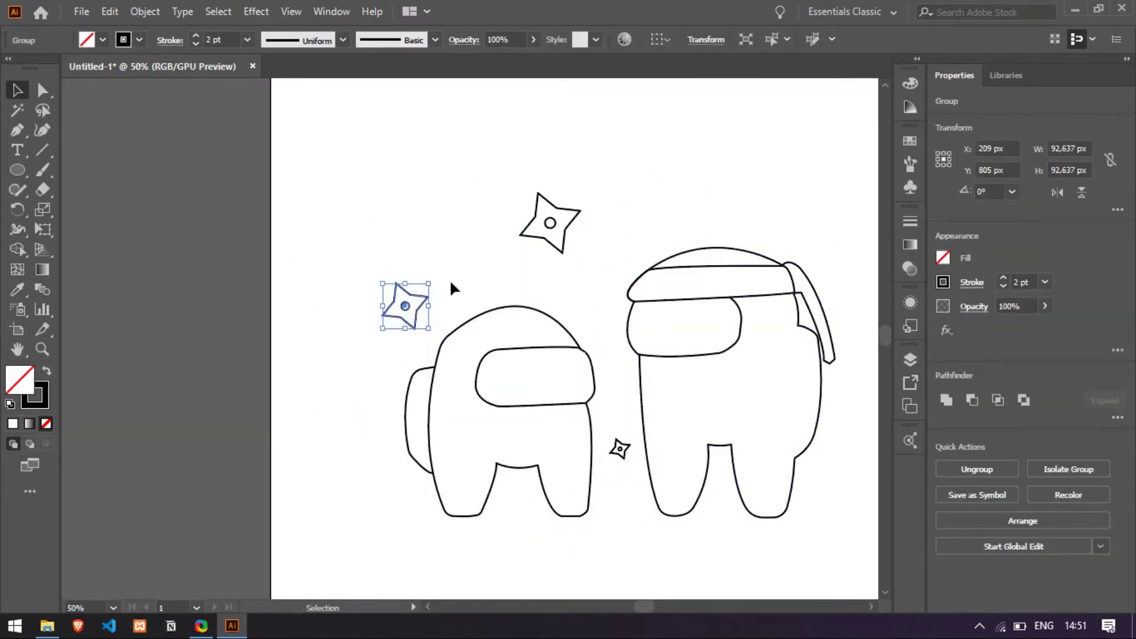
Step: Place another small copy of the throwing star beside the taller character, just behind the tail of its headband
left_click_drag(556, 223, 586, 219)
left_click(665, 204)
scroll(664, 204, "down", 3)
scroll(725, 260, "up", 2)
left_click_drag(423, 188, 601, 234)
left_click(578, 187)
left_click(616, 310)
scroll(616, 310, "up", 2)
scroll(615, 307, "down", 1)
scroll(519, 364, "up", 1)
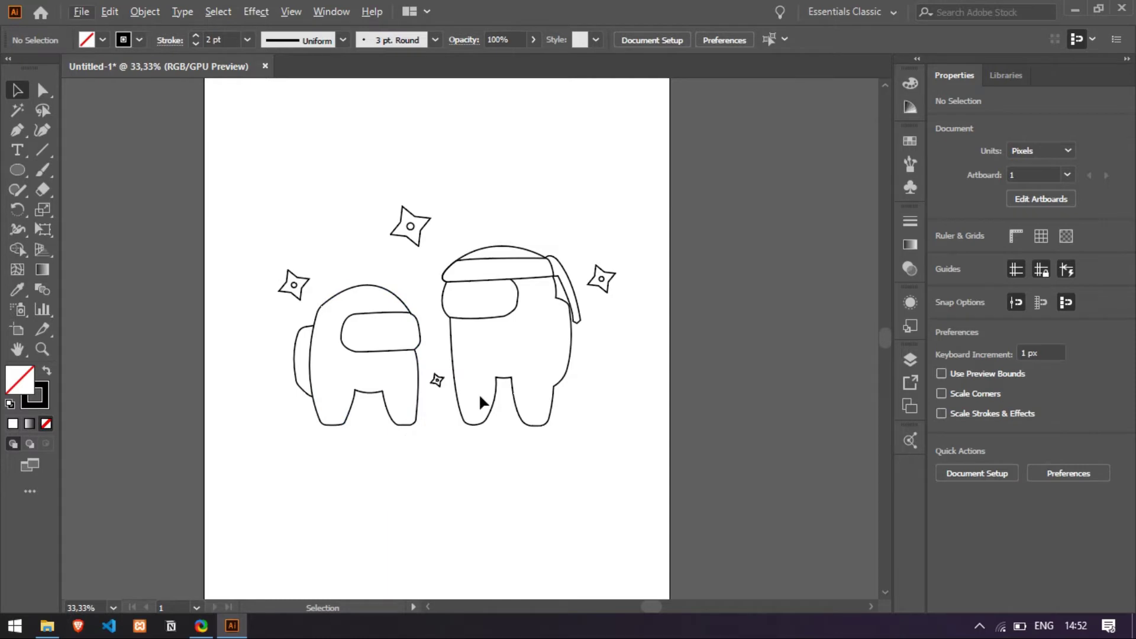
Step: Group the parts of the taller character and the parts of the shorter character as two separate groups
left_click_drag(481, 397, 582, 355)
left_click_drag(553, 209, 500, 430)
left_click_drag(402, 263, 384, 405)
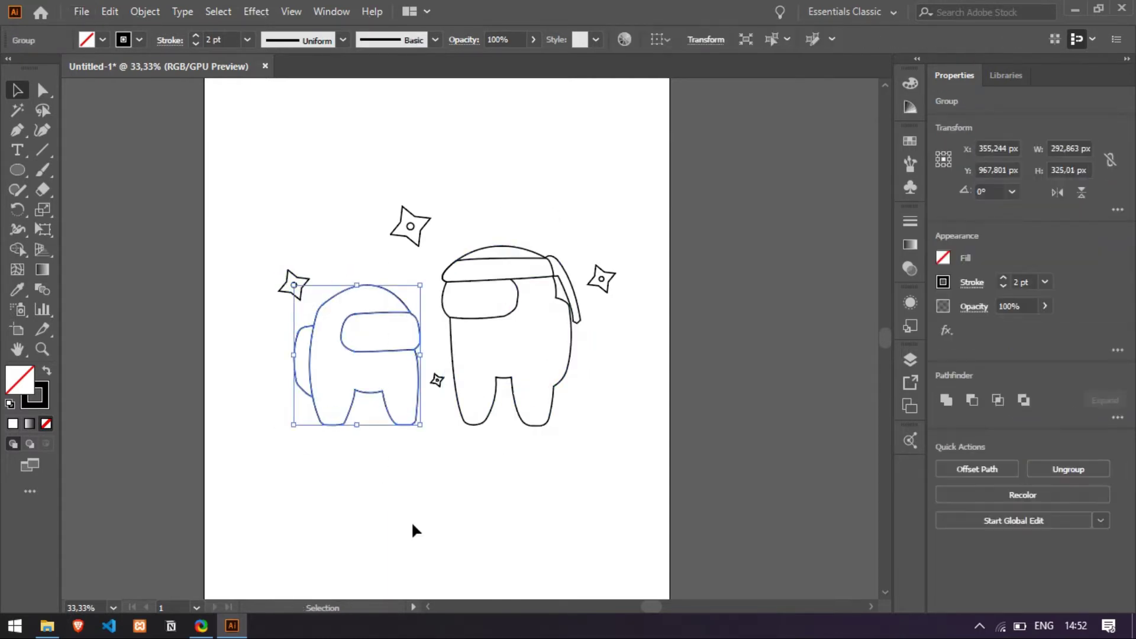
left_click(413, 522)
Step: Try a Multiply drop shadow on the taller character with 75% opacity, 7 px offsets and 5 px blur
left_click_drag(509, 479, 593, 391)
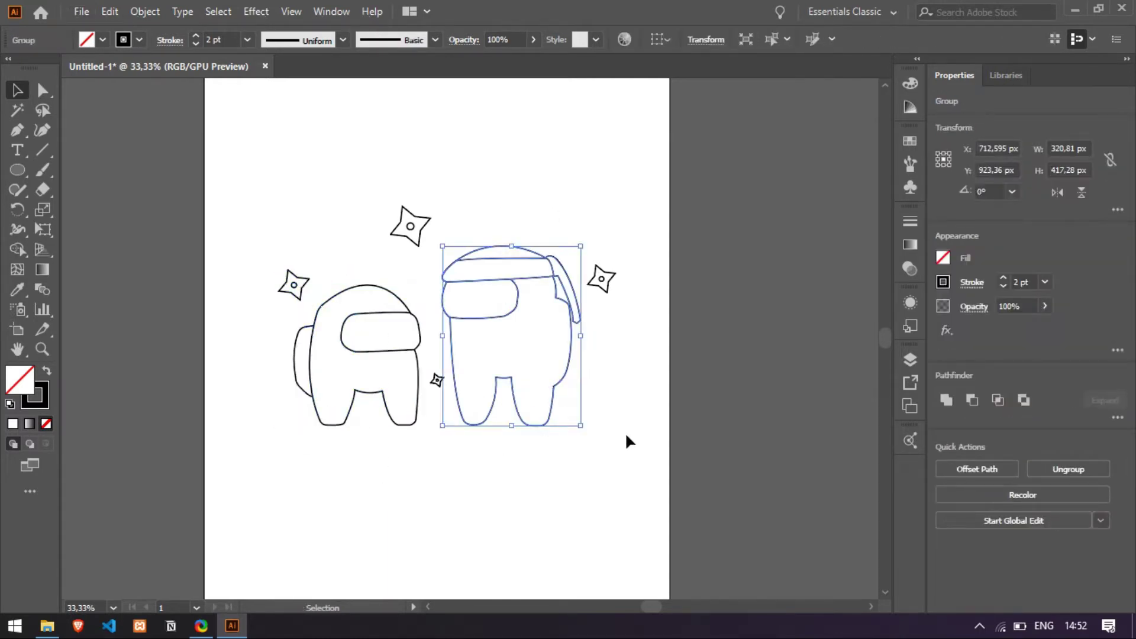
left_click(977, 469)
left_click(639, 356)
left_click(256, 11)
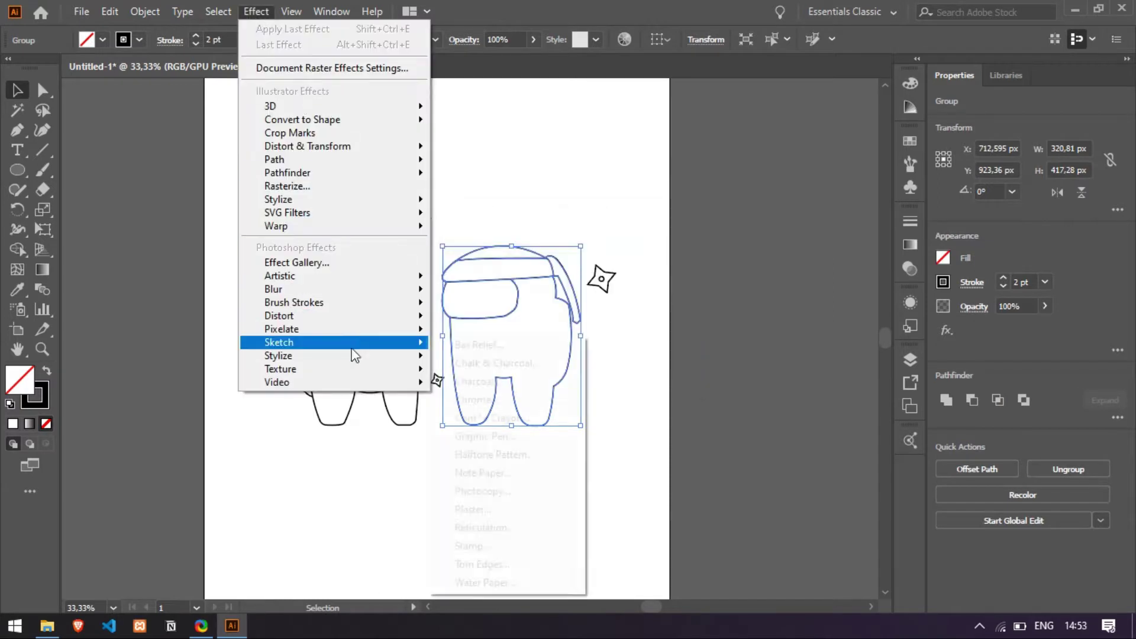
mouse_move(358, 293)
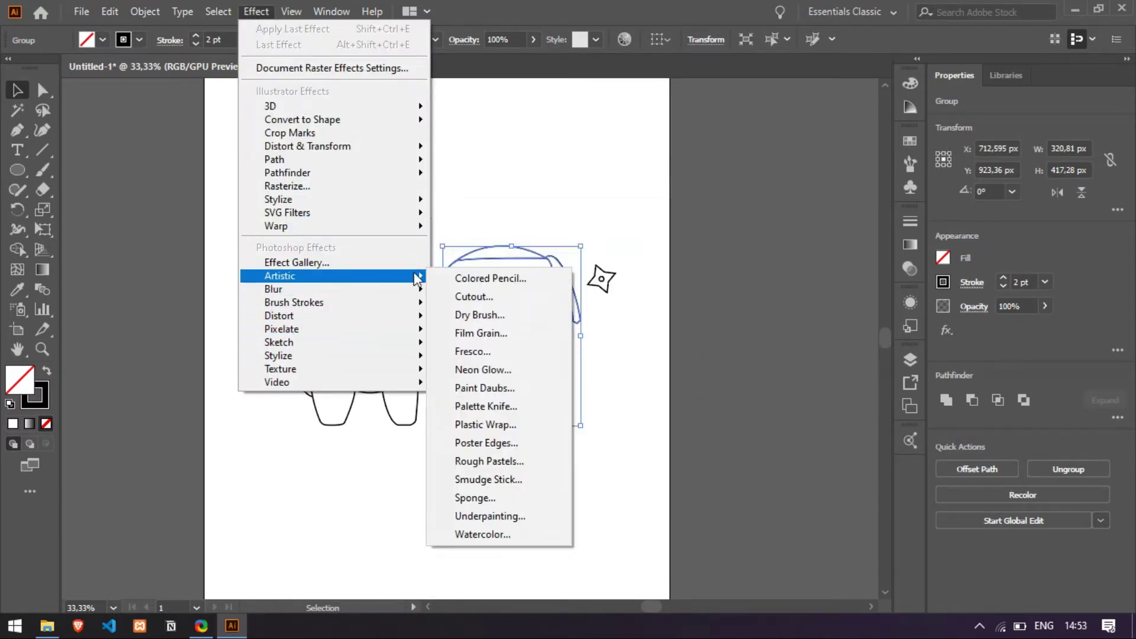
mouse_move(355, 199)
left_click(461, 200)
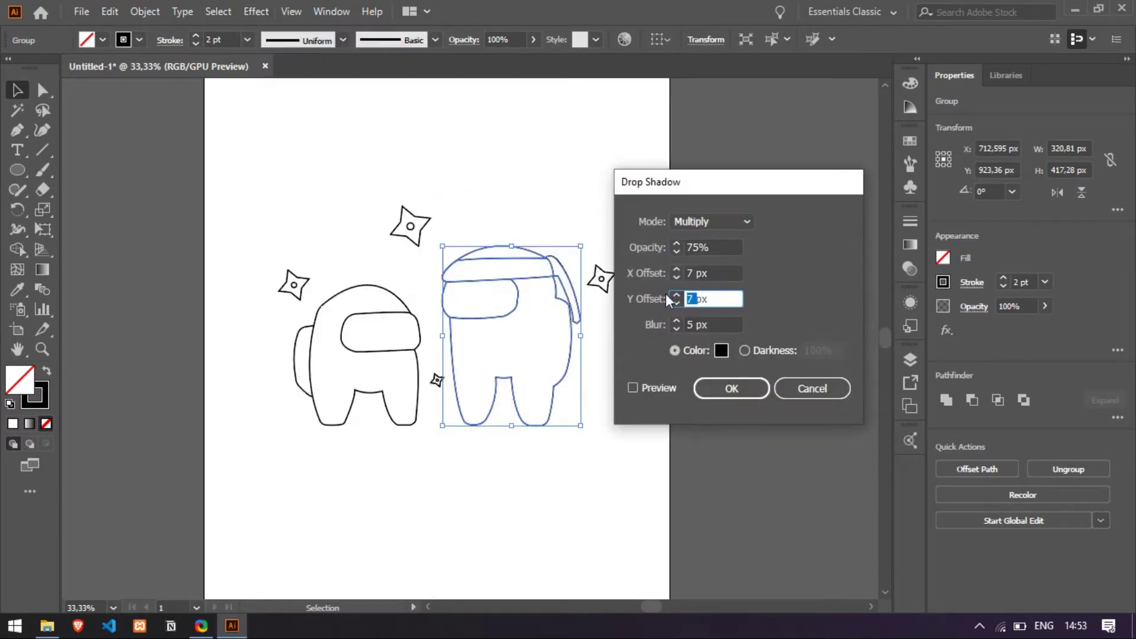
left_click(734, 388)
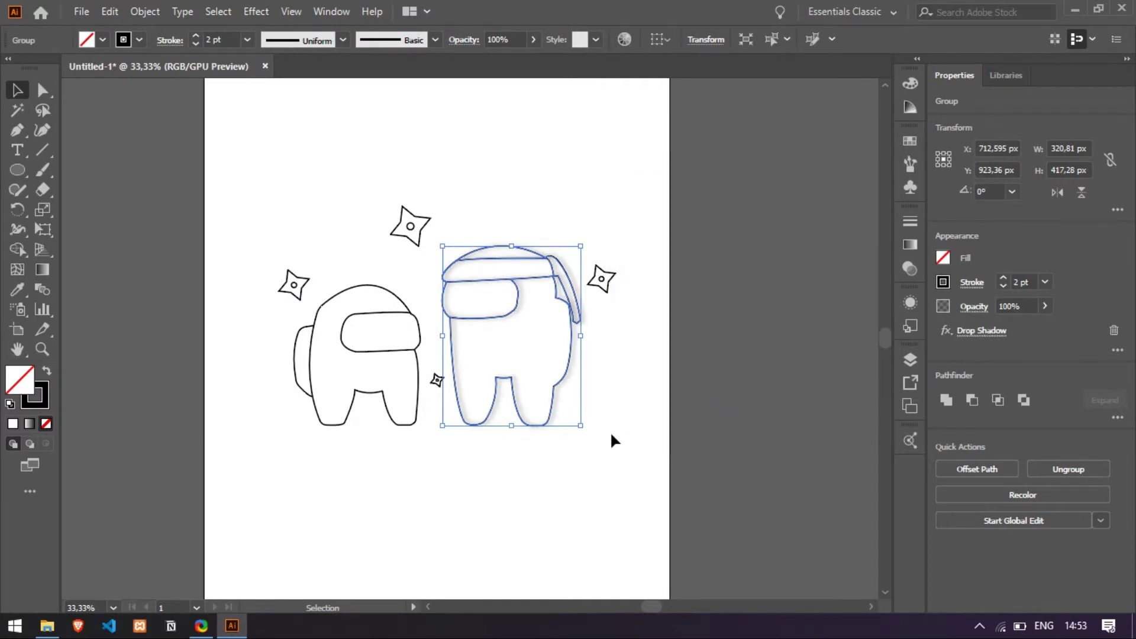
left_click(609, 431)
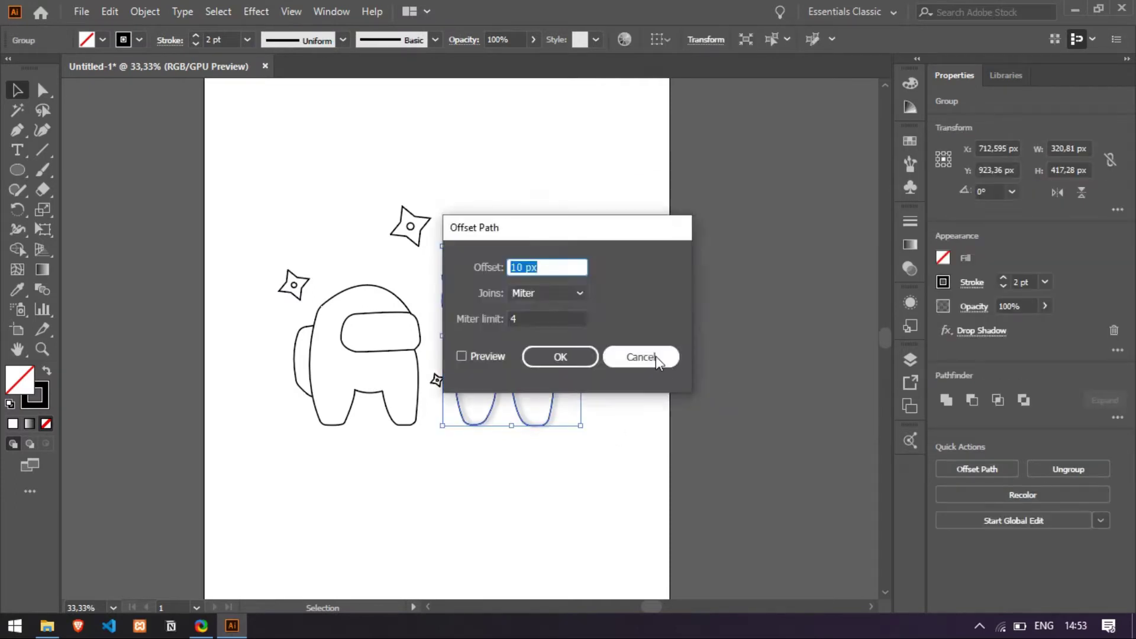
Step: Cancel the path offset and try the drop shadow on the taller character once more
left_click(655, 356)
left_click(255, 11)
mouse_move(286, 195)
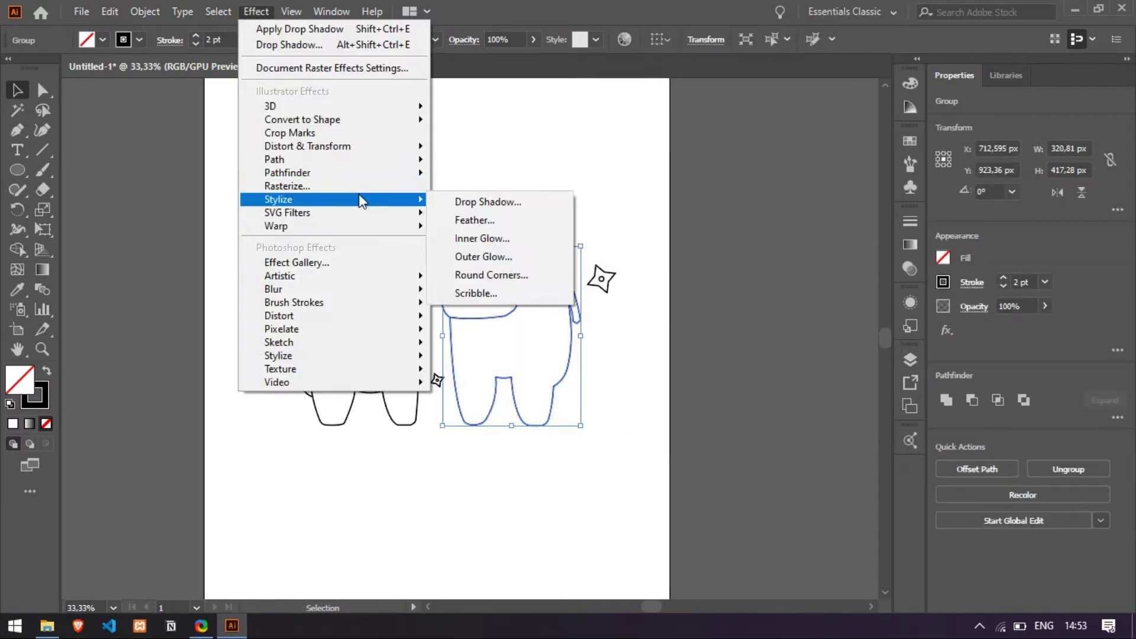
left_click(497, 198)
left_click(652, 300)
left_click(733, 386)
left_click(615, 401)
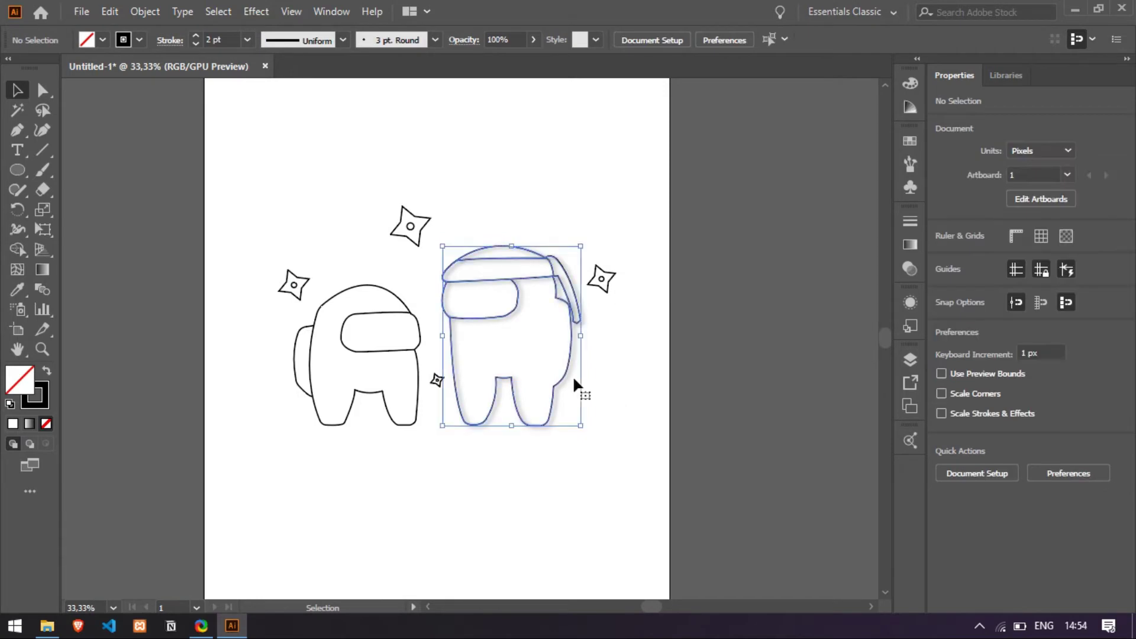
left_click(572, 375)
left_click(601, 435)
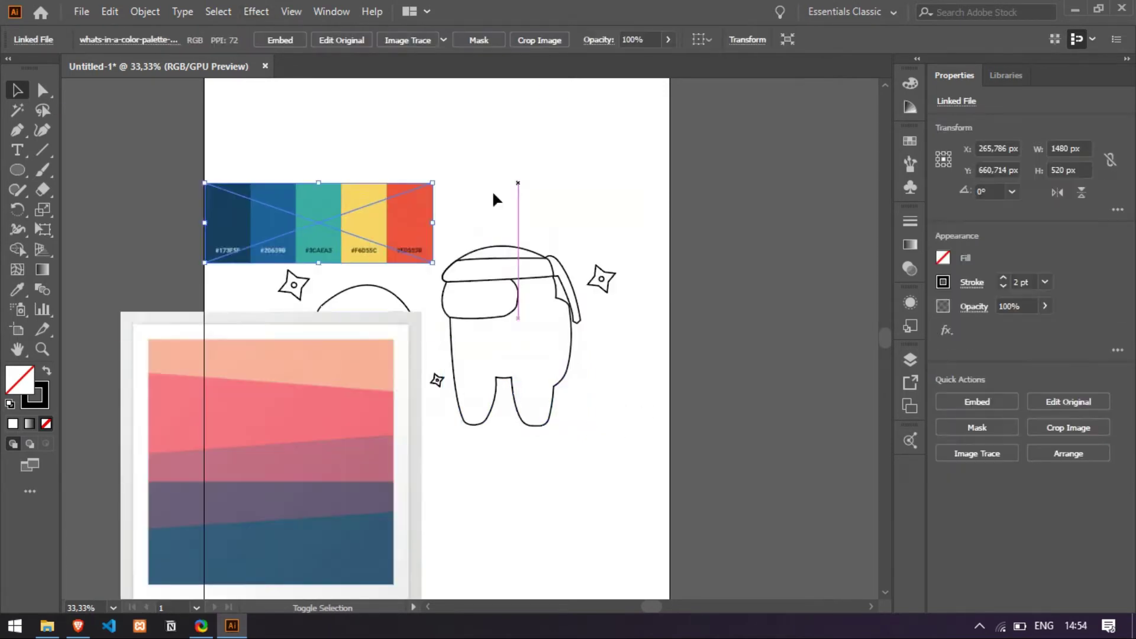
Step: Position the colour palette images above the characters and fill the shorter character with coral pink sampled from the striped image
left_click_drag(398, 317, 424, 276)
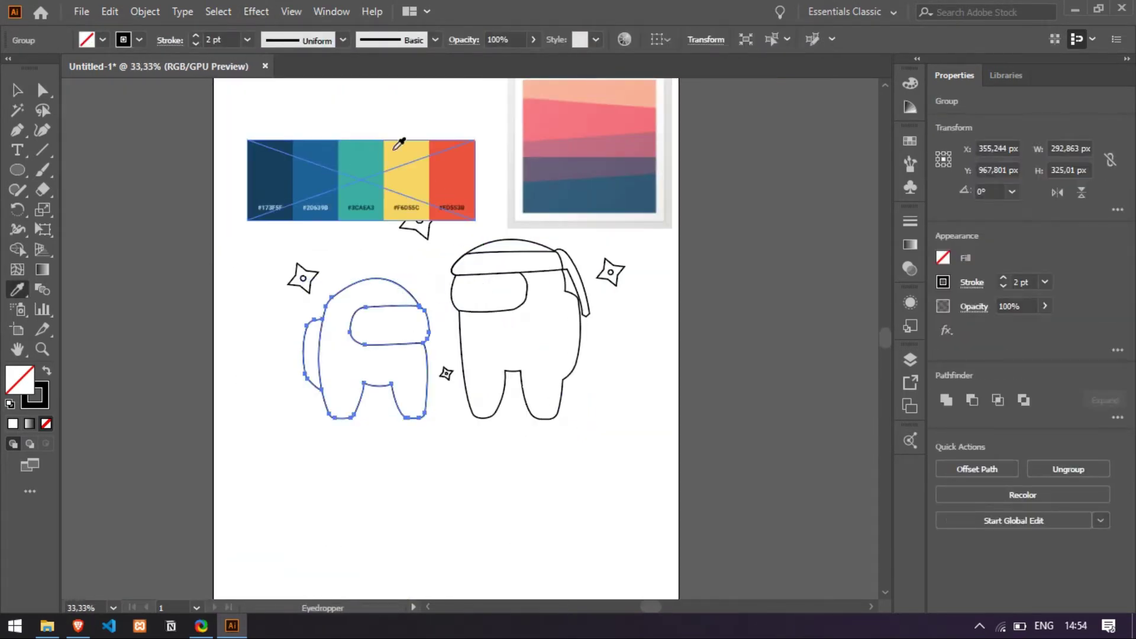
key("i")
left_click(570, 114)
key("v")
key("ctrl+shift+a")
Step: Give the shorter character a black outline
left_click(391, 329)
left_click(946, 282)
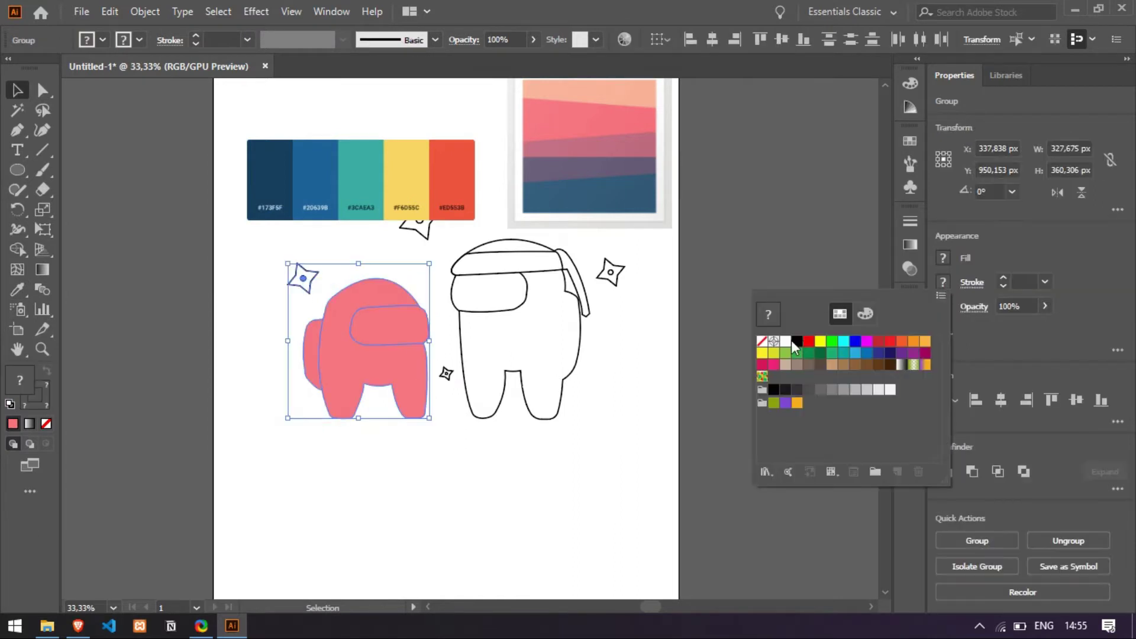
left_click(805, 341)
left_click(446, 445)
Step: Try the palette's medium blue as the taller character's fill with a 2 pt black stroke
left_click(454, 276)
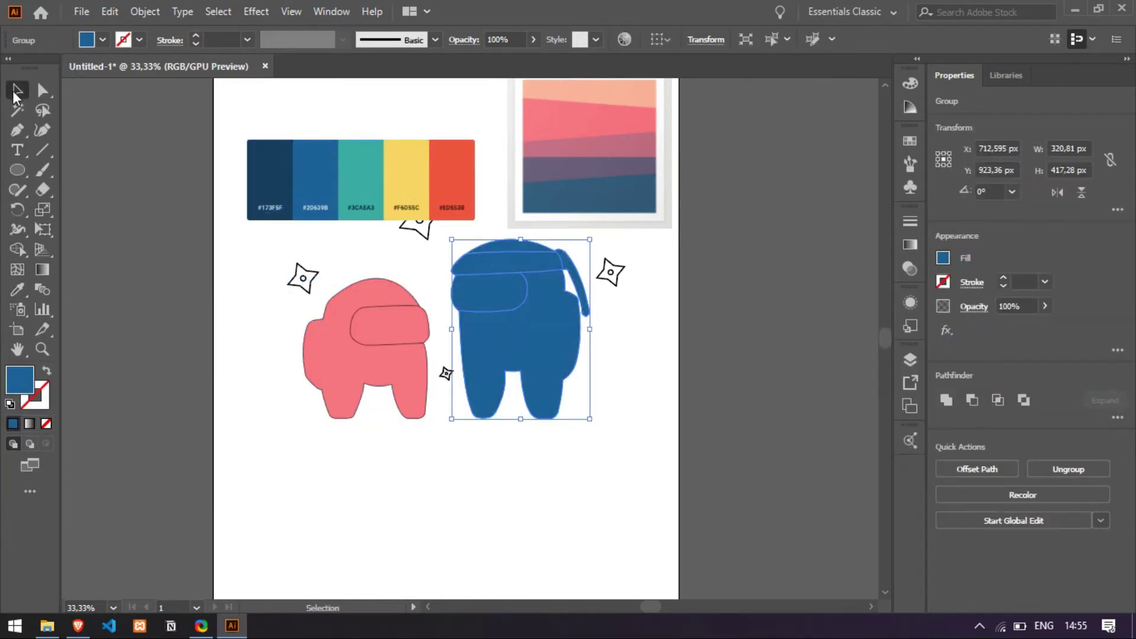
left_click(965, 286)
type("2")
key("Return")
left_click(942, 258)
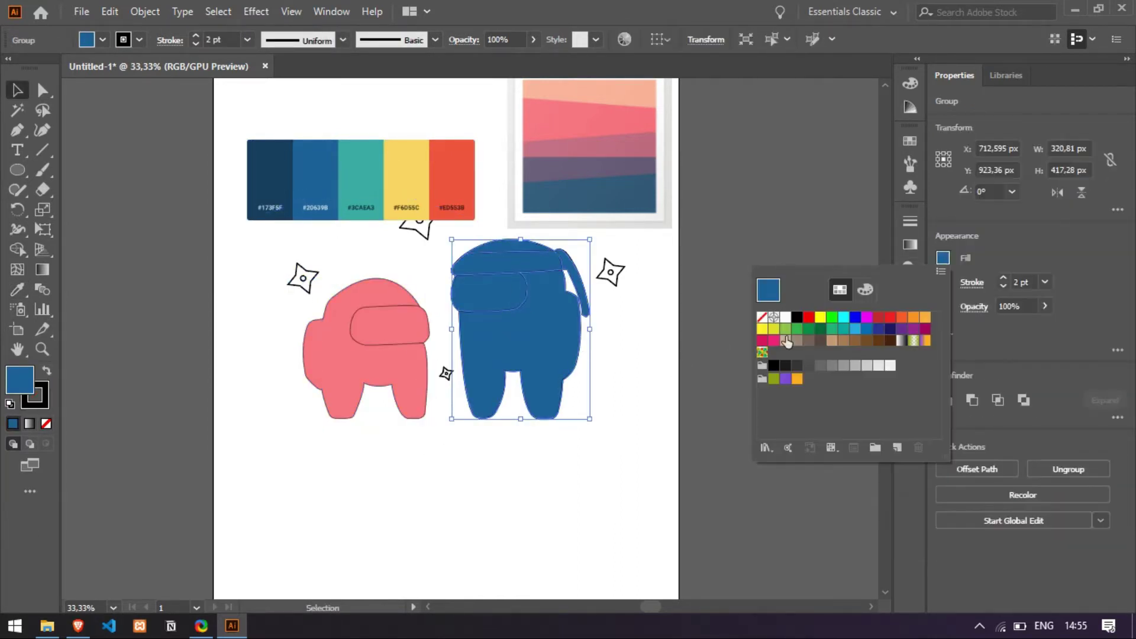
Step: Try mixing a different fill for the taller character, then resample the medium blue from the palette
left_click(865, 290)
left_click_drag(877, 430, 880, 433)
left_click_drag(837, 351, 832, 351)
mouse_move(811, 325)
left_mouse_down()
mouse_move(820, 325)
mouse_move(811, 325)
left_mouse_up()
mouse_move(833, 352)
left_mouse_down()
mouse_move(843, 351)
mouse_move(826, 352)
left_mouse_up()
left_click(17, 289)
left_click(314, 188)
left_click(12, 91)
Step: Try a dark navy swatch as the taller character's fill
left_click(95, 42)
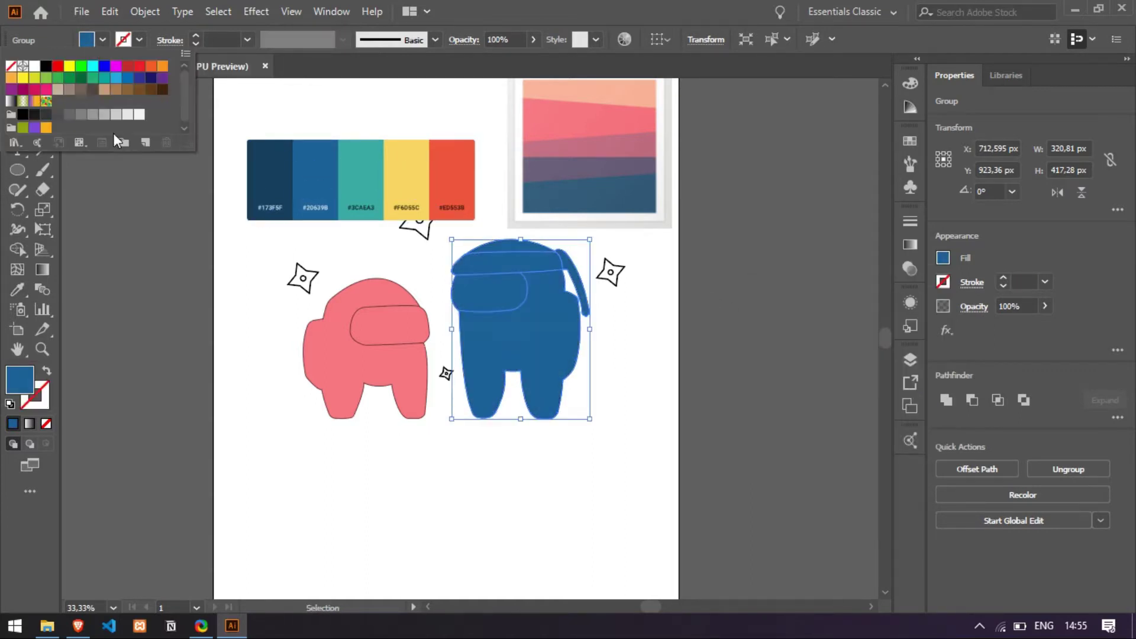
left_click(15, 142)
left_click(155, 102)
left_click(140, 78)
left_click(150, 78)
Step: Pick a brighter royal blue in the Color Picker as the taller character's fill
double_click(23, 385)
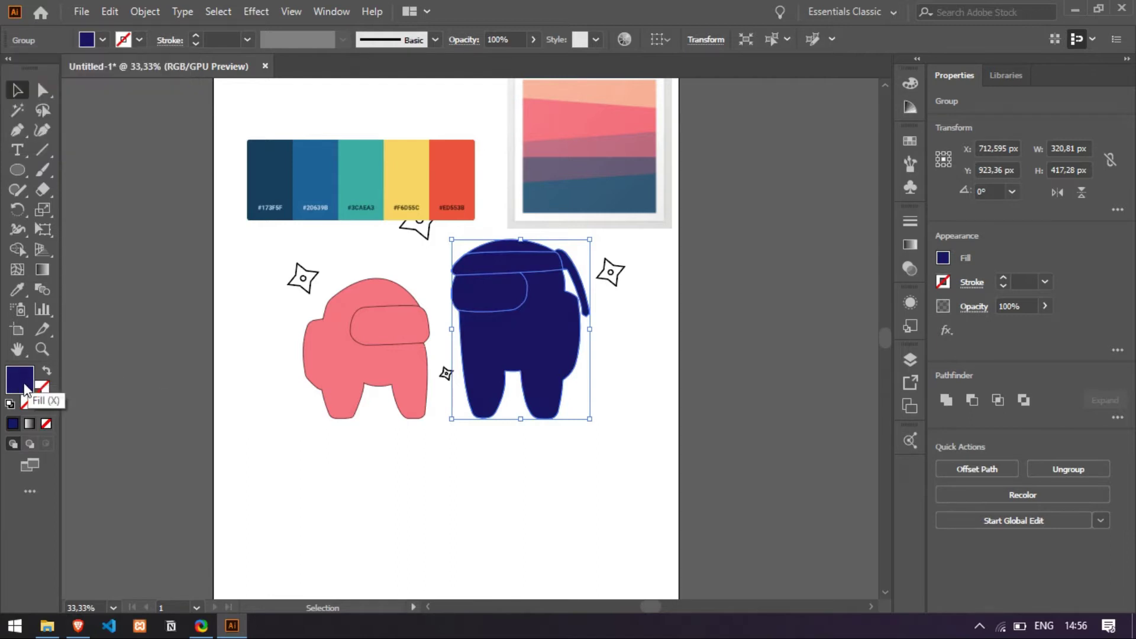
left_click_drag(695, 157, 807, 185)
left_click(726, 341)
left_click(812, 313)
left_click(730, 307)
left_click(964, 238)
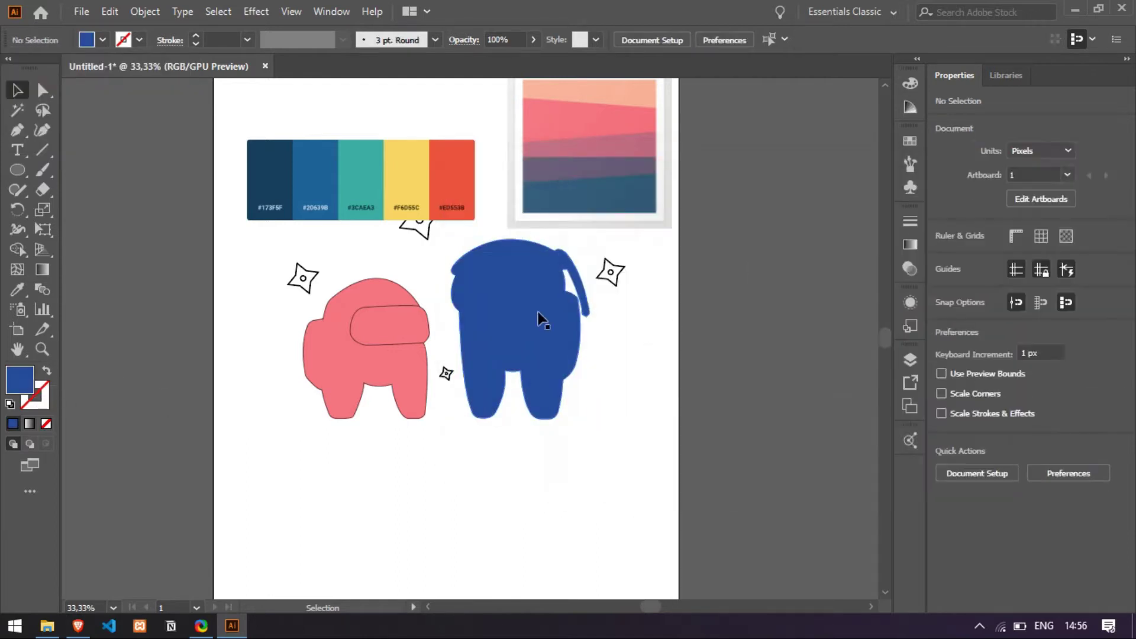
Step: Give the taller character a black outline
left_click(540, 320)
left_click(943, 282)
left_click(803, 341)
left_click(590, 459)
Step: Delete the two colour palette images from the artboard
scroll(590, 450, "up", 2)
left_click(598, 251, "shift")
key("Delete")
scroll(595, 414, "down", 1)
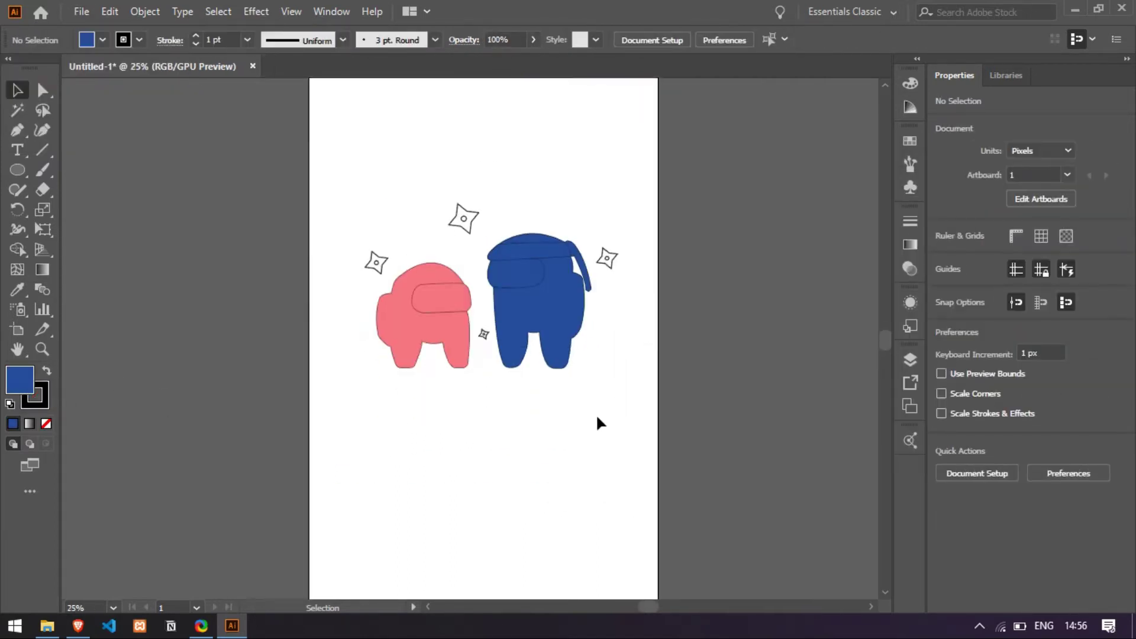
Step: Draw a 1080 by 1920 px rectangle covering the whole artboard as a background
scroll(595, 248, "down", 1)
left_click(18, 170)
left_click(89, 167)
left_click_drag(406, 161, 637, 572)
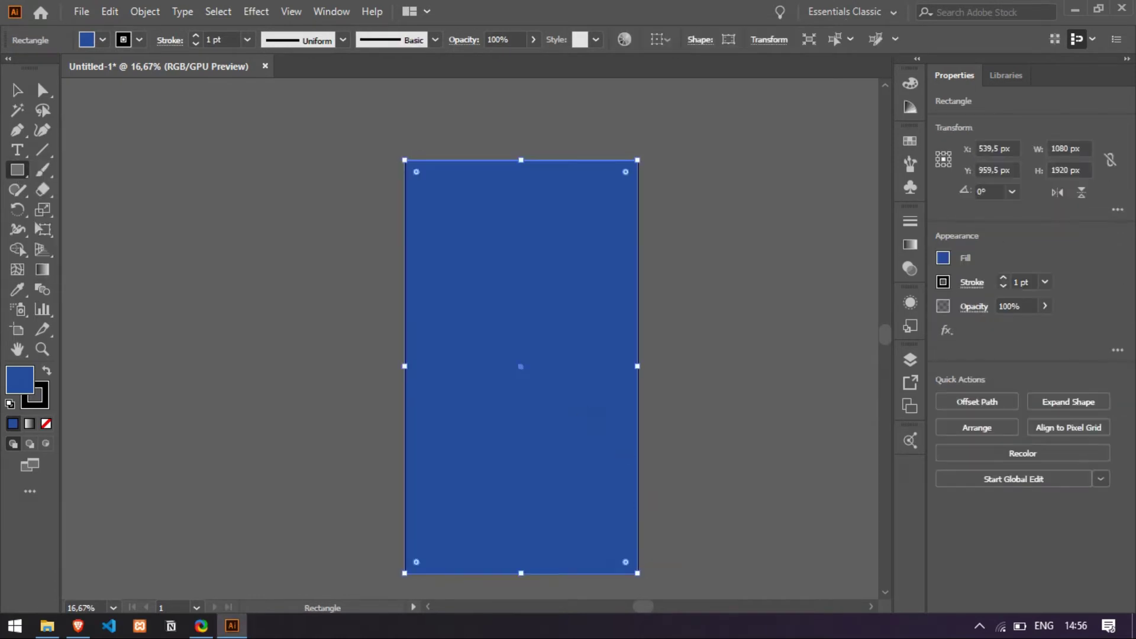
Step: Send the background rectangle to the back, behind the characters and throwing stars, and check its place in the layer order
key("v")
right_click(506, 236)
mouse_move(592, 517)
left_click(722, 573)
left_click(910, 360)
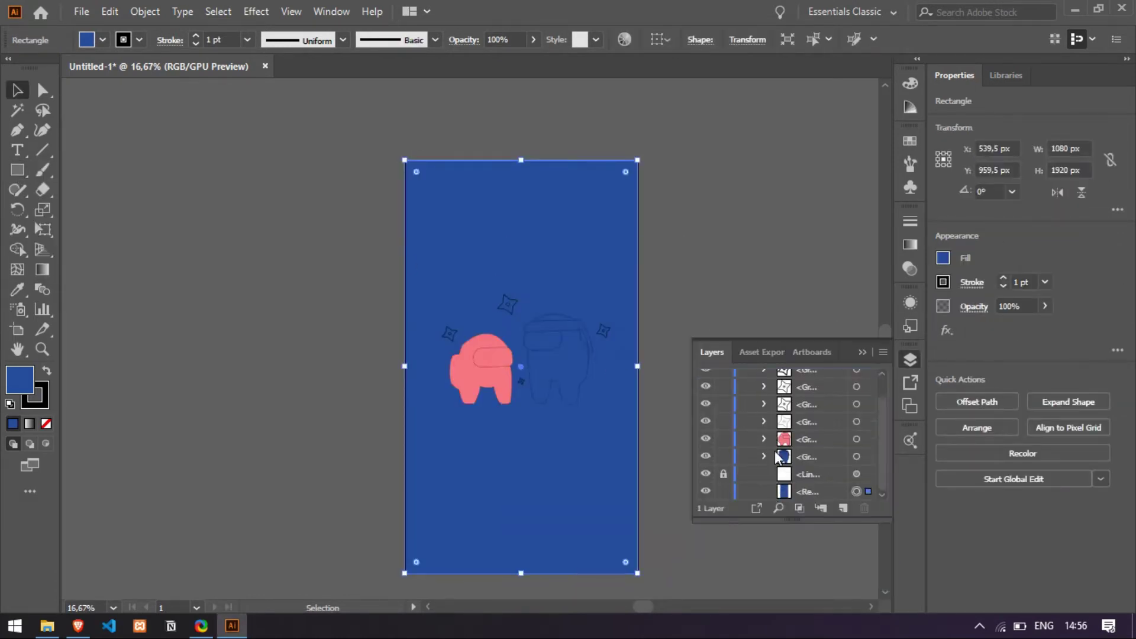
scroll(740, 467, "down", 1)
left_click(613, 431)
left_click(626, 427)
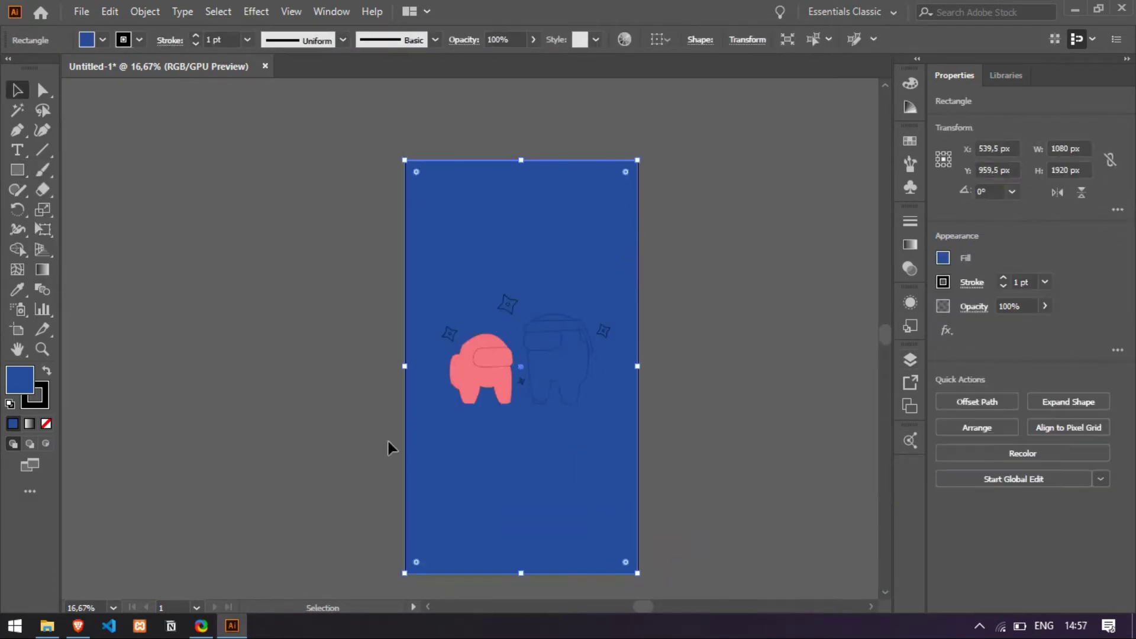
Step: Try the yellow EAD34E as the background rectangle's fill
double_click(25, 381)
left_click_drag(618, 257, 649, 260)
left_click_drag(814, 315, 816, 413)
left_click(940, 238)
double_click(25, 381)
left_click(702, 253)
left_click(971, 238)
Step: Try further fill colours on the background rectangle, including a light turquoise
double_click(20, 379)
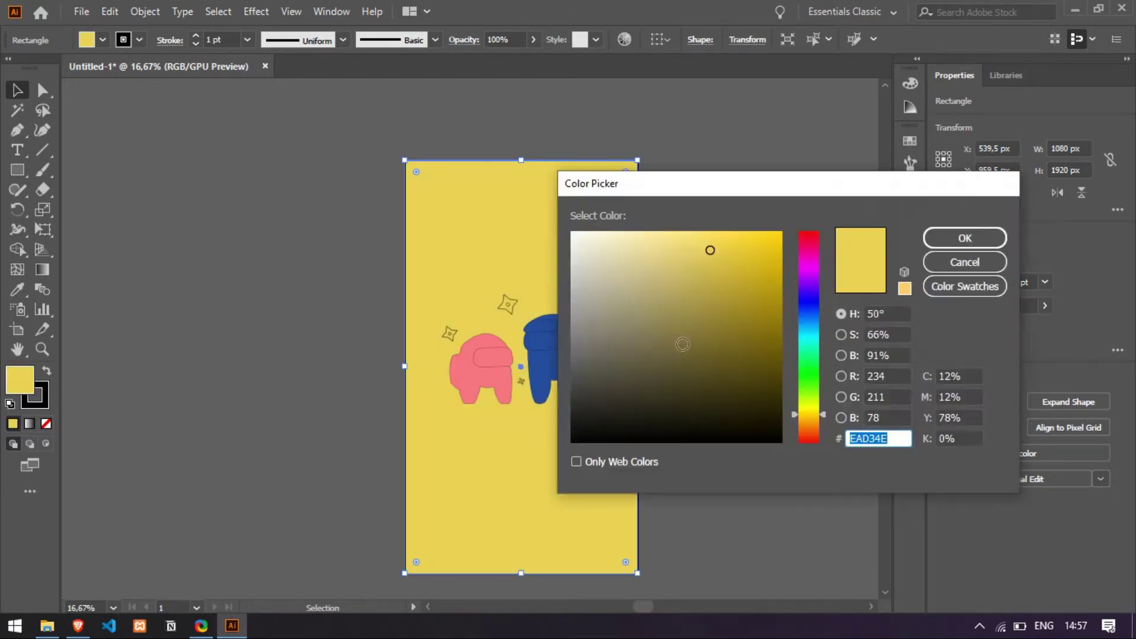
left_click(622, 253)
left_click(964, 238)
double_click(19, 380)
mouse_move(814, 411)
left_mouse_down()
mouse_move(814, 332)
mouse_move(814, 419)
left_mouse_up()
left_click(964, 238)
double_click(20, 379)
left_click(965, 238)
Step: Set the background rectangle's fill to the pale yellow F2E397
double_click(20, 379)
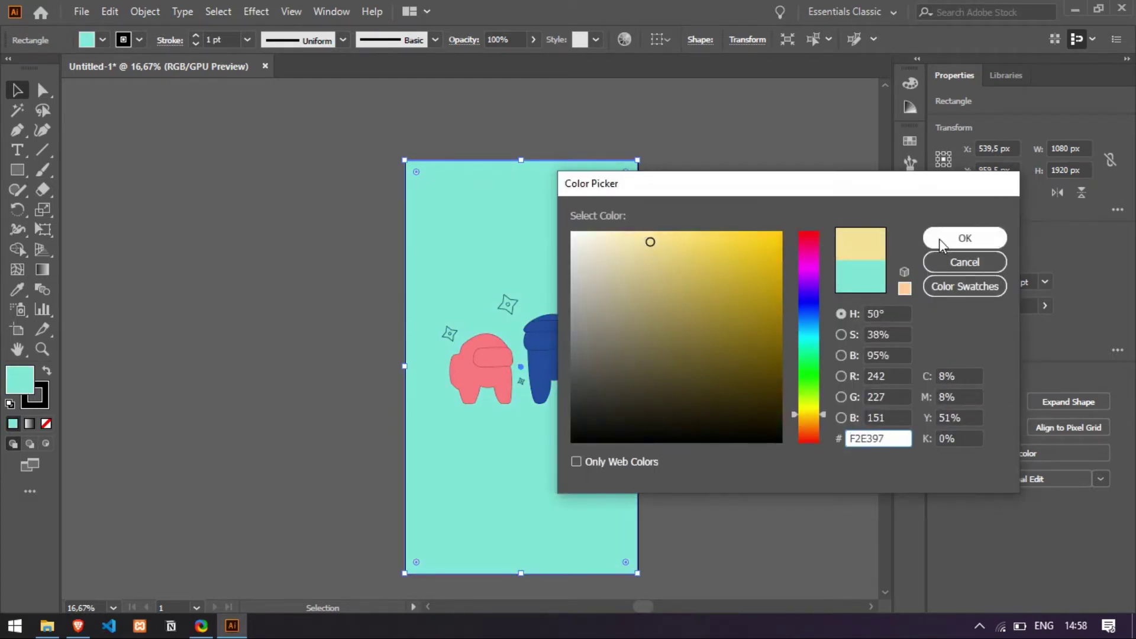
left_click(942, 247)
left_click(714, 341)
scroll(615, 400, "up", 1)
Step: Lock the background rectangle in the layer list
left_click(616, 398)
scroll(669, 420, "down", 3)
scroll(721, 442, "up", 7)
left_click(910, 359)
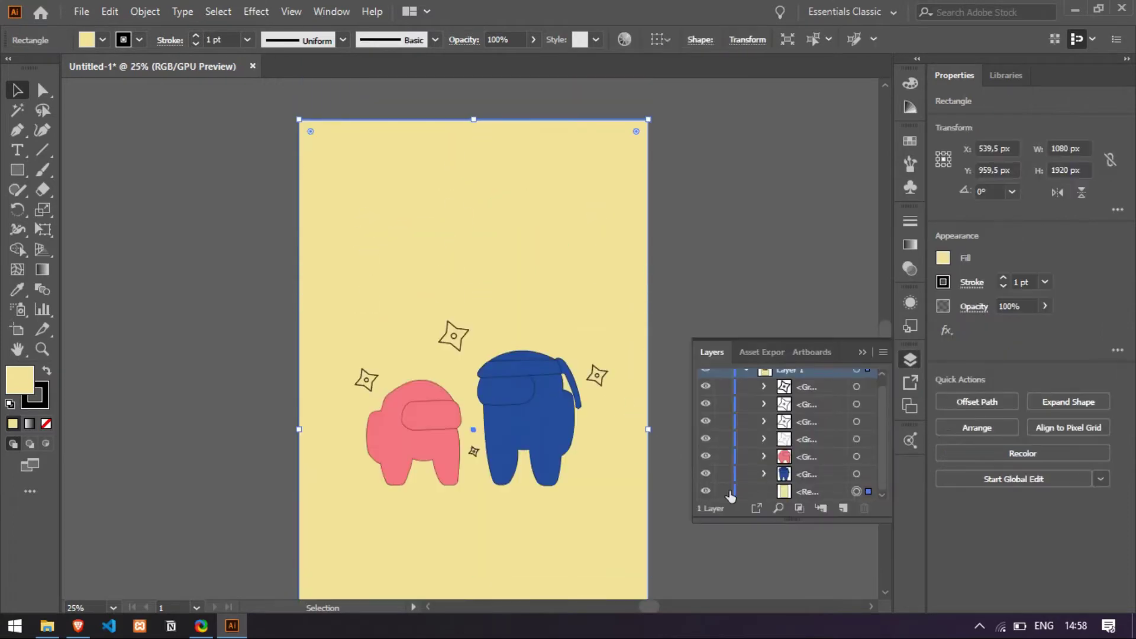
left_click(721, 491)
left_click(862, 352)
Step: Draw a ground line about 1081 px wide across the artboard just below the characters' feet, with a 2 pt stroke
scroll(473, 320, "down", 3)
left_click(43, 150)
mouse_move(299, 372)
left_mouse_down()
mouse_move(648, 366)
mouse_move(643, 377)
left_mouse_up()
scroll(653, 358, "up", 2)
scroll(605, 341, "down", 1)
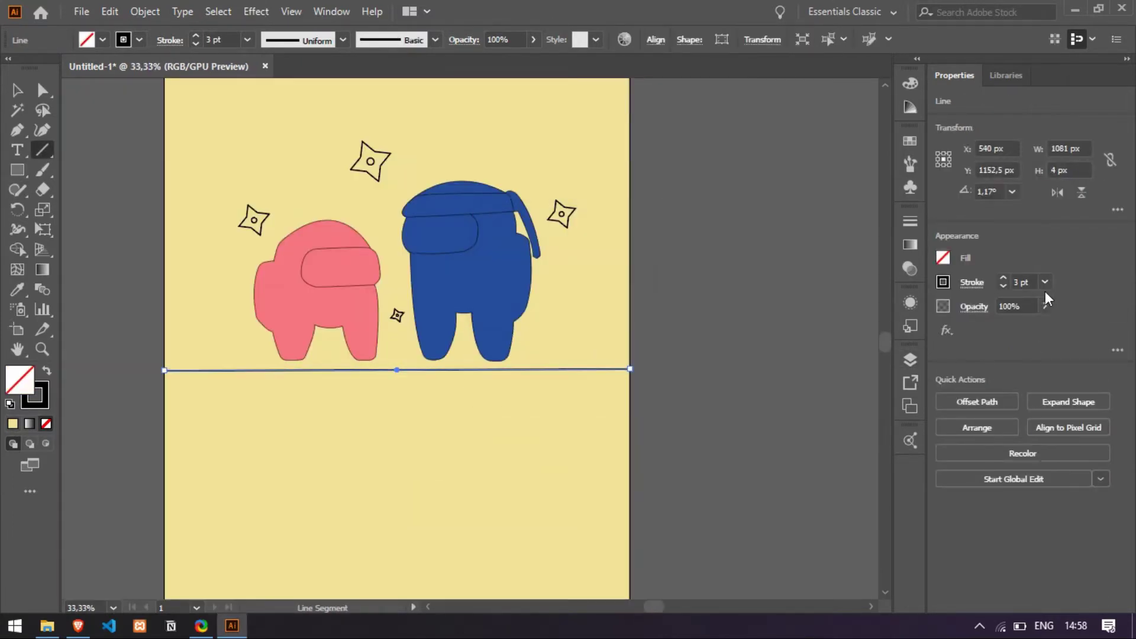
left_click(1045, 282)
left_click(1068, 388)
key("v")
left_click(642, 342)
Step: Nudge the ground line up 12 px towards the characters' feet
scroll(637, 341, "down", 2)
scroll(584, 342, "up", 1)
left_click(594, 362)
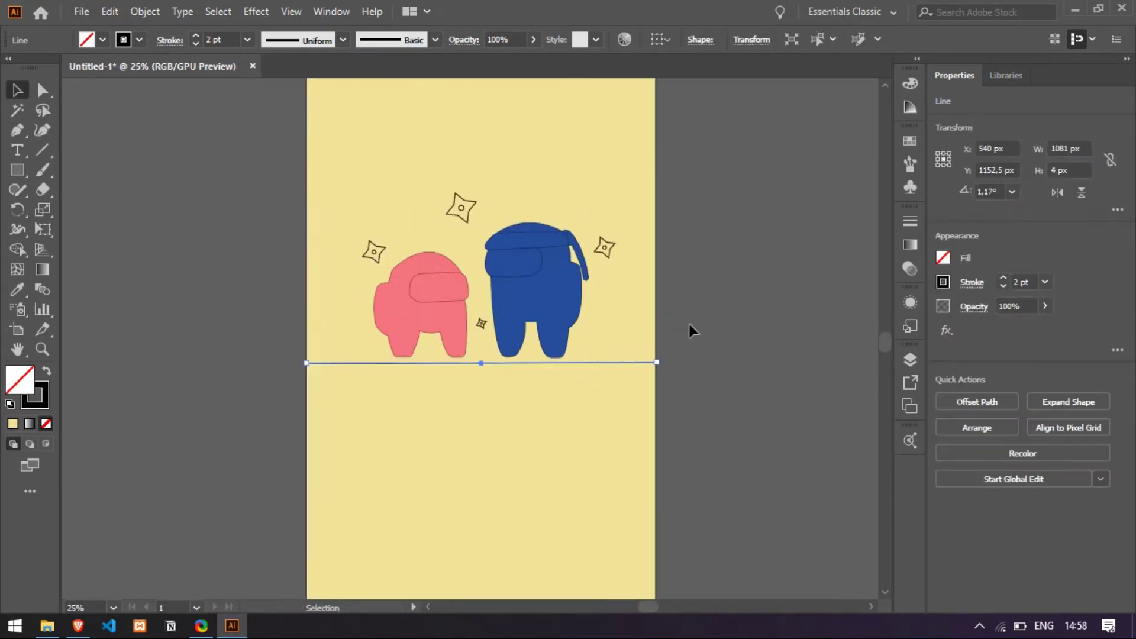
scroll(701, 333, "down", 5)
key("Up")
key("Up")
key("Up")
key("Up")
key("Up")
key("Up")
key("Up")
key("Up")
key("Up")
key("Up")
key("Up")
key("Up")
left_click(700, 332)
Step: Nudge both characters and the throwing stars down so the feet rest on the ground line
scroll(701, 332, "up", 6)
left_click_drag(365, 224, 633, 348)
key("Down")
key("Down")
key("Down")
key("Down")
key("Down")
key("Down")
key("Down")
key("Down")
left_click(695, 348)
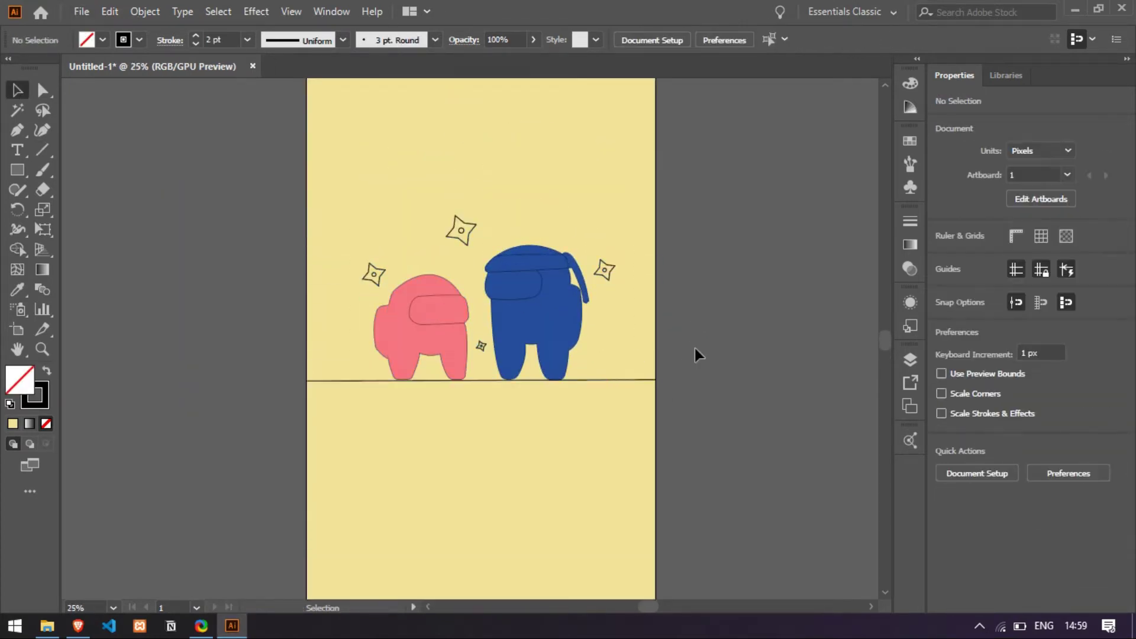
Step: Try a light grey stroke on the ground line
left_click(591, 380)
left_click(943, 282)
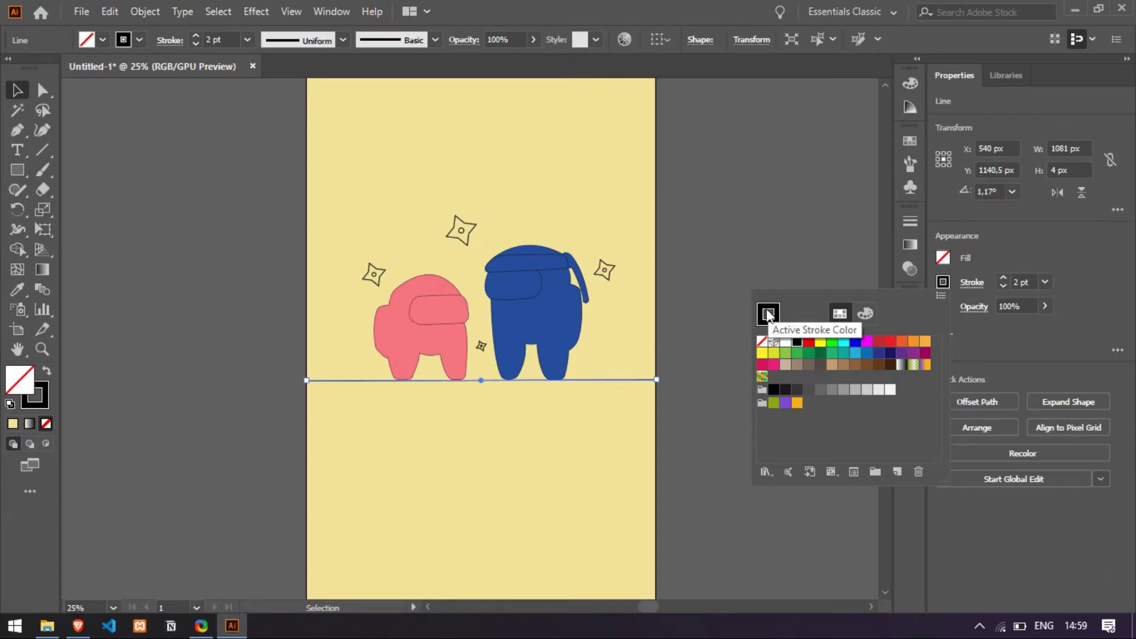
left_click(832, 471)
left_click(822, 435)
left_click(704, 378)
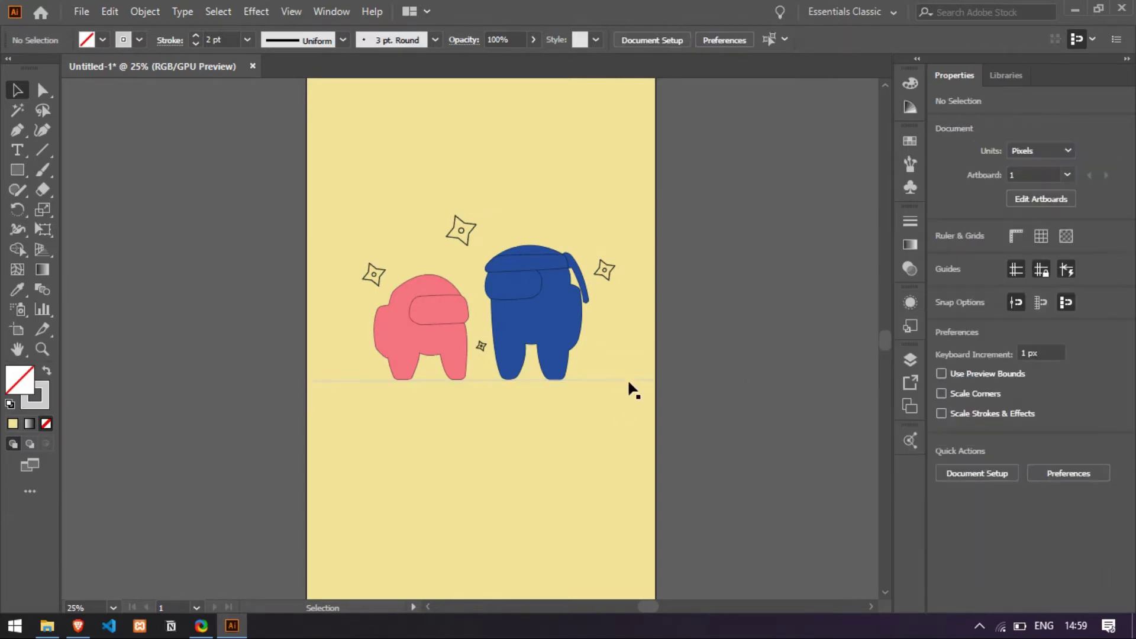
Step: Set the ground line's stroke colour to a dark grey swatch
left_click(629, 379)
left_click(943, 283)
left_click(797, 389)
left_click(698, 399)
scroll(554, 413, "up", 2)
scroll(452, 397, "up", 2)
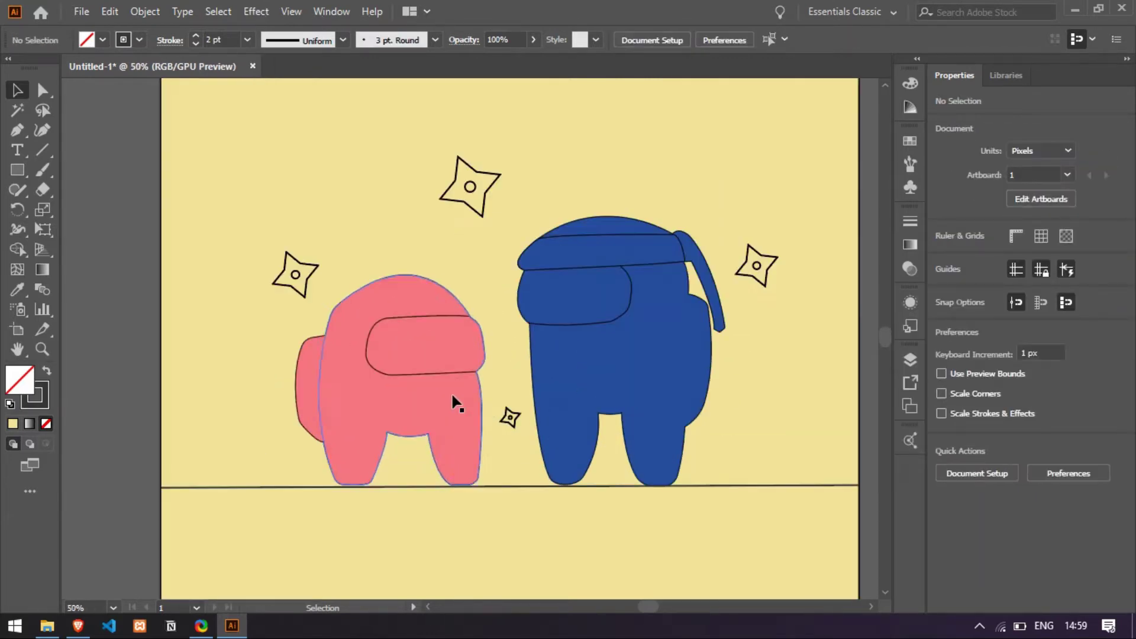
Step: Ungroup the blue character so its headband and visor can be selected separately
left_click(668, 363)
key("ctrl+shift+g")
left_click(745, 285)
left_click(674, 255)
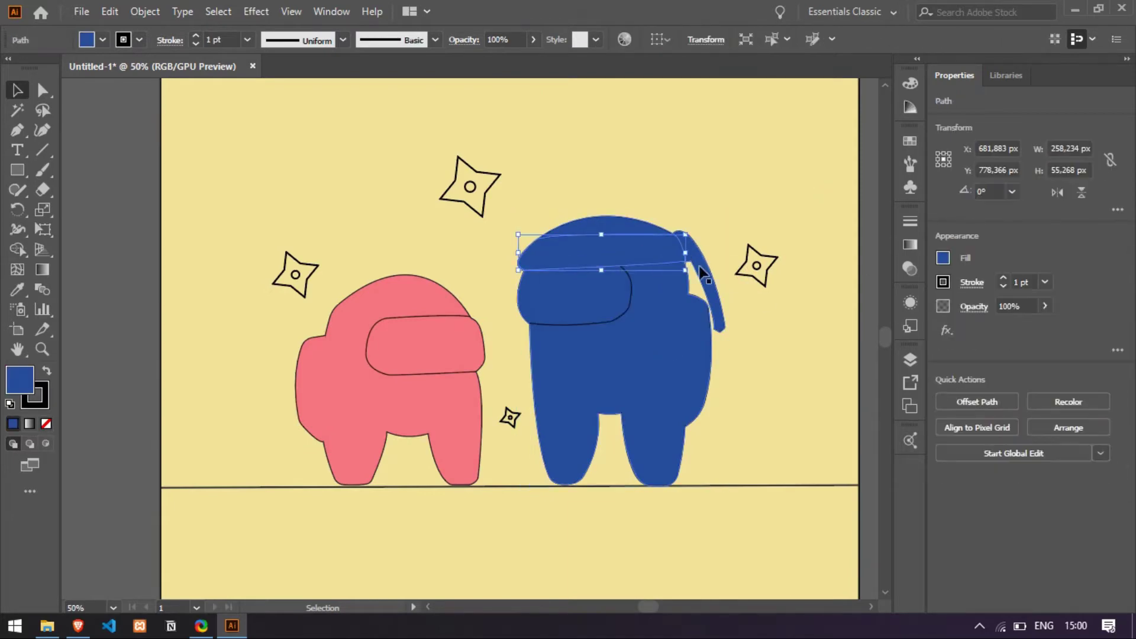
left_click(731, 271)
left_click(709, 273)
left_click(730, 261)
Step: Fill the blue character's headband with a near-black colour
left_click(675, 252)
double_click(21, 385)
left_click_drag(322, 532, 297, 543)
left_click(688, 353)
Step: Fill the blue character's visor path with a light grey-blue
left_click(811, 322)
left_click(586, 298)
double_click(14, 381)
left_click_drag(321, 403, 321, 397)
left_click(688, 354)
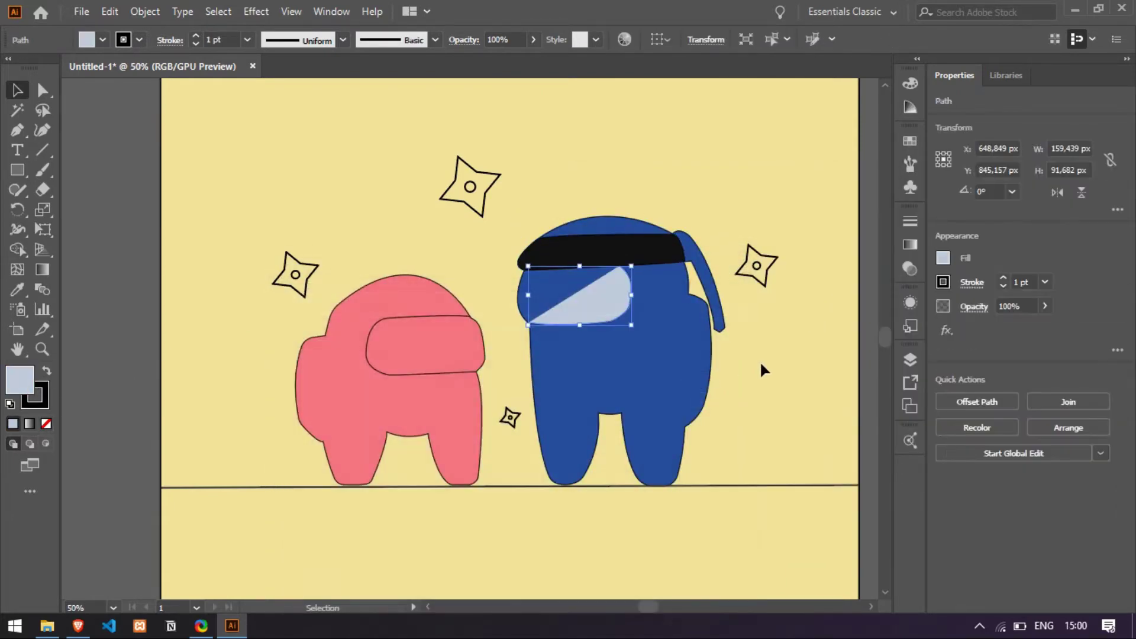
Step: Try to extend the blue character's visor path along the headband's lower edge with the Curvature tool
key("a")
scroll(603, 307, "up", 3)
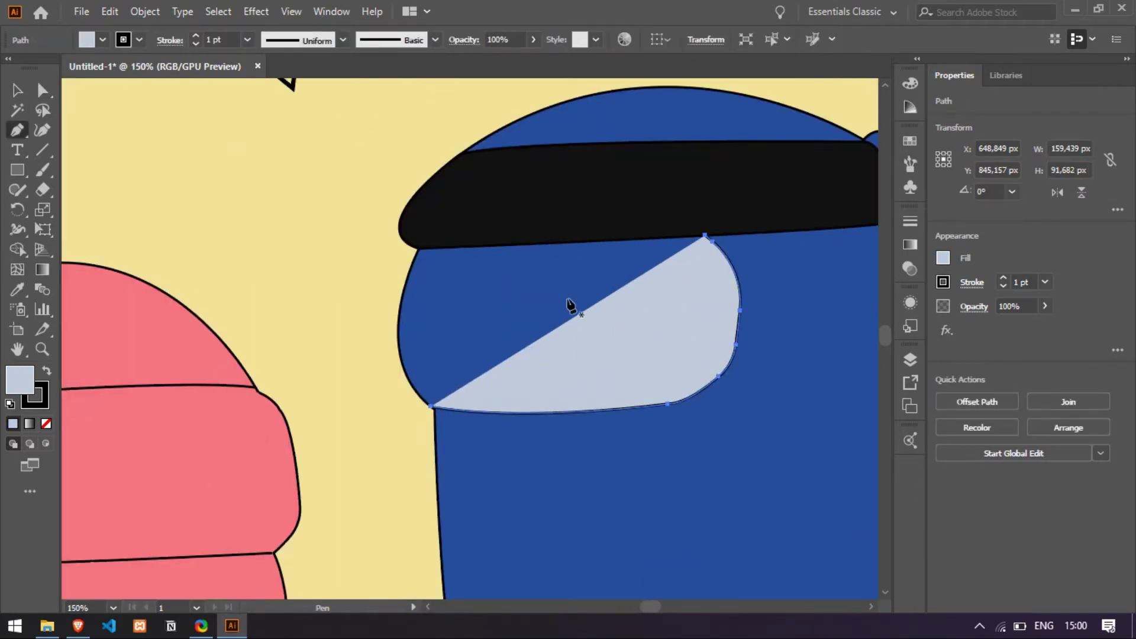
left_click_drag(704, 236, 134, 51)
key("v")
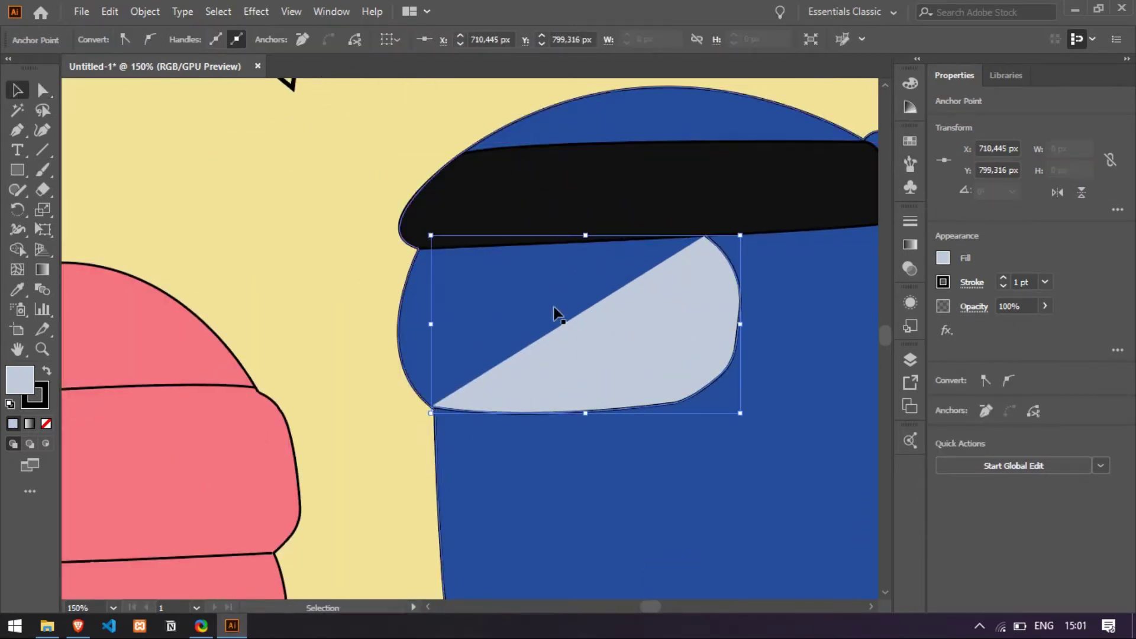
left_click(471, 390)
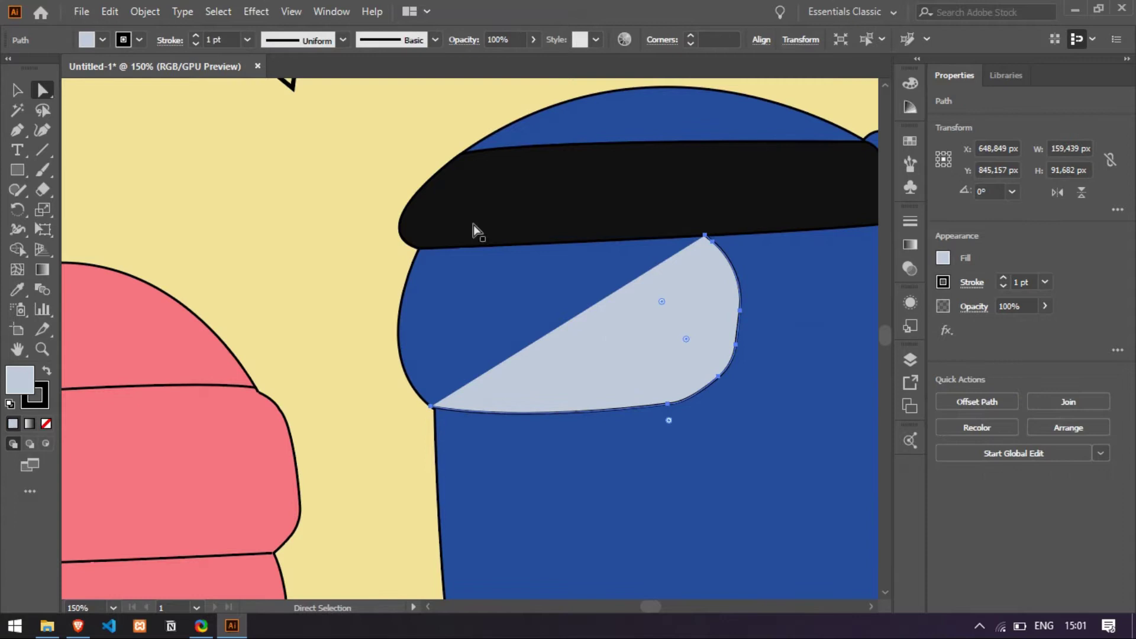
left_click(38, 130)
scroll(507, 230, "up", 1)
scroll(429, 261, "up", 1)
left_click(367, 247)
key("ctrl+z")
left_click(368, 248)
scroll(364, 248, "down", 2)
key("ctrl+z")
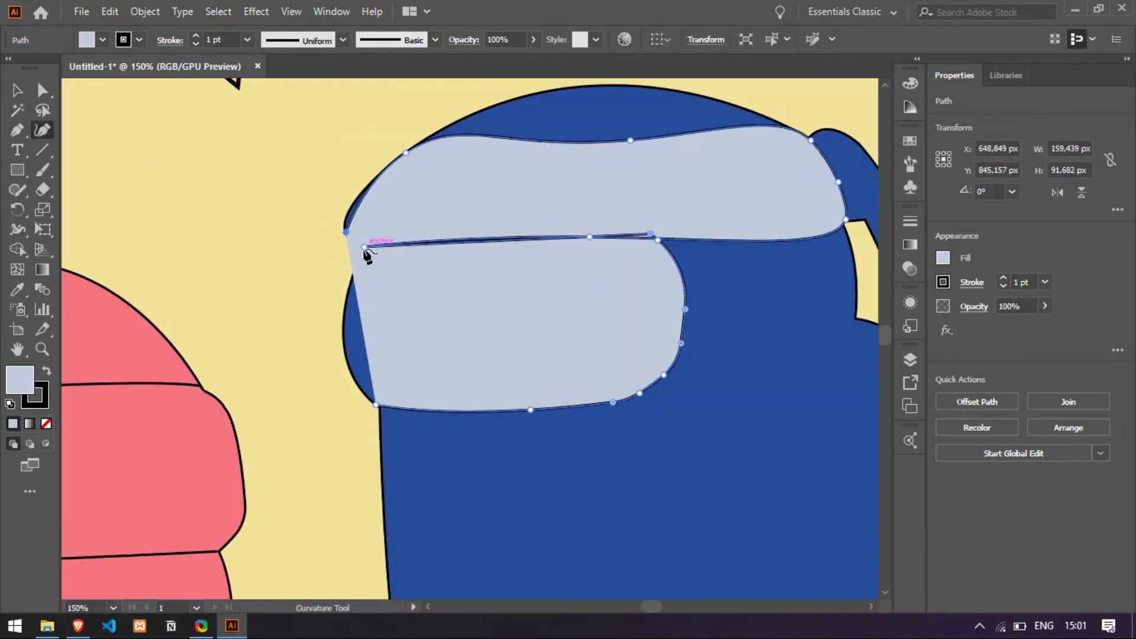
scroll(365, 251, "up", 2)
scroll(397, 217, "down", 2)
scroll(343, 343, "up", 1)
left_click(521, 295)
left_click(18, 131)
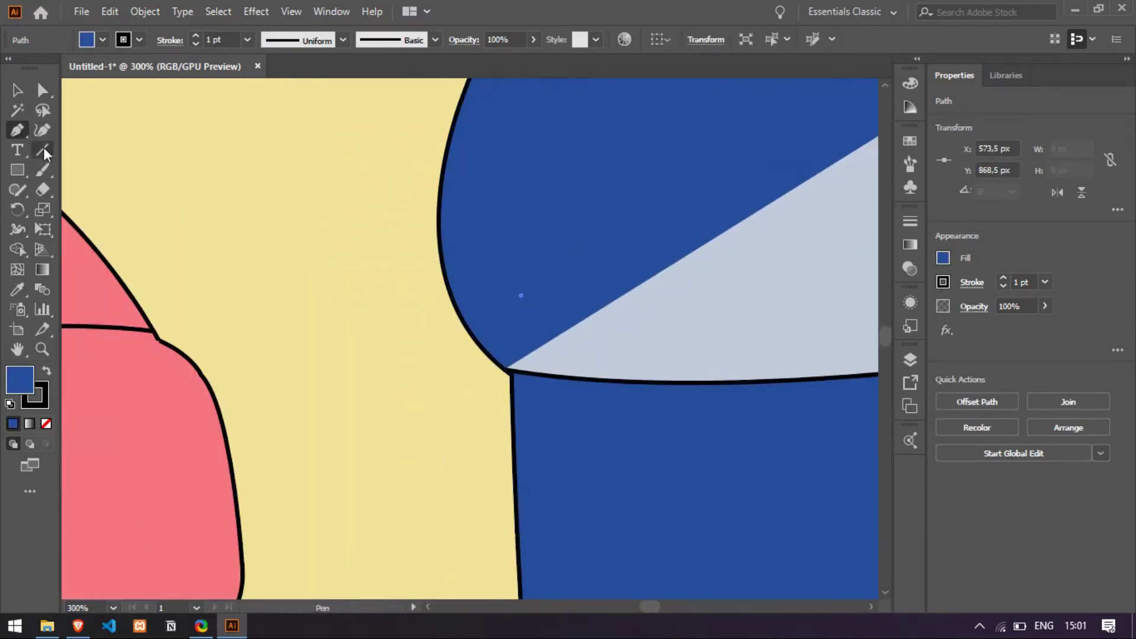
key("ctrl+z")
Step: Extend the visor path along the headband's lower edge and close it down the front of the face with the Curvature tool
scroll(451, 355, "up", 3)
left_click(481, 173)
scroll(497, 213, "down", 2)
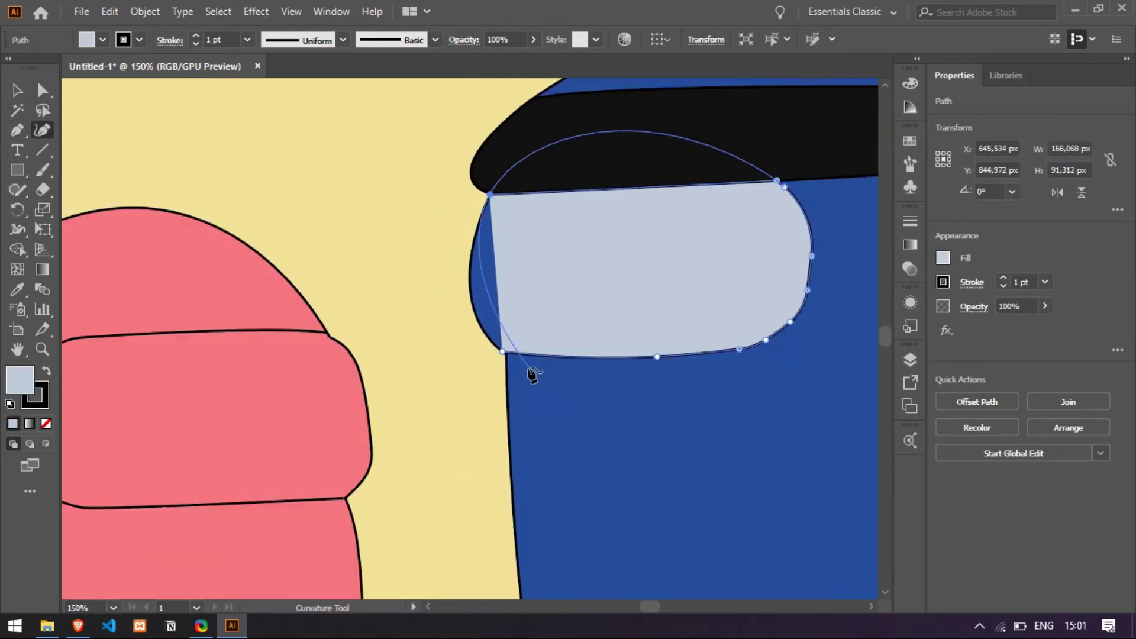
scroll(497, 359, "up", 2)
scroll(503, 355, "up", 3)
Step: Move the anchors and handles on the visor's front edge so it follows the blue character's face outline
key("a")
left_click(508, 504)
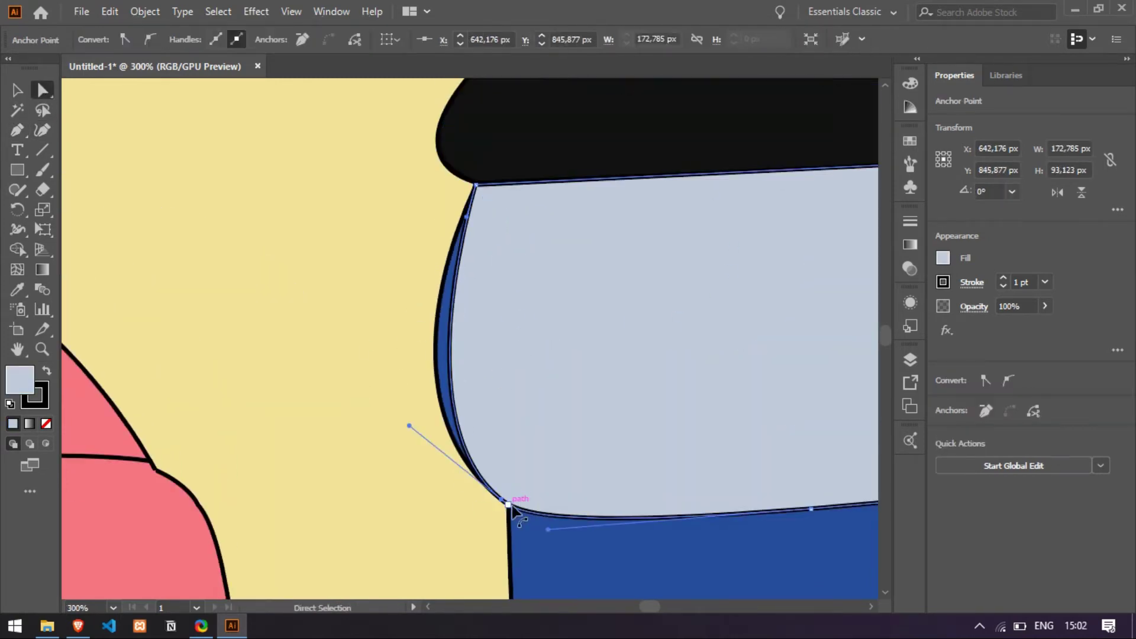
left_click_drag(477, 477, 575, 569)
left_click_drag(649, 594, 668, 500)
left_click_drag(683, 550, 754, 586)
scroll(609, 497, "up", 3)
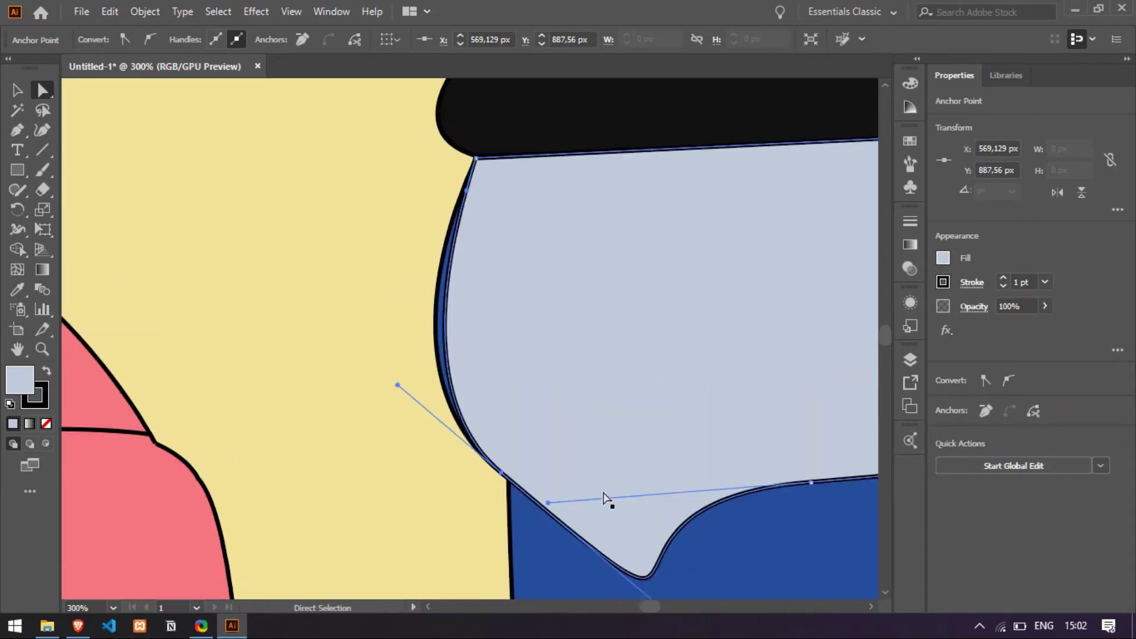
left_click_drag(467, 230, 450, 229)
Step: Adjust the direction handles at the visor's lower front corner, where it meets the body outline
scroll(650, 402, "down", 3)
scroll(715, 440, "down", 2)
left_click_drag(734, 524, 775, 486)
scroll(737, 524, "up", 1)
left_click(674, 419)
left_click(679, 415)
scroll(731, 418, "up", 2)
left_click(413, 278)
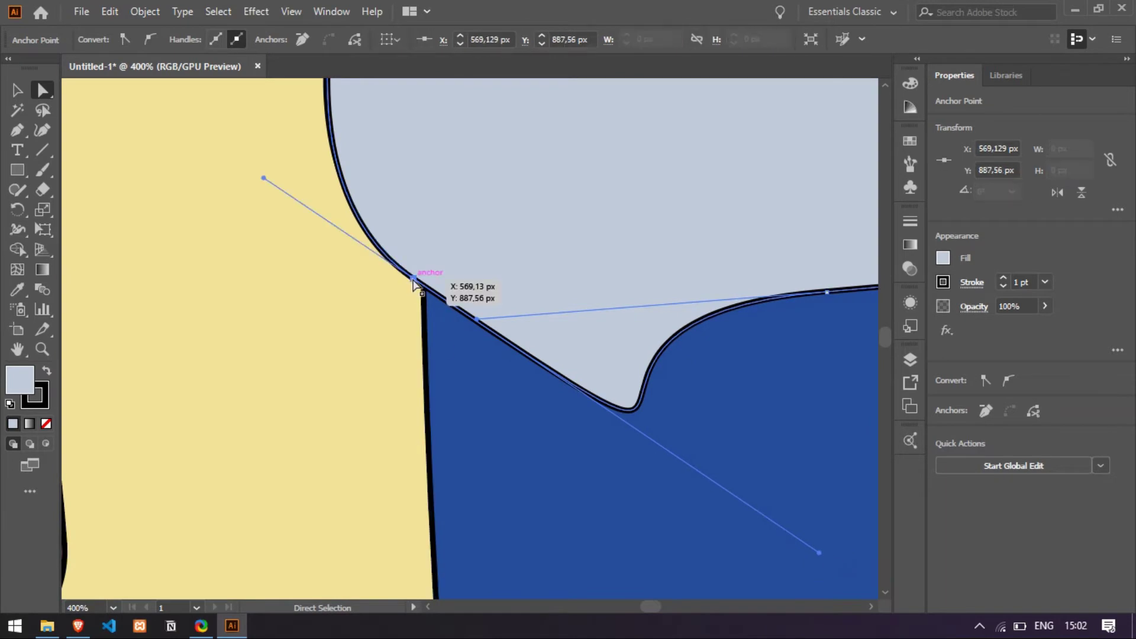
left_click_drag(263, 178, 262, 178)
left_click_drag(270, 216, 271, 217)
left_click(652, 393)
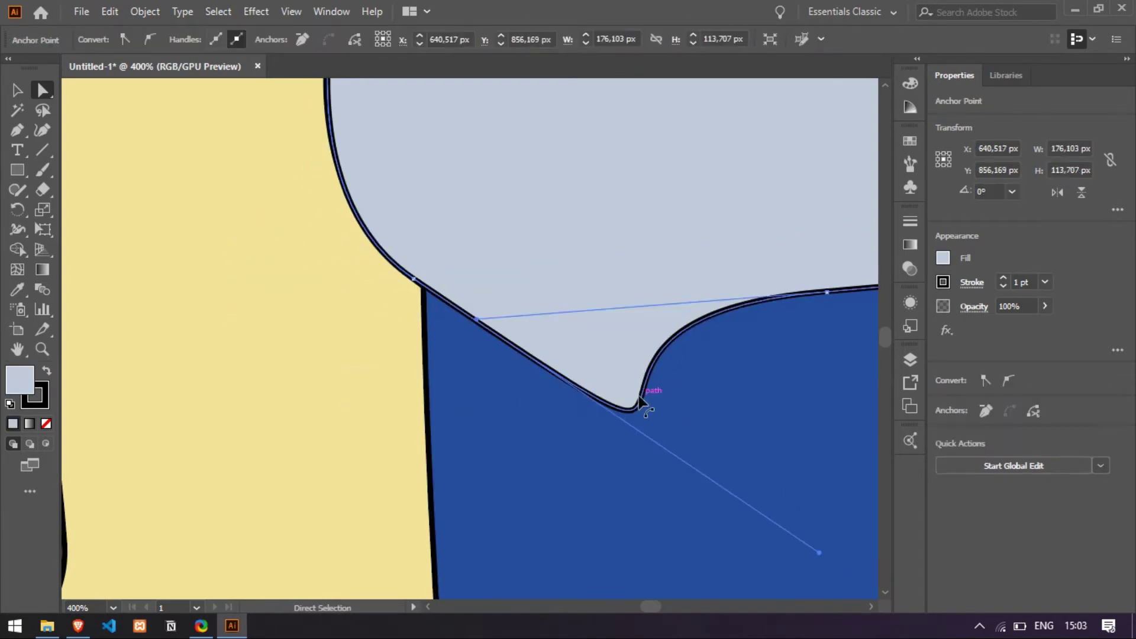
Step: Adjust the handle of the anchor near the rear end of the visor's lower edge
scroll(672, 315, "down", 5)
scroll(674, 323, "up", 5)
left_click(700, 325)
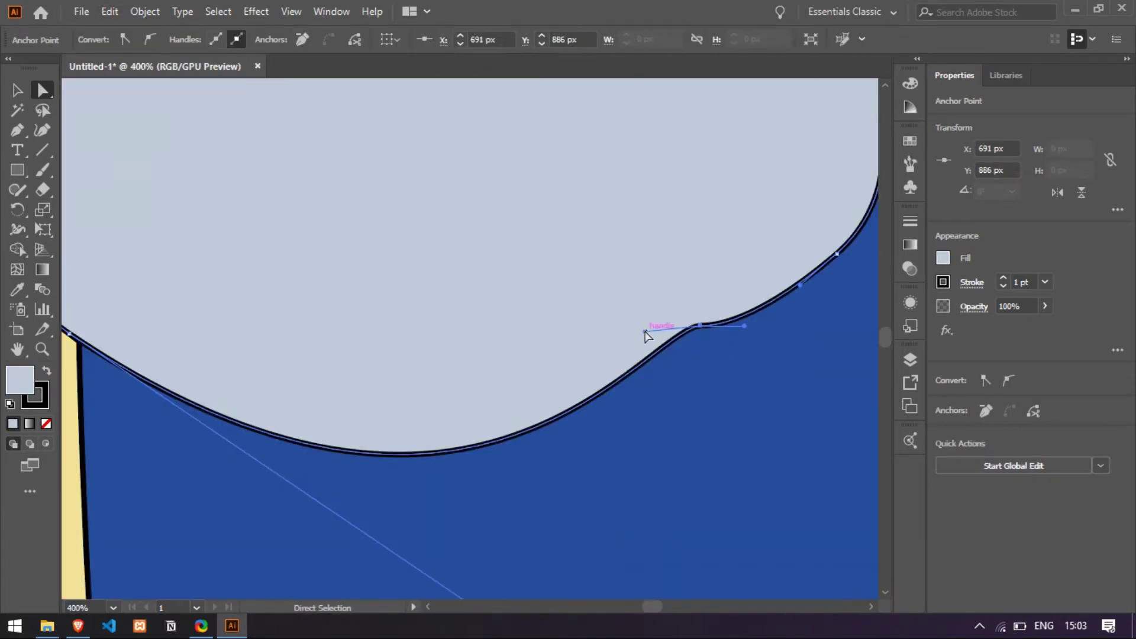
left_click_drag(654, 232, 654, 232)
scroll(516, 346, "down", 2)
Step: Flatten the bulge in the visor's lower edge with the Pen tool so it follows the traced line
left_click(590, 355)
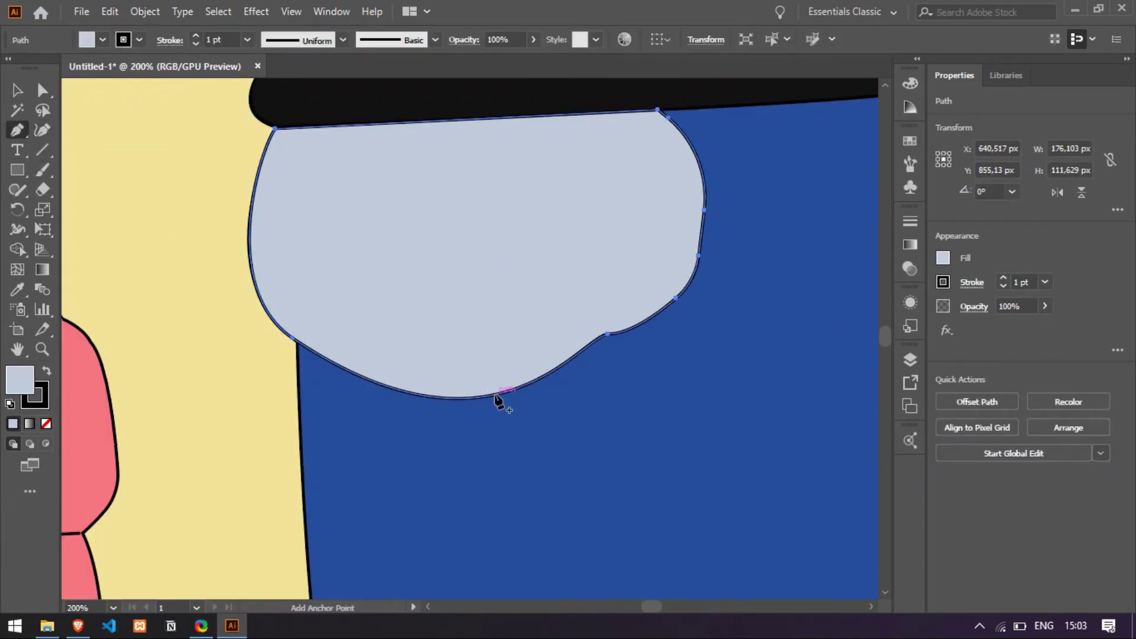
left_click(496, 395)
scroll(486, 408, "up", 3)
left_click(520, 357)
scroll(514, 331, "down", 3)
scroll(409, 331, "up", 1)
left_click(416, 351)
left_click(417, 351)
scroll(521, 450, "down", 2)
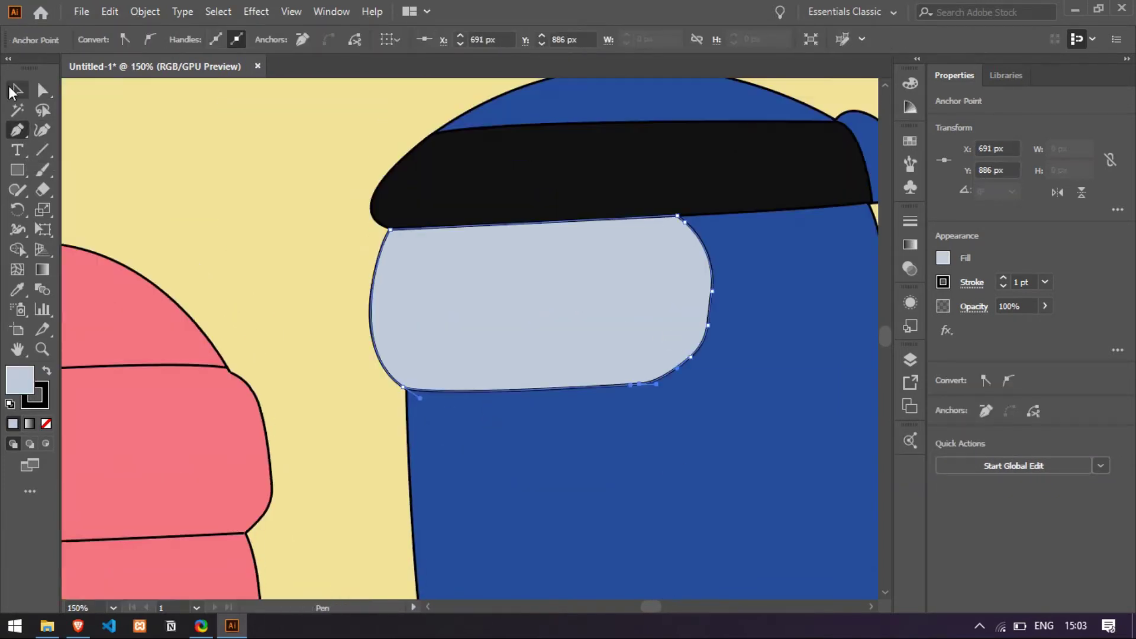
left_click(13, 92)
scroll(591, 385, "down", 2)
left_click(698, 432)
scroll(555, 373, "up", 1)
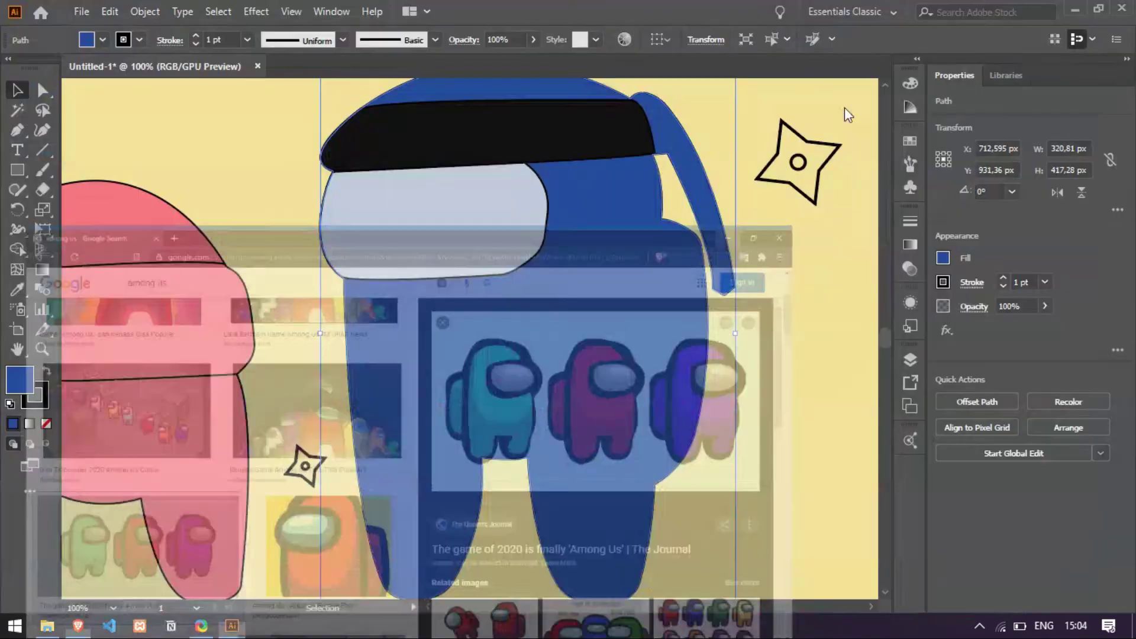
scroll(757, 322, "up", 3)
scroll(756, 326, "up", 2)
key("p")
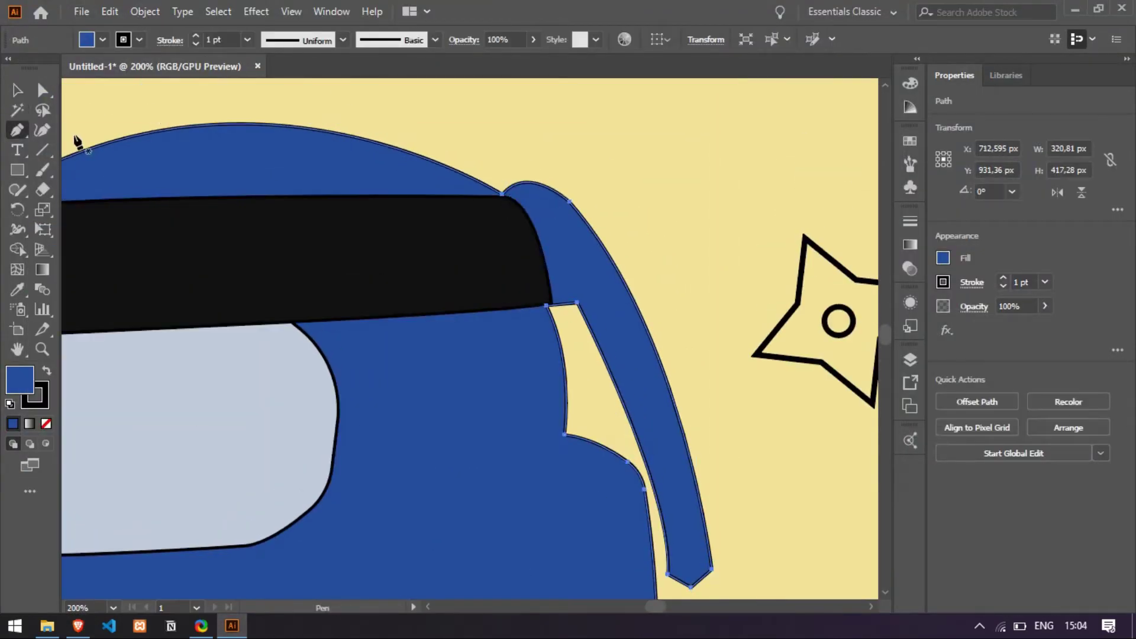
left_click_drag(17, 129, 104, 133)
left_click(42, 130)
left_click(702, 327)
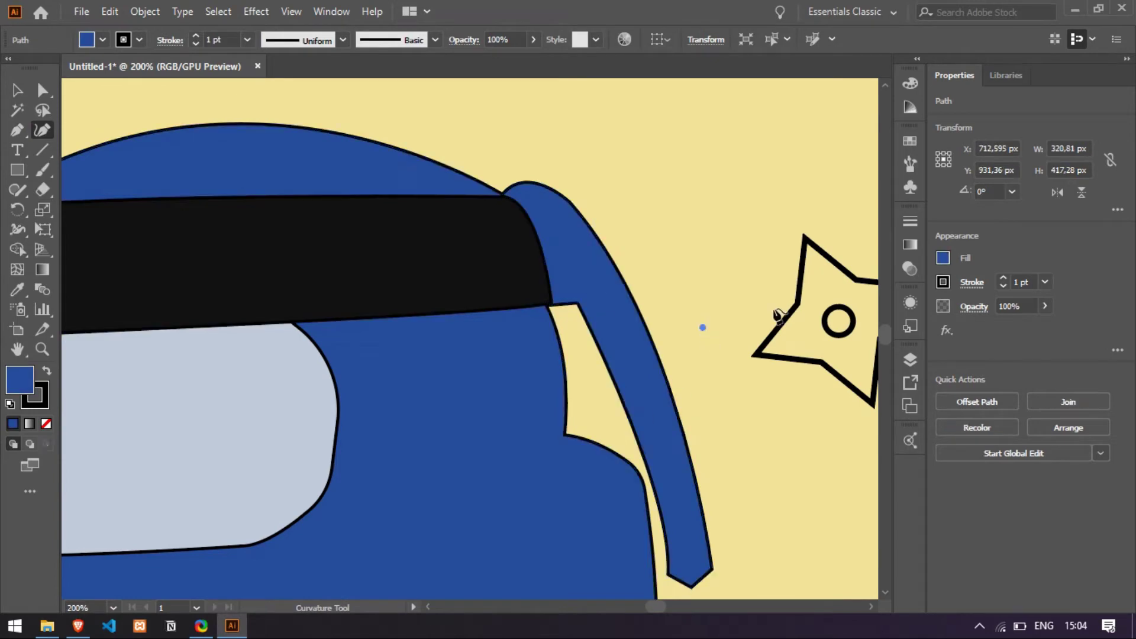
key("ctrl+z")
Step: Trace the outer edge of the headband's hanging tail with the Pen tool, from the headband's upper corner towards the tip
left_click(500, 197)
scroll(514, 213, "up", 4)
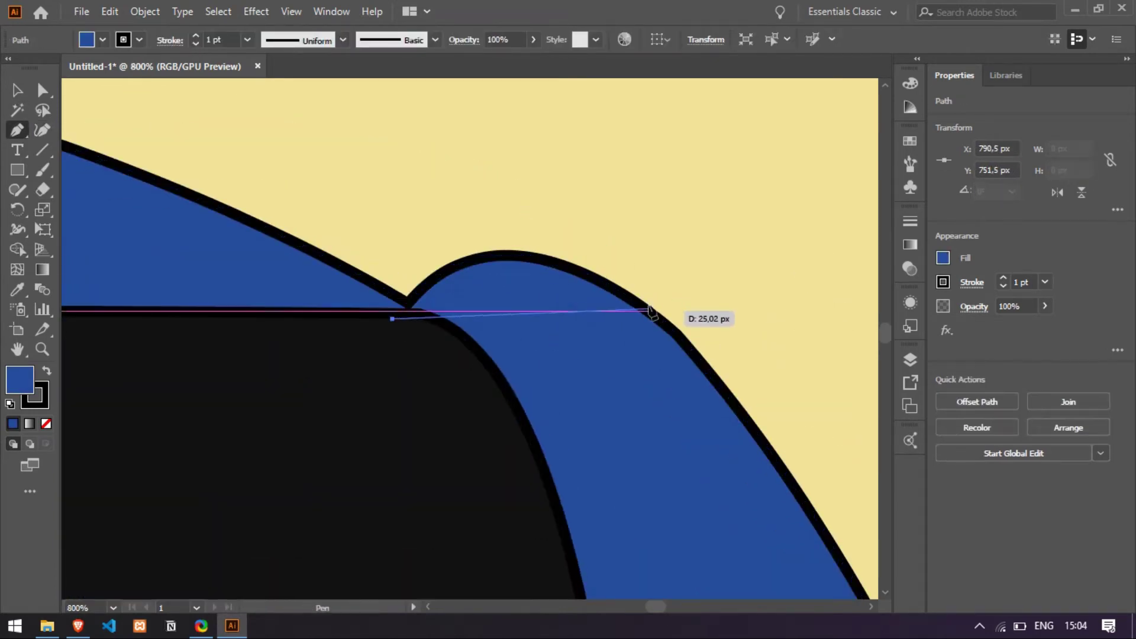
left_click_drag(789, 451, 797, 446)
scroll(793, 414, "down", 9)
scroll(769, 384, "up", 3)
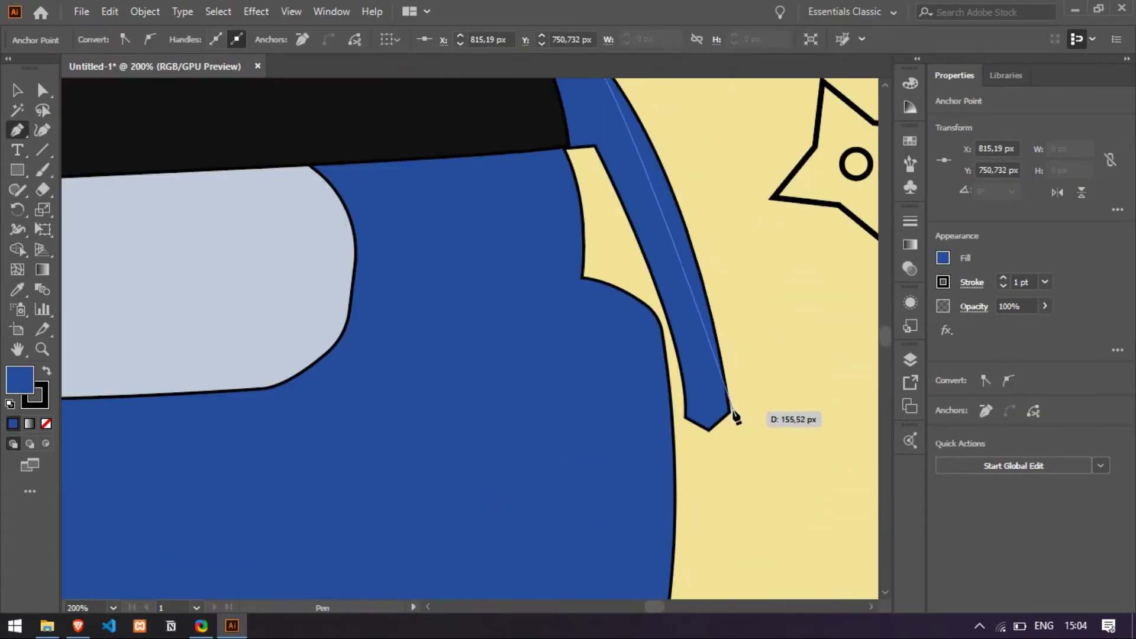
left_click_drag(750, 564, 739, 586)
Step: Remove the new path's fill and continue tracing around the pointed tip of the headband's tail
left_click(46, 423)
scroll(730, 424, "up", 3)
left_click(728, 385)
left_click(671, 443)
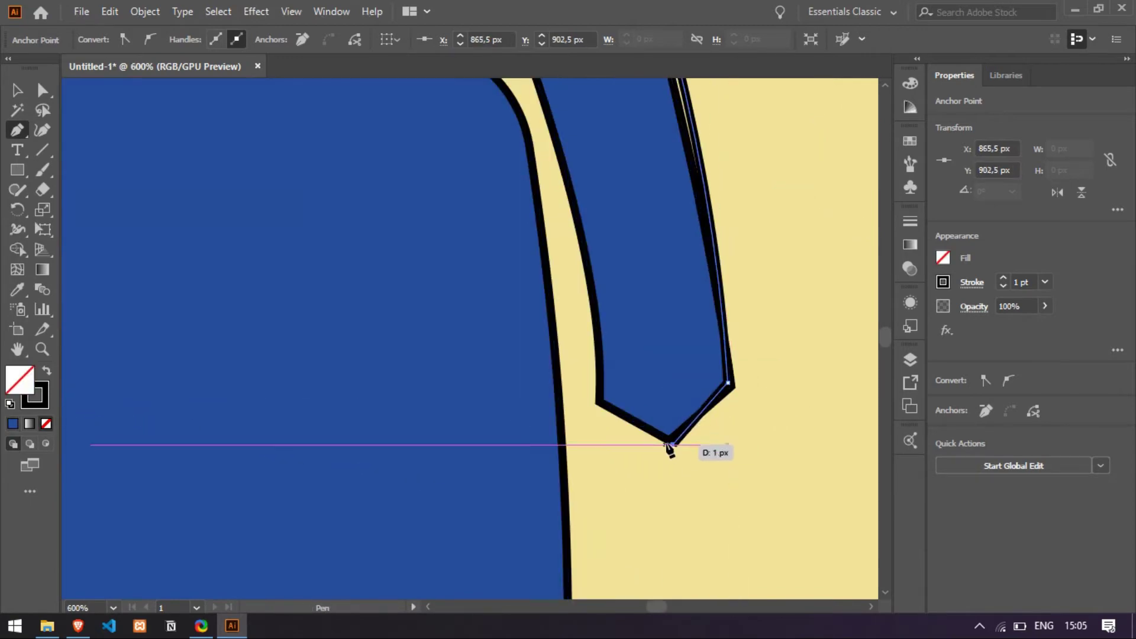
left_click(602, 408)
Step: Trace the inner edge of the tail back up to the headband's lower corner
scroll(597, 394, "up", 3)
scroll(600, 397, "down", 3)
left_click_drag(498, 188, 478, 210)
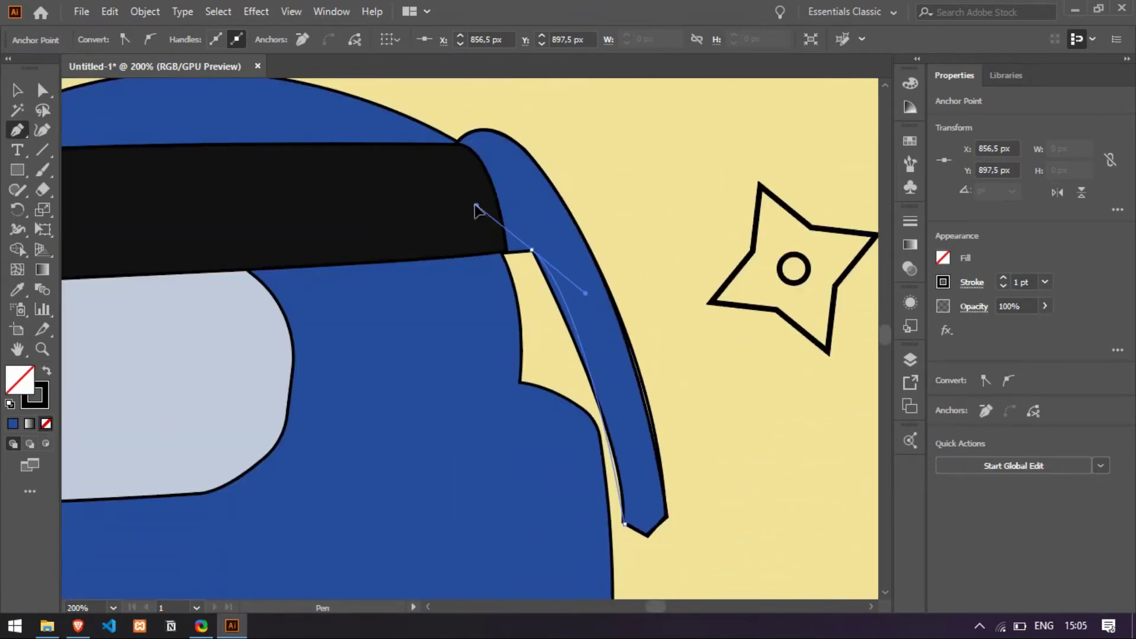
scroll(680, 314, "down", 1)
left_click_drag(602, 391, 592, 364)
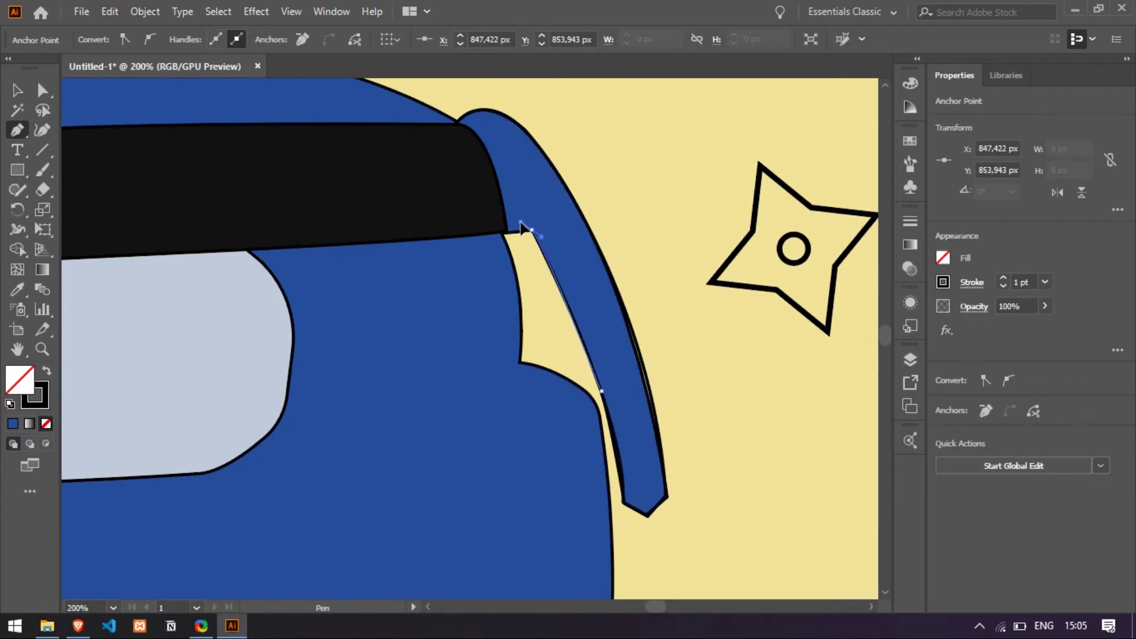
left_click_drag(520, 227, 532, 236)
left_click(501, 231)
Step: Fill the tail with the near-black colour sampled from the headband
key("i")
left_click(435, 195)
key("v")
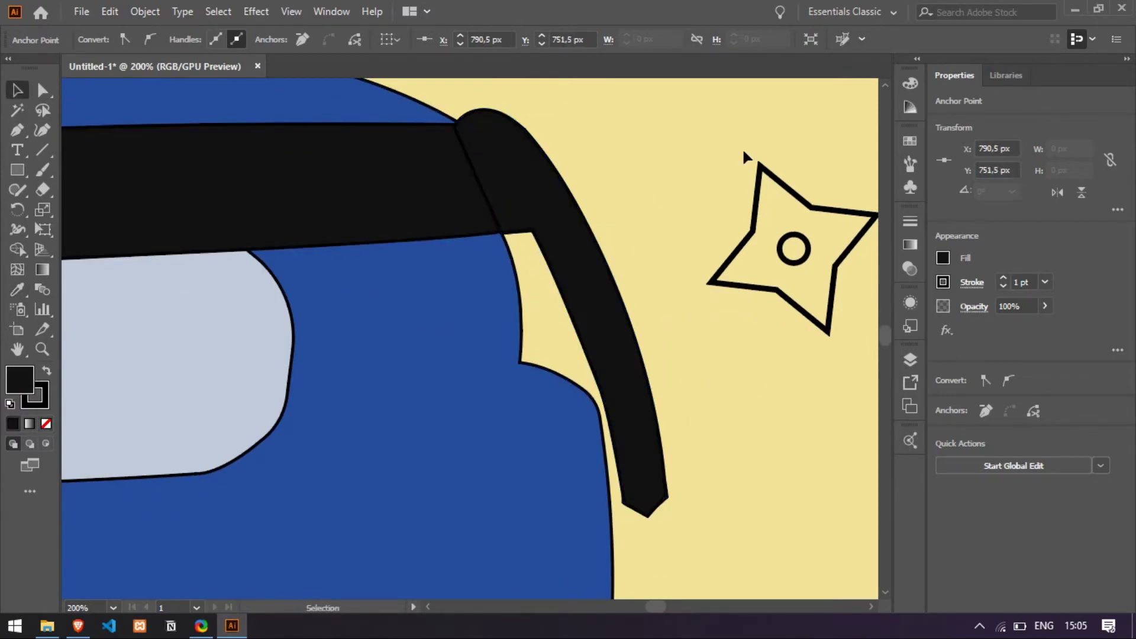
left_click(742, 147)
Step: Fill the pink character's visor with the light grey-blue sampled from the blue character's visor
scroll(717, 266, "down", 4)
scroll(710, 349, "left", 4)
scroll(598, 377, "up", 1)
left_click_drag(609, 384, 367, 331)
left_click(618, 359)
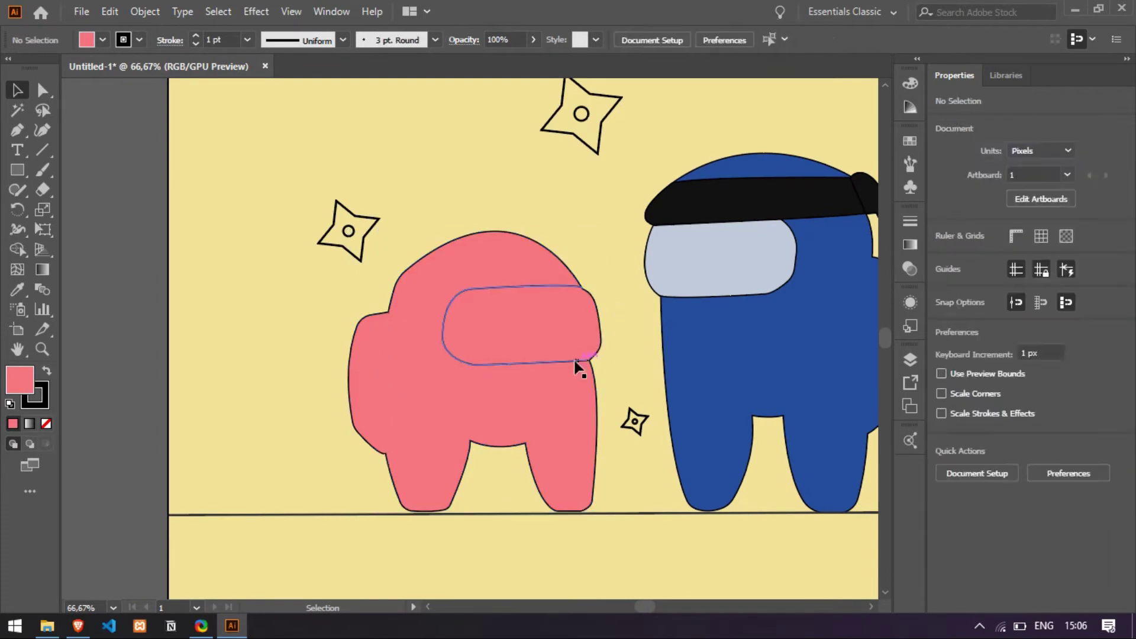
left_click(576, 361)
key("i")
left_click(680, 272)
Step: Close the pink character's visor along the curved front edge of the face with the Pen tool
key("p")
scroll(602, 355, "up", 5)
left_click(523, 435)
scroll(592, 367, "up", 3)
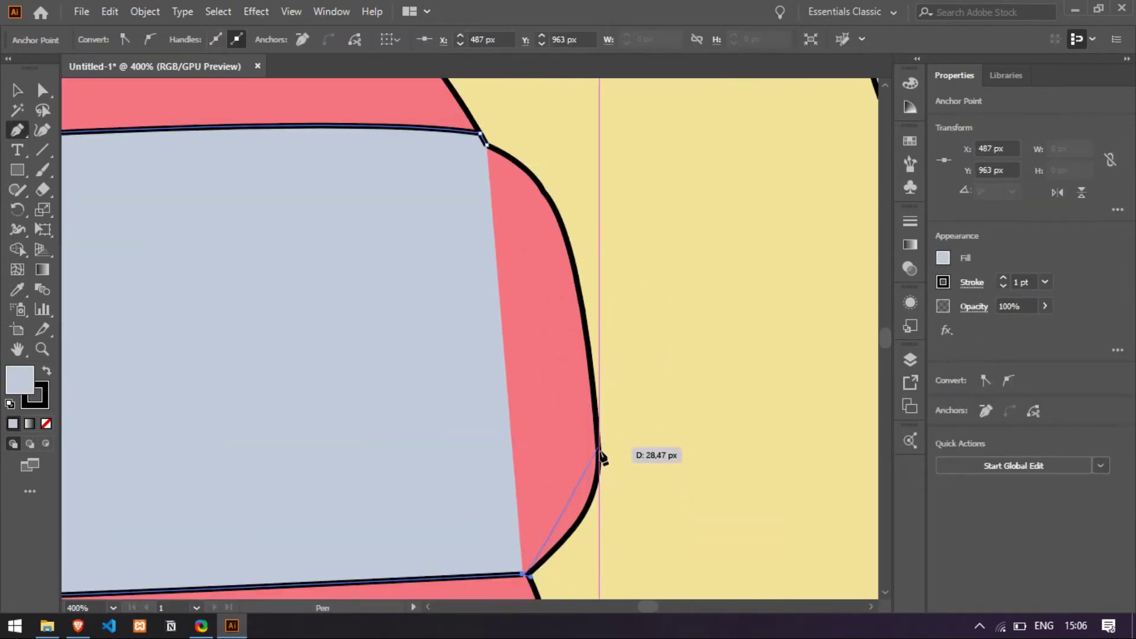
left_click_drag(598, 448, 592, 381)
left_click_drag(540, 199, 538, 195)
left_click_drag(485, 145, 442, 137)
key("v")
left_click(850, 294)
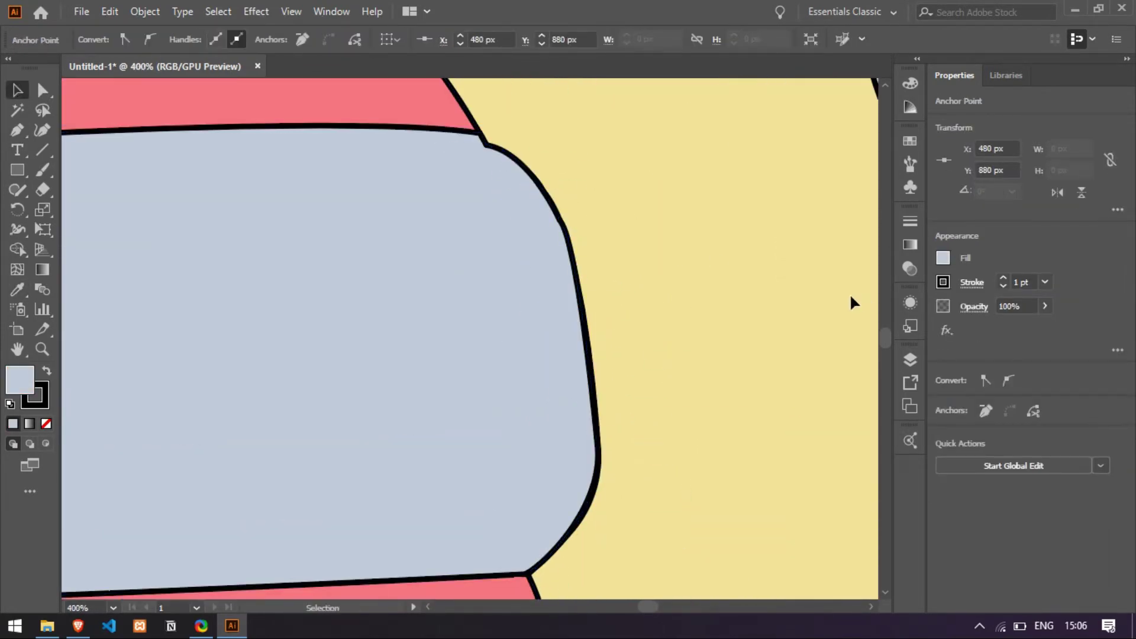
Step: Fill the throwing star behind the blue character with the near-black colour sampled from the headband
scroll(483, 349, "down", 6)
left_click(779, 277)
scroll(845, 264, "up", 3)
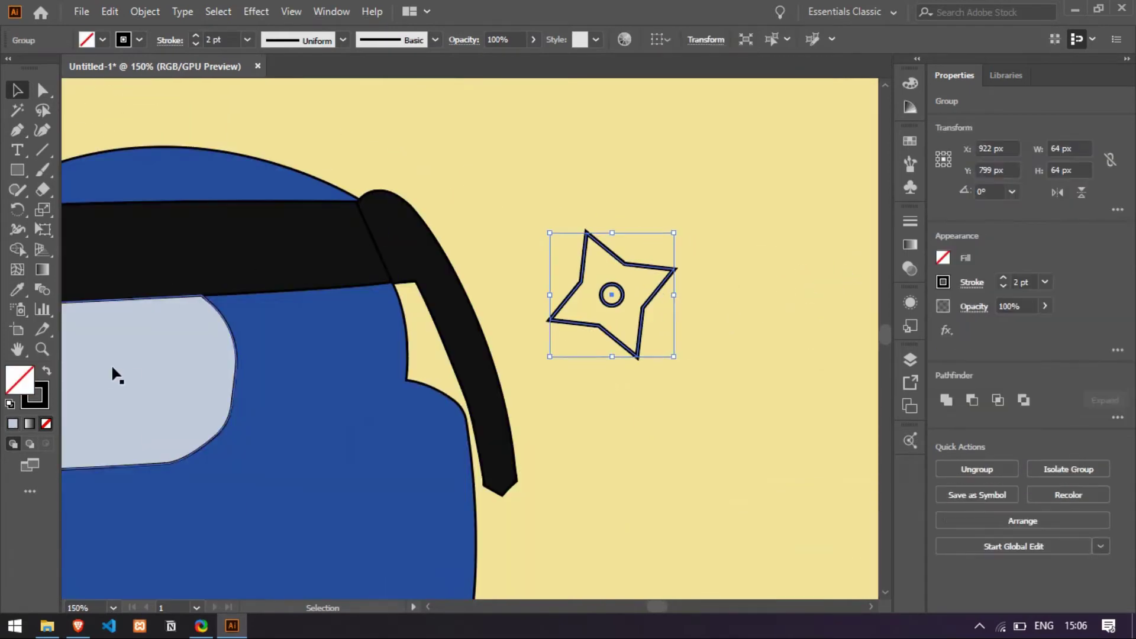
key("i")
left_click(83, 254)
Step: Ungroup the throwing star and fill its centre circle with the pale yellow sampled from the background
key("ctrl+shift+g")
left_click(756, 294)
left_click(613, 295)
left_click(17, 290)
left_click(89, 116)
left_click(14, 92)
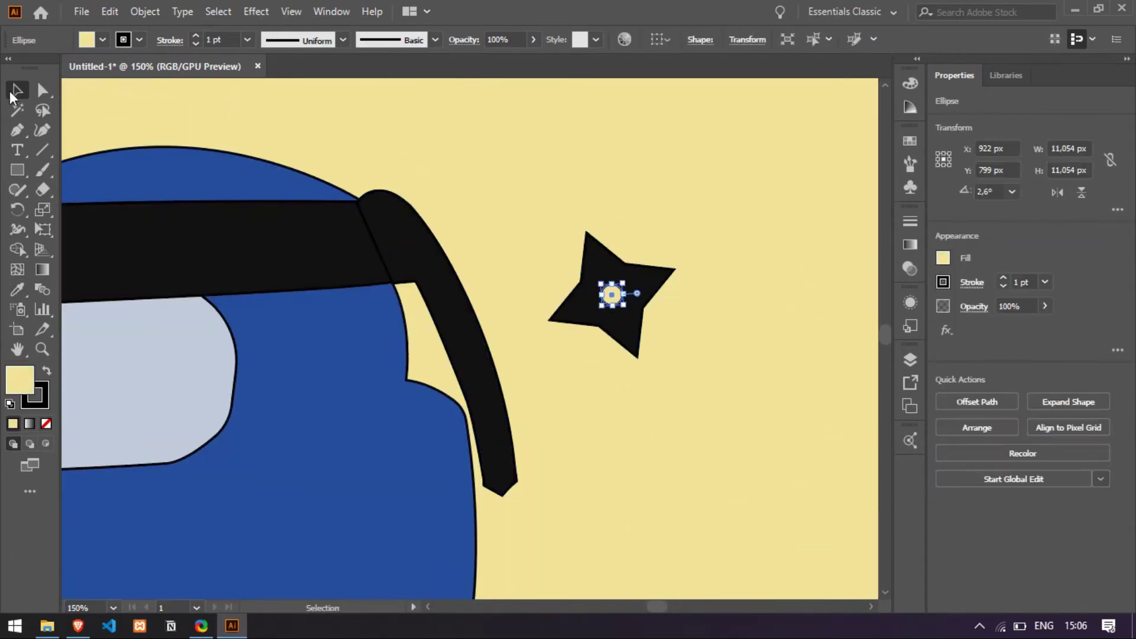
left_click(662, 242)
Step: Delete the three unfilled throwing stars above, behind and between the characters
scroll(642, 257, "down", 4)
left_click(460, 206)
key("Delete")
left_click(338, 269)
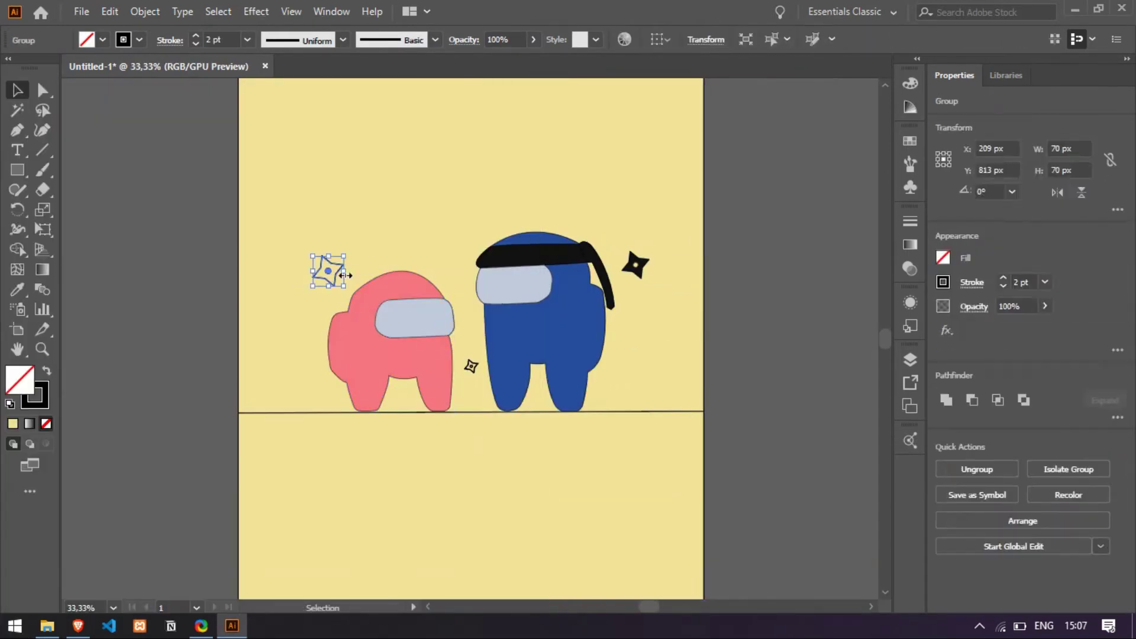
key("Delete")
left_click(474, 365)
key("Delete")
left_click_drag(628, 265, 418, 243)
key("ctrl+z")
key("ctrl+z")
key("ctrl+z")
Step: Group the filled throwing star with its centre circle and place resized copies above, behind and between the characters
left_click_drag(652, 248, 451, 236)
key("ctrl+g")
left_click_drag(340, 267, 477, 368)
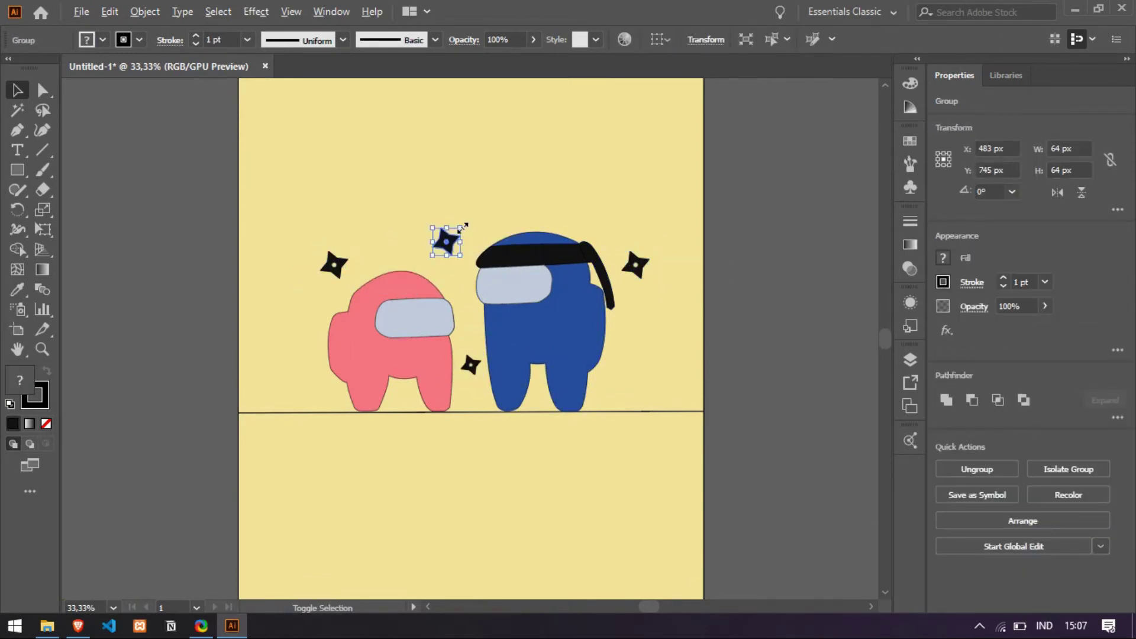
left_click_drag(492, 253, 492, 254)
left_click(525, 213)
Step: Move both characters, the throwing stars and the ground line down together on the artboard
scroll(561, 229, "down", 2)
scroll(561, 230, "down", 1)
key("ctrl+a")
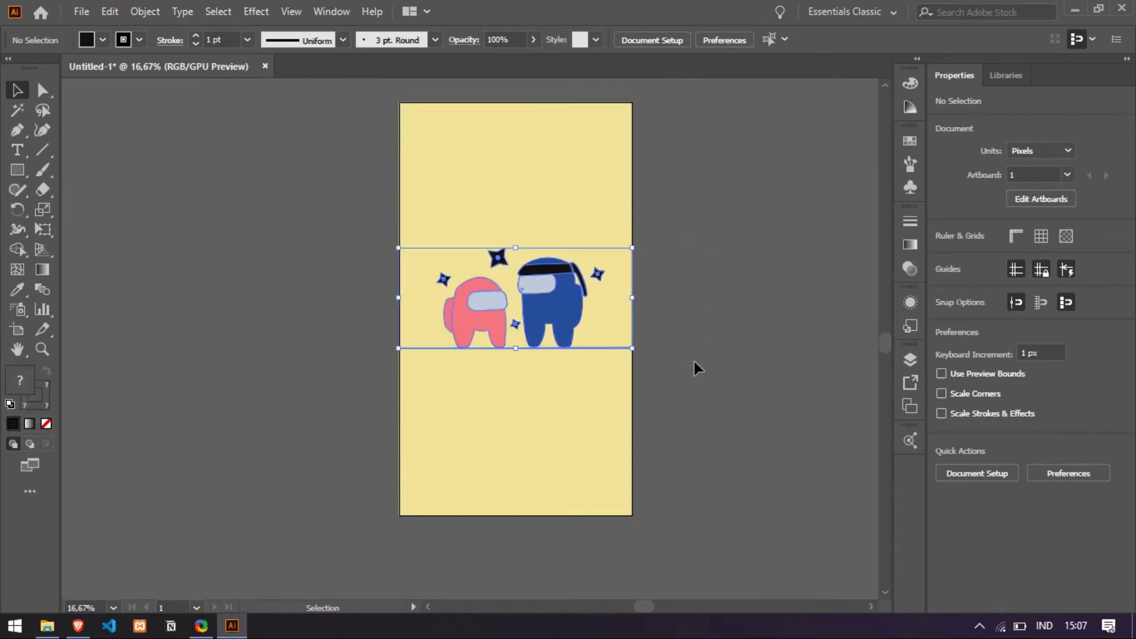
left_click_drag(563, 324, 564, 395)
left_click(549, 282)
Step: Apply a white-to-black linear gradient across the blue character's visor
scroll(550, 332, "up", 4)
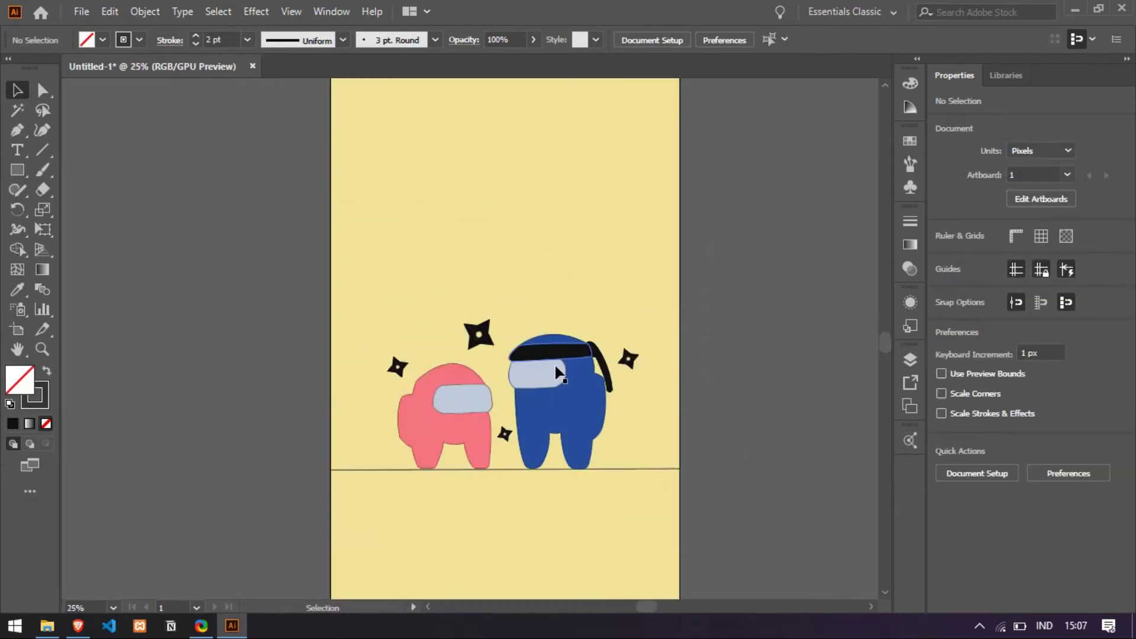
left_click(550, 362)
left_click(945, 259)
left_click(944, 259)
left_click(42, 270)
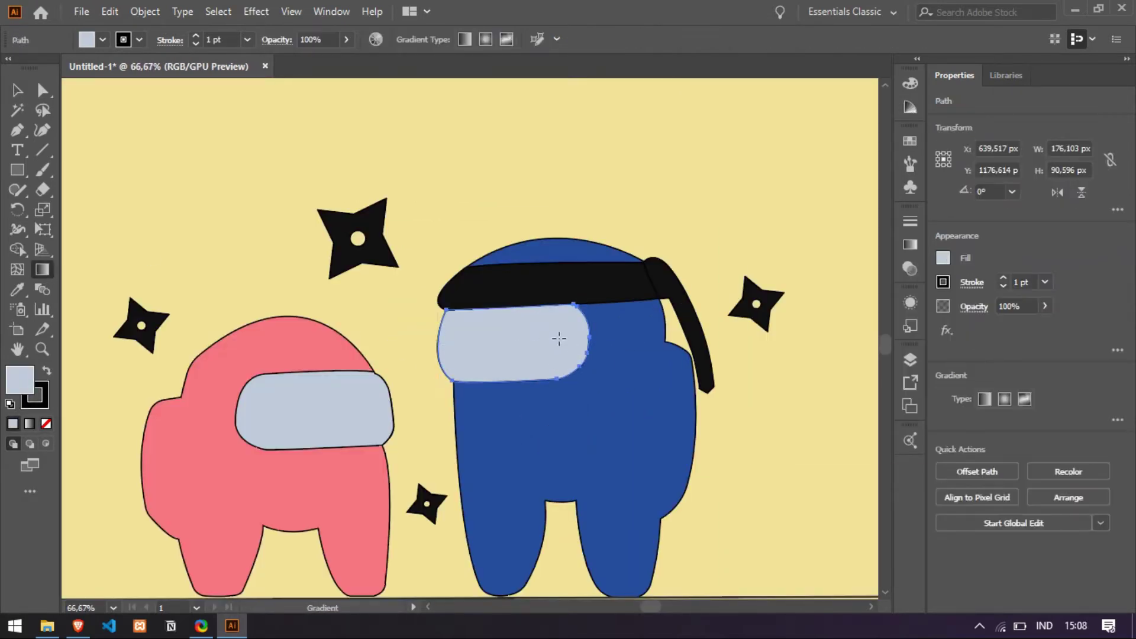
left_click(559, 338)
left_click_drag(513, 338, 502, 338)
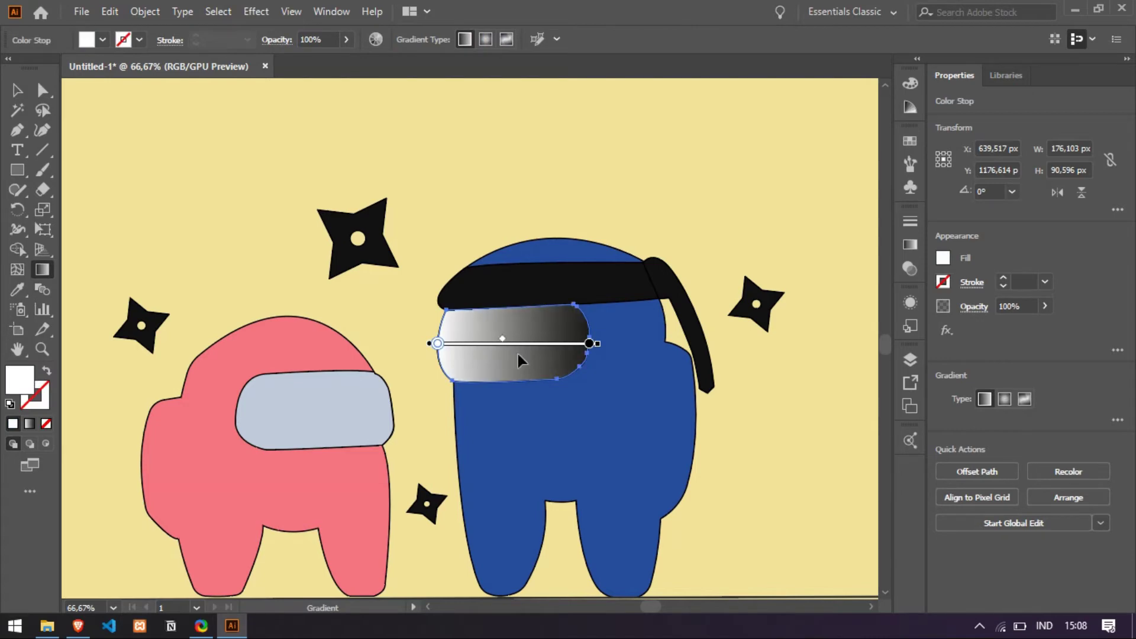
Step: Copy the pink character's visor colour and set the light end stop of the blue visor's gradient to C1CBDB
double_click(6, 391)
key("Escape")
key("v")
left_click(294, 421)
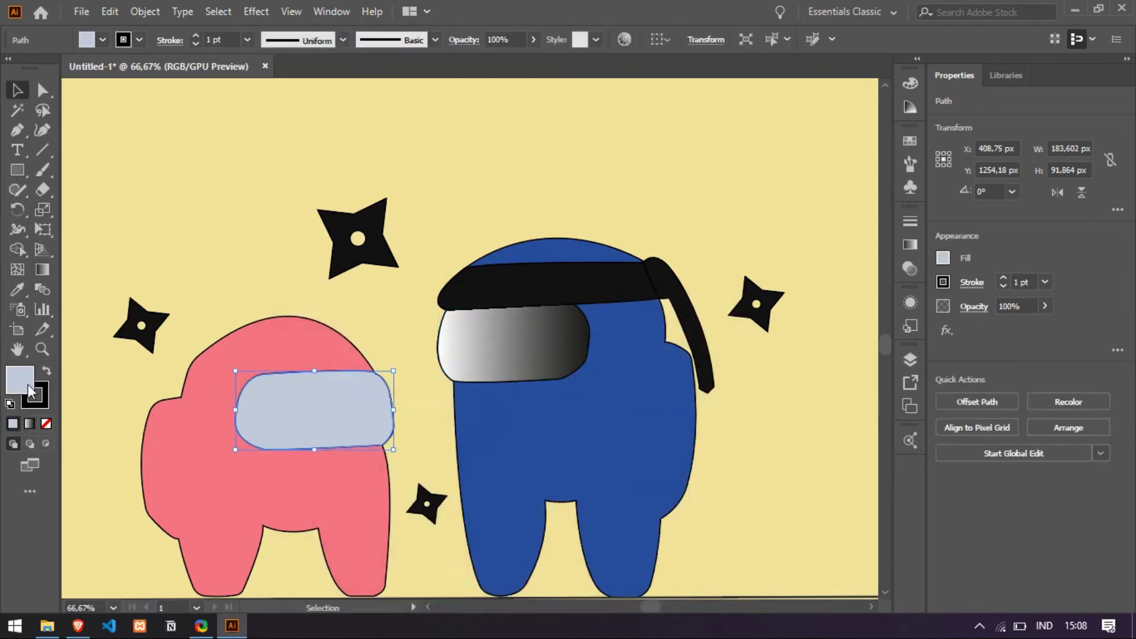
double_click(28, 388)
key("ctrl+c")
left_click(717, 385)
left_click(510, 342)
left_click(42, 270)
double_click(29, 384)
key("ctrl+v")
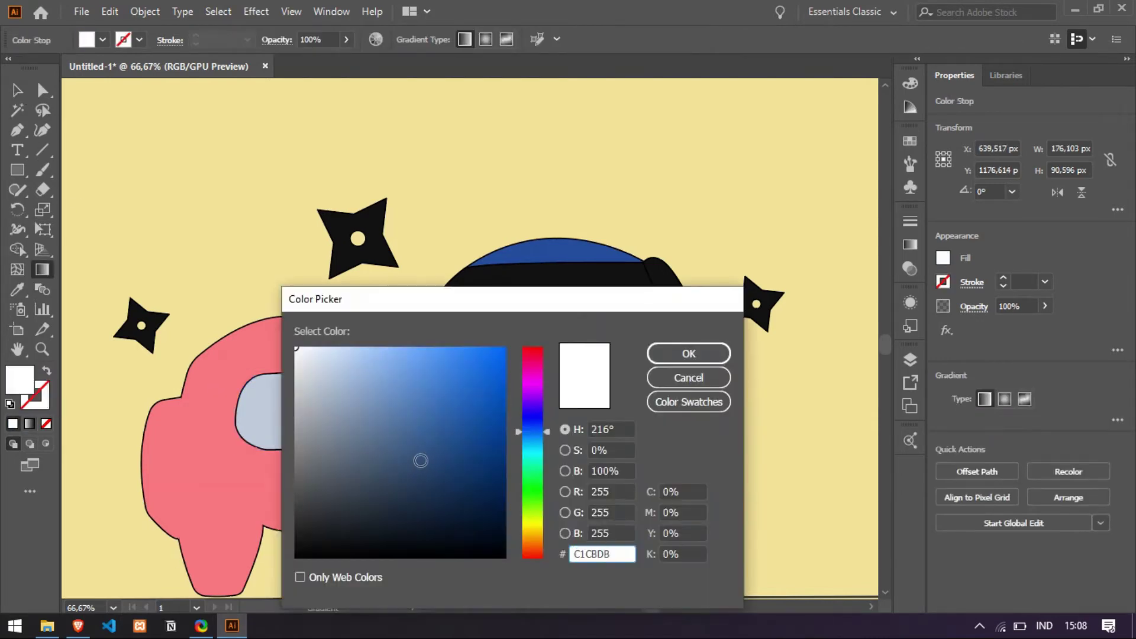
key("Return")
Step: Replace the black end stop of the blue visor's gradient with grey, and recolour it with the blue-grey of the pink visor
key("g")
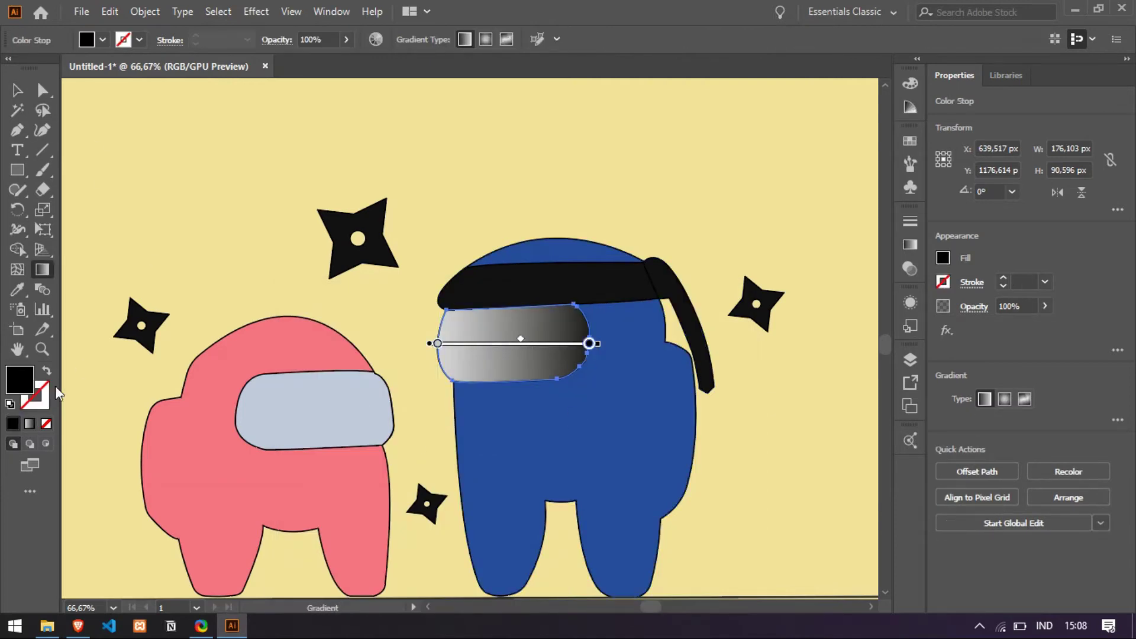
double_click(30, 384)
left_click(473, 227)
scroll(729, 426, "down", 3)
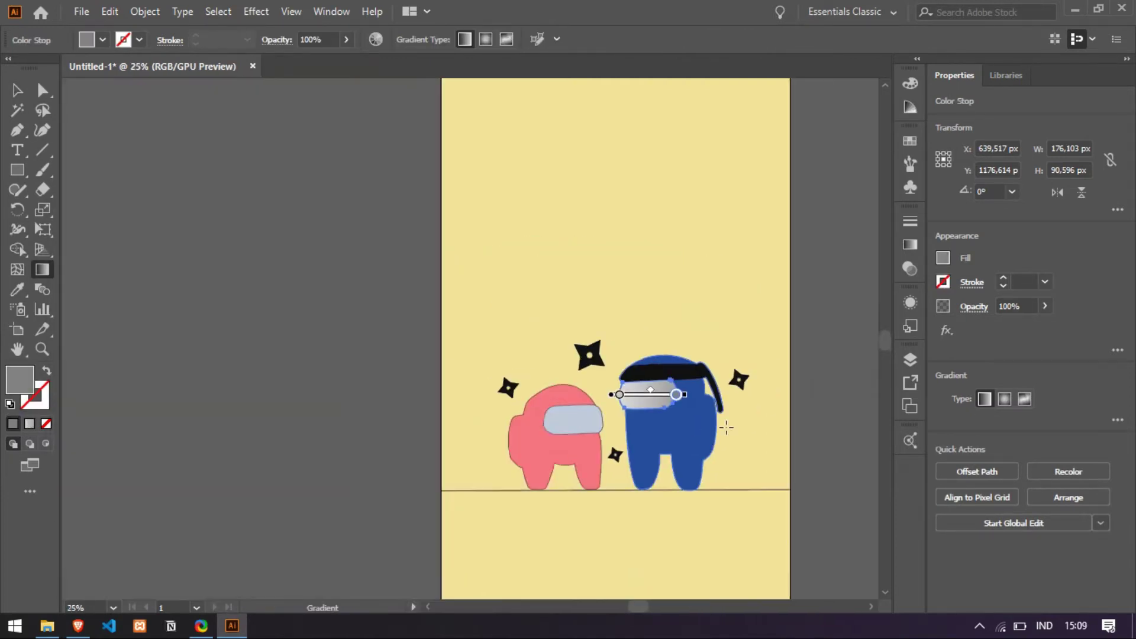
scroll(729, 426, "up", 2)
double_click(607, 365)
left_click(394, 452)
left_click(394, 476)
left_click(367, 416)
Step: Darken the right end stop of the blue visor's gradient to a medium grey
double_click(21, 380)
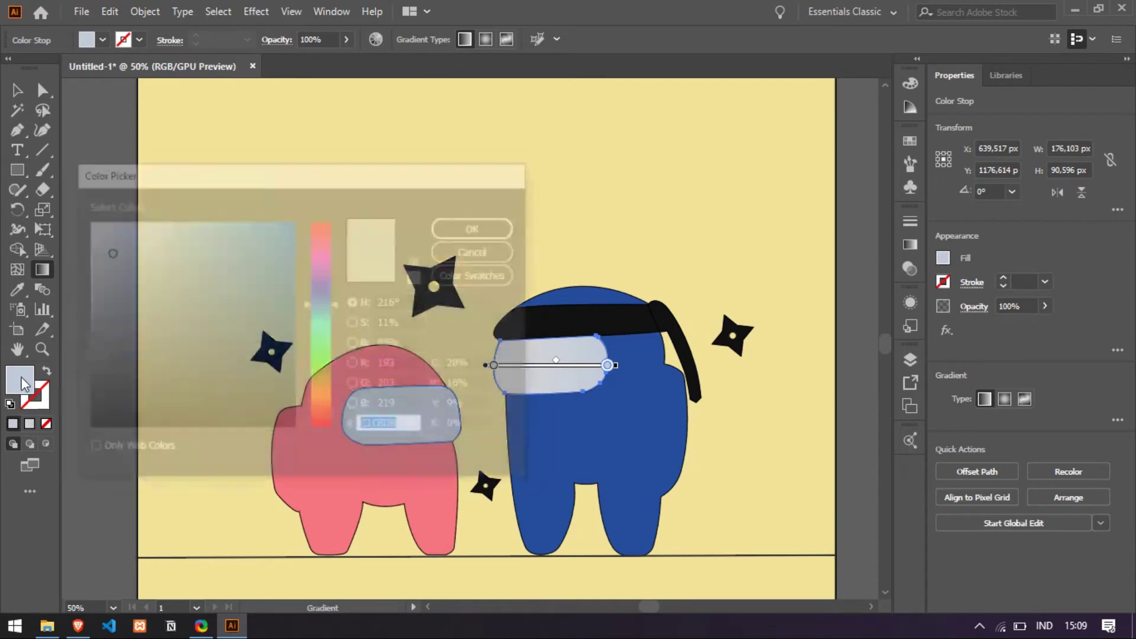
left_click(104, 285)
left_click(477, 225)
double_click(23, 382)
left_click(99, 314)
left_click(476, 226)
key("v")
left_click(710, 219)
Step: Darken the blue visor's right gradient stop further to a slate grey
scroll(710, 219, "down", 1)
left_click(566, 351)
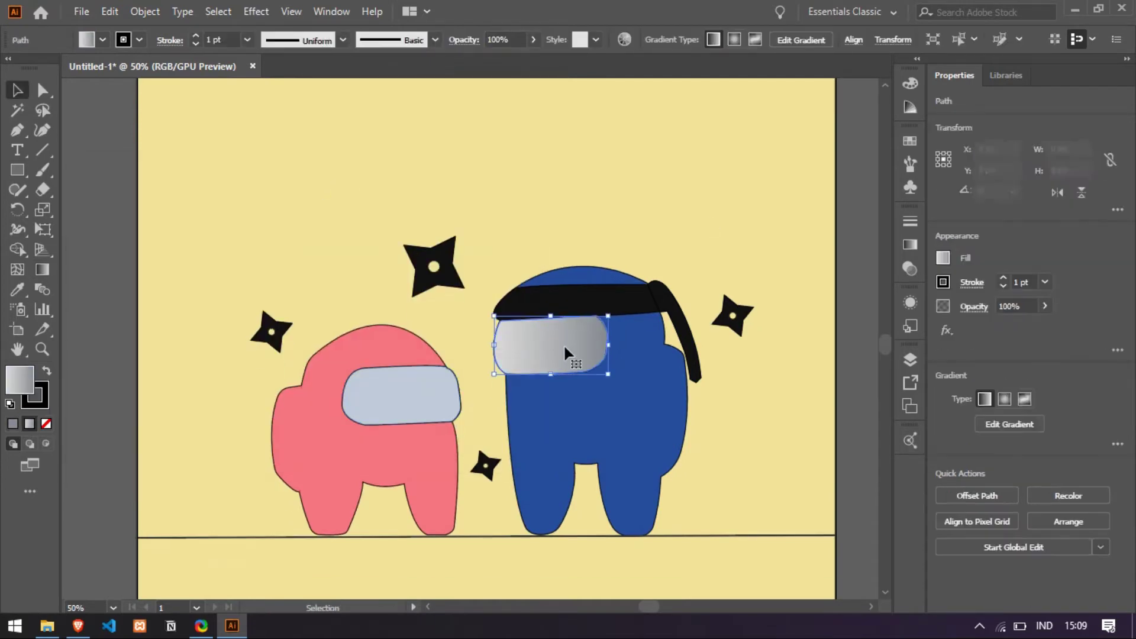
double_click(23, 381)
left_click(477, 251)
left_click(42, 270)
left_click(607, 345)
double_click(25, 391)
left_click(458, 225)
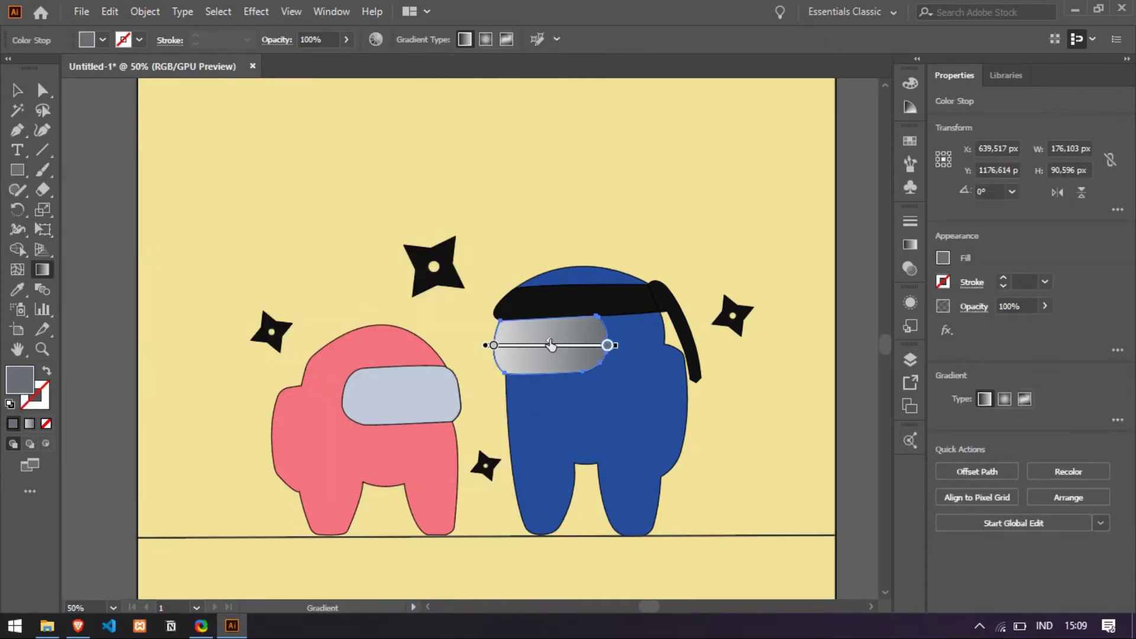
key("v")
left_click(461, 258)
Step: Apply the linear gradient to the pink character's visor and set its right end stop to C1CBDB
left_click(408, 396)
left_click(43, 269)
left_click(460, 395)
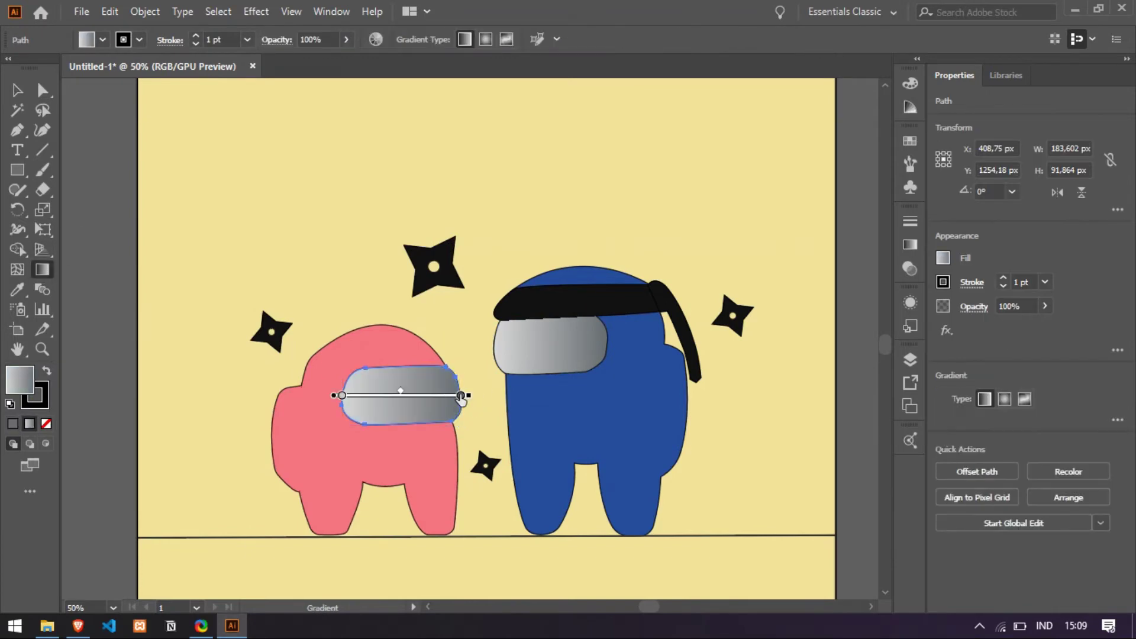
left_click(461, 395)
double_click(20, 384)
key("ctrl+v")
key("Return")
Step: Recolour the left end stop of the pink visor's gradient to a darker neutral grey
double_click(342, 395)
double_click(23, 383)
left_click(100, 369)
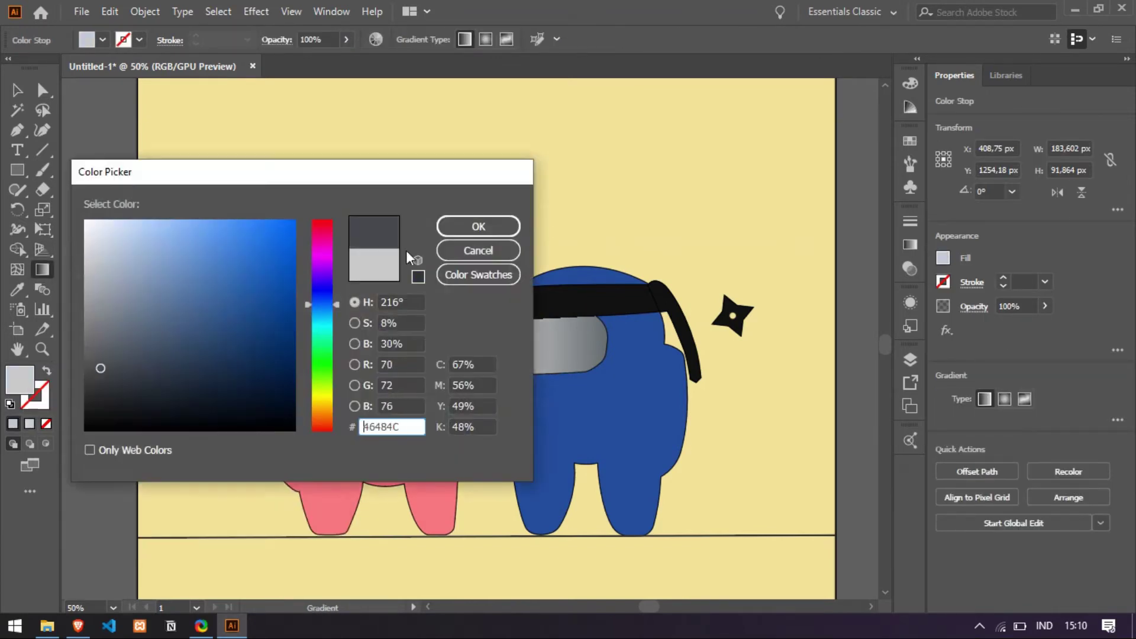
left_click(477, 226)
left_click(90, 361)
key("Return")
key("v")
left_click(375, 234)
scroll(375, 234, "down", 2)
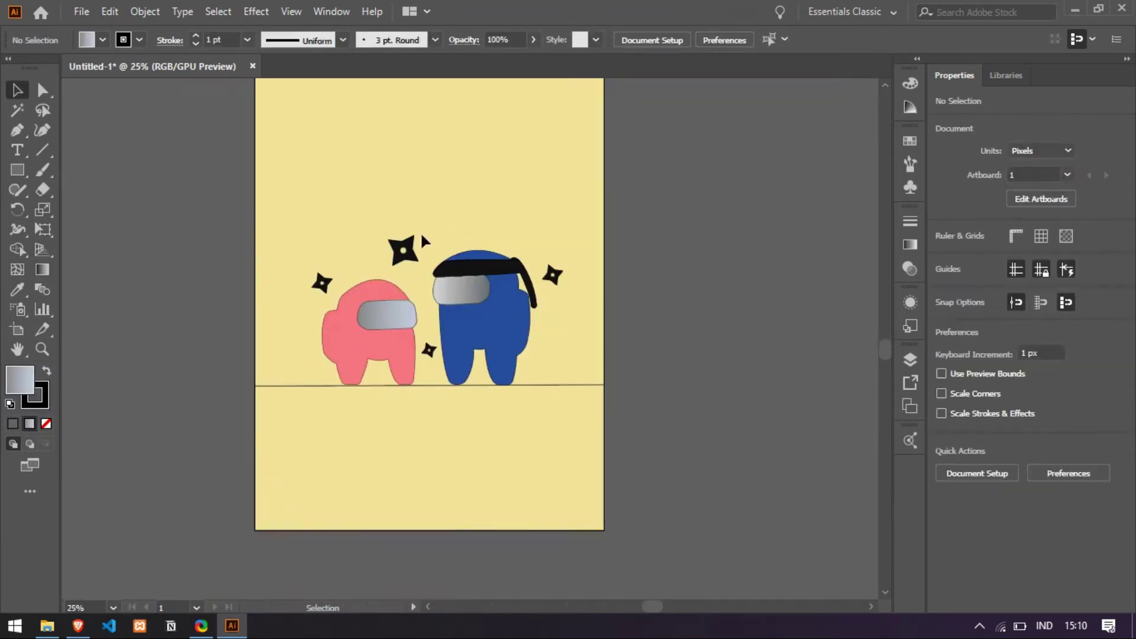
scroll(424, 242, "up", 1)
scroll(518, 429, "up", 1)
scroll(519, 428, "up", 1)
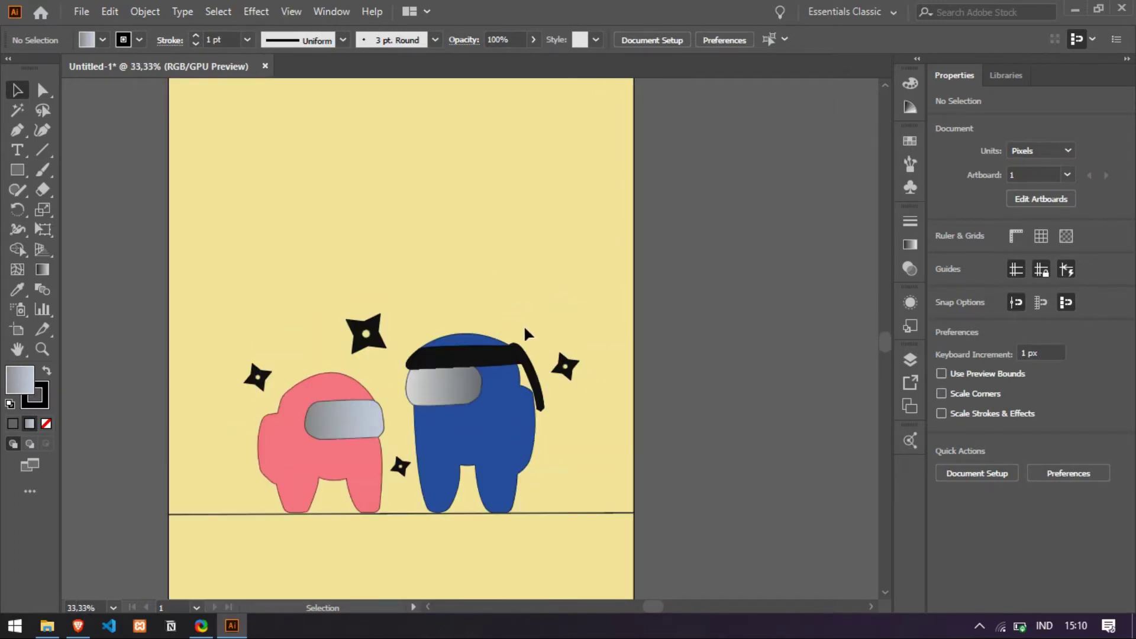
scroll(573, 369, "down", 1)
scroll(519, 387, "left", 1)
scroll(519, 388, "up", 1)
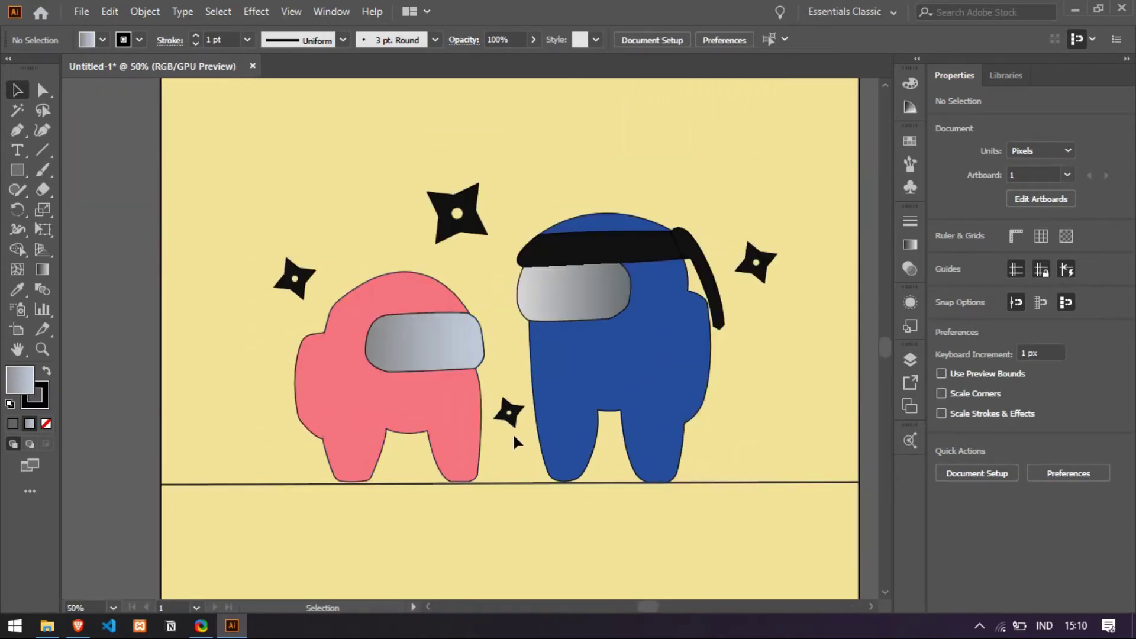
key("p")
scroll(652, 365, "up", 1)
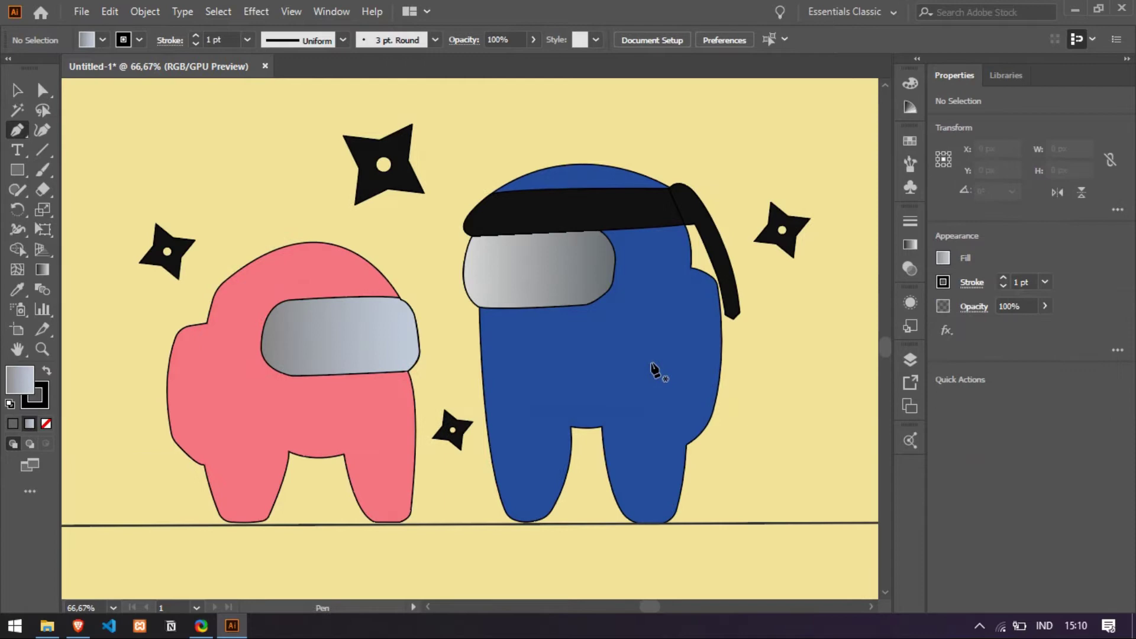
left_click(527, 309)
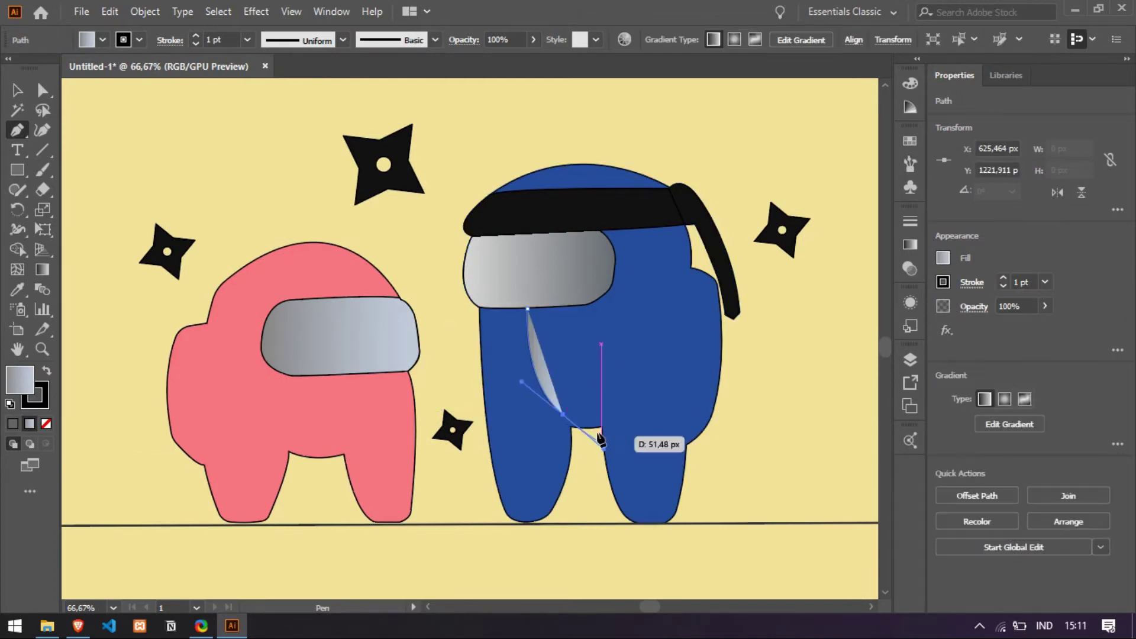
left_click_drag(599, 439, 602, 443)
key("v")
key("ctrl+z")
key("ctrl+z")
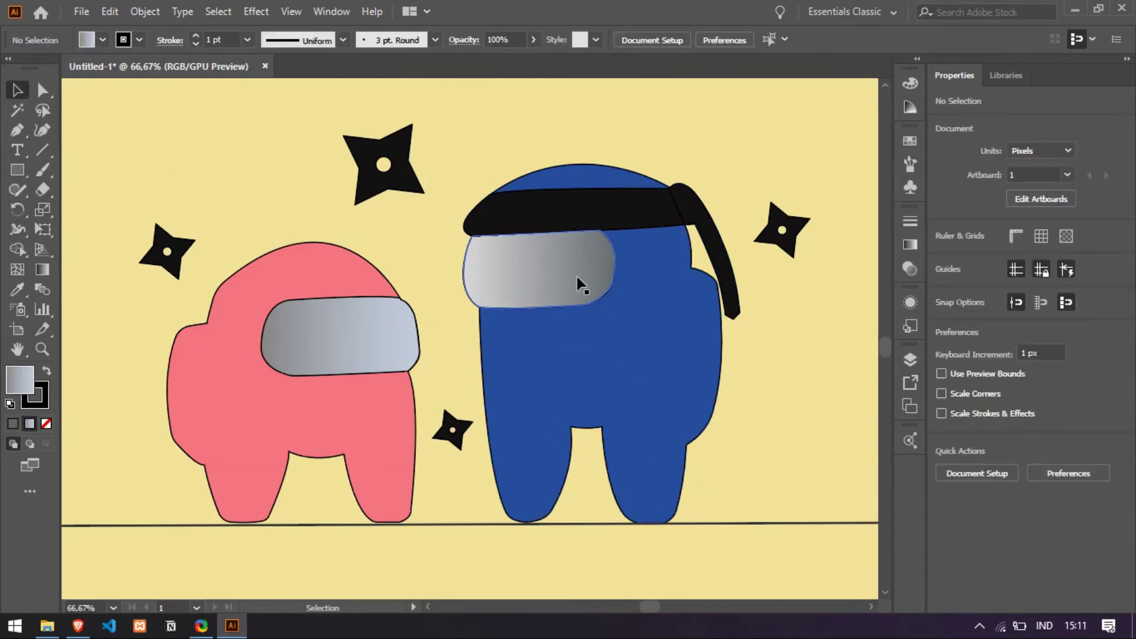
Step: Draw a narrow rectangle about 30 by 93 px across the blue character's visor, tilted to the right
scroll(574, 249, "up", 1)
key("m")
left_click_drag(491, 398, 492, 401)
mouse_move(515, 291)
left_mouse_down()
mouse_move(532, 289)
mouse_move(514, 283)
left_mouse_up()
key("v")
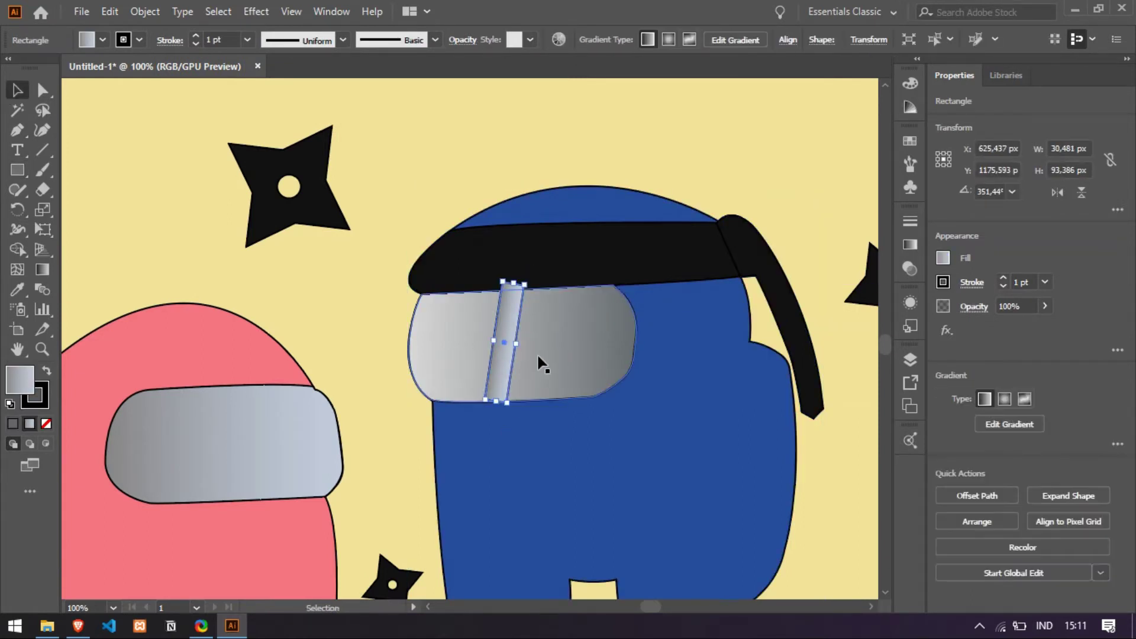
Step: Remove the strip's outline and duplicate it on the visor, with a wider copy to the right and a narrower one to the left
left_click(943, 282)
left_click(565, 408)
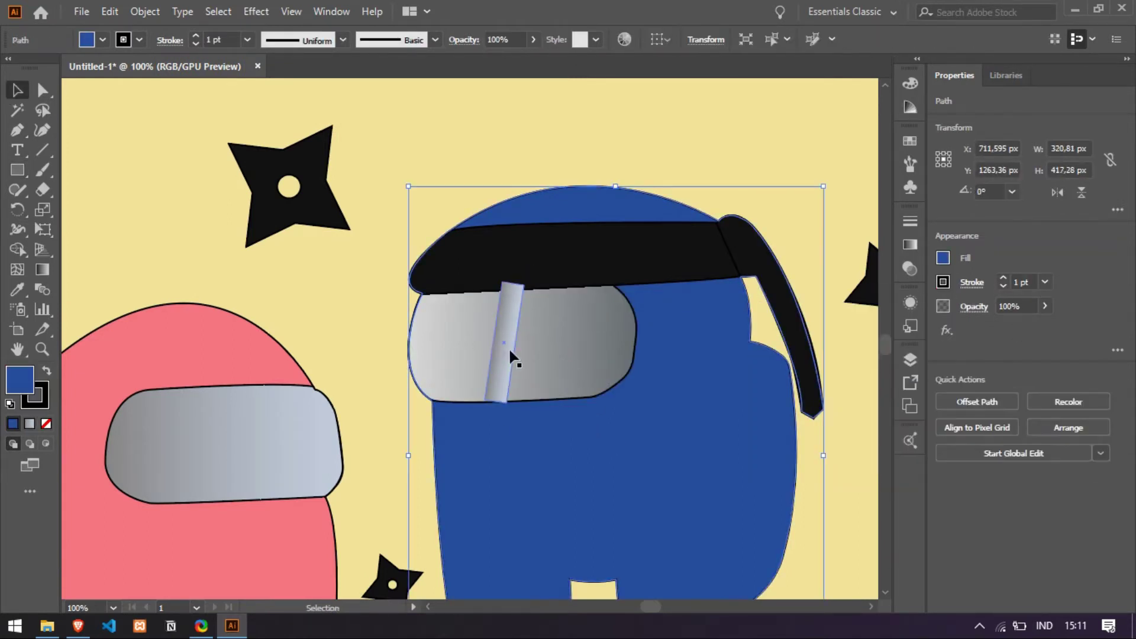
left_click_drag(505, 348, 554, 345)
left_click_drag(501, 341, 481, 344)
right_click(541, 299)
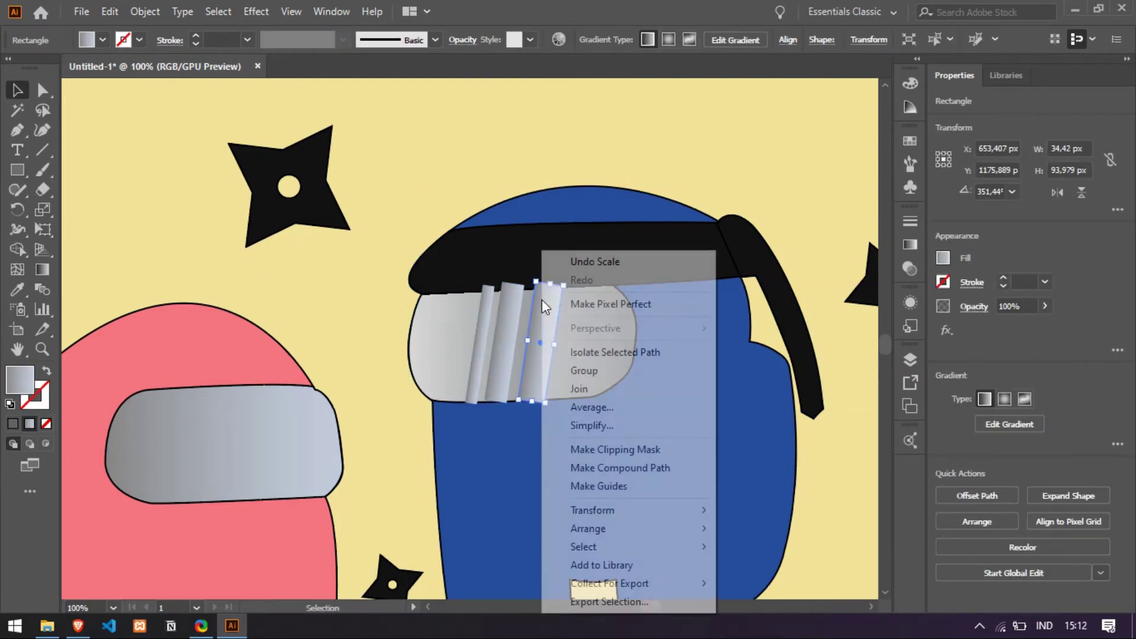
left_click(527, 310)
Step: Keep the reflection strips above the visor and bring the black headband in front of them
key("ctrl+[")
key("ctrl+]")
key("ctrl+[")
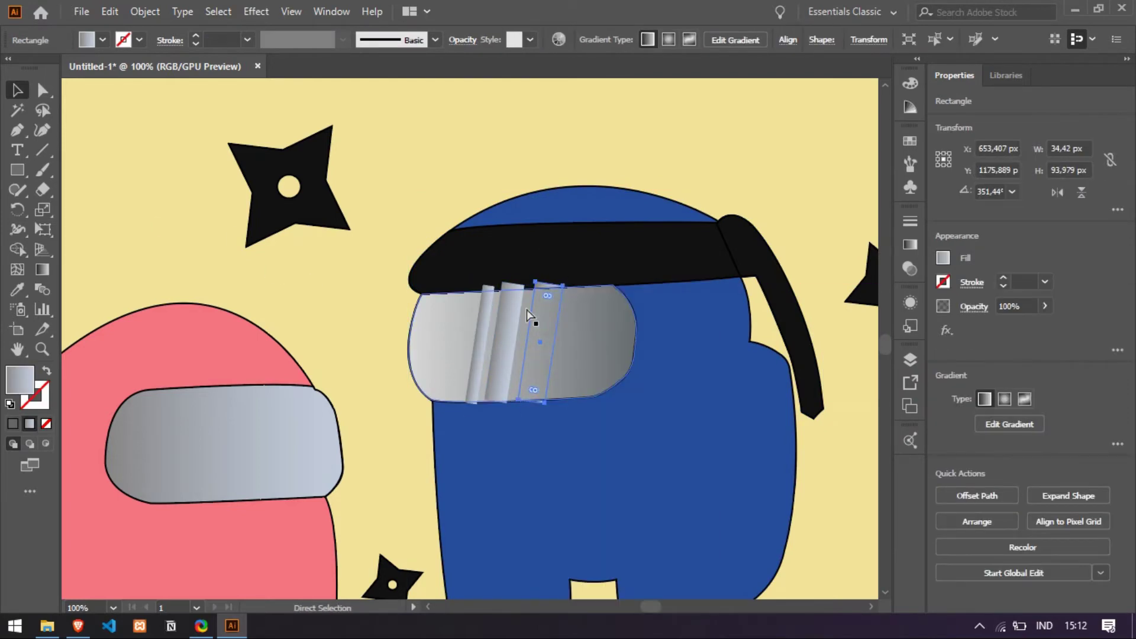
key("ctrl+]")
left_click(522, 264)
key("ctrl+shift+]")
key("ctrl+shift+a")
Step: Reshape the bottom corners of the three reflection strips so they end on the visor's lower outline
scroll(533, 400, "up", 2)
scroll(550, 395, "up", 1)
left_click(549, 395)
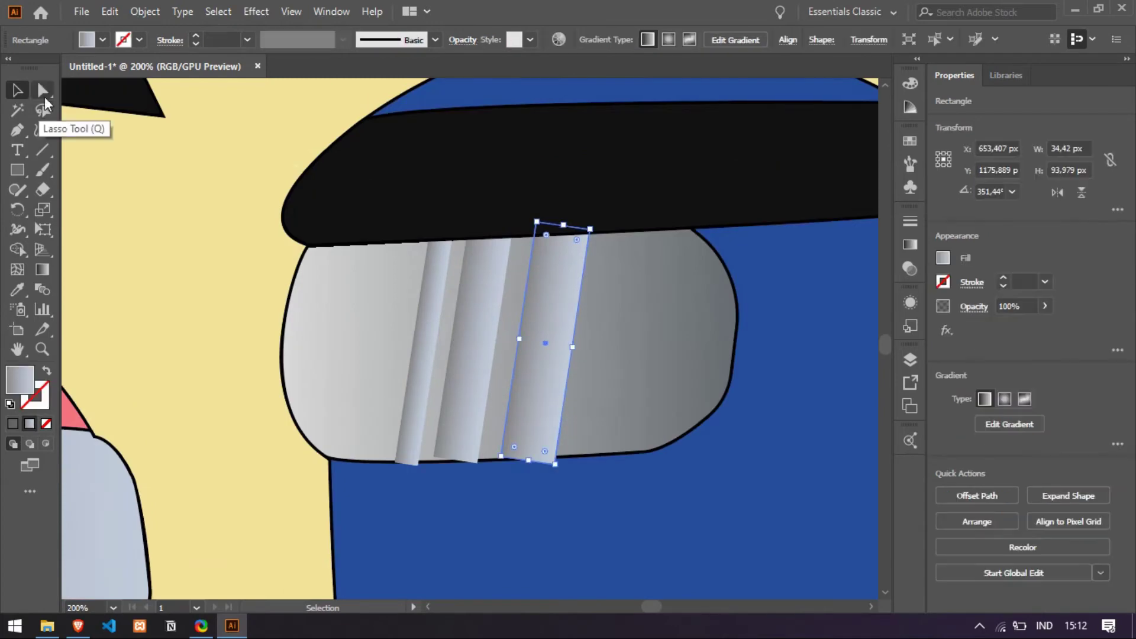
left_click(42, 90)
scroll(548, 456, "up", 2)
left_click_drag(562, 476, 555, 462)
left_click_drag(456, 463, 404, 467)
left_click(392, 465)
left_click_drag(322, 461, 285, 490)
left_click(279, 467)
key("v")
scroll(241, 520, "up", 2)
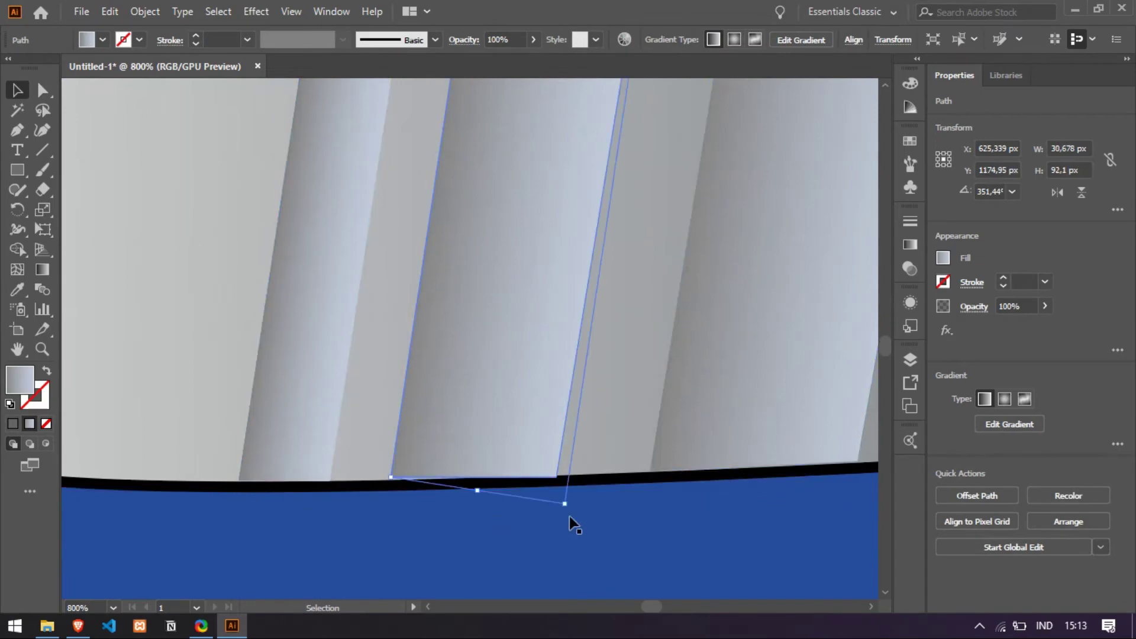
key("a")
left_click(557, 477)
key("v")
key("a")
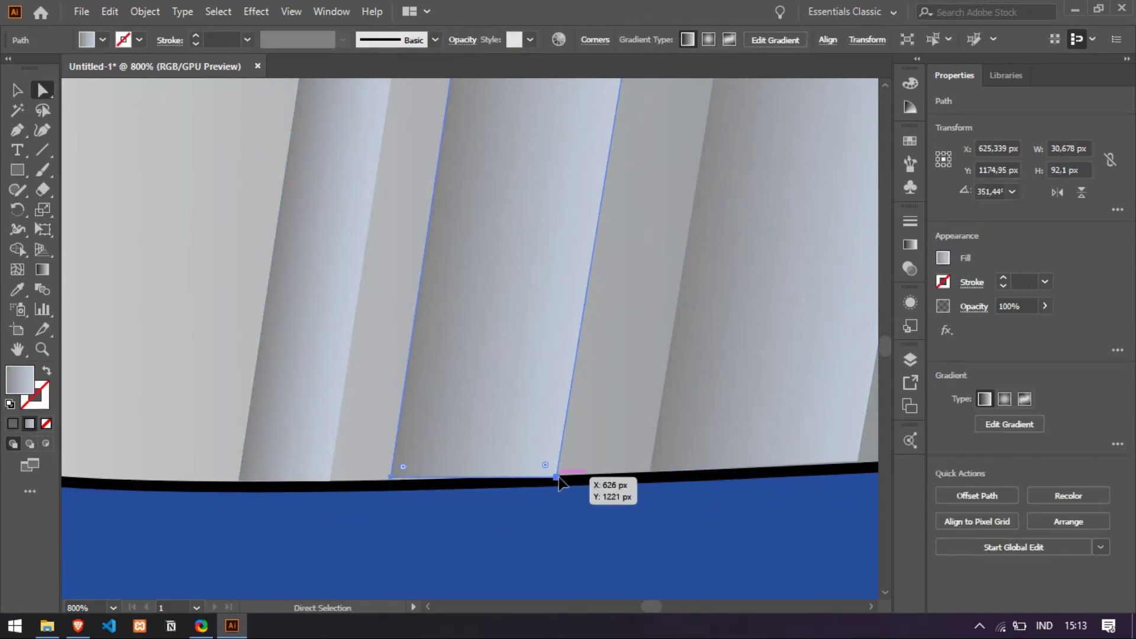
left_click(566, 509)
scroll(565, 509, "down", 8)
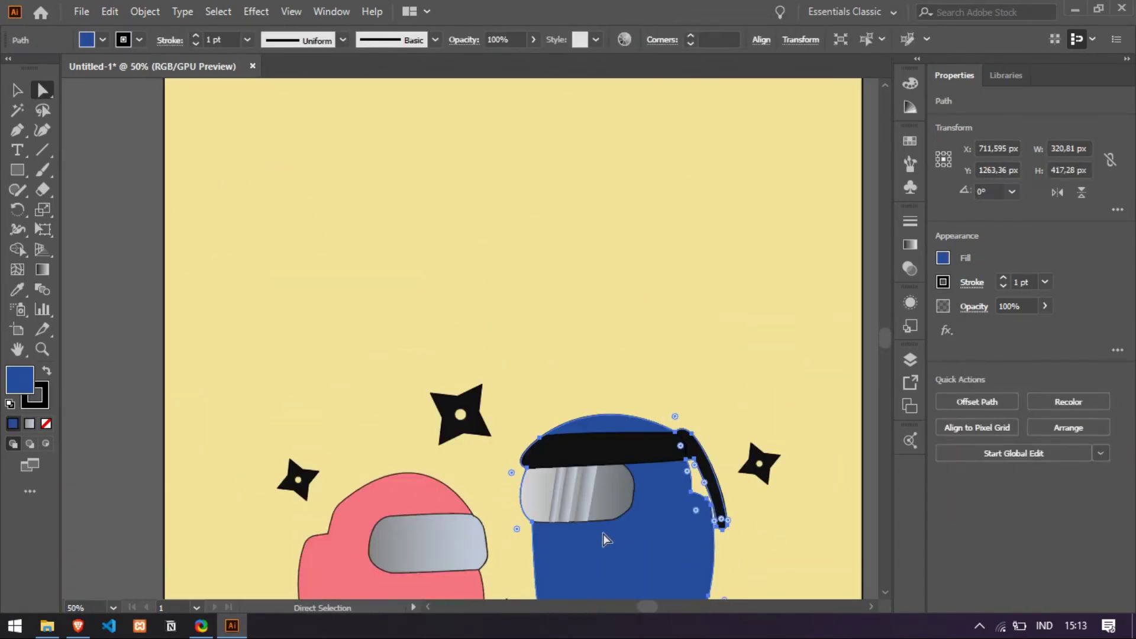
Step: Replace the gradient fill of the three reflection strips with a solid light blue-grey
scroll(585, 504, "up", 4)
left_click(585, 499)
double_click(19, 380)
key("Return")
left_click(526, 469)
key("i")
left_click(581, 472)
key("v")
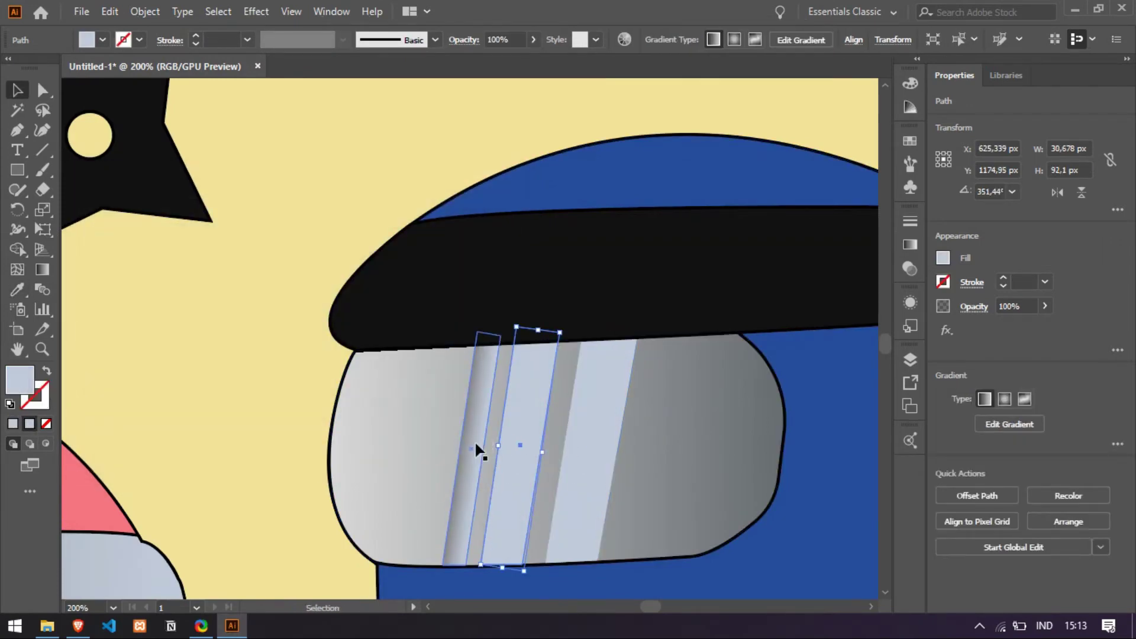
left_click(476, 444)
Step: Lower the opacity of the reflection strips on the blue visor to about 40%
scroll(357, 391, "down", 4)
scroll(470, 453, "up", 2)
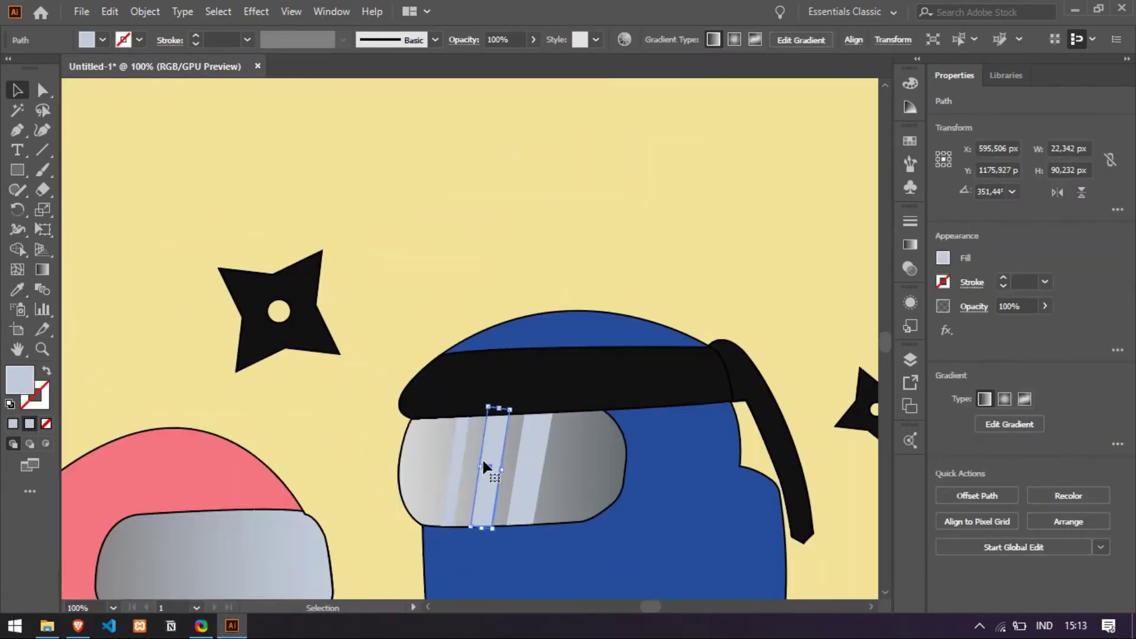
scroll(483, 461, "up", 2)
scroll(429, 452, "down", 2)
left_click(499, 464)
left_click(1044, 306)
left_click_drag(1045, 327, 1006, 328)
left_click(459, 463)
left_click(1045, 306)
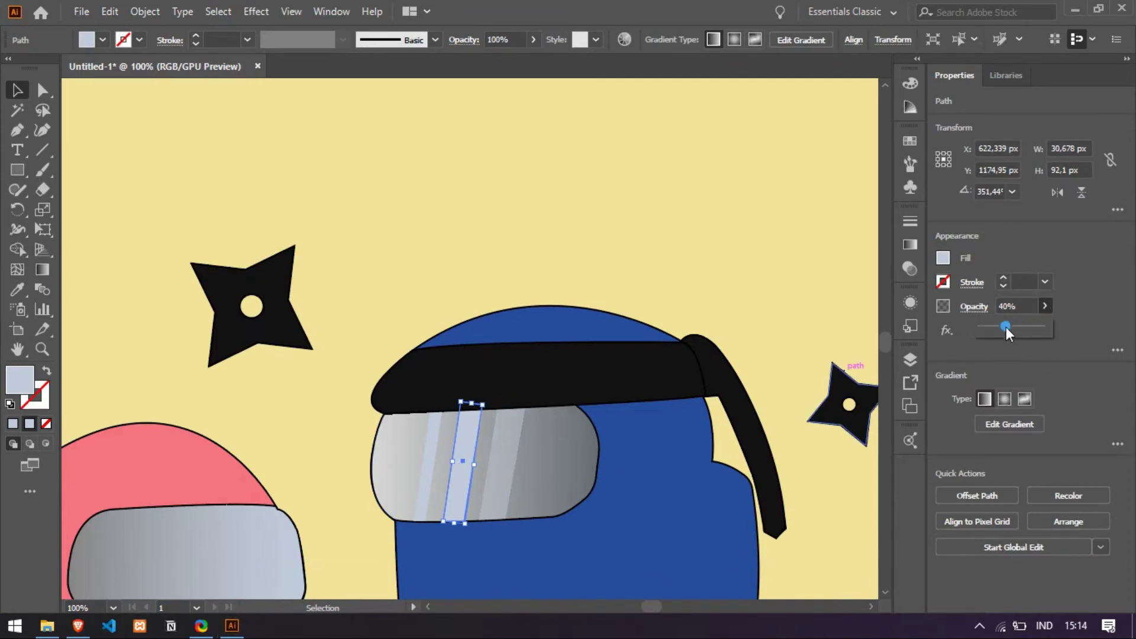
scroll(841, 391, "down", 2)
left_click(813, 442)
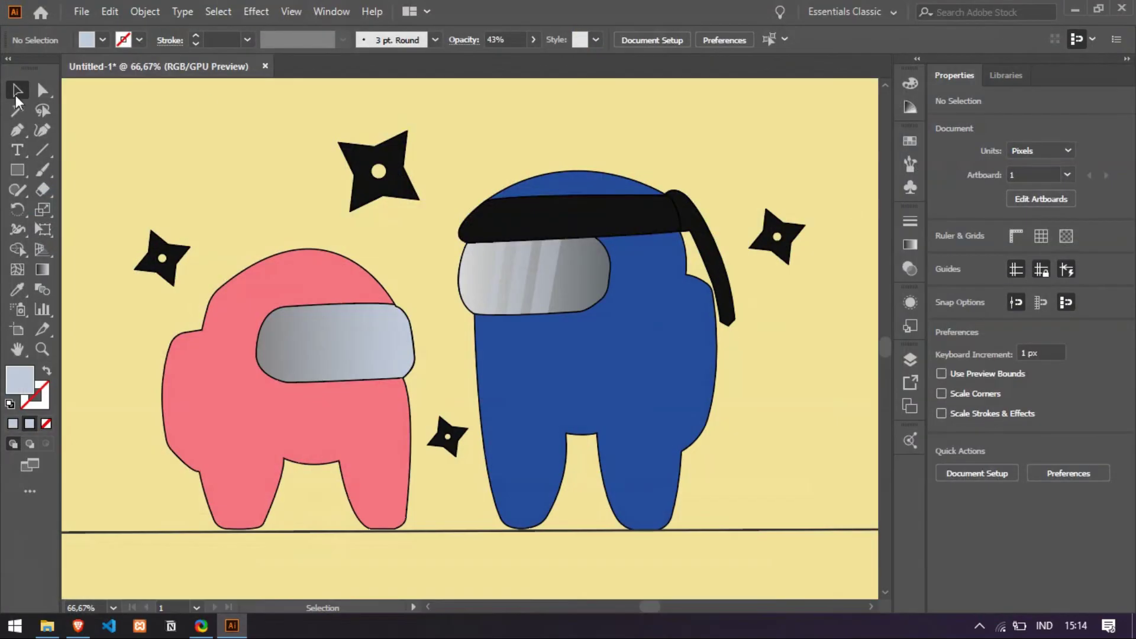
key("p")
left_click(477, 360)
left_click_drag(519, 432, 537, 434)
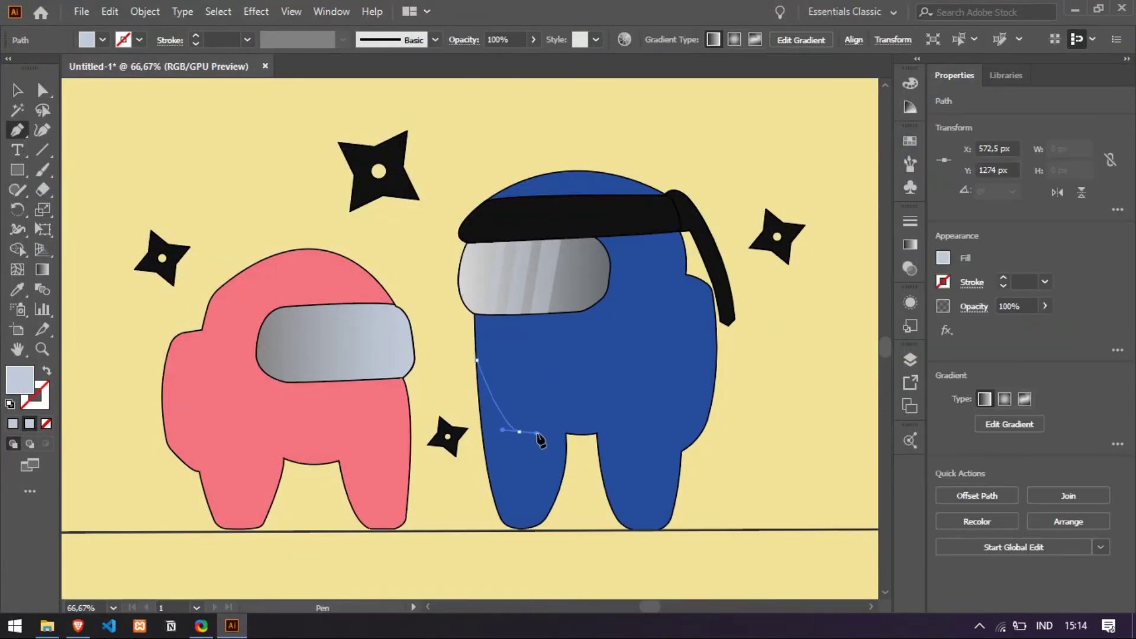
left_click_drag(640, 434, 598, 424)
key("ctrl+z")
key("ctrl+z")
key("ctrl+z")
left_click(477, 344)
left_click_drag(698, 426, 700, 400)
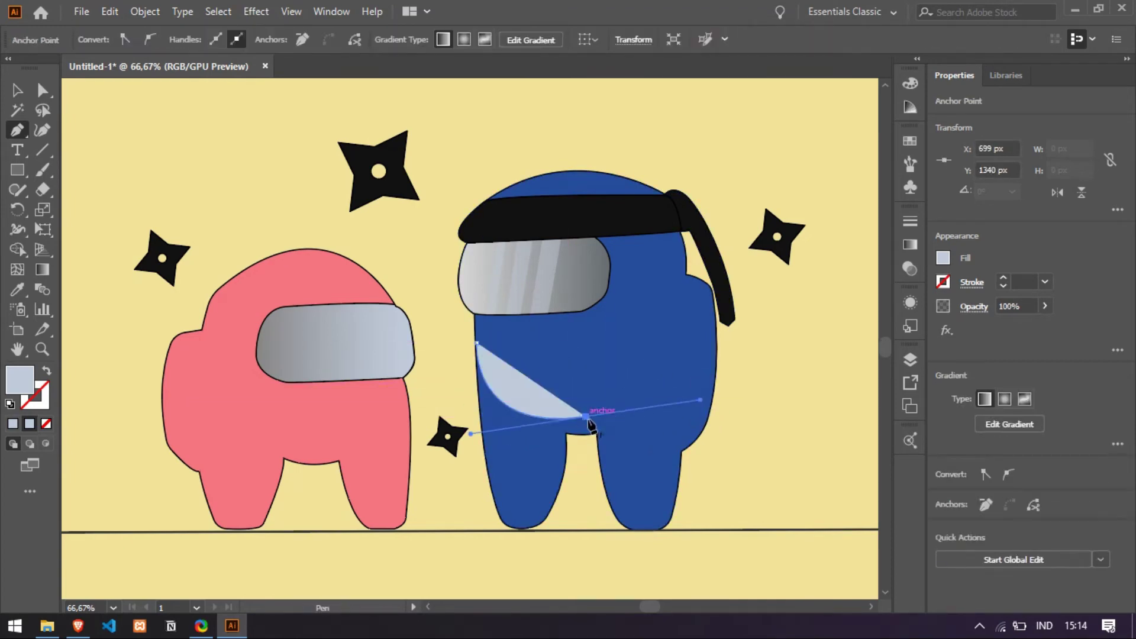
left_click(680, 350)
left_click_drag(675, 535, 675, 535)
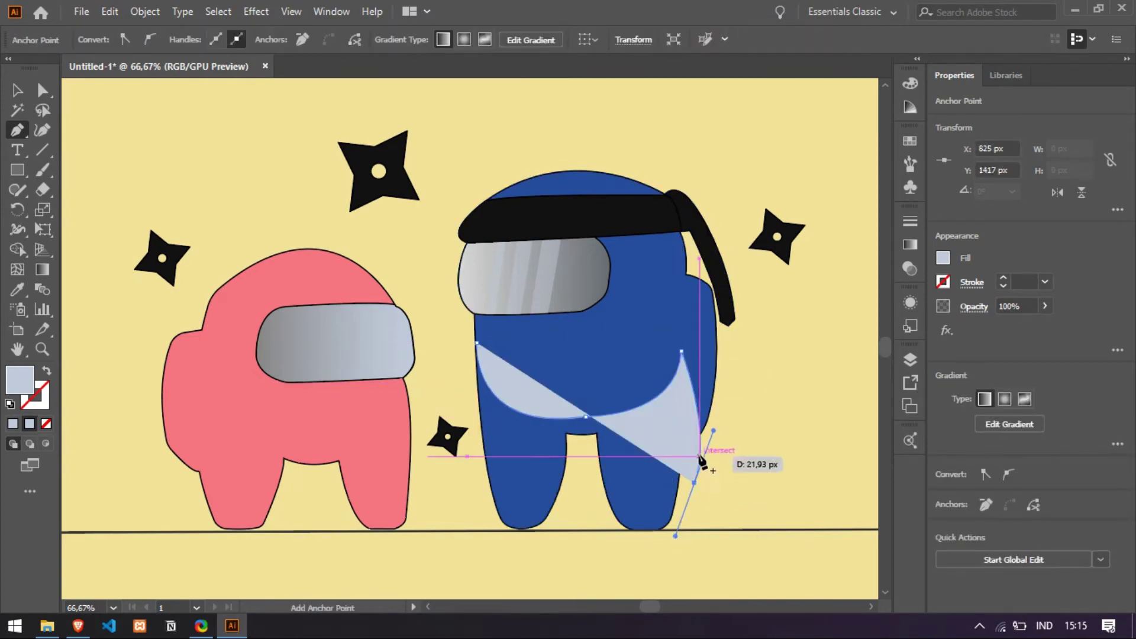
key("ctrl+z")
left_click_drag(680, 472, 659, 513)
key("ctrl+z")
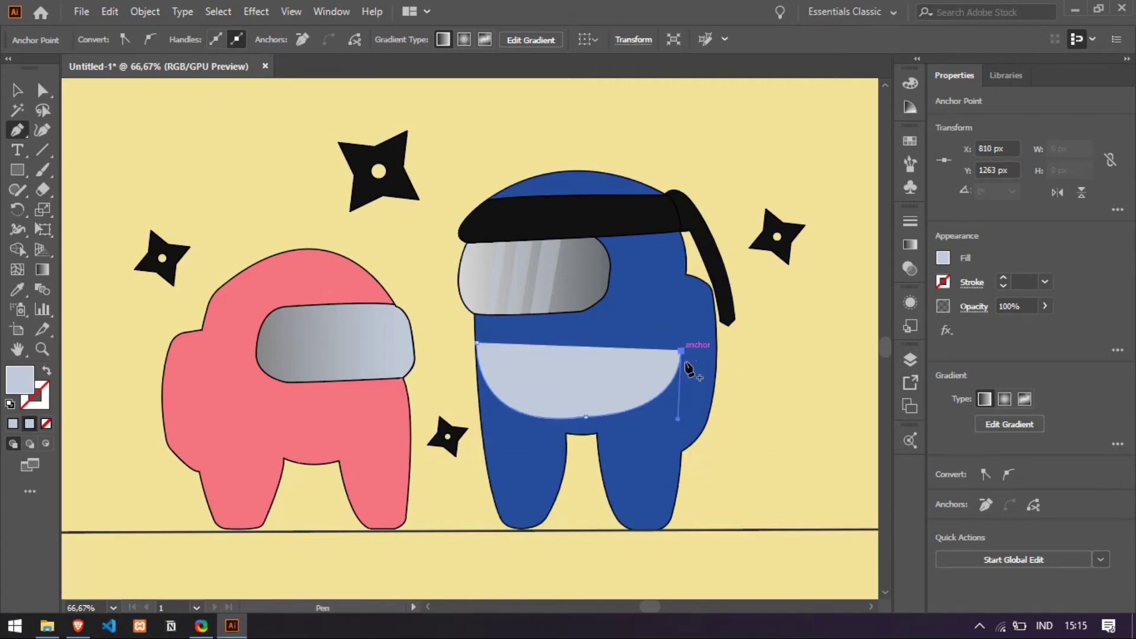
left_click_drag(553, 480, 553, 480)
key("ctrl+z")
key("ctrl+z")
key("ctrl+z")
key("ctrl+z")
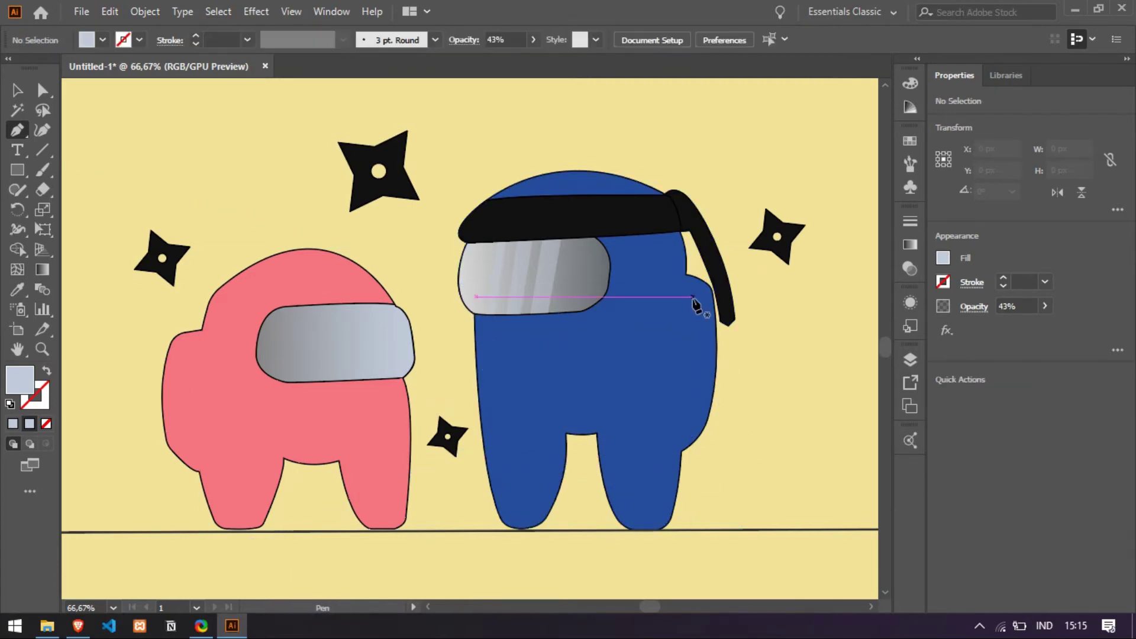
Step: Draw the shading outline on the blue character, curving from the backpack's top junction to the inner leg, then around the rear foot
left_click(685, 274)
left_click_drag(503, 475, 502, 476)
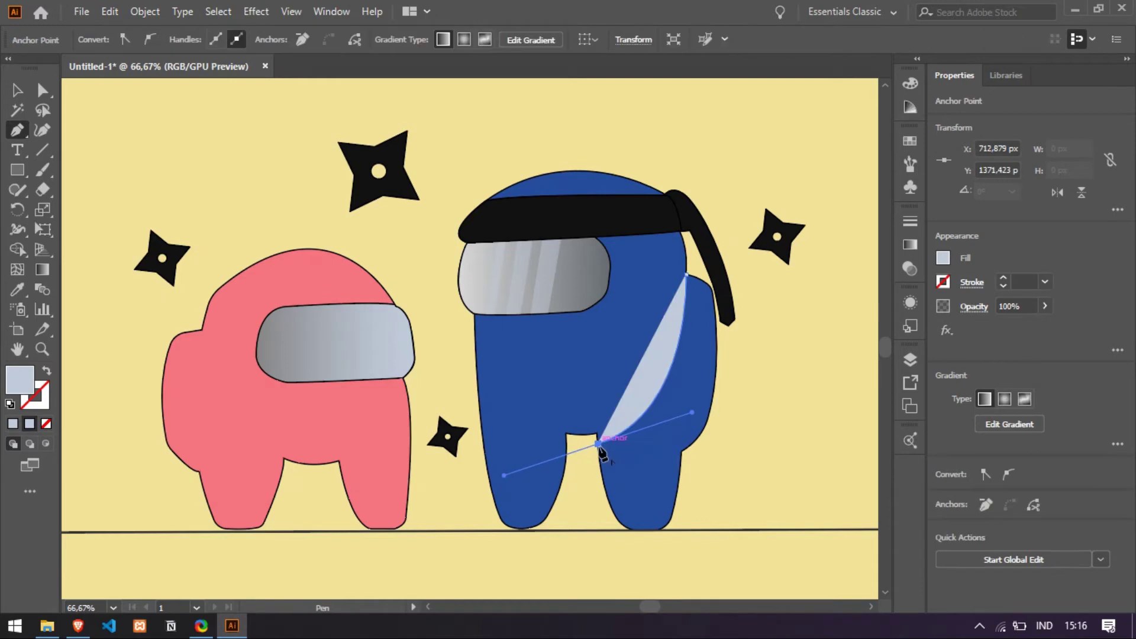
left_click(598, 445)
scroll(669, 528, "up", 4)
left_click_drag(506, 539, 633, 545)
left_click(506, 539)
left_click_drag(676, 487, 709, 385)
key("ctrl+z")
scroll(643, 536, "up", 1)
left_click(621, 536)
left_click(696, 448)
scroll(695, 448, "down", 3)
scroll(710, 314, "up", 2)
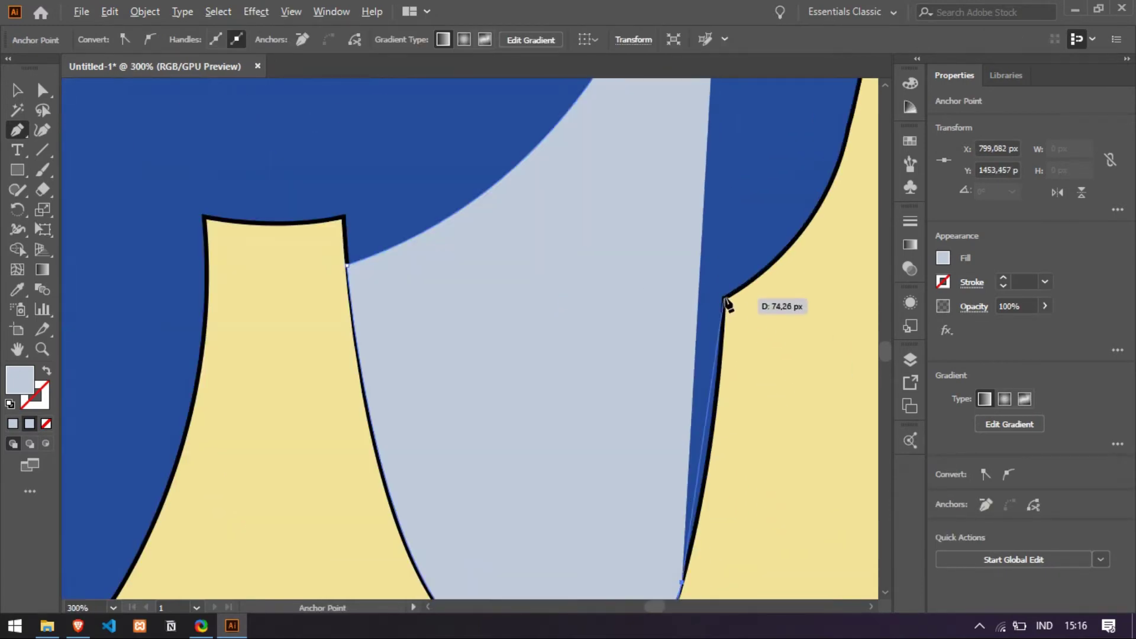
Step: Trace the shading outline up the blue character's outer leg and backpack edge and close it at the backpack's top junction
left_click_drag(727, 198, 722, 198)
left_click(724, 298)
scroll(725, 298, "down", 1)
scroll(740, 325, "up", 4)
left_click_drag(760, 413, 774, 346)
left_click(760, 412)
scroll(763, 402, "up", 3)
scroll(809, 284, "up", 4)
left_click_drag(774, 194, 761, 227)
scroll(809, 294, "down", 1)
left_click(785, 356)
scroll(790, 355, "up", 2)
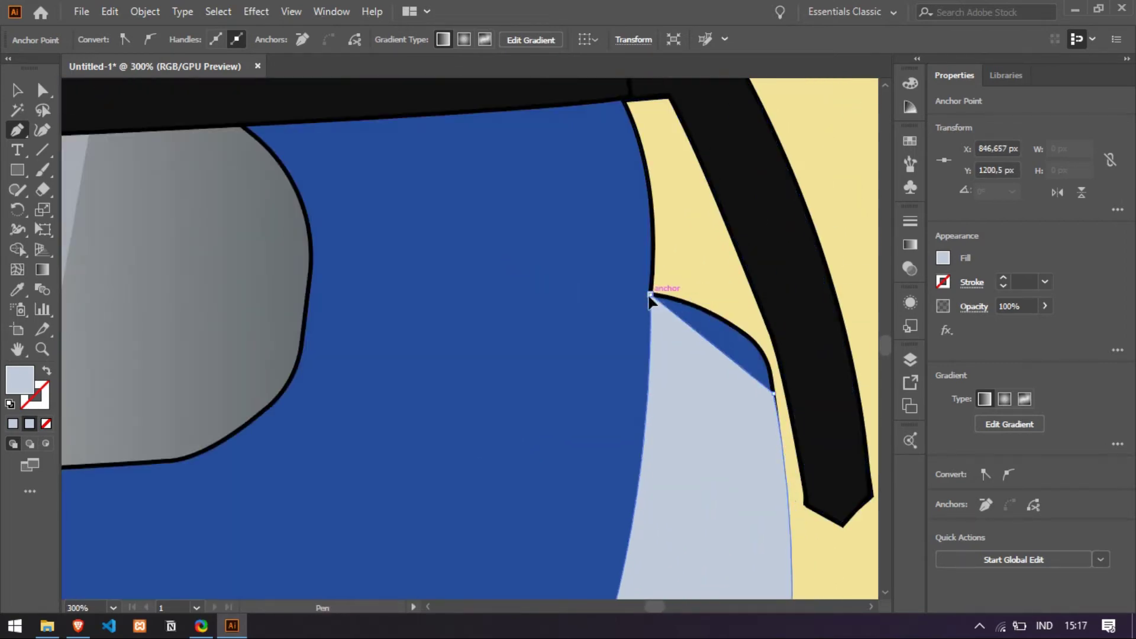
Step: Sample the body's blue for the new shading shape and darken its fill to navy
key("v")
scroll(709, 438, "down", 4)
key("i")
left_click(560, 357)
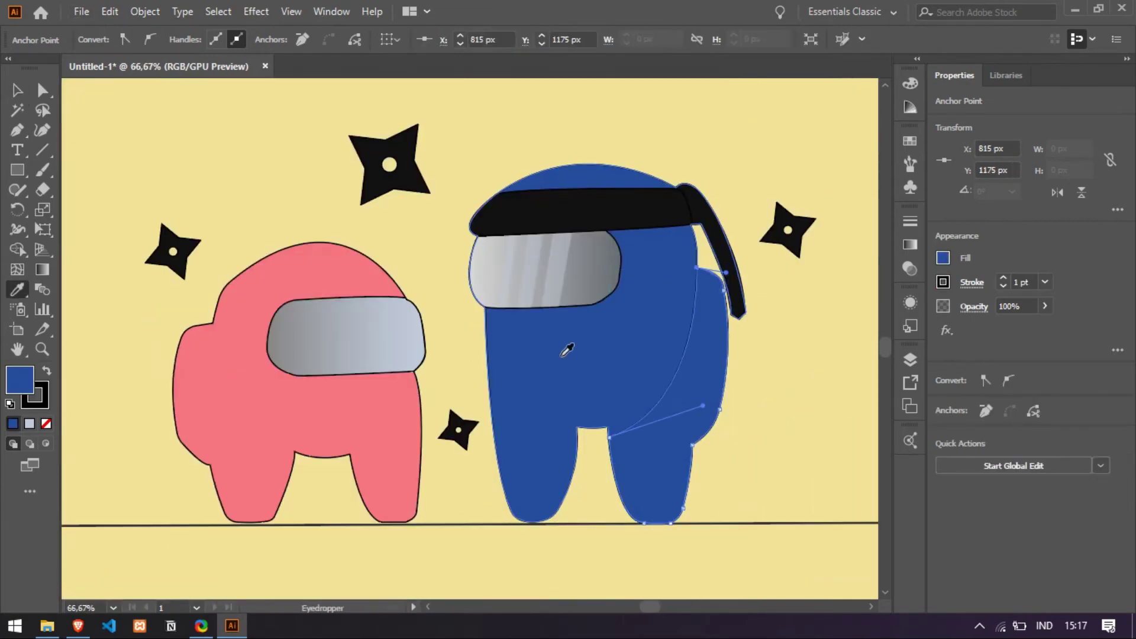
double_click(14, 388)
left_click_drag(234, 338, 243, 337)
left_click(479, 227)
Step: Remove the outline from the blue character's shading shape
key("v")
left_click(669, 409)
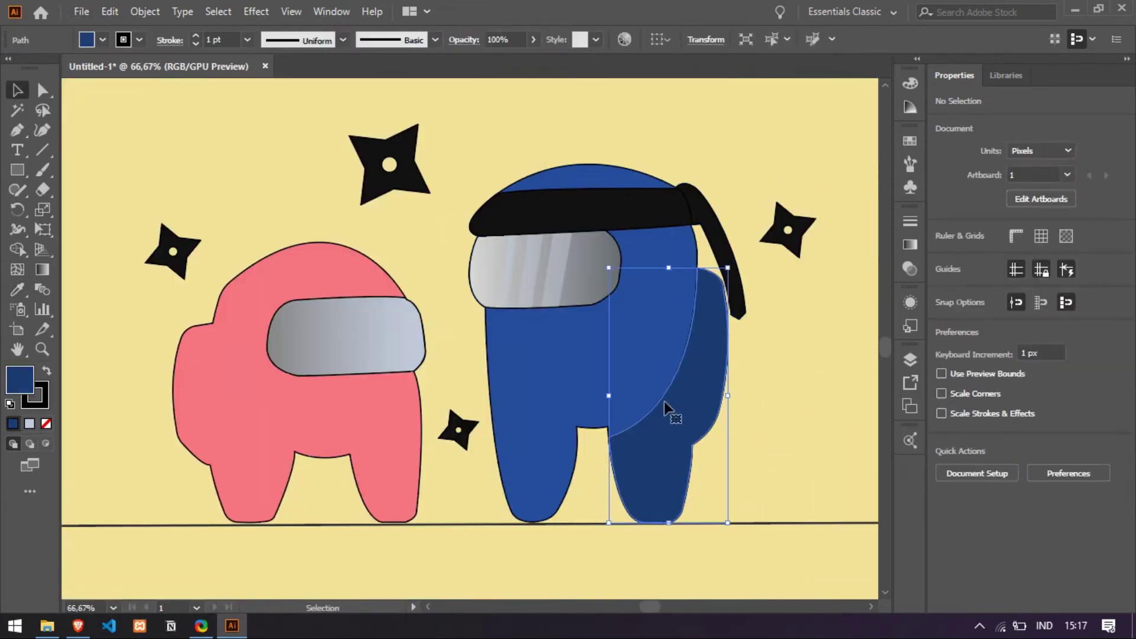
left_click(1045, 282)
left_click(943, 282)
left_click(761, 342)
left_click(761, 463)
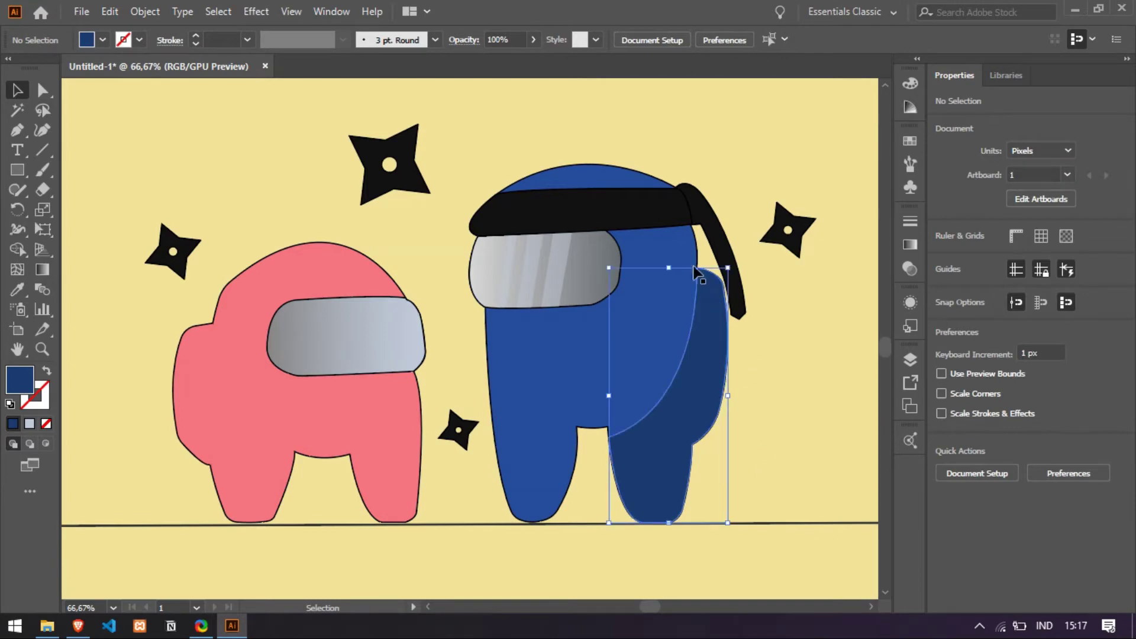
scroll(796, 507, "down", 1)
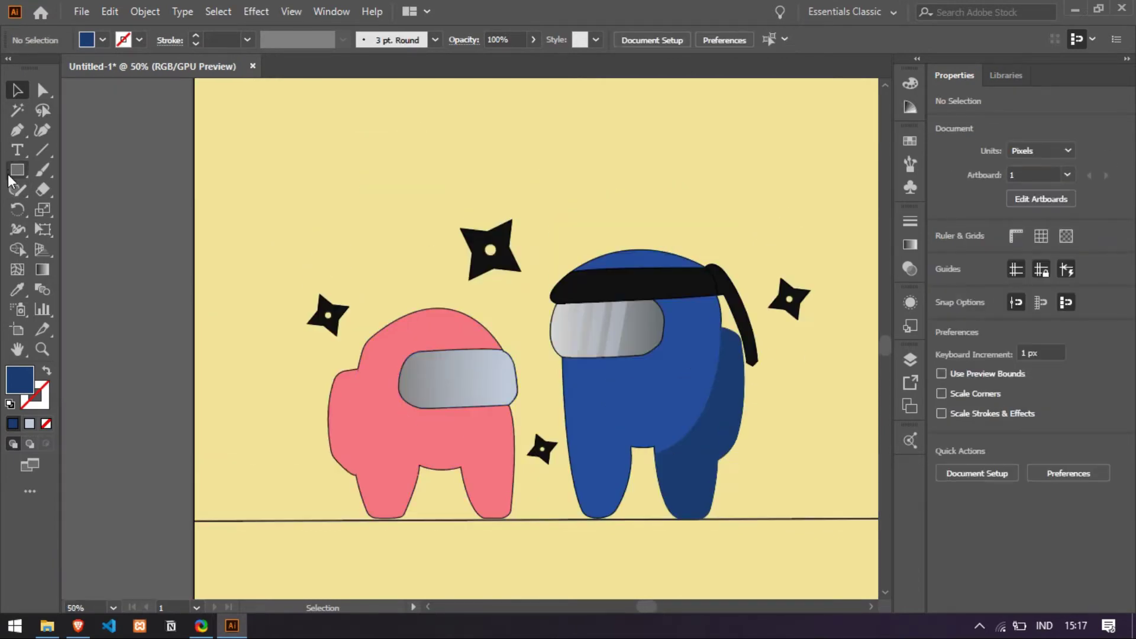
Step: Draw a shading outline on the pink character, curving from the head down through the visor and around the front foot
key("p")
scroll(456, 278, "up", 3)
left_click(451, 148)
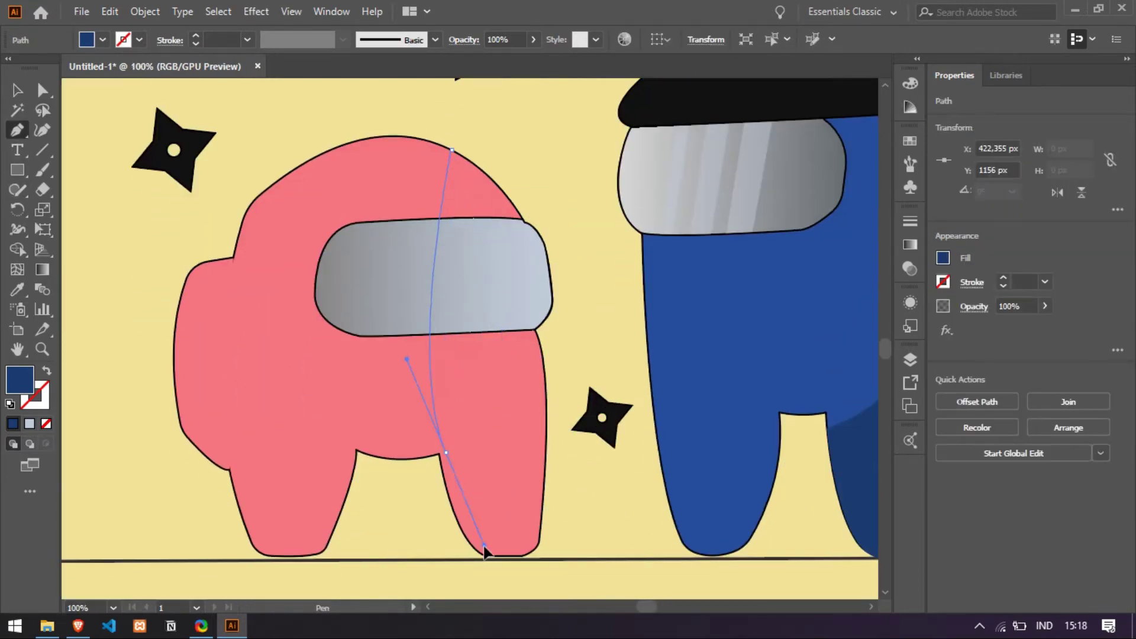
left_click_drag(484, 546, 545, 566)
left_click(446, 453)
scroll(518, 567, "up", 3)
key("ctrl+z")
left_click_drag(459, 530, 462, 529)
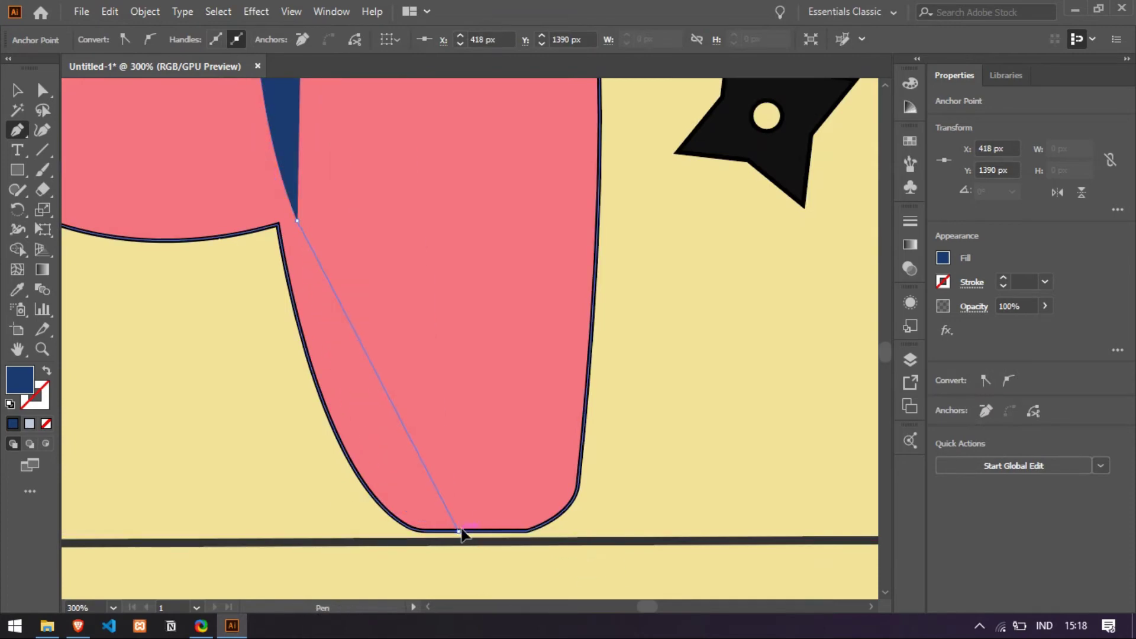
left_click_drag(541, 585, 541, 586)
left_click(458, 531)
left_click(526, 531)
left_click_drag(580, 467, 579, 414)
left_click(580, 467)
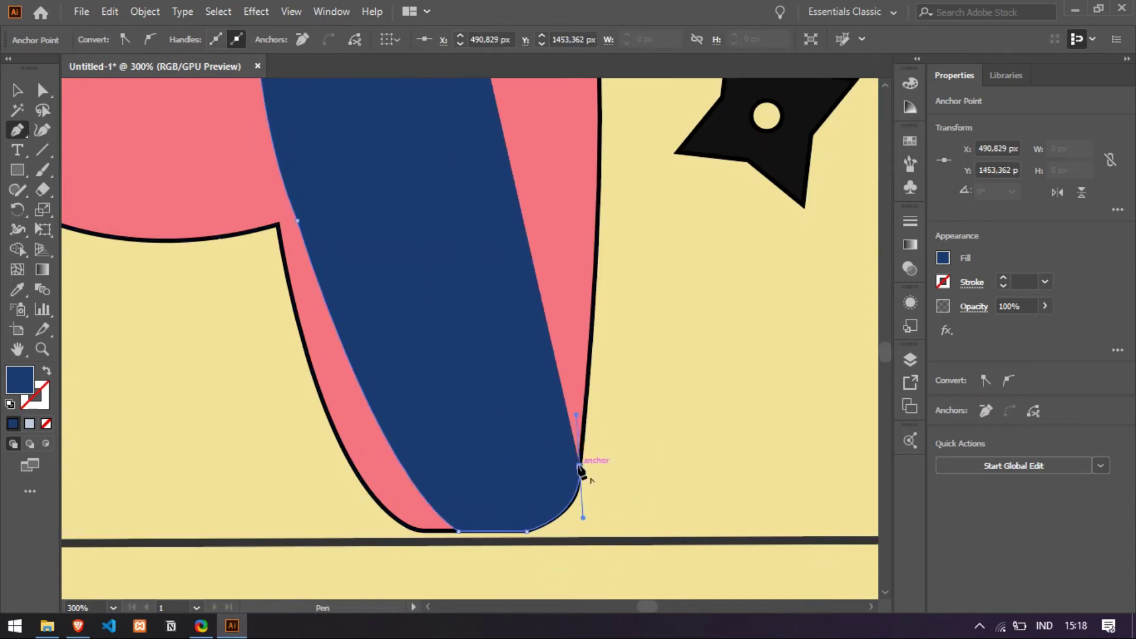
Step: Trace the shading outline up the pink character's front edge and close it with a curve at the top of the head
scroll(583, 469, "down", 2)
scroll(583, 470, "up", 2)
left_click_drag(573, 279, 530, 201)
left_click(572, 279)
scroll(598, 355, "up", 5)
scroll(607, 379, "up", 1)
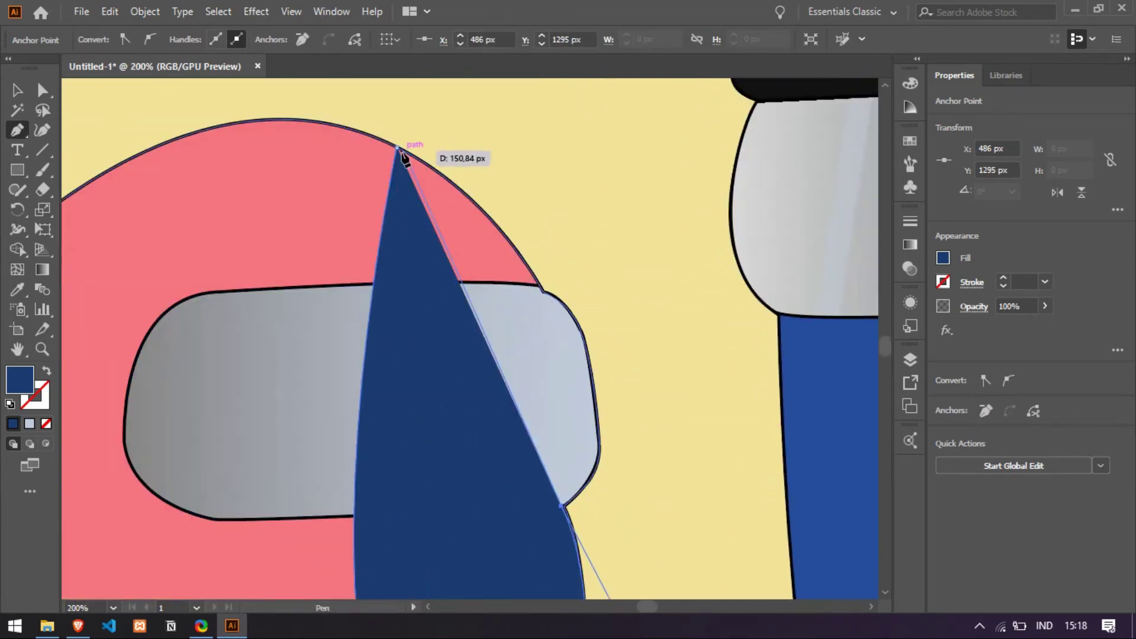
left_click(397, 153)
scroll(355, 134, "up", 4)
left_click_drag(263, 84, 431, 149)
scroll(477, 439, "down", 3)
key("ctrl+z")
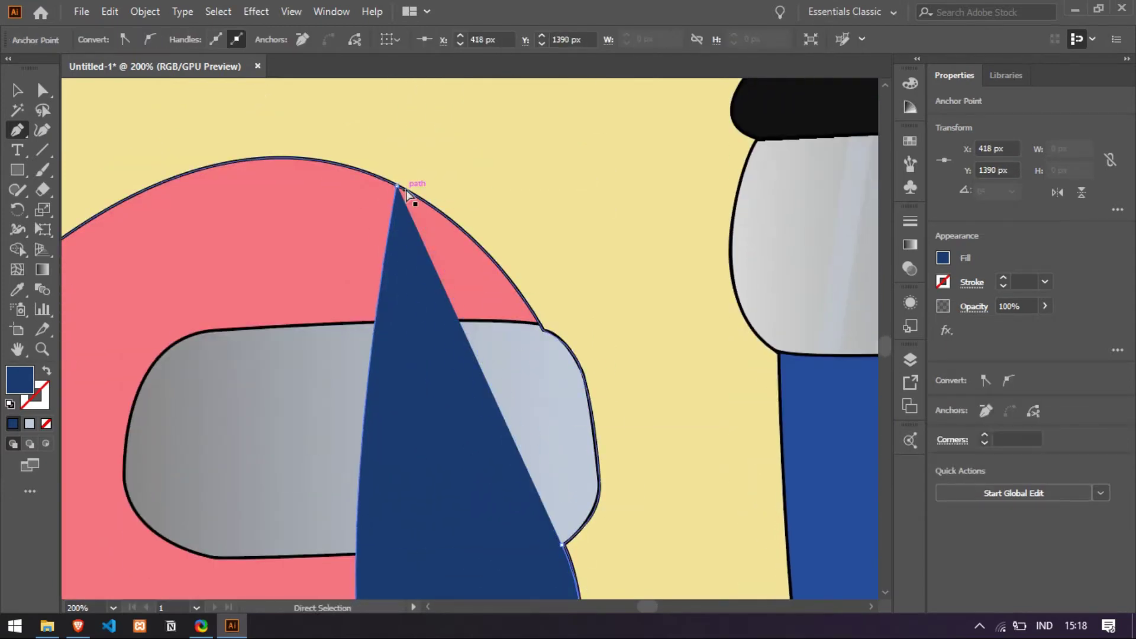
left_click_drag(397, 186, 330, 160)
left_click_drag(212, 101, 234, 312)
scroll(469, 395, "down", 3)
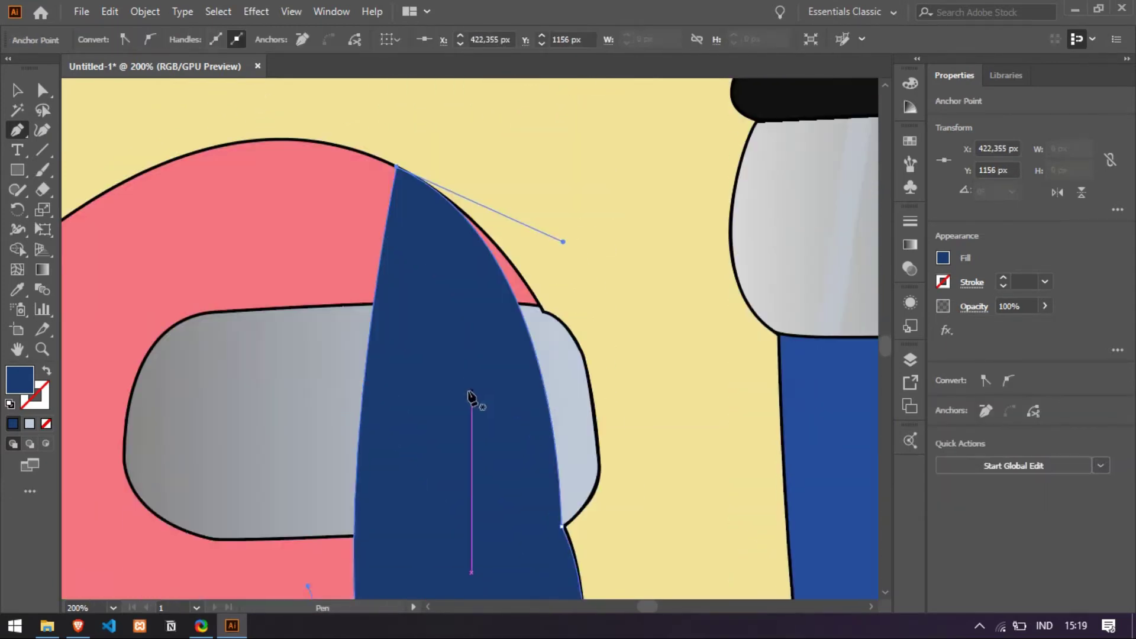
Step: Sample the body's pink for the new shading shape and darken its fill to a deep red
scroll(469, 395, "down", 3)
key("v")
key("i")
left_click(372, 402)
double_click(20, 380)
left_click(478, 226)
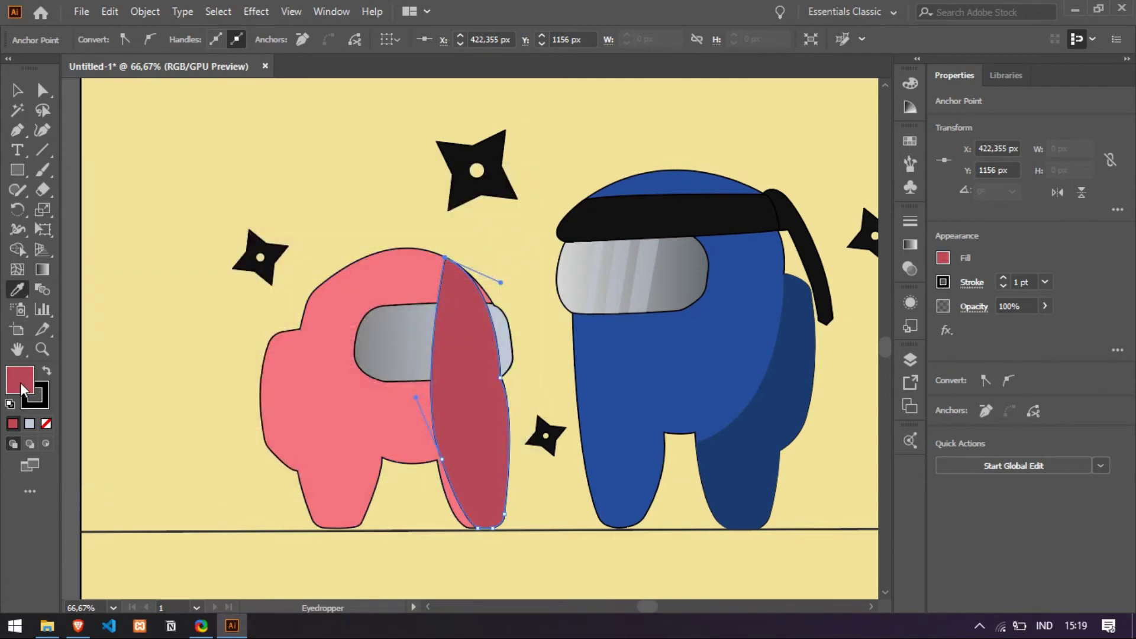
double_click(20, 383)
left_click(220, 304)
left_click(478, 226)
Step: Bring the pink character's visor in front of the shading shape and remove the shading's outline
left_click(17, 91)
left_click(411, 334)
key("ctrl+shift+bracketright")
left_click(472, 456)
left_click(943, 282)
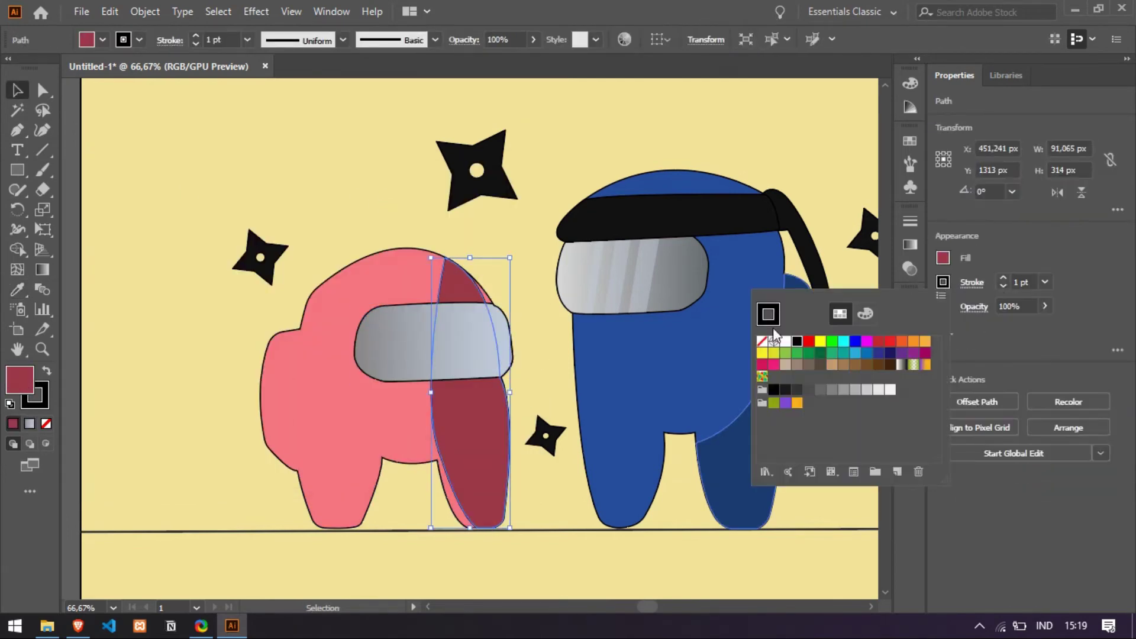
left_click(772, 339)
left_click(552, 497)
Step: Adjust the shading's curve on the pink character's head above the visor to follow the body outline
scroll(493, 283, "up", 3)
left_click(398, 278)
left_click(43, 91)
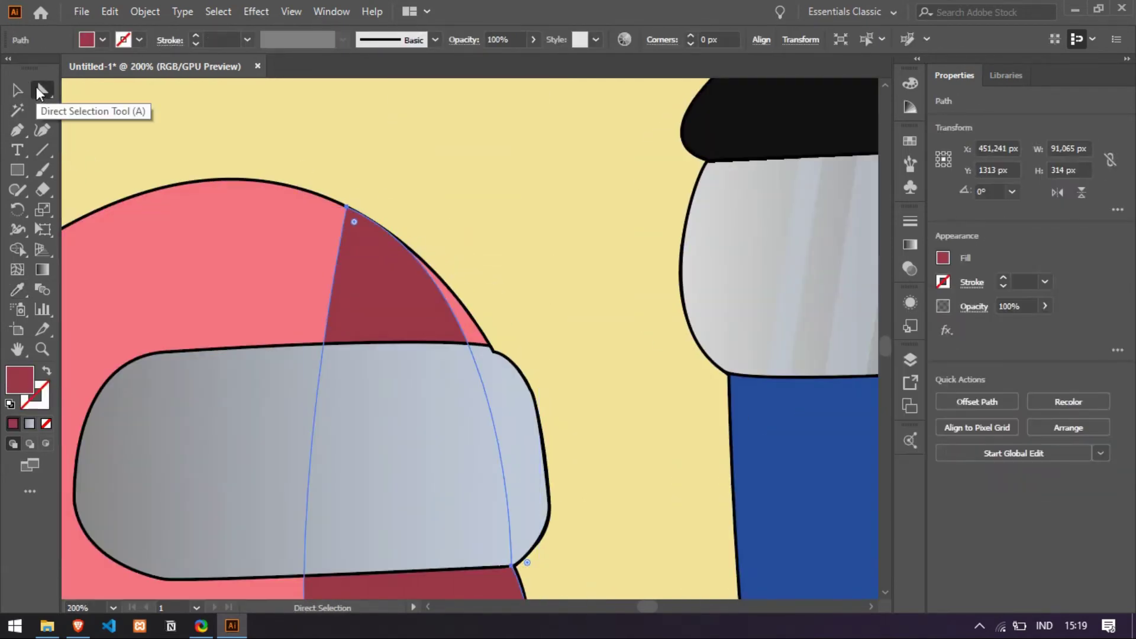
left_click_drag(468, 347, 478, 349)
key("ctrl+z")
left_click_drag(18, 132, 89, 147)
left_click(467, 341)
Step: Bend the shading's lower edge outward to follow the inner outline of the pink character's front leg
key("a")
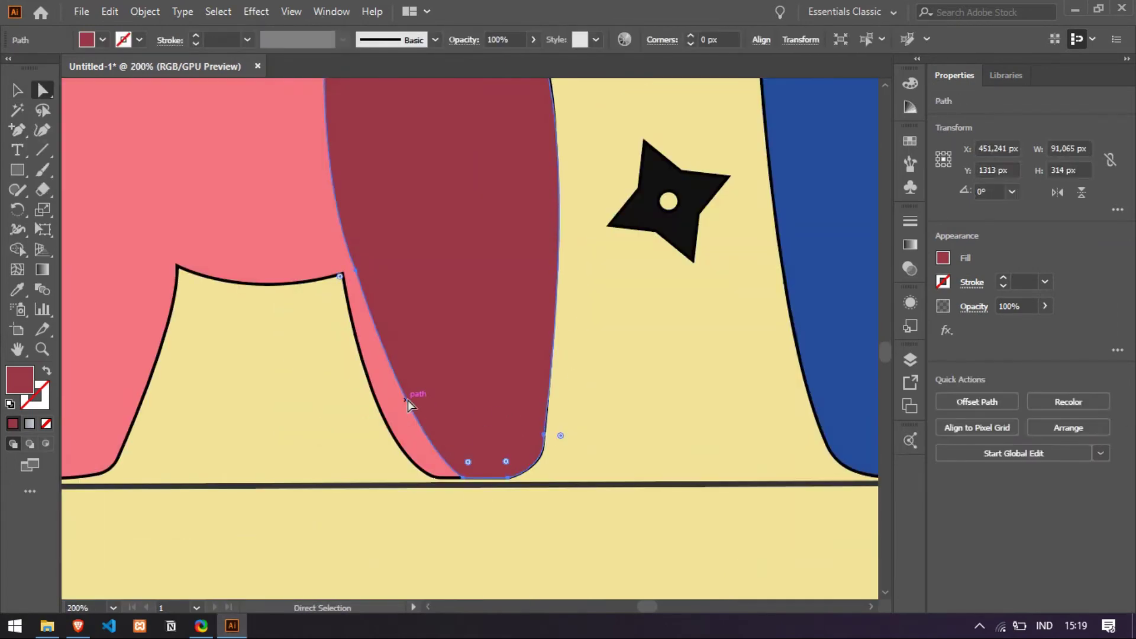
left_click_drag(409, 400, 407, 431)
left_click(310, 404)
scroll(311, 404, "down", 3)
scroll(474, 432, "up", 6)
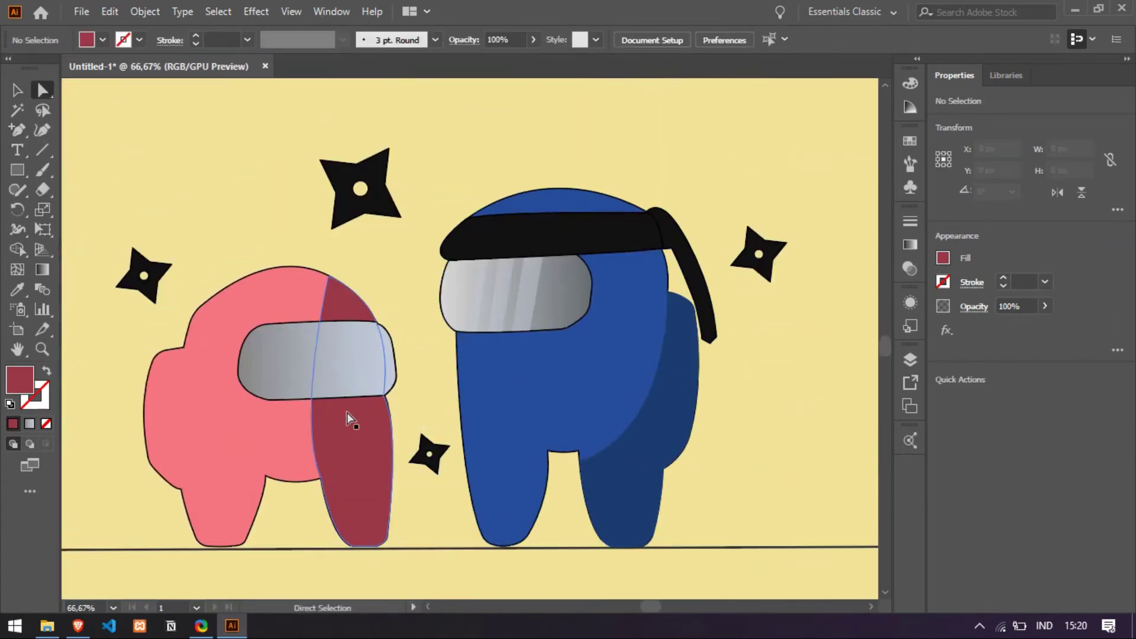
Step: Try a different shade for the pink character's shading shape
left_click(347, 412)
double_click(20, 379)
left_click(183, 257)
left_click(477, 225)
left_click(418, 391)
Step: Sample the body's pink for the shading shape and make its fill only slightly darker
left_click(354, 449)
key("i")
left_click(254, 416)
double_click(20, 380)
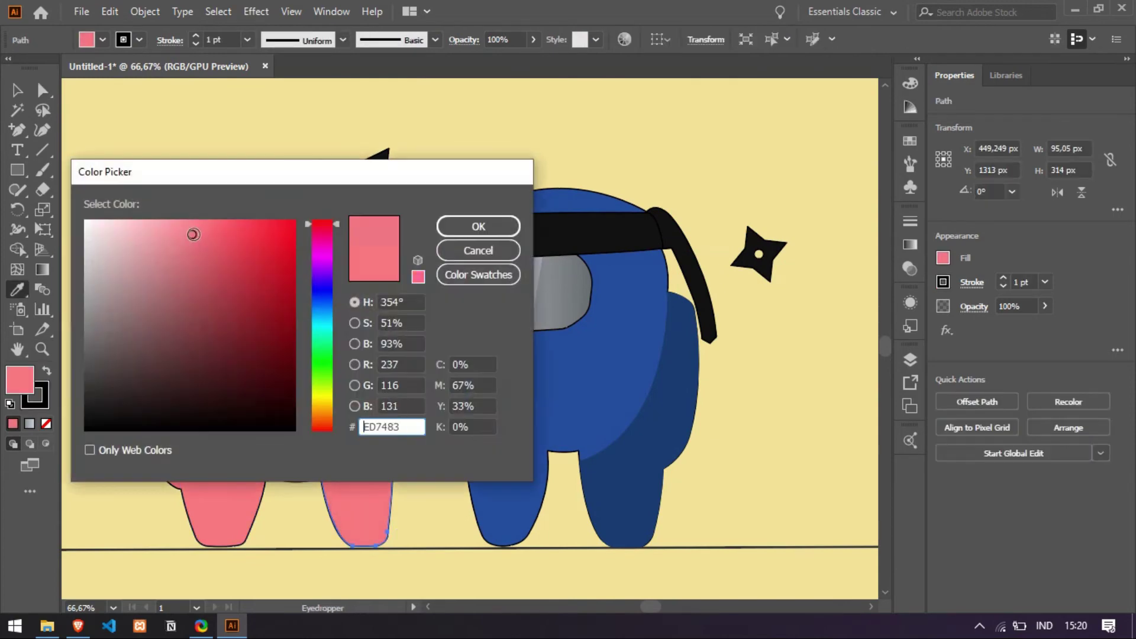
left_click(477, 225)
Step: Remove the black outline from the pink character's recoloured shading shape
left_click(17, 91)
left_click(356, 430)
left_click(943, 282)
left_click(296, 509)
left_click(357, 463)
left_click(943, 283)
left_click(762, 341)
left_click(441, 499)
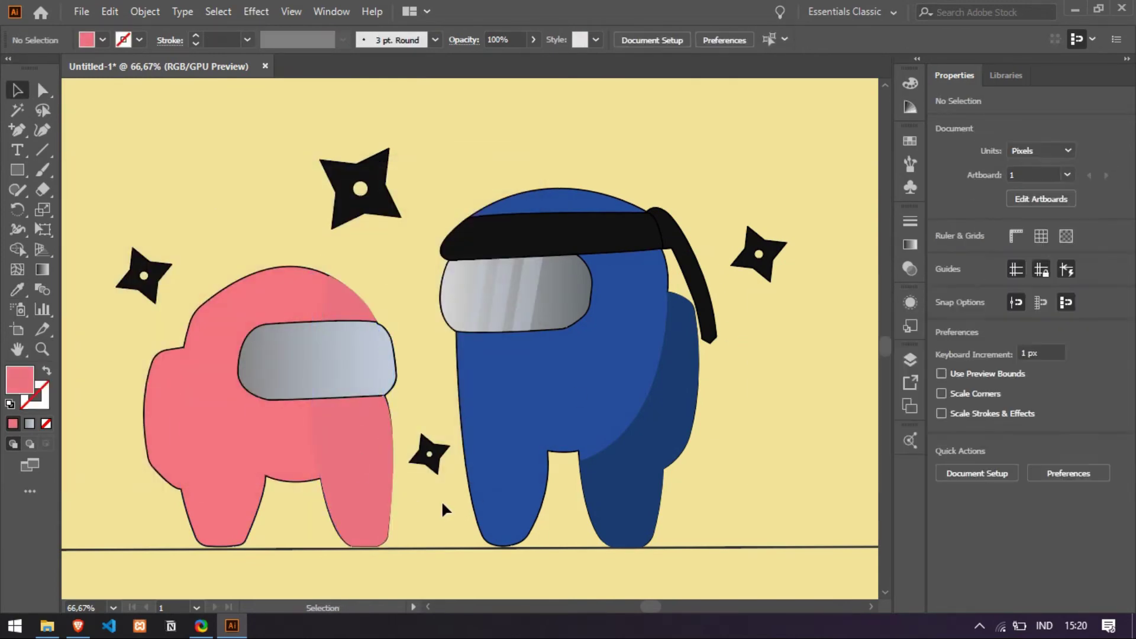
Step: Draw a narrow tilted strip about 32 by 91 px across the pink character's visor and copy the blue visor's reflection style onto it
scroll(442, 499, "down", 2)
scroll(635, 469, "down", 1)
scroll(476, 433, "up", 4)
left_click_drag(686, 374, 646, 374)
key("ctrl+z")
left_click(197, 322)
key("m")
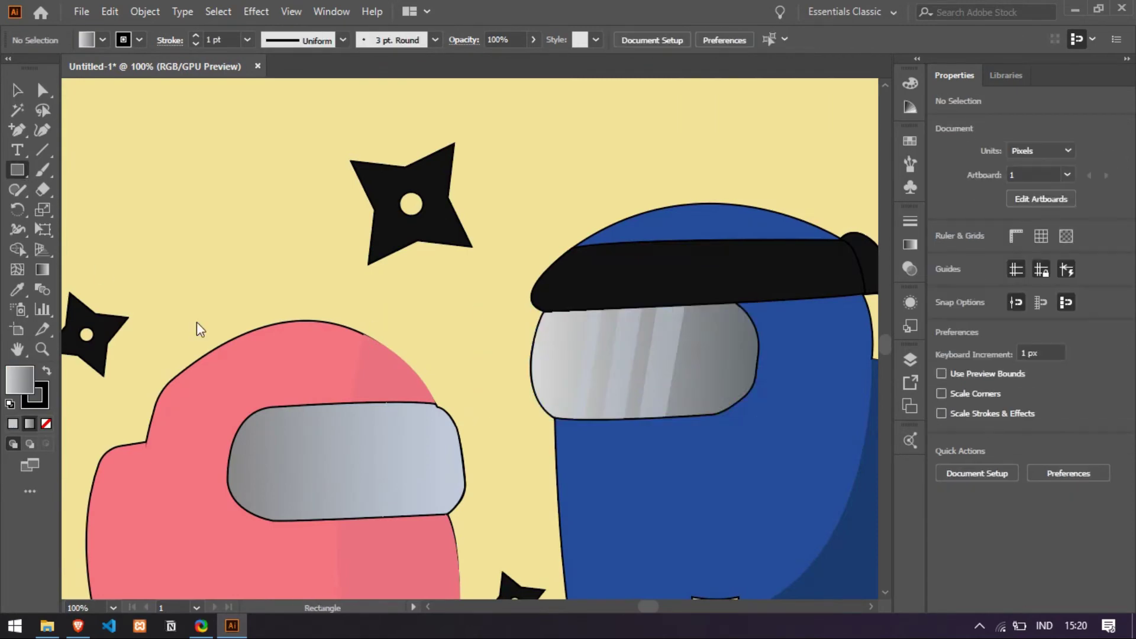
left_click_drag(306, 405, 329, 520)
key("i")
left_click(669, 370)
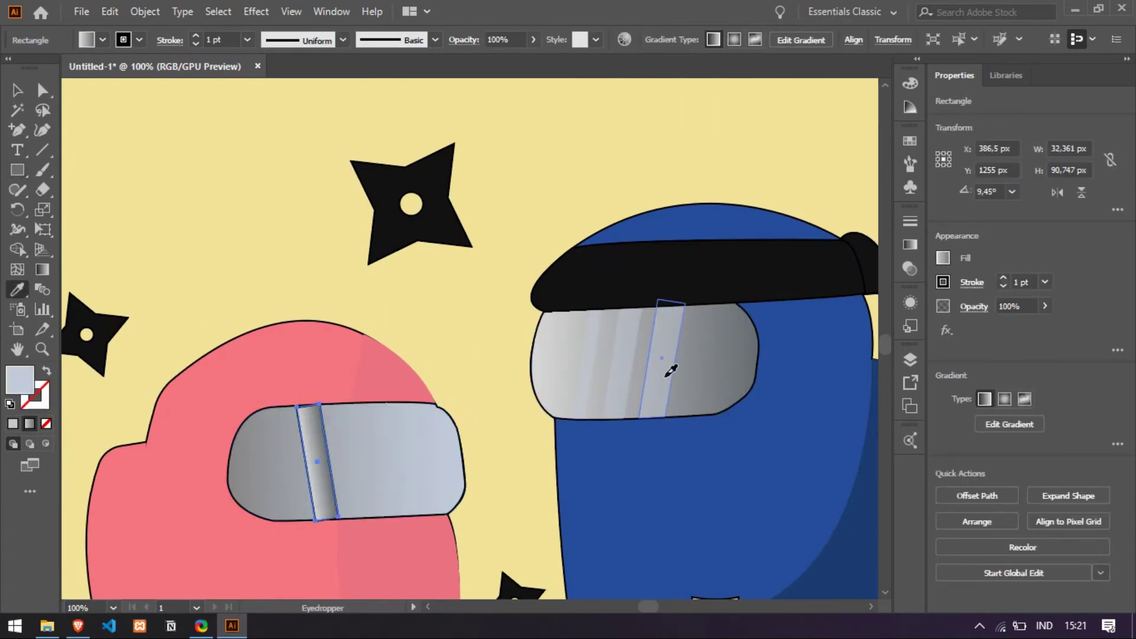
Step: Duplicate the reflection strip across the pink character's visor and adjust the copies' widths and spacing
key("v")
scroll(367, 462, "up", 2)
left_click_drag(287, 457, 368, 456)
left_click_drag(349, 461, 416, 450)
left_click_drag(445, 447, 444, 446)
left_click_drag(366, 460, 361, 460)
scroll(444, 503, "up", 1)
left_click_drag(422, 438, 406, 442)
scroll(392, 196, "up", 3)
key("Up")
key("Down")
key("Down")
Step: Reshape the four corners of the front reflection strip so they end on the pink visor's upper and lower outlines
key("a")
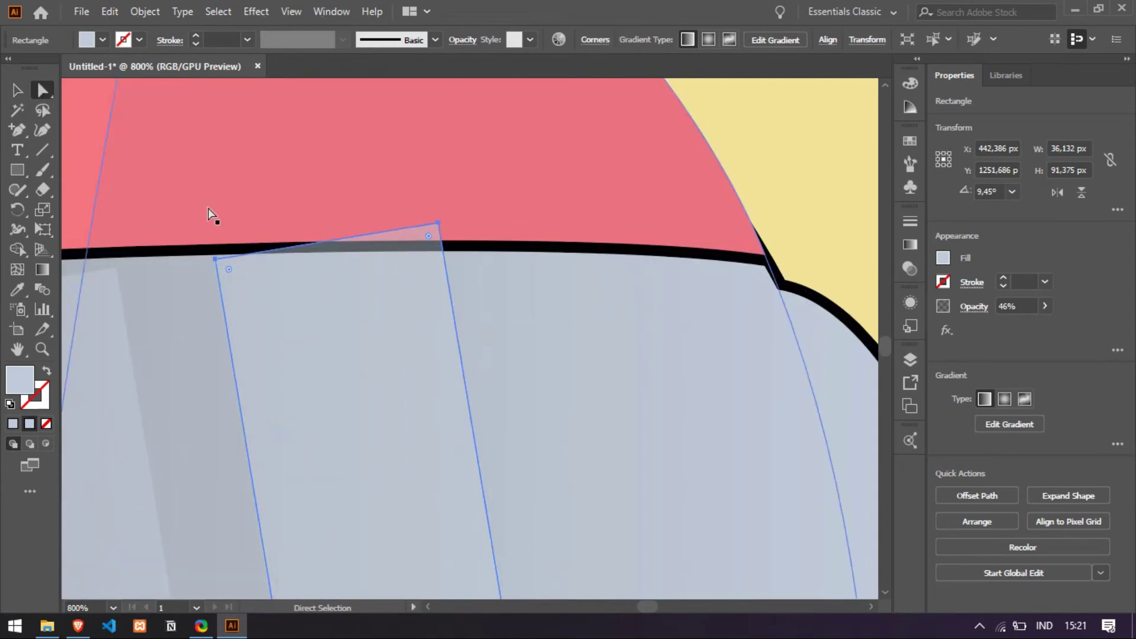
scroll(225, 238, "up", 2)
left_click_drag(204, 282, 207, 270)
left_click_drag(656, 209, 660, 264)
scroll(599, 358, "down", 10)
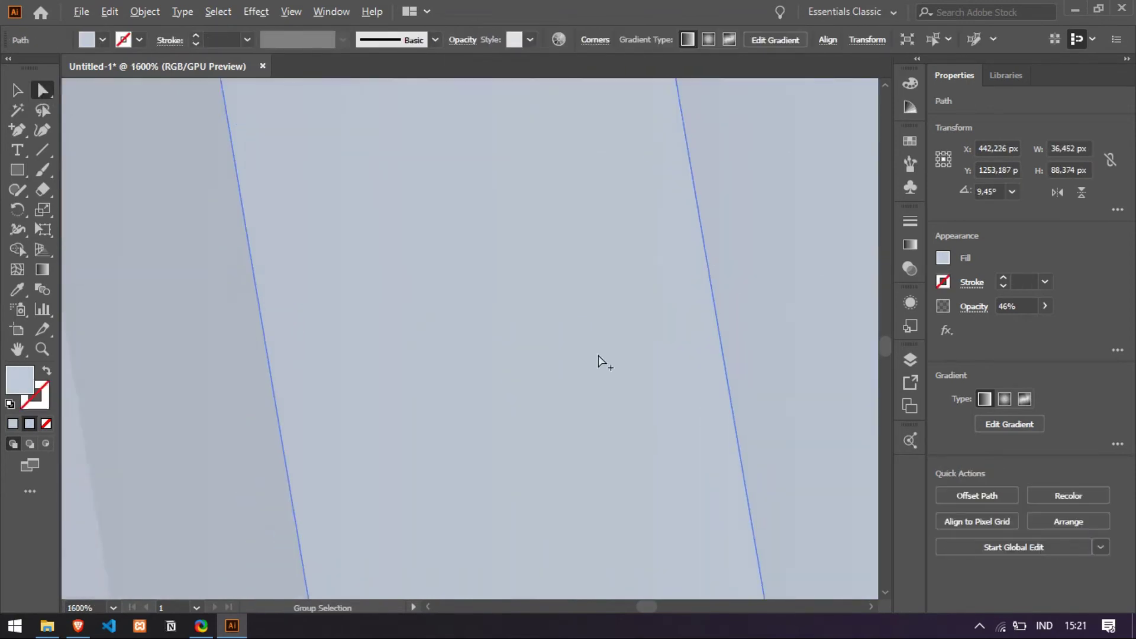
left_click_drag(716, 309, 718, 350)
left_click_drag(271, 425, 253, 373)
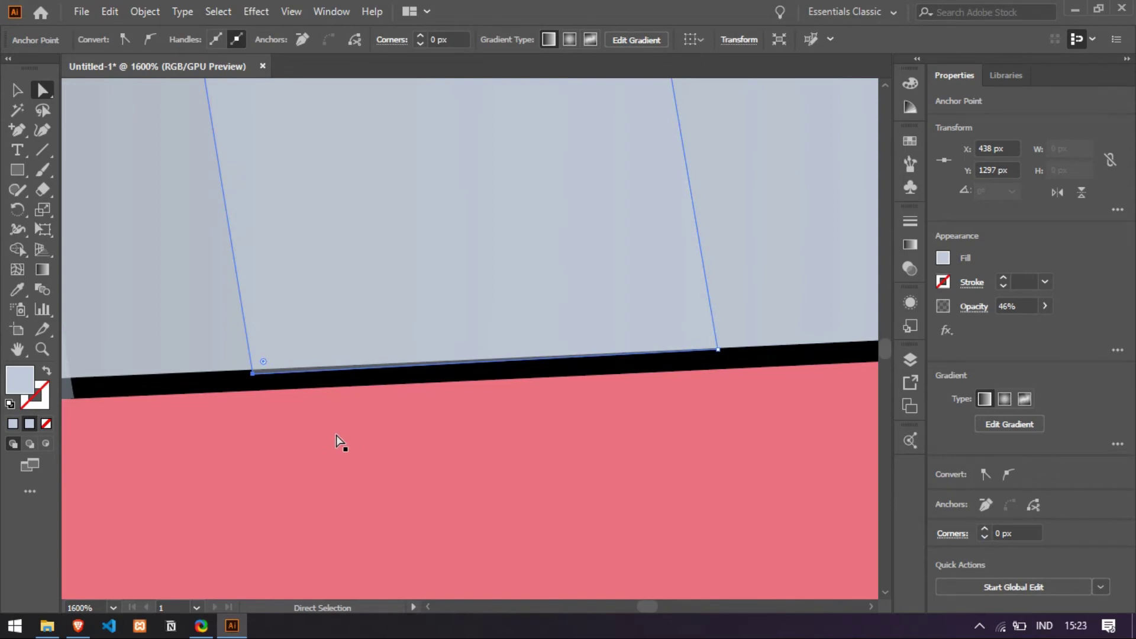
Step: Move the bottom corners of the remaining reflection strips onto the pink visor's lower outline
scroll(336, 434, "down", 7)
left_click(269, 406)
scroll(268, 407, "up", 7)
left_click_drag(234, 541, 217, 494)
key("ctrl+z")
left_click_drag(512, 498, 506, 477)
scroll(535, 516, "left", 6)
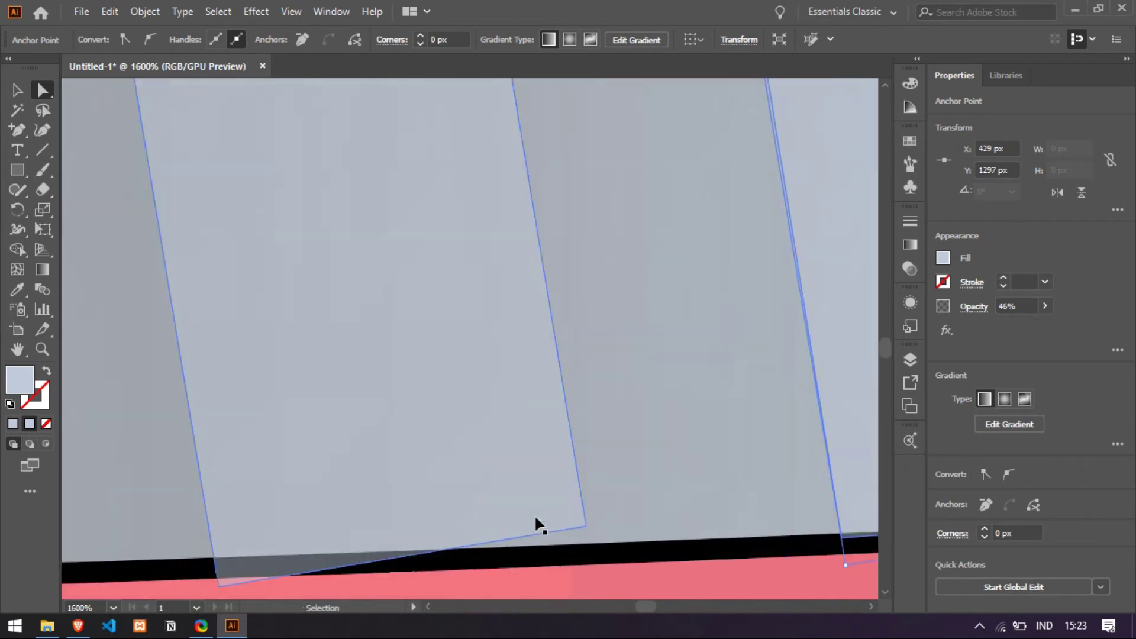
scroll(536, 517, "left", 2)
left_click_drag(305, 585, 305, 559)
left_click_drag(672, 525, 674, 536)
Step: Move the top corners of the remaining reflection strips onto the pink visor's upper outline
scroll(673, 535, "down", 4)
scroll(663, 319, "up", 3)
scroll(462, 402, "up", 2)
left_click_drag(467, 391, 460, 345)
scroll(505, 386, "right", 5)
left_click_drag(482, 297, 483, 313)
scroll(503, 344, "right", 5)
left_click(538, 367)
left_click_drag(586, 325, 590, 281)
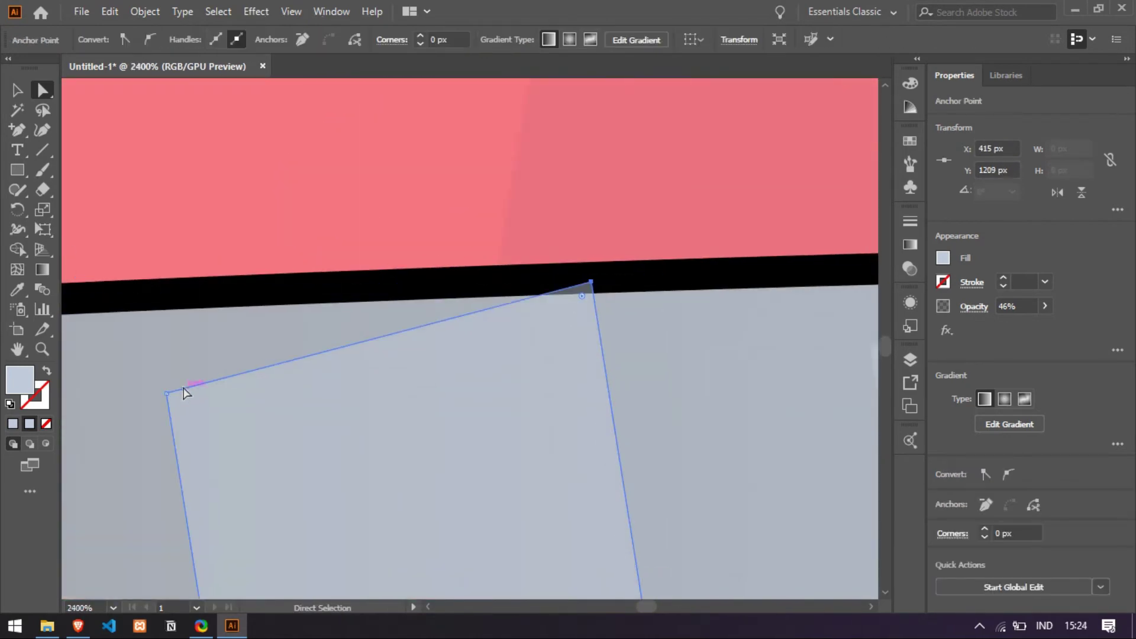
scroll(274, 414, "down", 10)
Step: Remove the stroke from all character, visor and throwing-star shapes at once
left_click(347, 441)
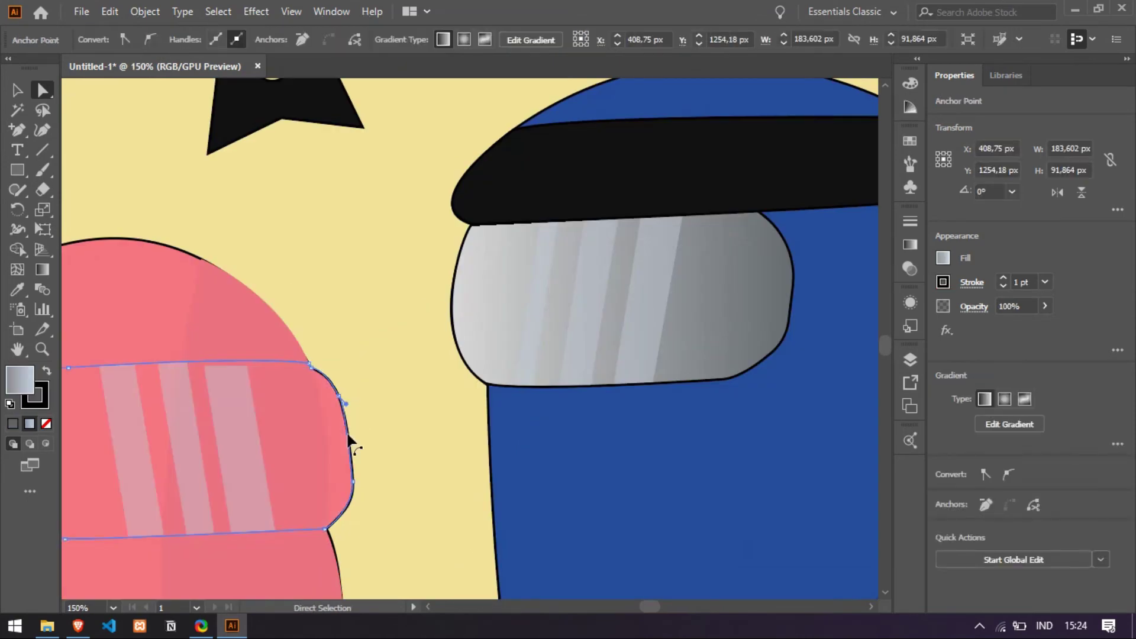
scroll(398, 470, "down", 4)
key("ctrl+a")
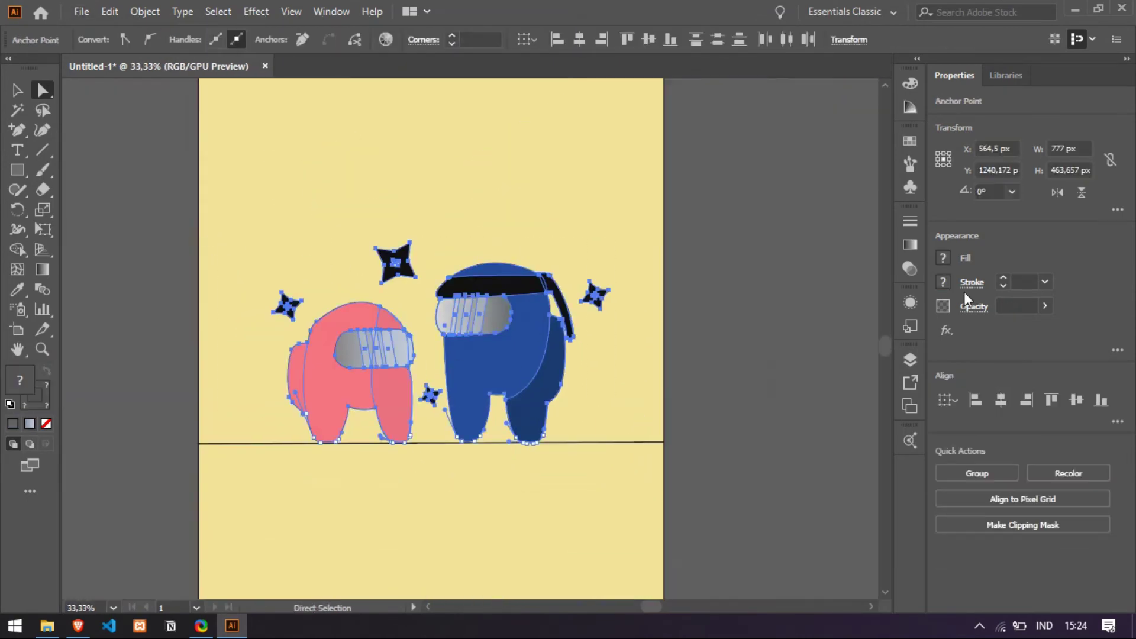
left_click(943, 283)
left_click(766, 339)
left_click(611, 403)
Step: Fill the blue character's rear shading with the body's blue sampled by eyedropper and darken that fill in the Color Picker
scroll(574, 380, "up", 2)
left_click(535, 367)
key("i")
left_click(473, 346)
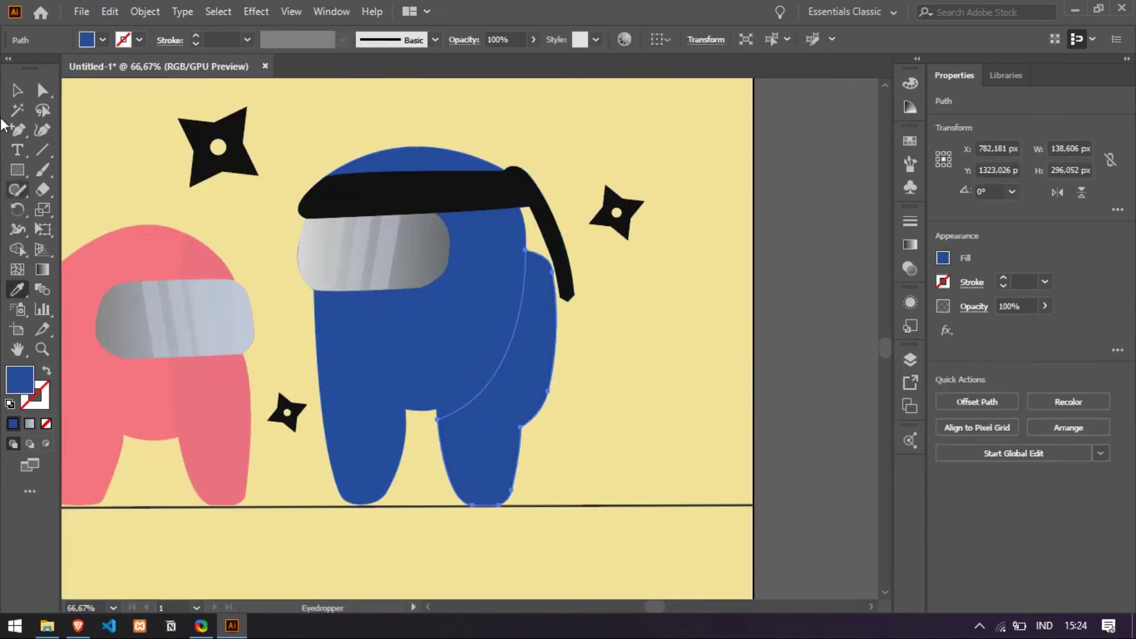
left_click(17, 90)
double_click(19, 379)
left_click(245, 318)
left_click(478, 226)
left_click(589, 362)
Step: Delete the darker shading shape over the front side of the pink character
scroll(589, 362, "left", 3)
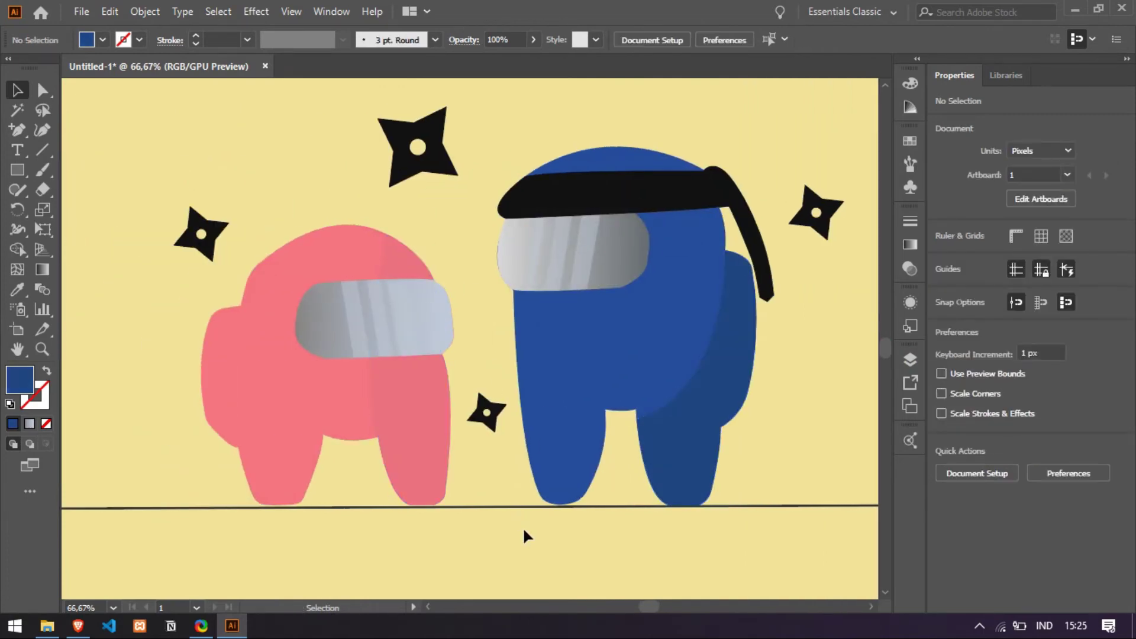
scroll(523, 527, "down", 4)
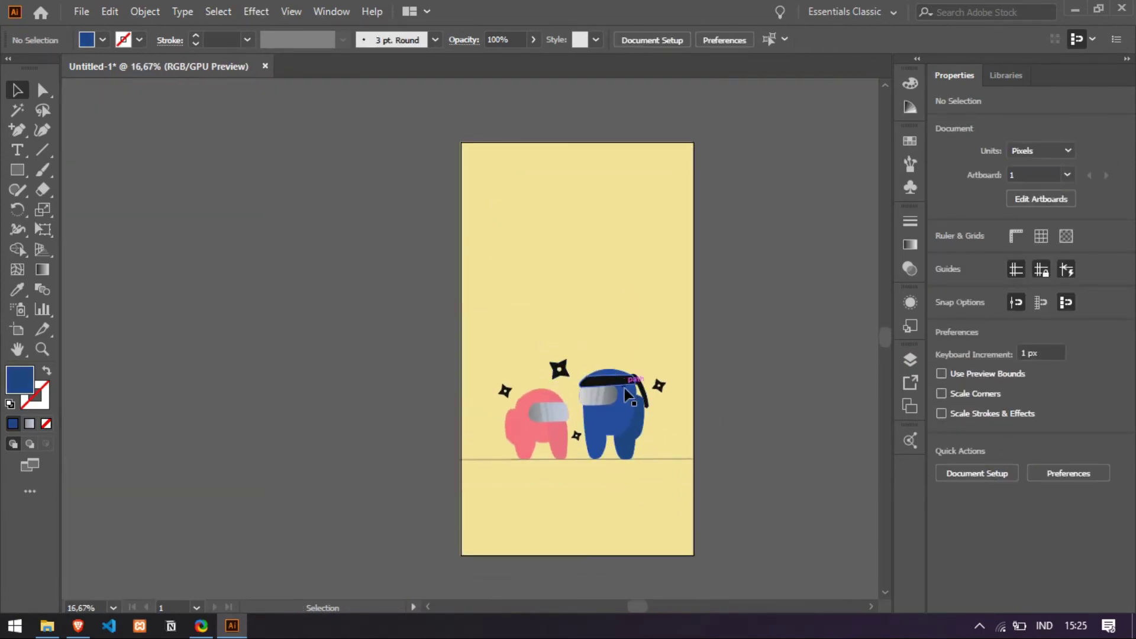
scroll(709, 435, "up", 1)
scroll(715, 420, "down", 2)
scroll(566, 459, "up", 4)
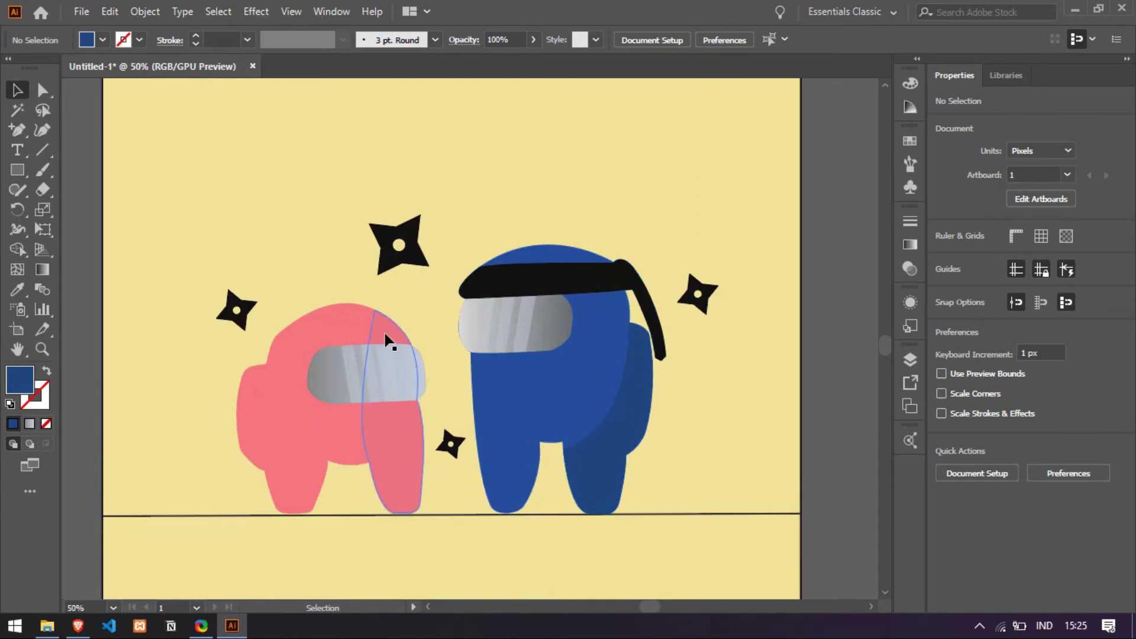
left_click(385, 334)
key("Delete")
Step: Draw a curved shading shape about 242 by 126 px over the pink character's lower belly and both legs with the Pen tool
scroll(347, 452, "up", 2)
right_click(19, 131)
left_click(74, 130)
scroll(198, 434, "down", 1)
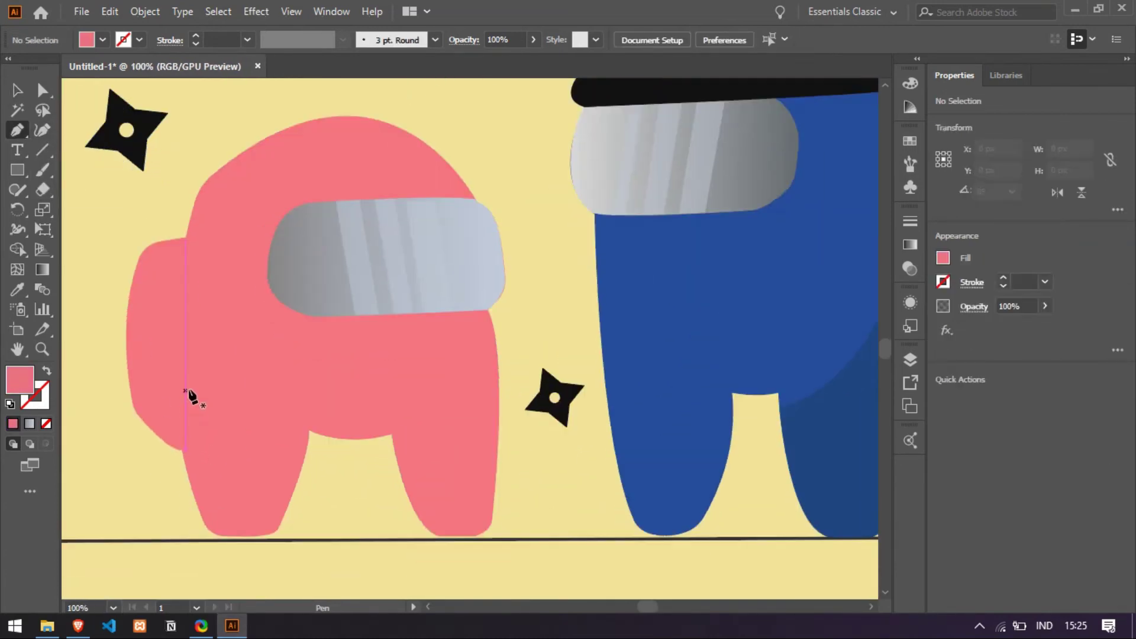
left_click(185, 368)
left_click_drag(635, 266, 643, 261)
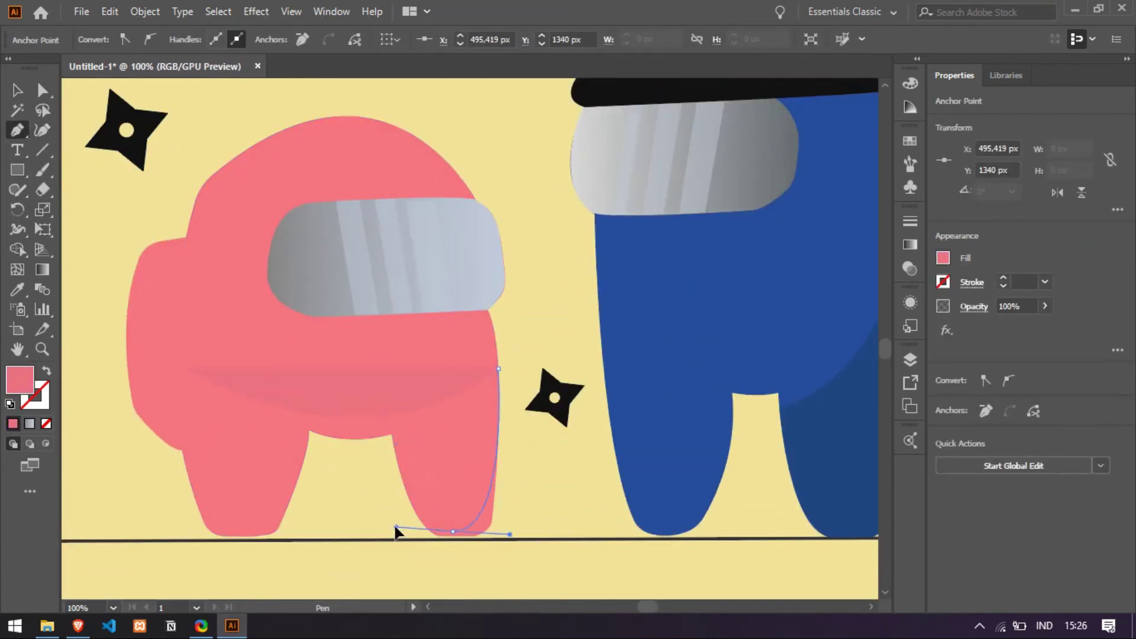
left_click_drag(395, 526, 396, 531)
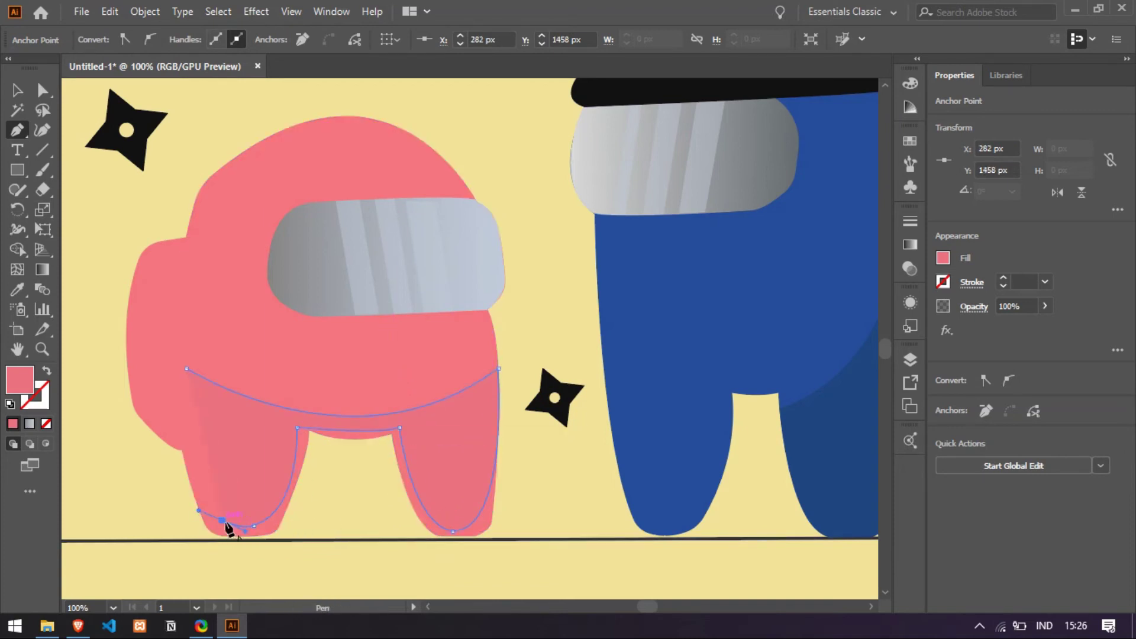
scroll(323, 407, "up", 2)
left_click(352, 448)
Step: Bend the shading's edge between the legs onto the body outline and lower its foot anchors to the soles
key("a")
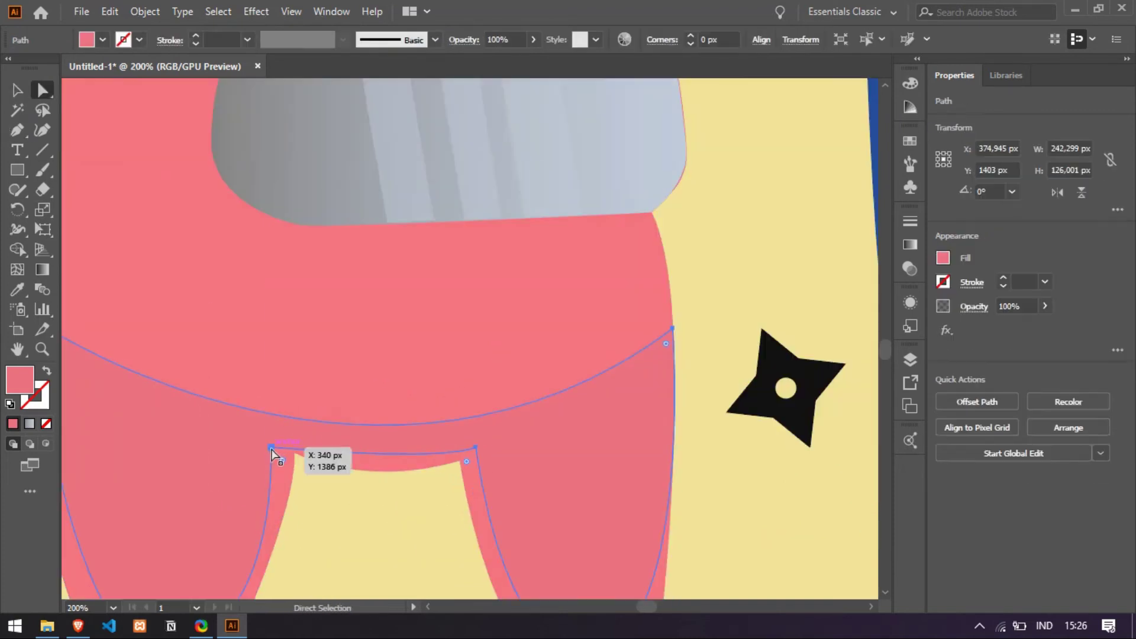
left_click(271, 449)
left_click_drag(409, 462, 408, 503)
scroll(438, 467, "down", 1)
scroll(478, 412, "down", 2)
left_click_drag(580, 474, 583, 479)
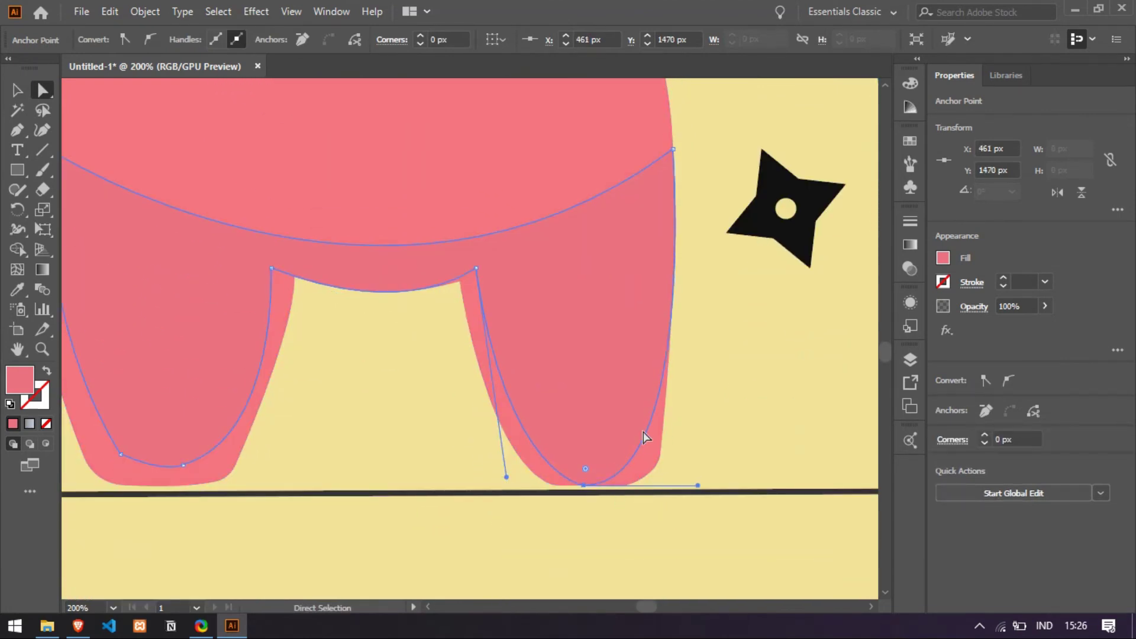
left_click_drag(183, 466, 185, 485)
left_click_drag(121, 454, 103, 477)
left_click(176, 482)
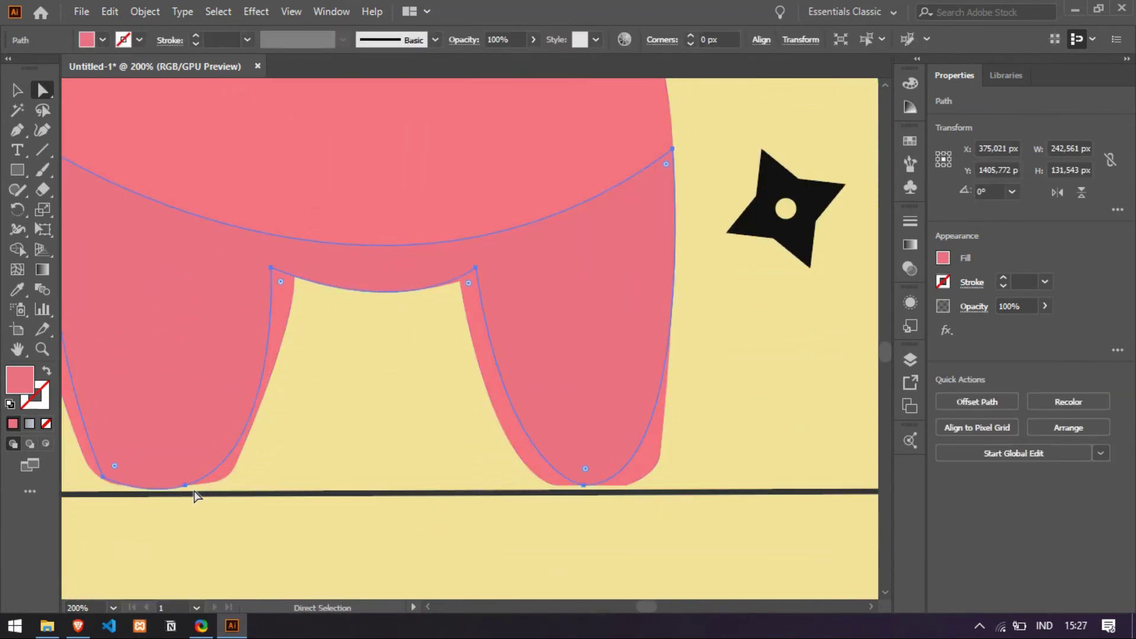
Step: Move the shading's two inner leg corners onto the outline and bend its rear outer edge along the leg
scroll(194, 492, "down", 1)
left_click_drag(251, 322, 264, 328)
left_click_drag(404, 323, 394, 326)
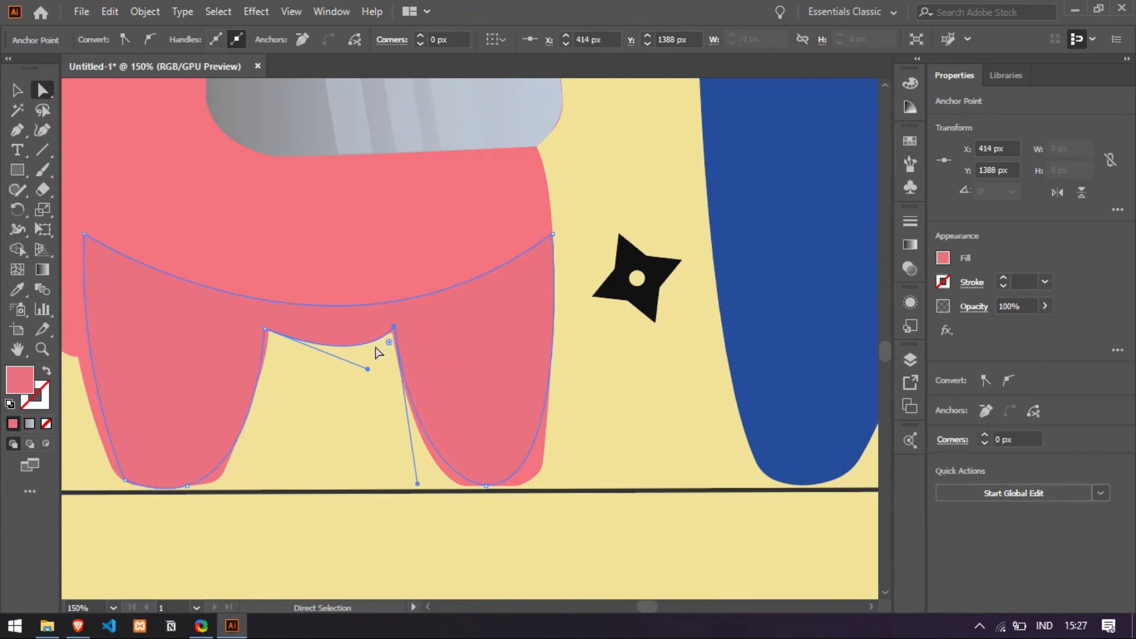
scroll(460, 495, "left", 5)
left_click(298, 395)
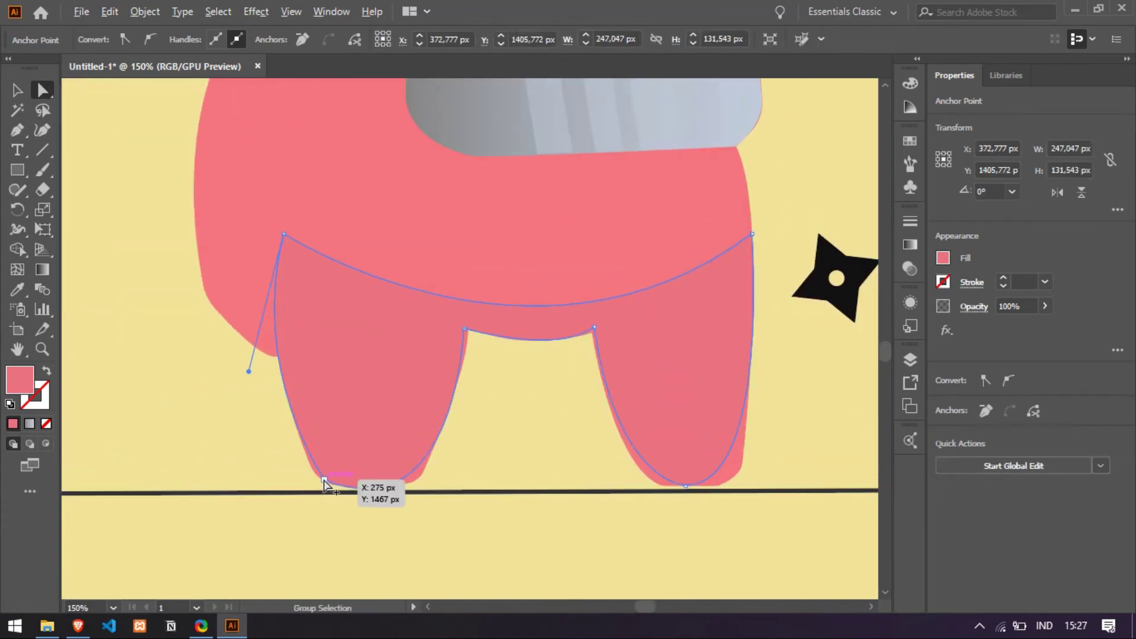
Step: Fit the shading to the pink character's rear foot by adjusting the outer anchor and adding one at the inner corner
scroll(324, 482, "up", 3)
left_click(324, 479)
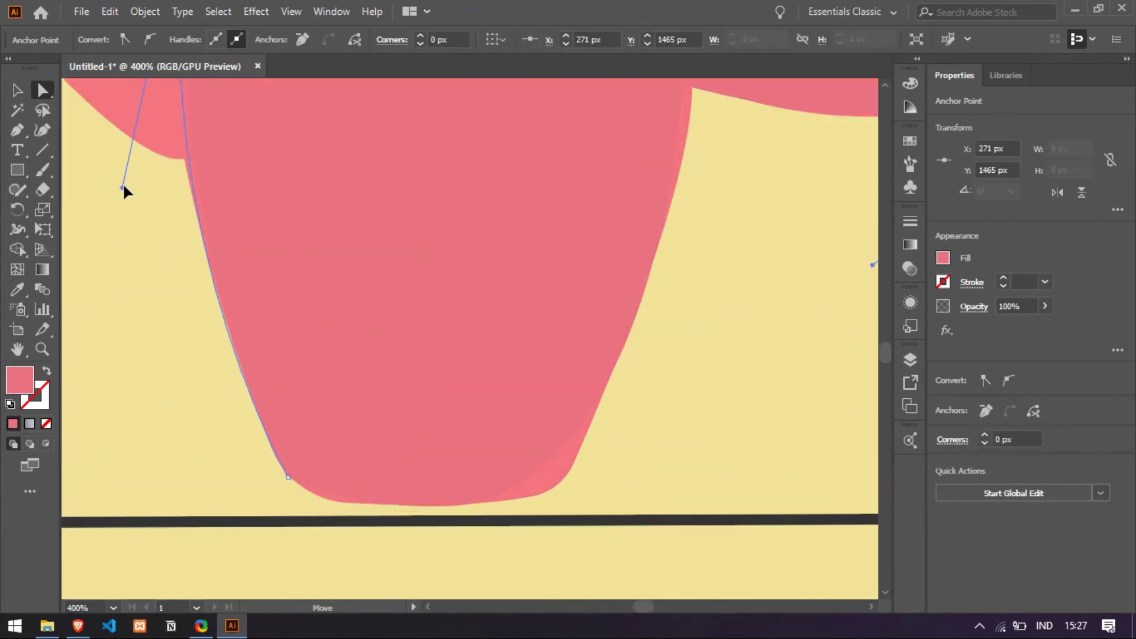
left_click_drag(122, 188, 382, 519)
scroll(385, 521, "up", 1)
key("plus")
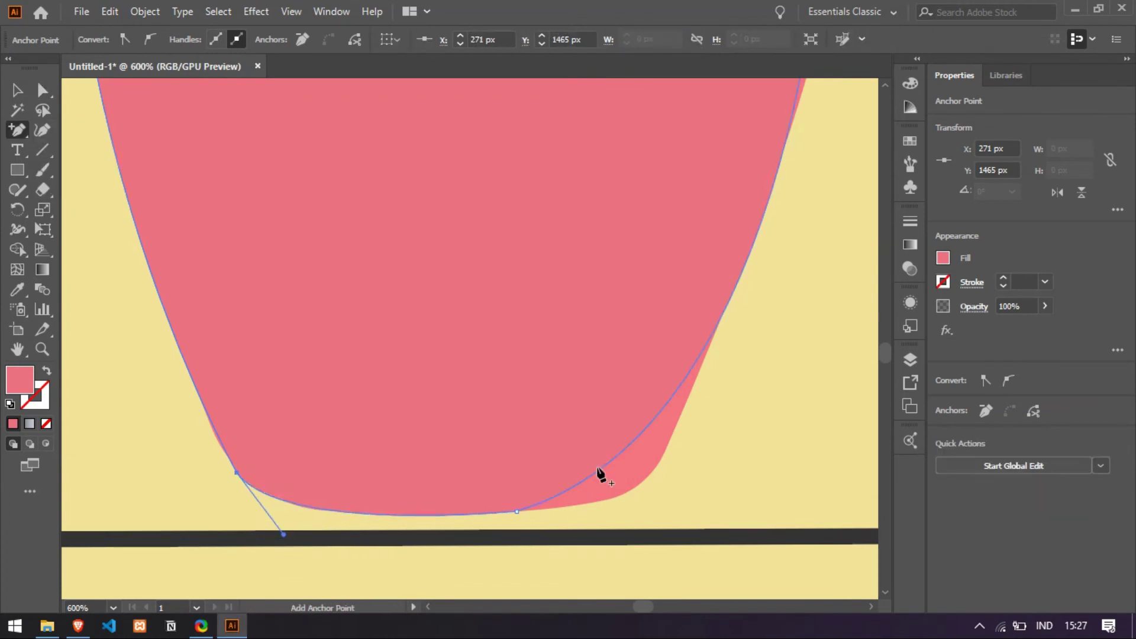
key("a")
left_click_drag(609, 460, 633, 487)
left_click_drag(832, 328, 803, 288)
scroll(801, 288, "down", 3)
scroll(621, 266, "up", 2)
left_click_drag(625, 278, 619, 274)
Step: Add anchors on both sides of the shading's front foot and pull the outer one onto the leg's outline
scroll(619, 278, "down", 4)
scroll(704, 390, "up", 4)
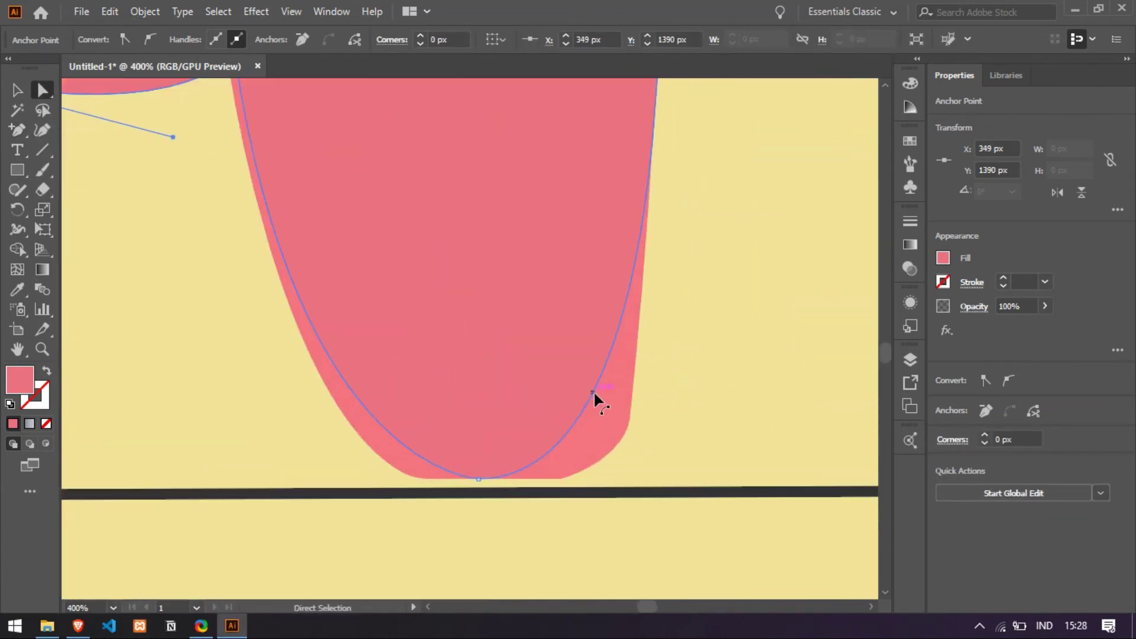
left_click(594, 391)
key("plus")
left_click(603, 374)
left_click(616, 407)
key("Return")
left_click(362, 394)
key("a")
left_click_drag(603, 373, 633, 395)
left_click_drag(714, 206, 668, 193)
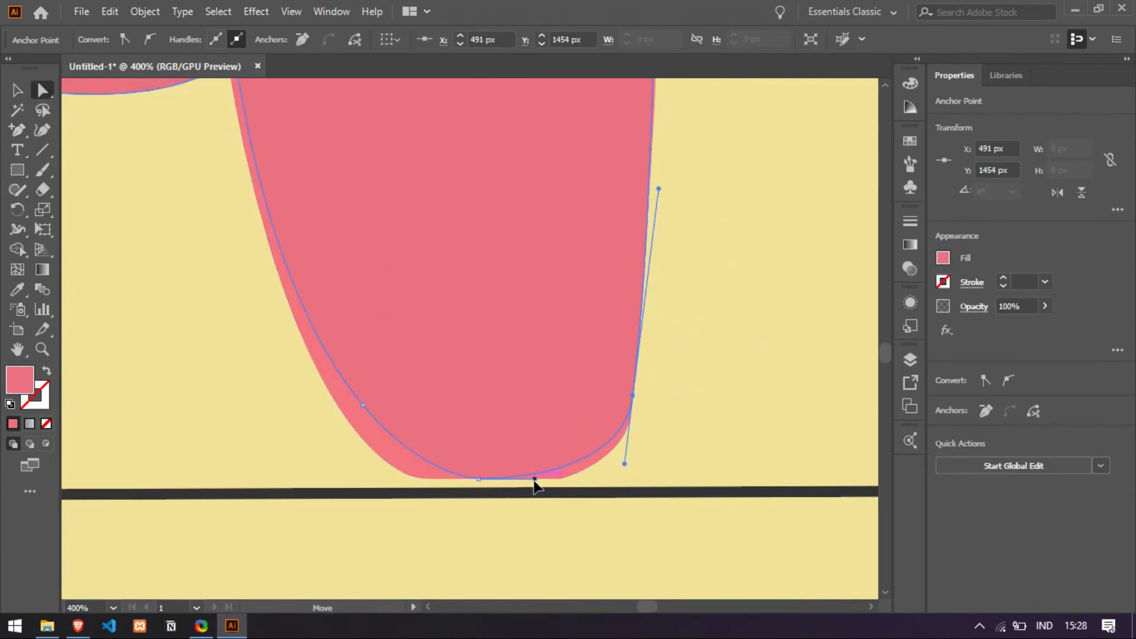
Step: Adjust the front foot's inner and bottom anchors so the shading follows the pink character's sole and inner leg
left_click_drag(360, 496, 224, 598)
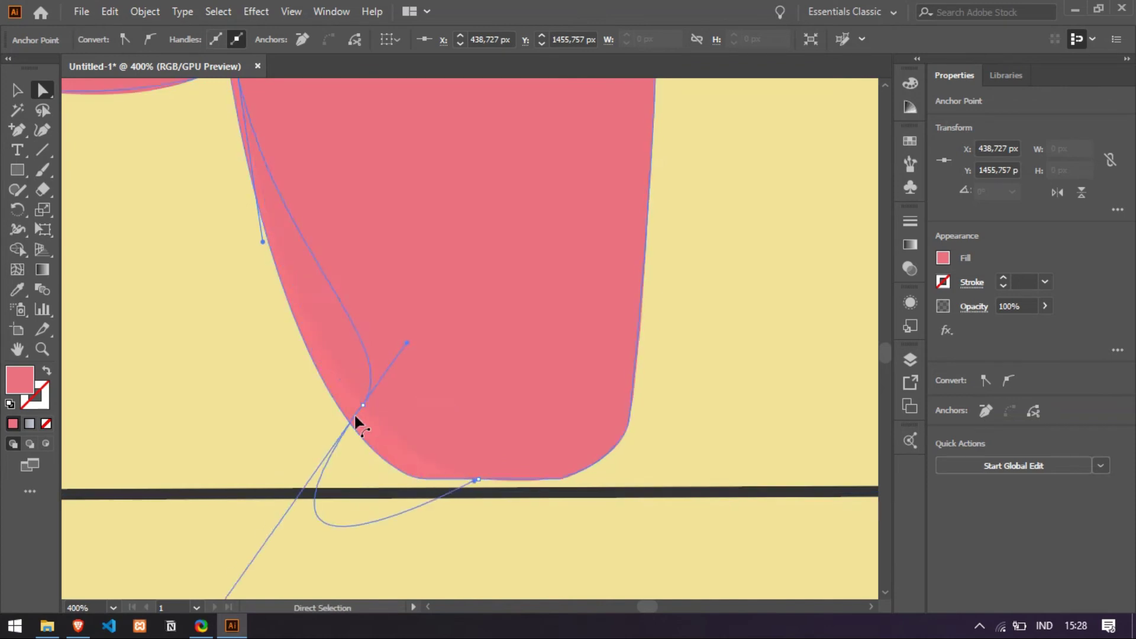
left_click_drag(477, 492, 581, 495)
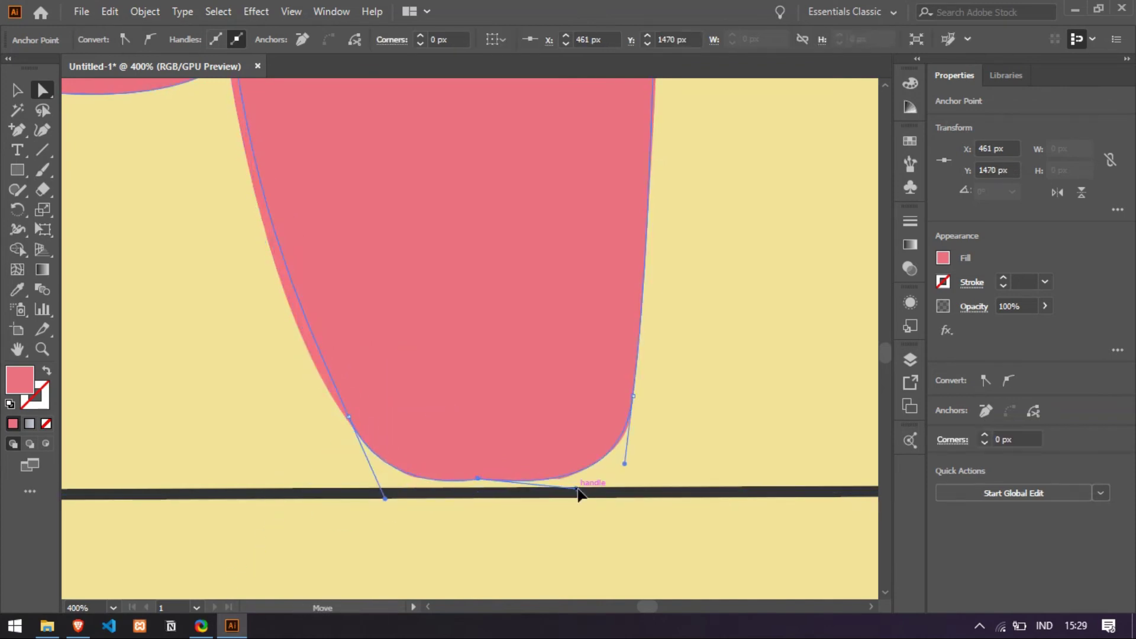
key("ctrl+plus")
left_click_drag(386, 496, 392, 527)
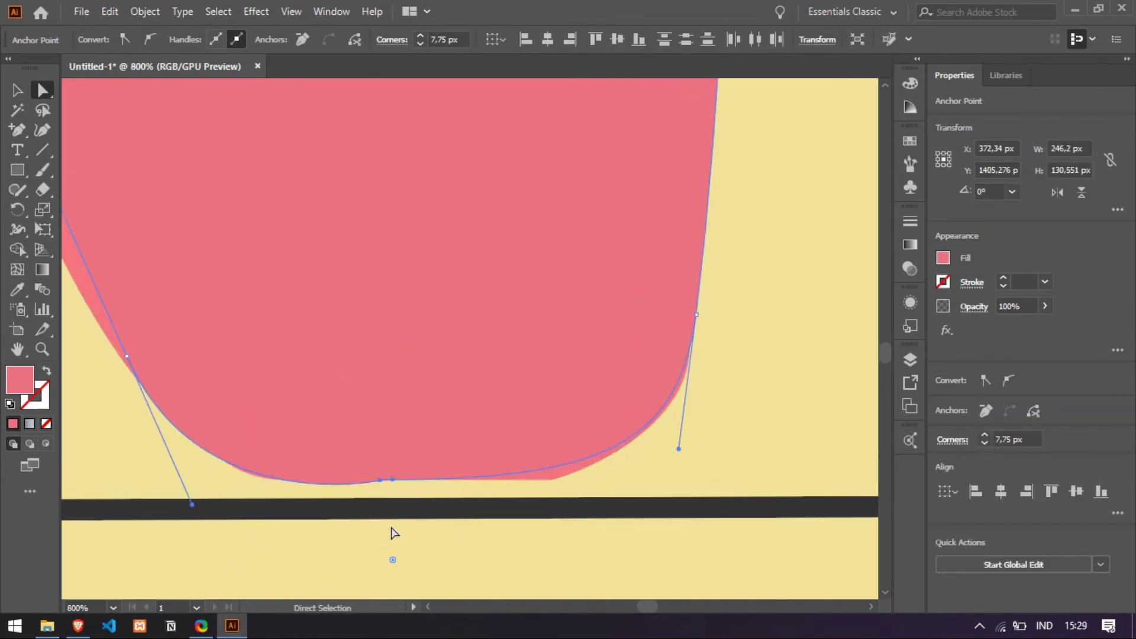
scroll(340, 549, "down", 3)
left_click(171, 218)
scroll(144, 264, "left", 3)
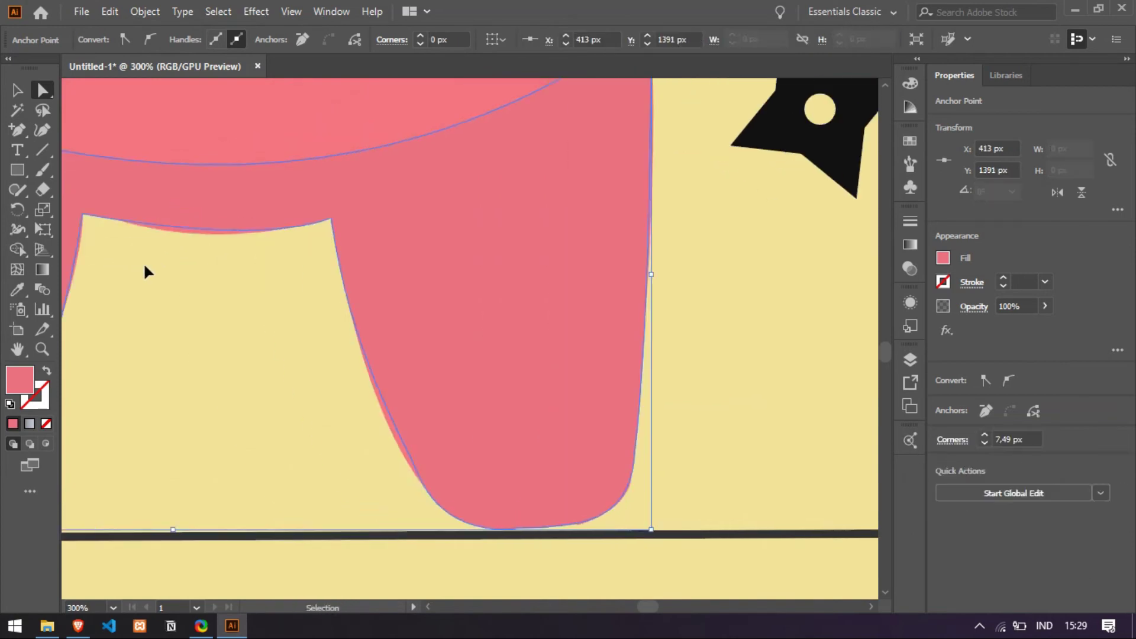
left_click_drag(412, 470, 444, 536)
left_click(17, 89)
key("ctrl+0")
left_click(613, 421)
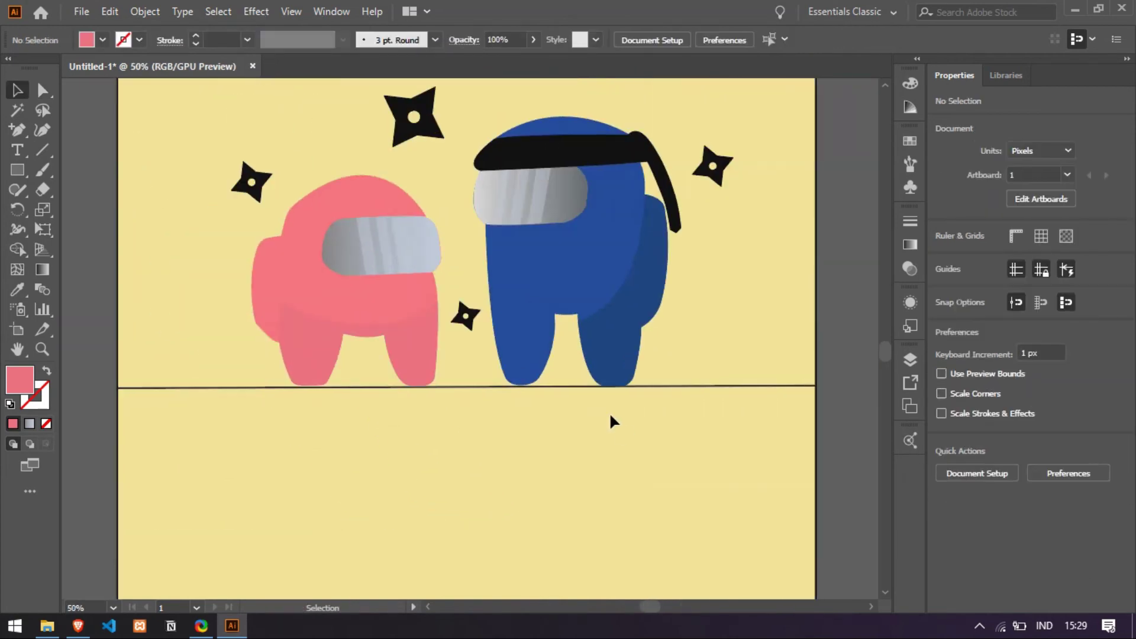
Step: Build a pink cloud about 364 by 183 px from overlapping circles in the upper half of the artboard
key("ctrl+minus")
key("ctrl+minus")
key("ctrl+minus")
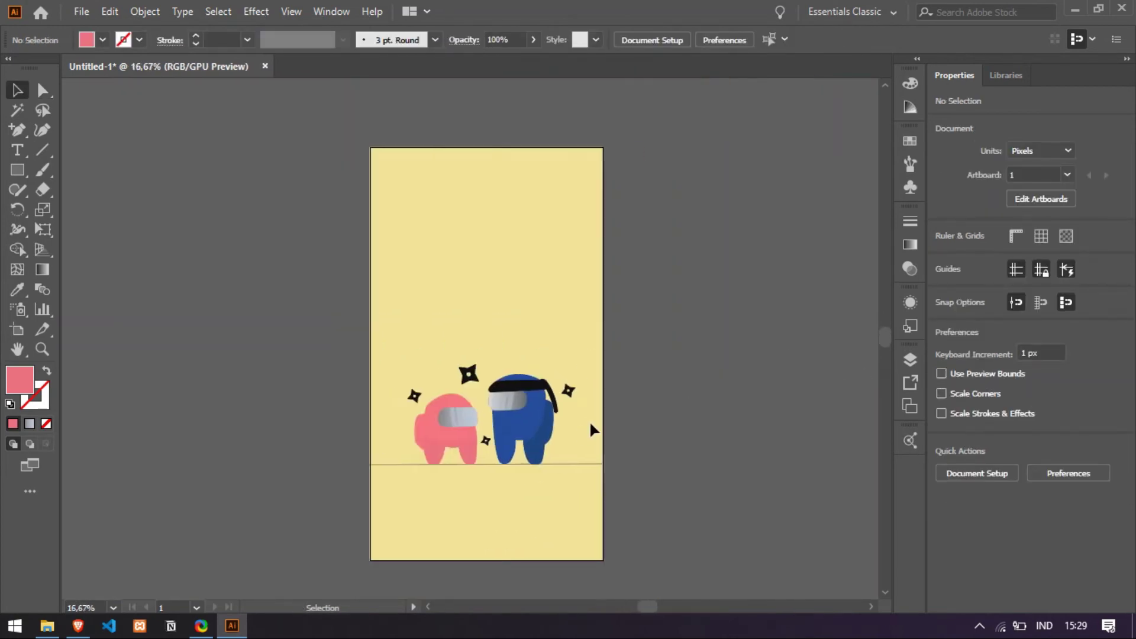
key("ctrl+plus")
left_click_drag(285, 179, 344, 238)
mouse_move(373, 199)
left_mouse_down()
mouse_move(401, 227)
mouse_move(406, 195)
mouse_move(379, 191)
left_mouse_up()
left_click(208, 167, "ctrl")
left_click(16, 90)
left_click(386, 213)
mouse_move(363, 207)
left_mouse_down()
mouse_move(284, 206)
mouse_move(379, 222)
left_mouse_up()
key("ctrl+g")
Step: Cover the cloud's lower half with a black rectangle and use it to trim the cloud to a flat base
right_click(17, 170)
left_click(71, 171)
mouse_move(240, 208)
left_mouse_down()
mouse_move(408, 249)
mouse_move(252, 186)
left_mouse_up()
double_click(19, 380)
left_click(136, 322)
left_click(477, 226)
left_click(17, 89)
left_click(317, 195)
left_click(381, 231, "shift")
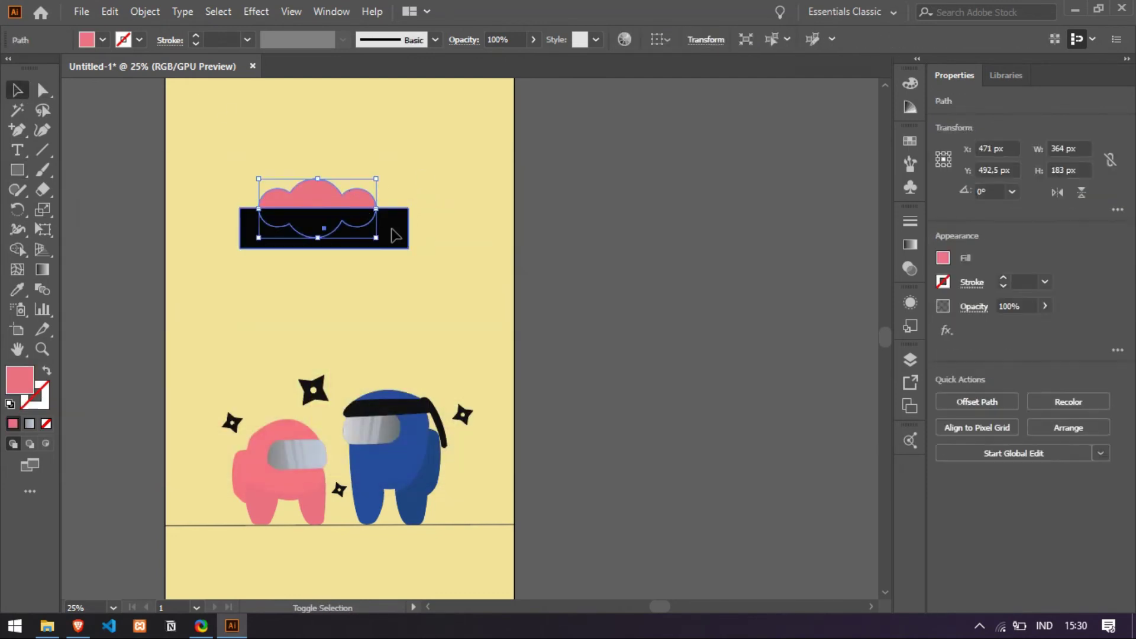
Step: Duplicate the flat-bottomed cloud into five scattered clouds of different sizes and fill the smallest one light blue
left_click_drag(337, 203, 301, 243)
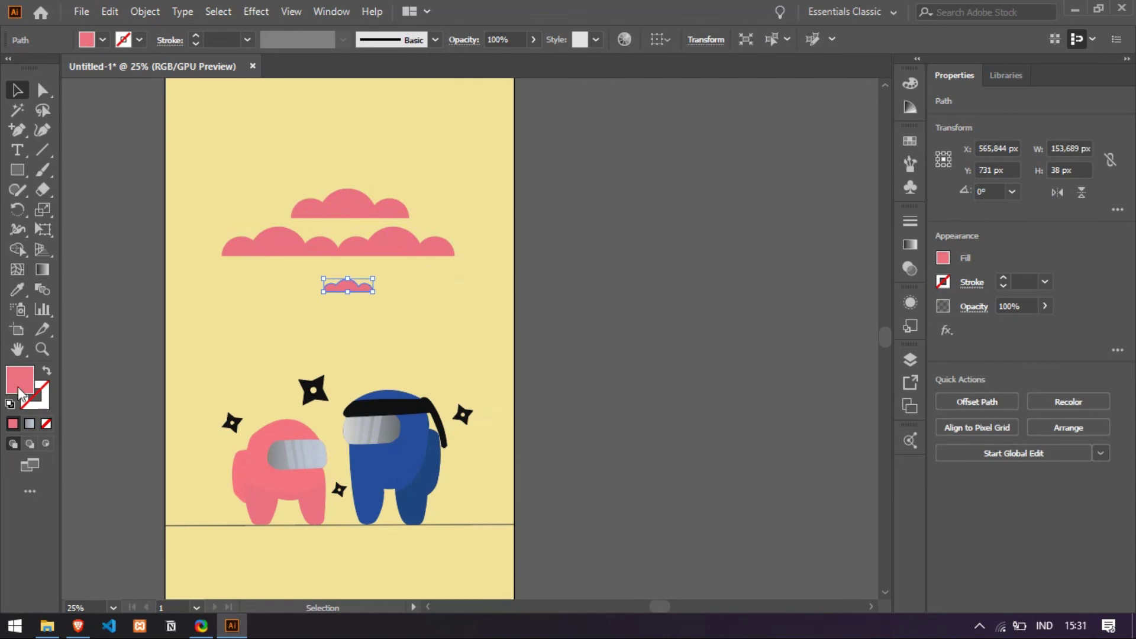
double_click(20, 391)
left_click_drag(322, 225, 322, 317)
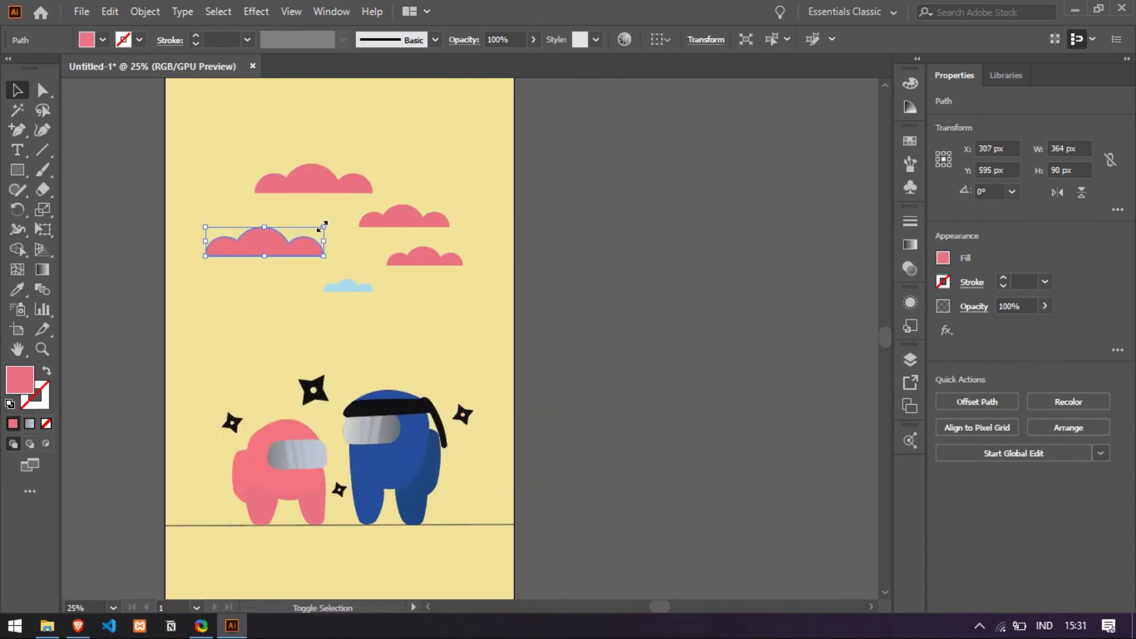
left_click_drag(322, 226, 313, 229)
Step: Copy the smallest cloud's light blue fill onto the four pink clouds
left_click(305, 311)
left_click(315, 184)
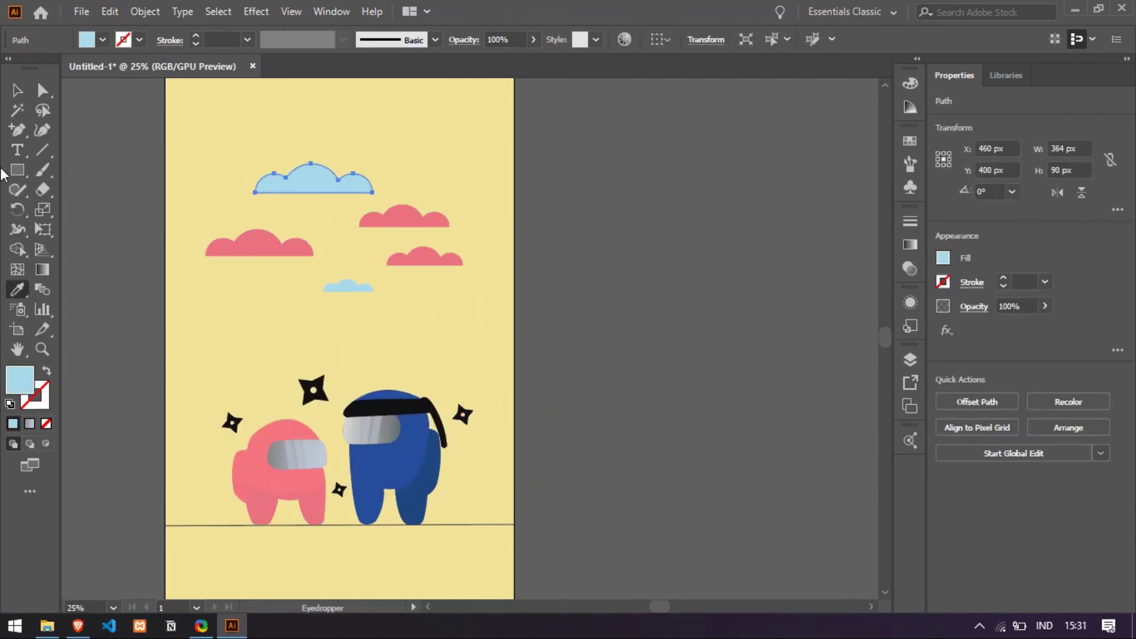
left_click(17, 90)
left_click(321, 332)
left_click(259, 245)
left_click(17, 289)
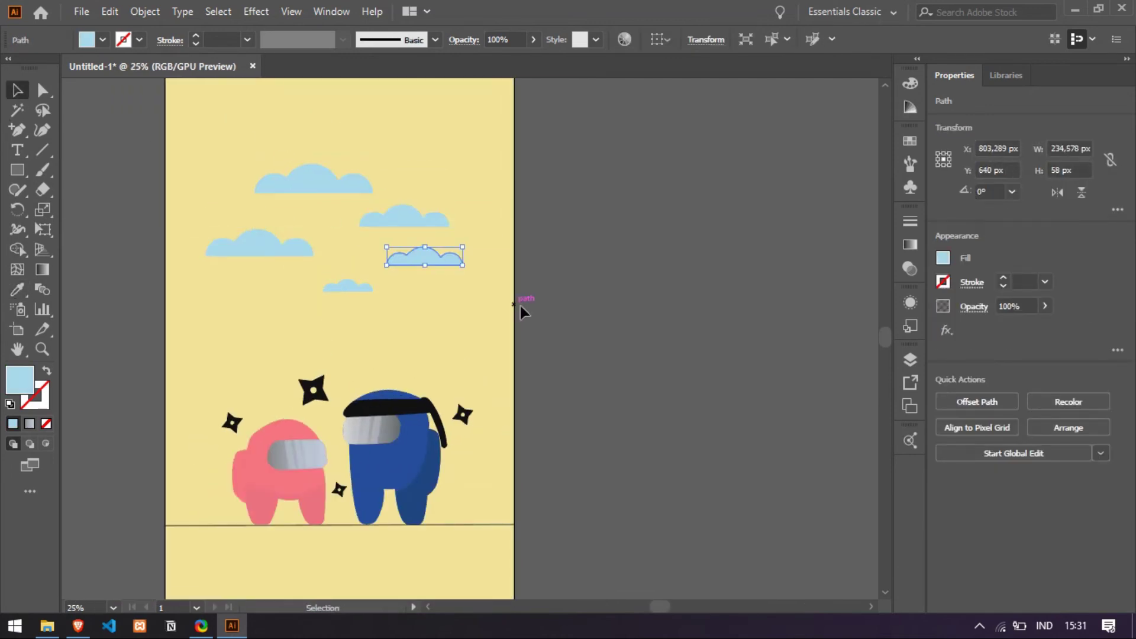
Step: Fill all five clouds with the pink sampled from the pink character's body
scroll(529, 309, "down", 1)
left_click(547, 360)
left_click_drag(330, 216, 468, 324)
left_click(17, 289)
left_click(365, 392)
left_click(17, 90)
left_click(520, 307)
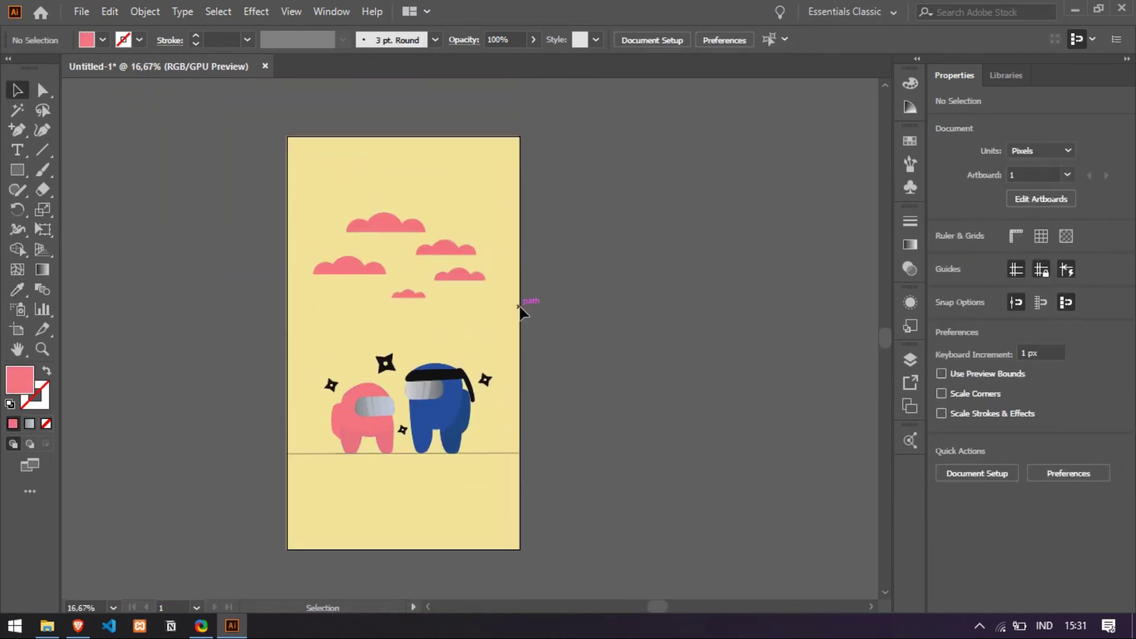
Step: Fill the two clouds above the blue character with the blue of its body
left_click_drag(410, 236, 478, 277)
key("i")
left_click(454, 406)
key("v")
left_click(461, 316)
Step: Duplicate the two blue clouds below the larger pink ones and move the smallest pink cloud slightly higher
scroll(460, 316, "up", 1)
left_click_drag(395, 203, 482, 258)
left_click_drag(439, 213, 296, 281)
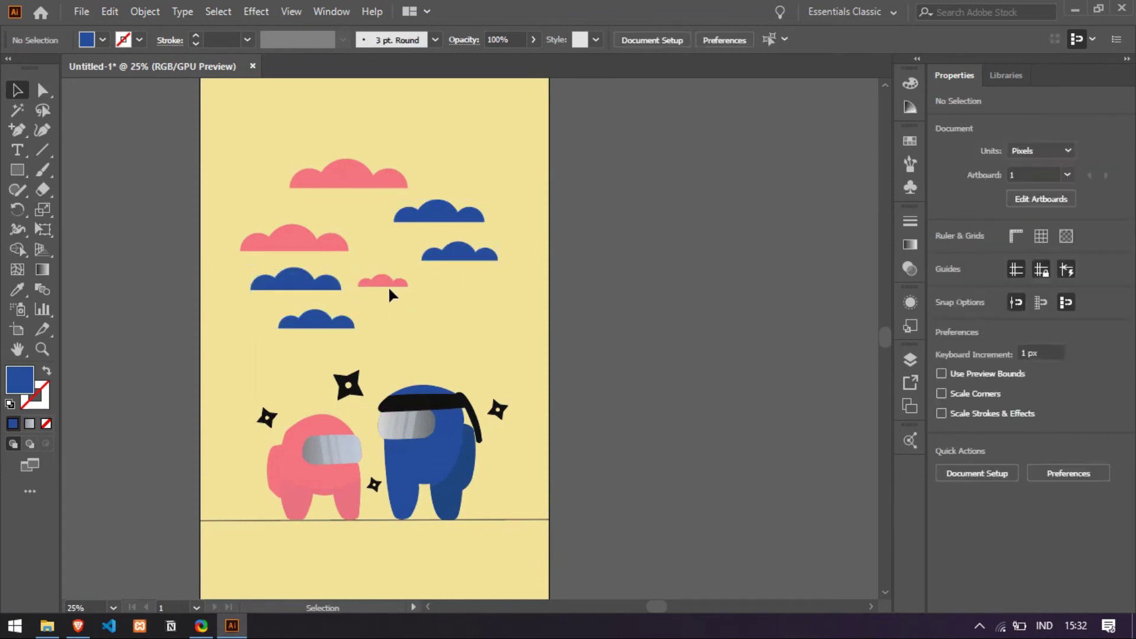
left_click_drag(387, 284, 393, 260)
left_click_drag(317, 320, 421, 303)
Step: Try a different fill colour on the two duplicated blue clouds and delete them
left_click(293, 276, "shift")
double_click(20, 380)
left_click(205, 241)
left_click_drag(322, 302, 491, 350)
left_click(465, 229)
left_click(504, 348)
scroll(500, 349, "down", 2)
key("Delete")
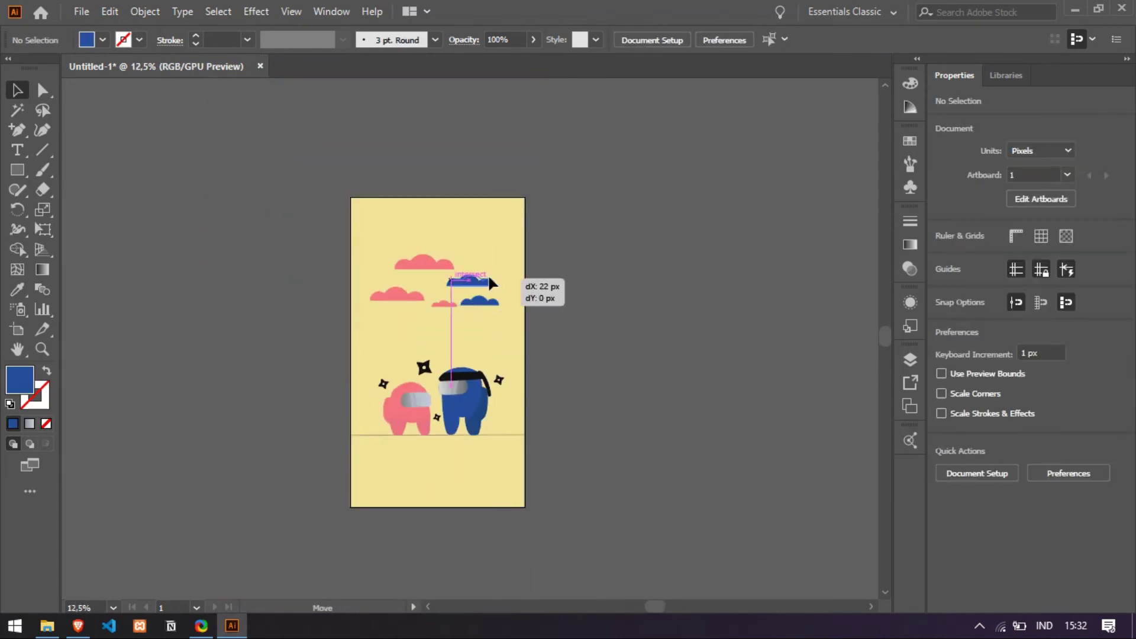
Step: Draw a pink 116 px circle above the topmost cloud and flank it with smaller circles as a new cloud
scroll(502, 334, "up", 1)
left_click_drag(17, 170, 59, 210)
scroll(429, 172, "up", 2)
mouse_move(330, 167)
left_mouse_down()
mouse_move(391, 214)
mouse_move(381, 208)
mouse_move(388, 194)
left_mouse_up()
key("v")
left_click(439, 182)
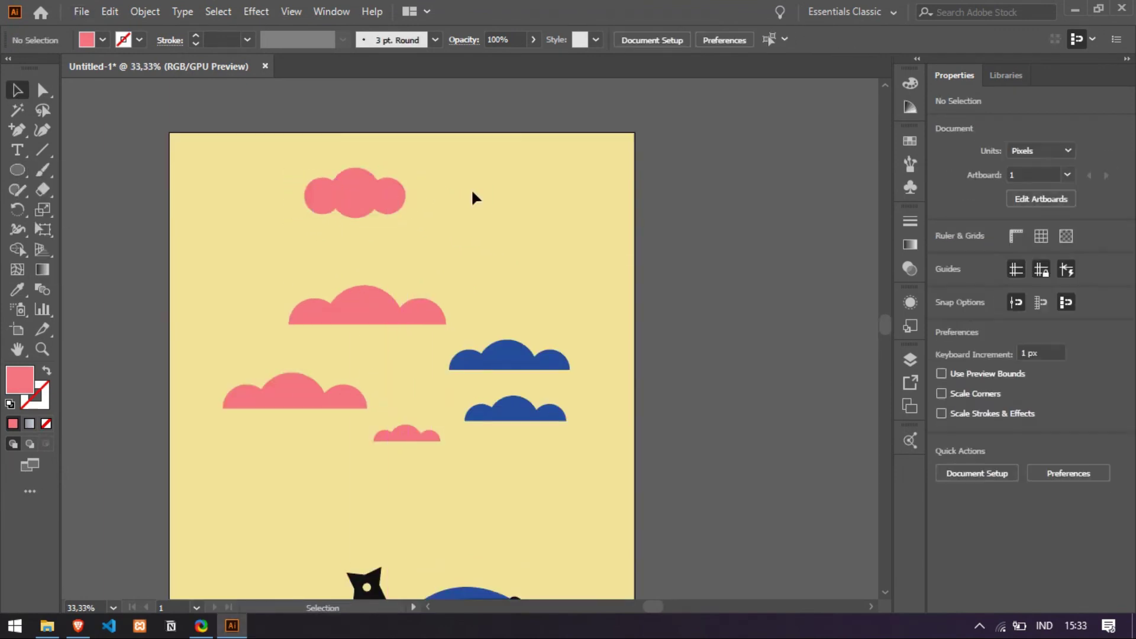
Step: Undo the smaller flanking circles and place a second 116 px circle beside the first so the two overlap
key("ctrl+z")
key("ctrl+z")
key("ctrl+z")
left_click_drag(456, 171, 354, 204)
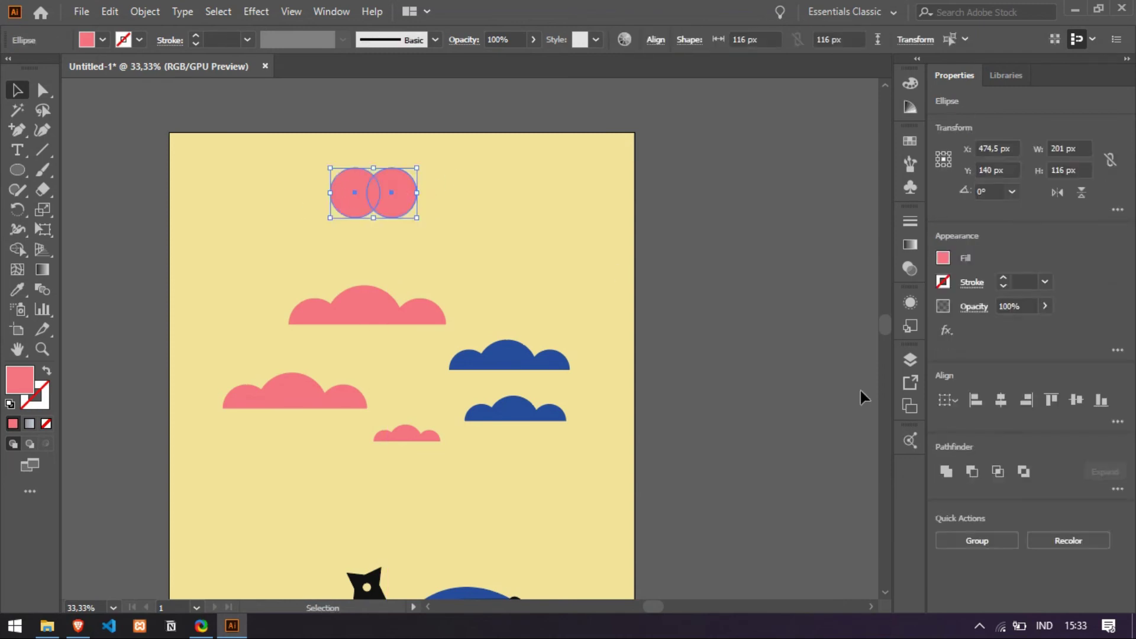
left_click(453, 207)
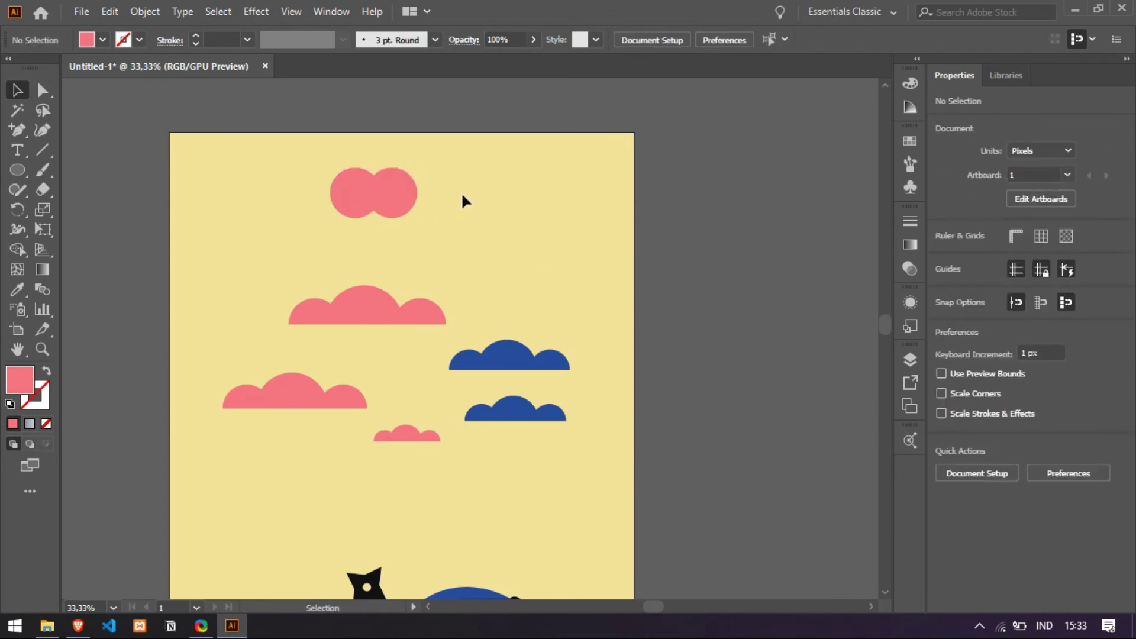
Step: Try covering the lower part of the two circles with a 289 by 100 px rectangle filled near-black #070707
left_click_drag(21, 178, 47, 169)
left_click_drag(321, 181, 446, 224)
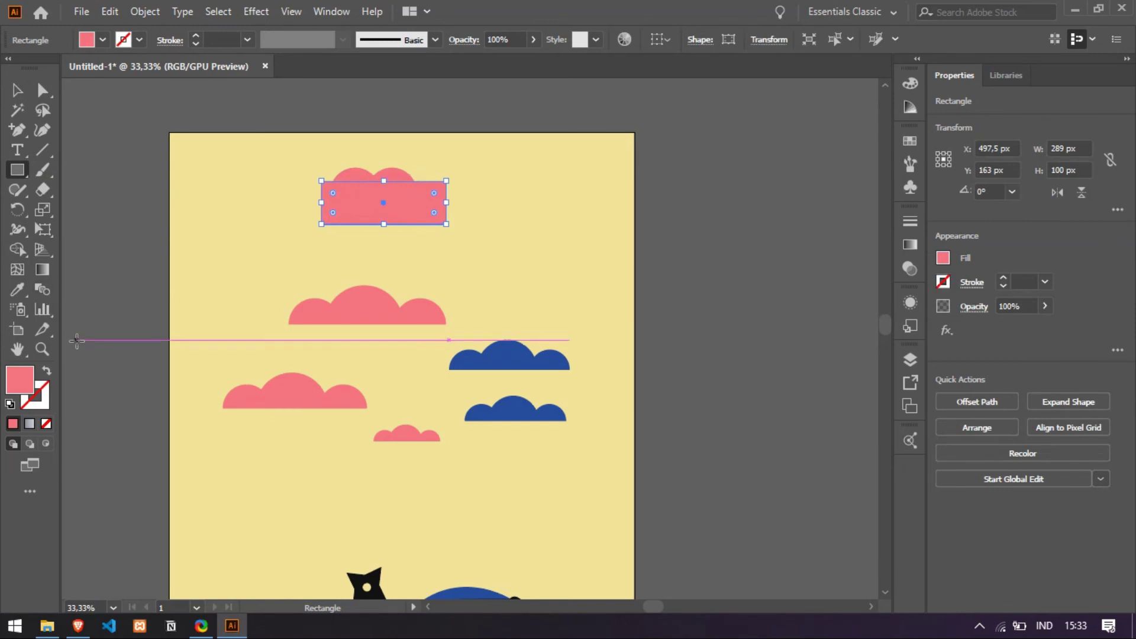
left_click_drag(17, 170, 71, 163)
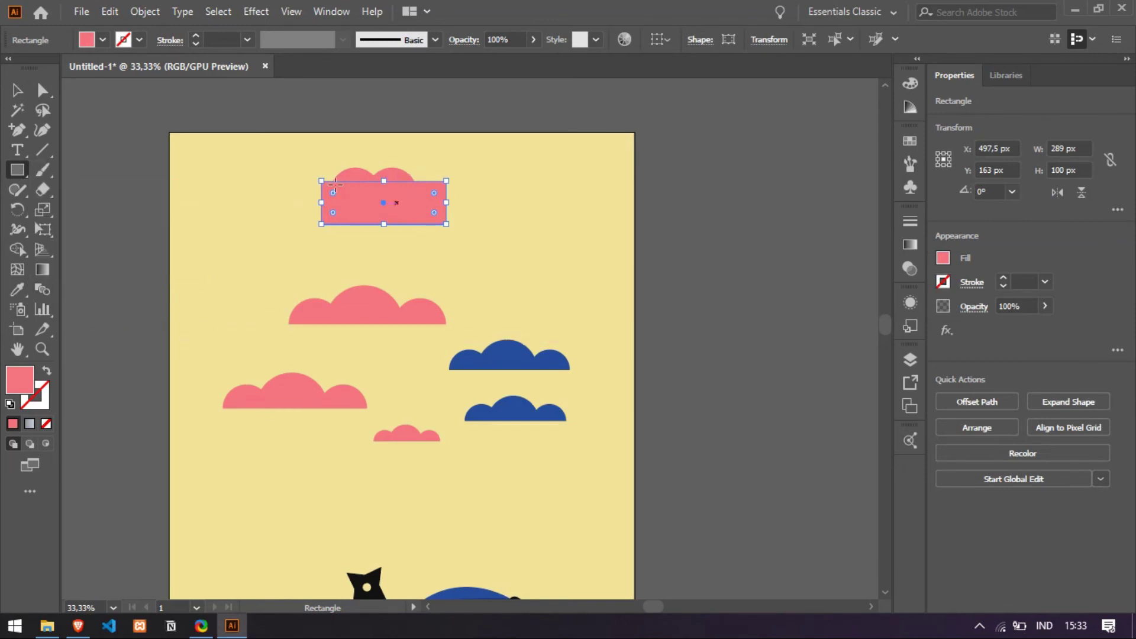
key("v")
left_click_drag(399, 197, 397, 198)
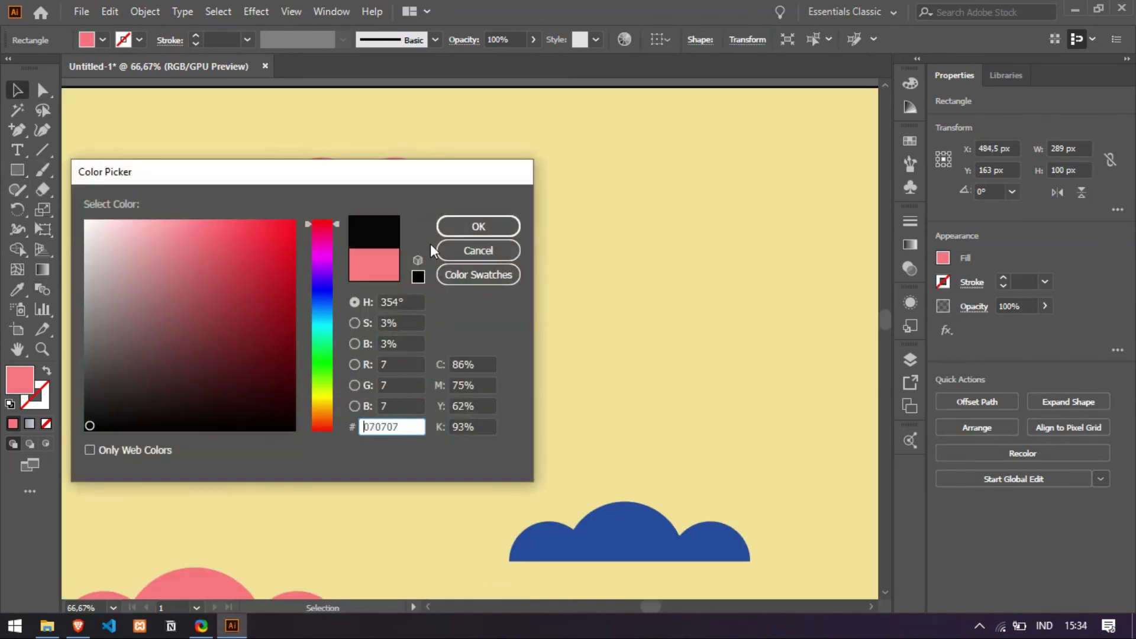
key("Return")
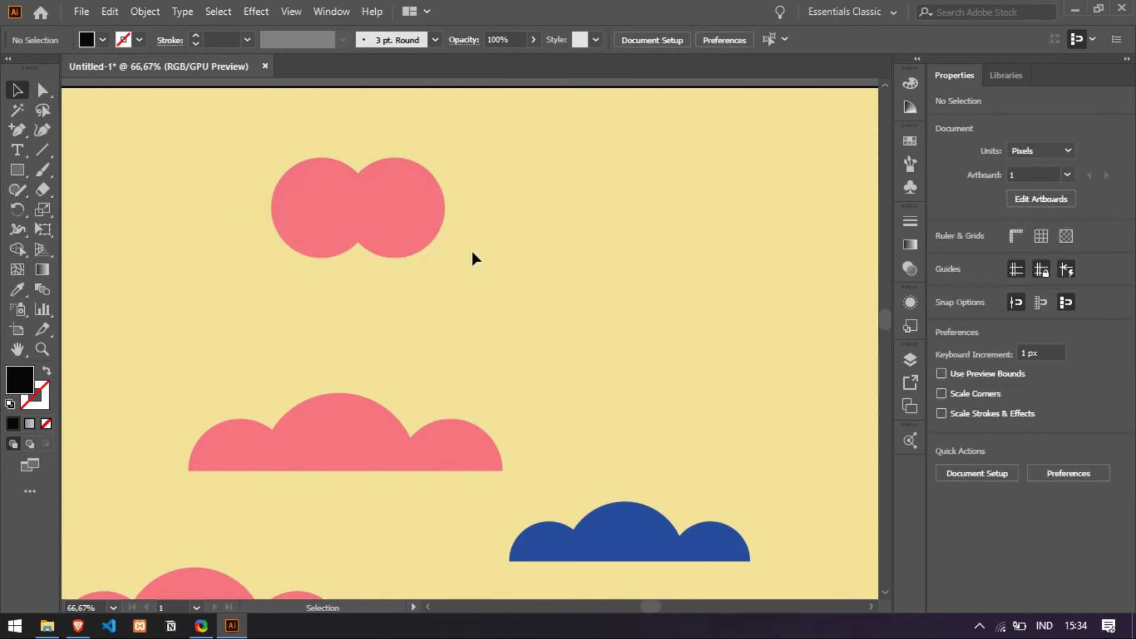
Step: Cut the two circles down to a thin double-arc bird, move it beside the topmost pink cloud and fill it near-black #0A0A0A
left_click_drag(396, 246, 374, 224)
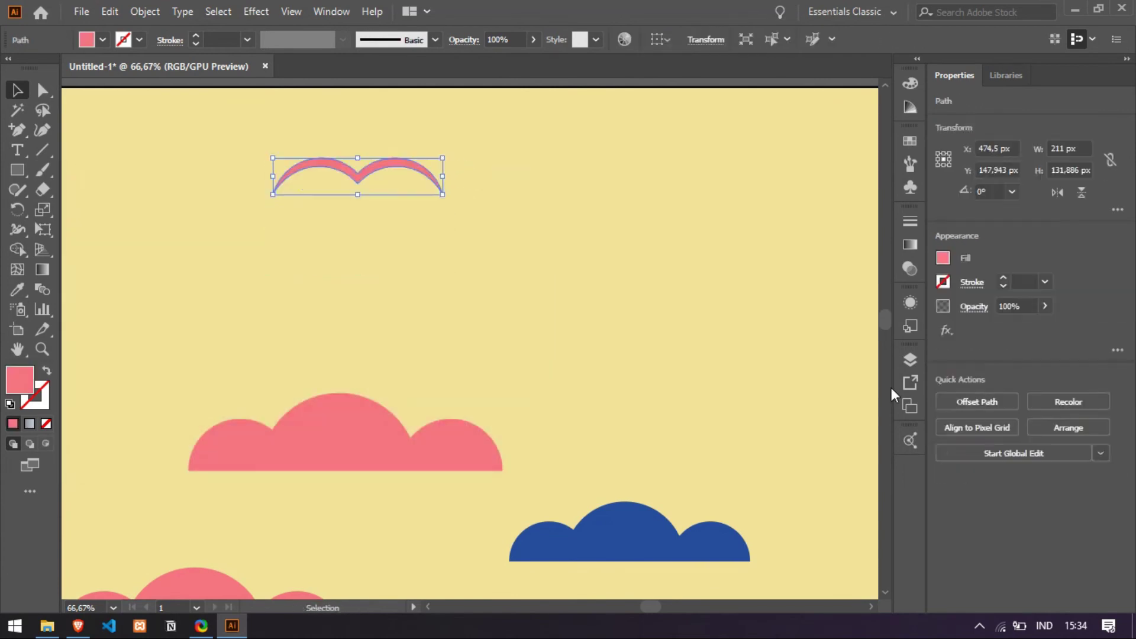
key("ctrl+minus")
key("ctrl+minus")
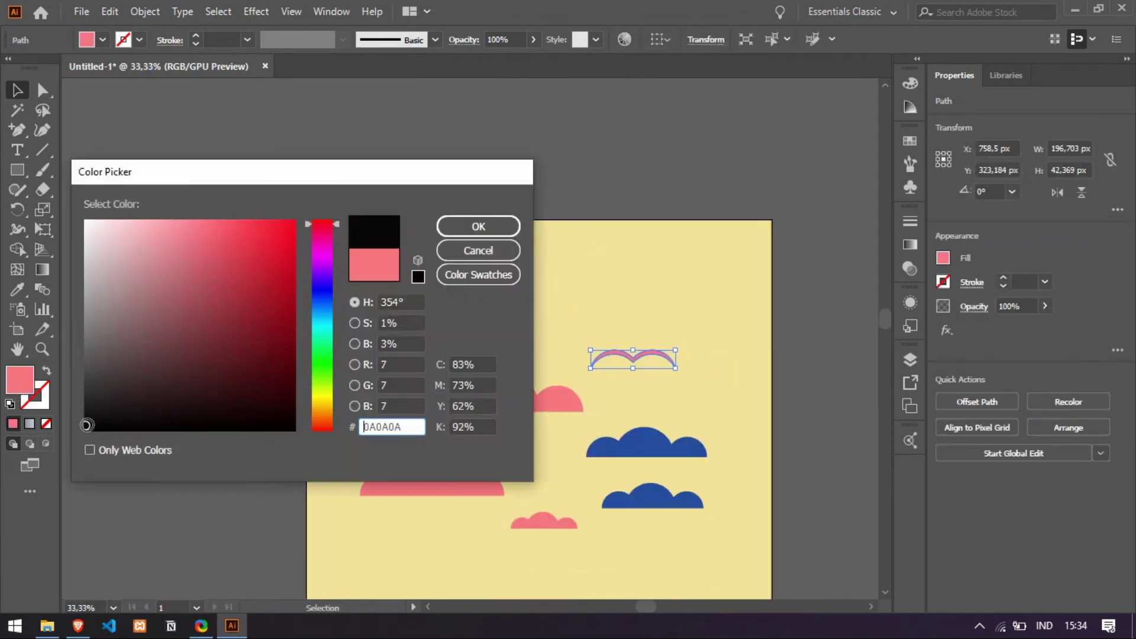
key("Return")
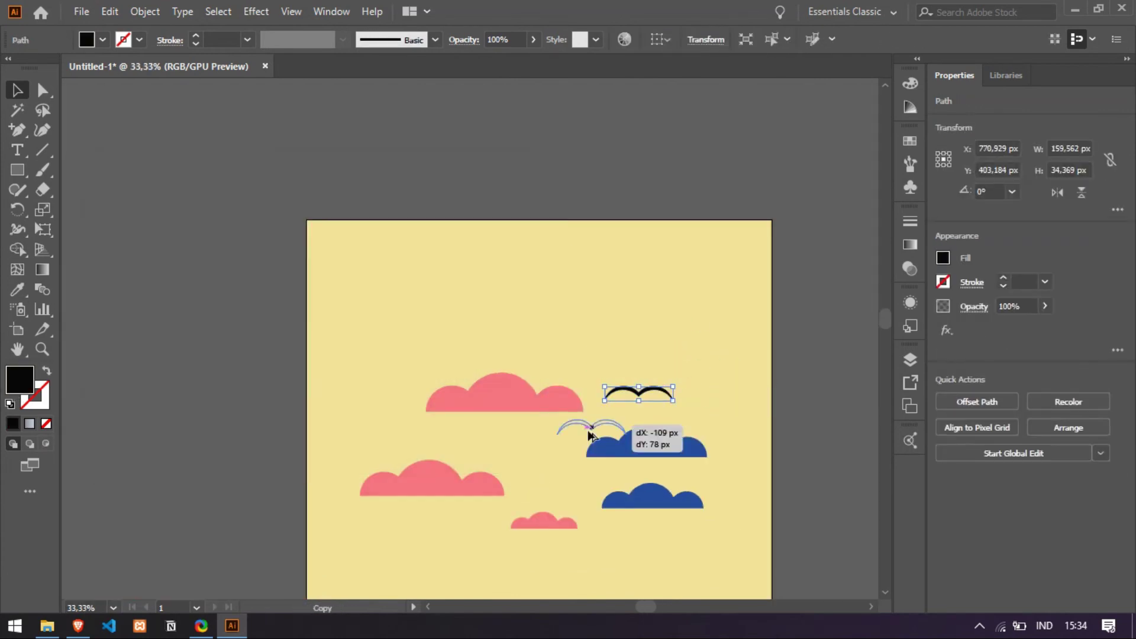
Step: Scatter four copies of the black bird at different sizes among and below the pink and blue clouds
left_click_drag(407, 432, 397, 525)
scroll(396, 524, "down", 2)
left_click_drag(563, 384, 556, 408)
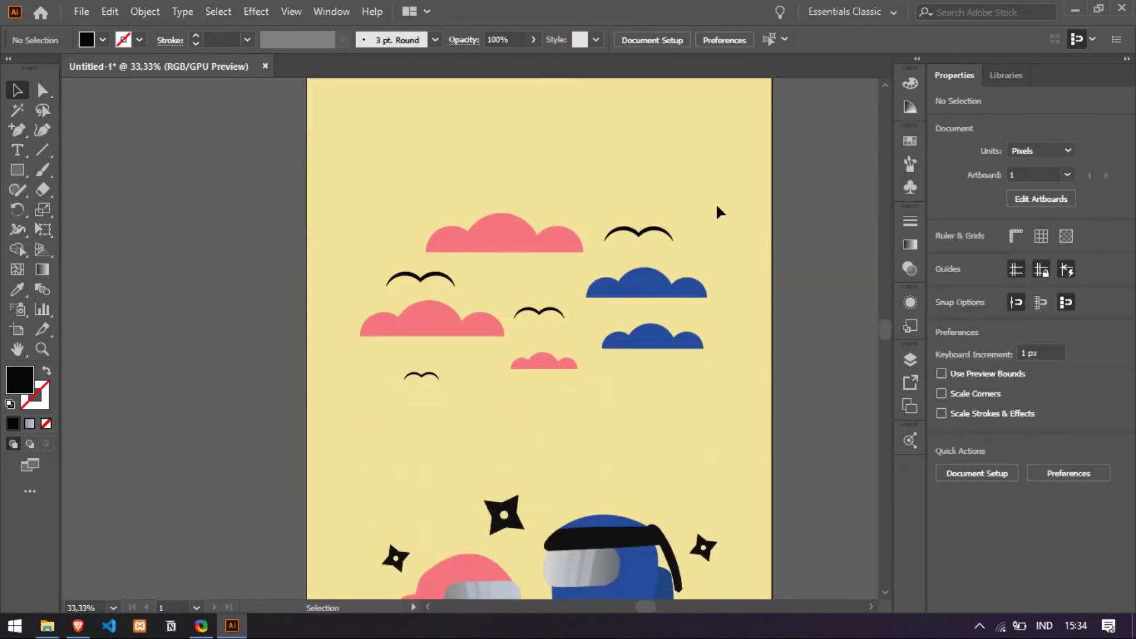
key("ctrl+minus")
left_click_drag(554, 270, 569, 272)
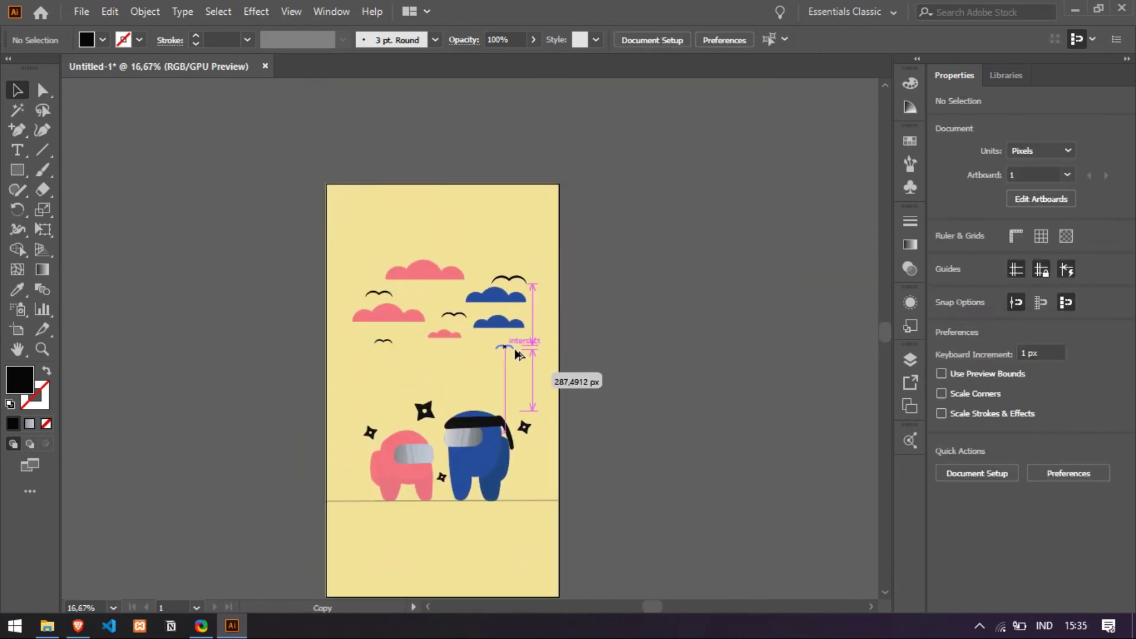
left_click_drag(520, 368, 508, 313)
Step: Try fill colours sampled from the background and the pink character on the ground line beneath the characters
scroll(534, 479, "up", 2)
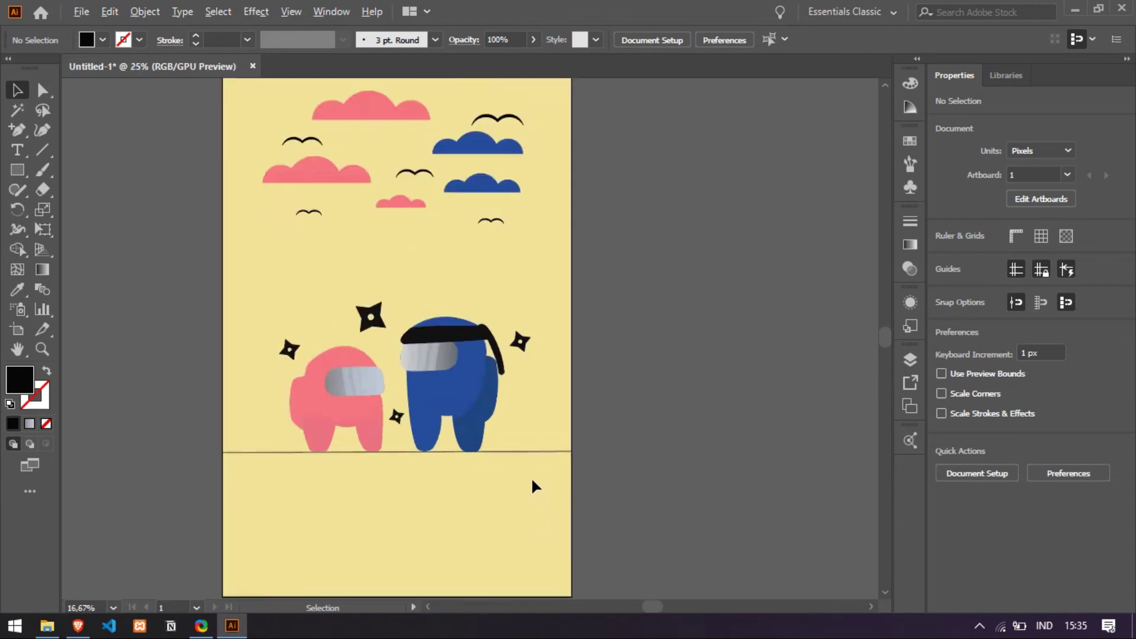
left_click(535, 460)
key("i")
left_click(43, 404)
key("ctrl+z")
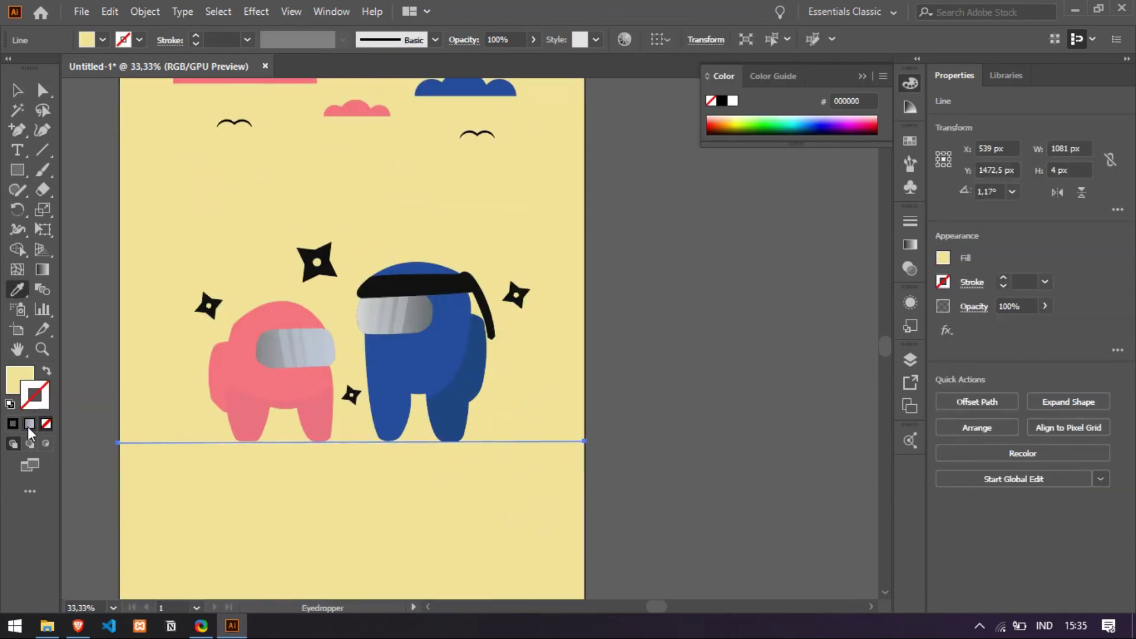
double_click(36, 403)
left_click_drag(326, 408, 328, 400)
left_click(245, 232)
left_click(477, 227)
left_click(231, 375)
left_click(210, 456)
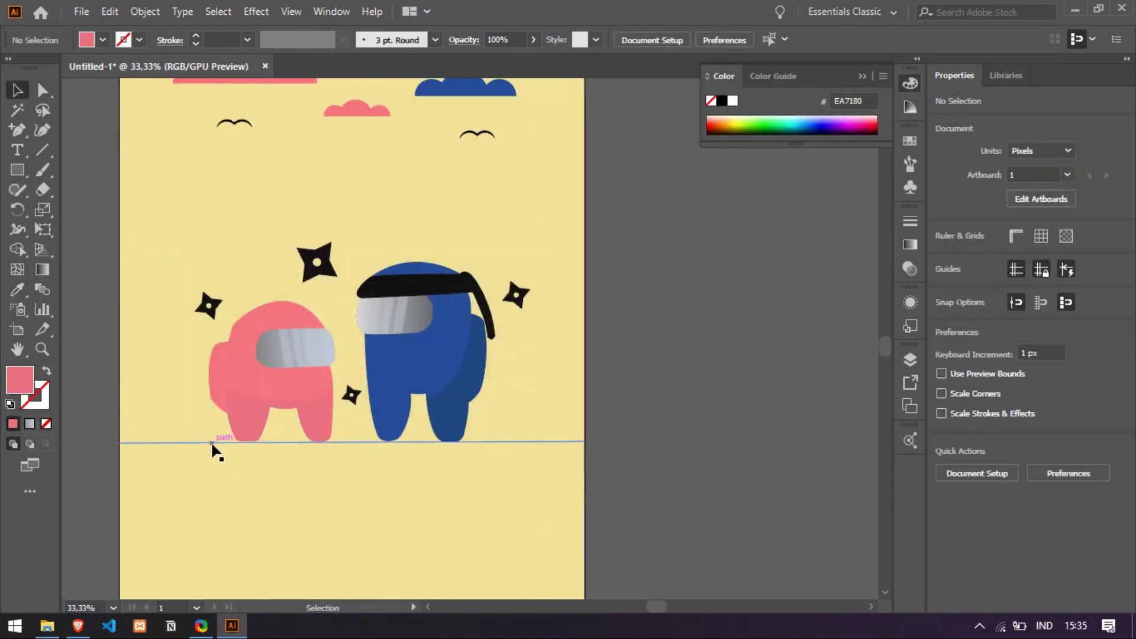
Step: Give the ground line a near-black #161514 stroke with no fill
left_click(212, 443)
double_click(46, 400)
left_click(323, 412)
left_click(257, 254)
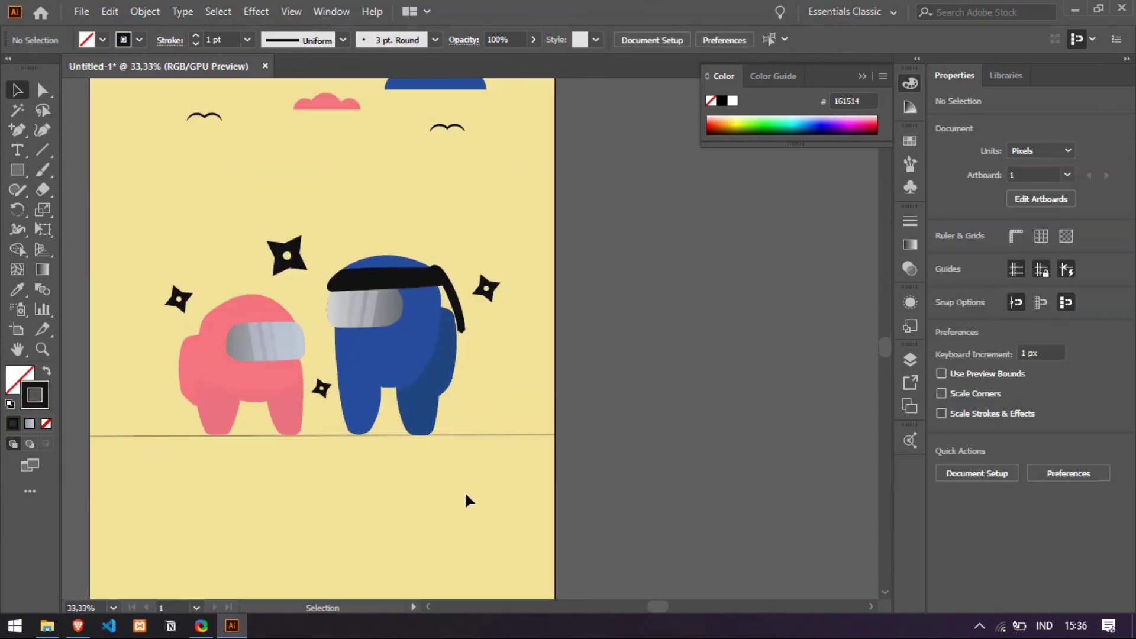
Step: Set the ground line's stroke weight to 2 pt
scroll(465, 495, "down", 2)
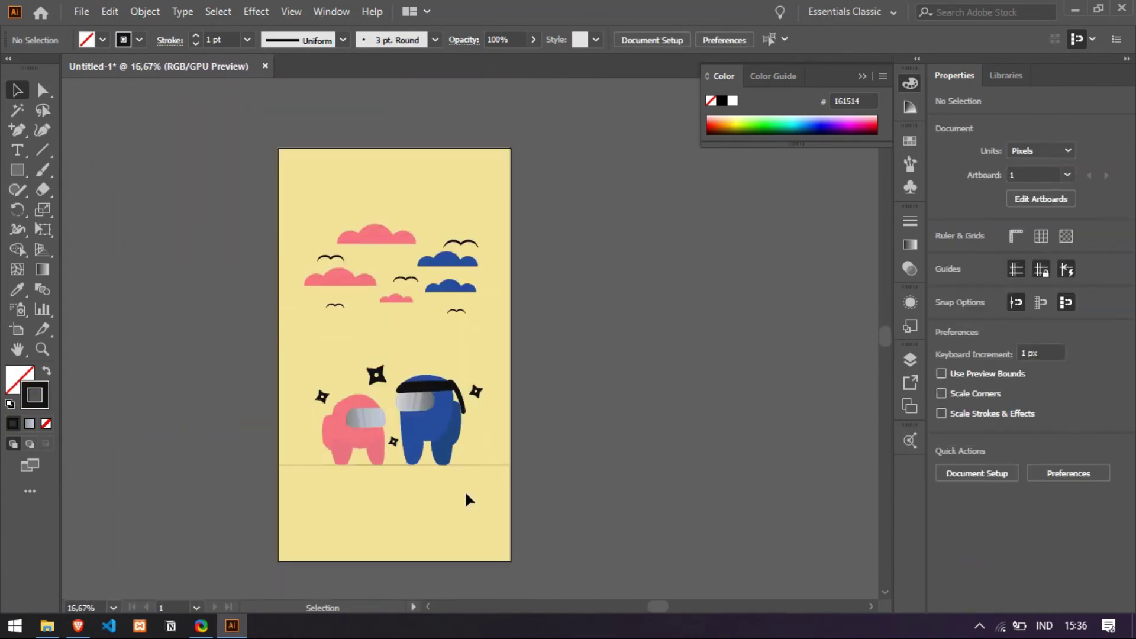
left_click(458, 465)
left_click(1043, 282)
left_click(1064, 352)
left_click(1042, 281)
left_click(1065, 318)
left_click(349, 547)
scroll(426, 488, "up", 4)
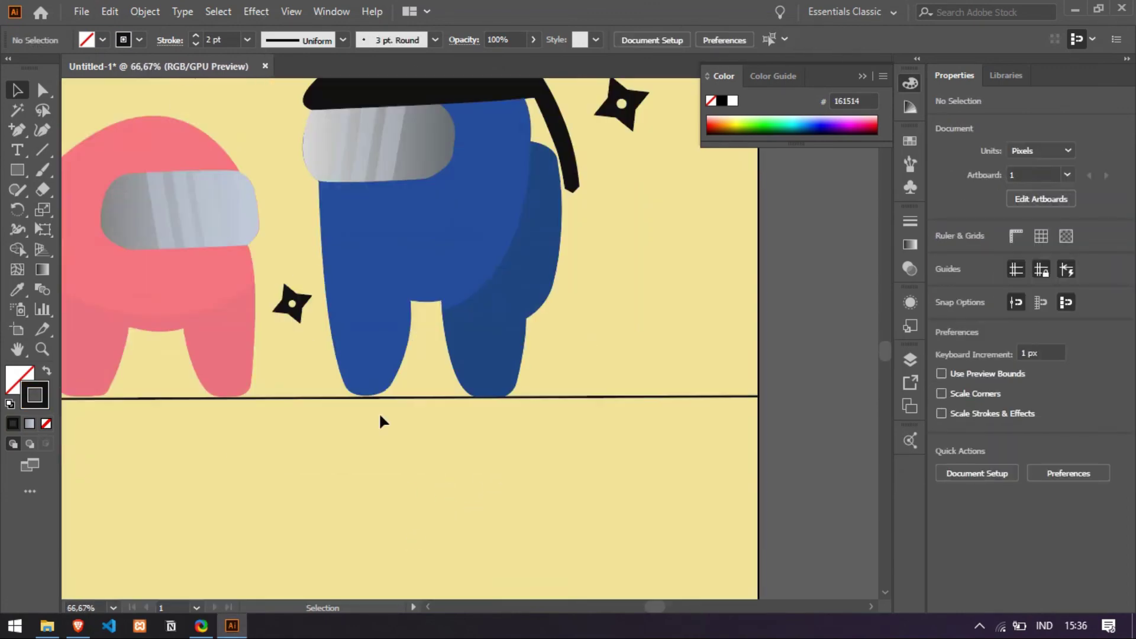
left_click(497, 349)
left_click(446, 491)
scroll(446, 494, "down", 2)
left_click_drag(198, 236, 583, 417)
left_click(507, 494)
scroll(507, 491, "down", 4)
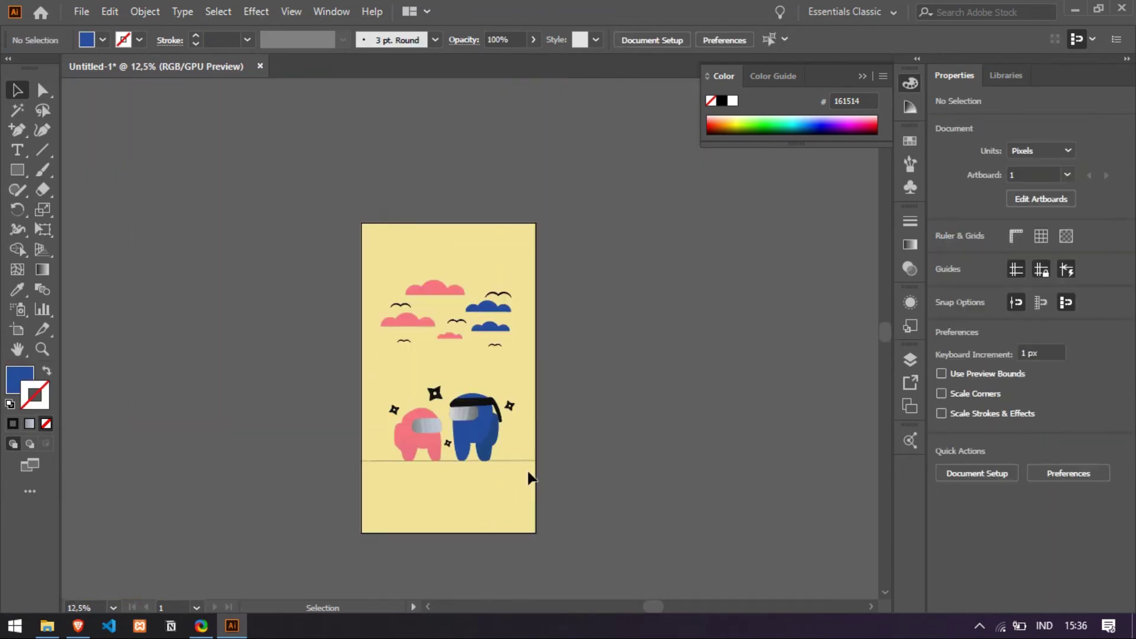
Step: Move the lower blue cloud and the small bird beneath it slightly lower
scroll(534, 432, "up", 2)
left_click_drag(502, 356, 474, 326)
left_click(474, 382)
scroll(482, 556, "down", 2)
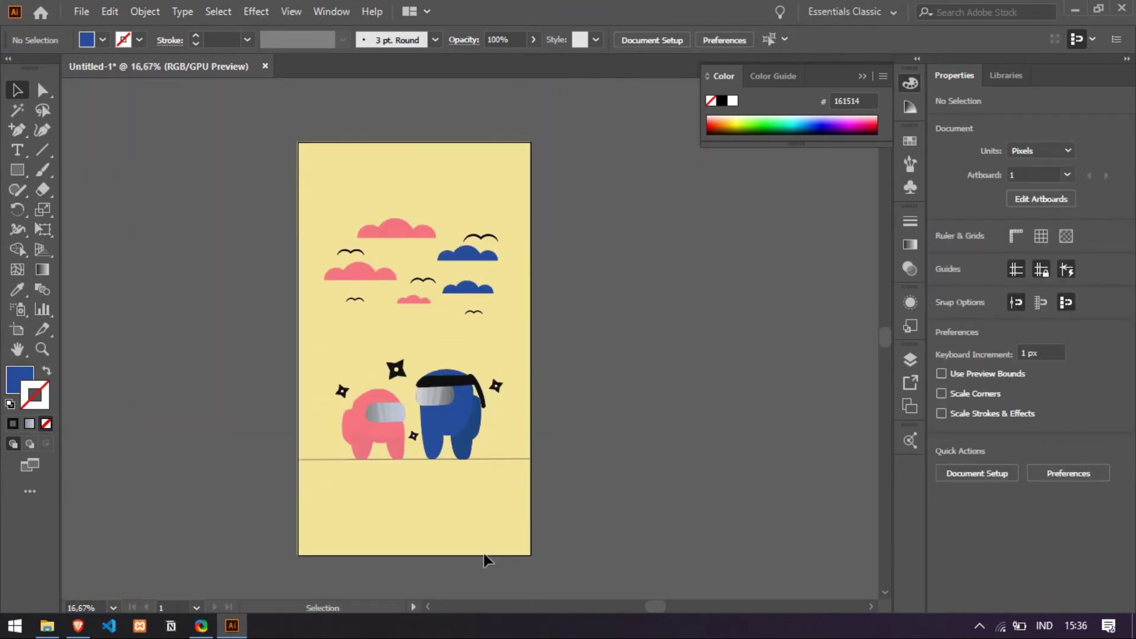
Step: Add the creator's name in capitals as black text near the bottom centre of the artboard
scroll(490, 561, "up", 1)
scroll(489, 561, "up", 1)
key("t")
left_click(378, 517)
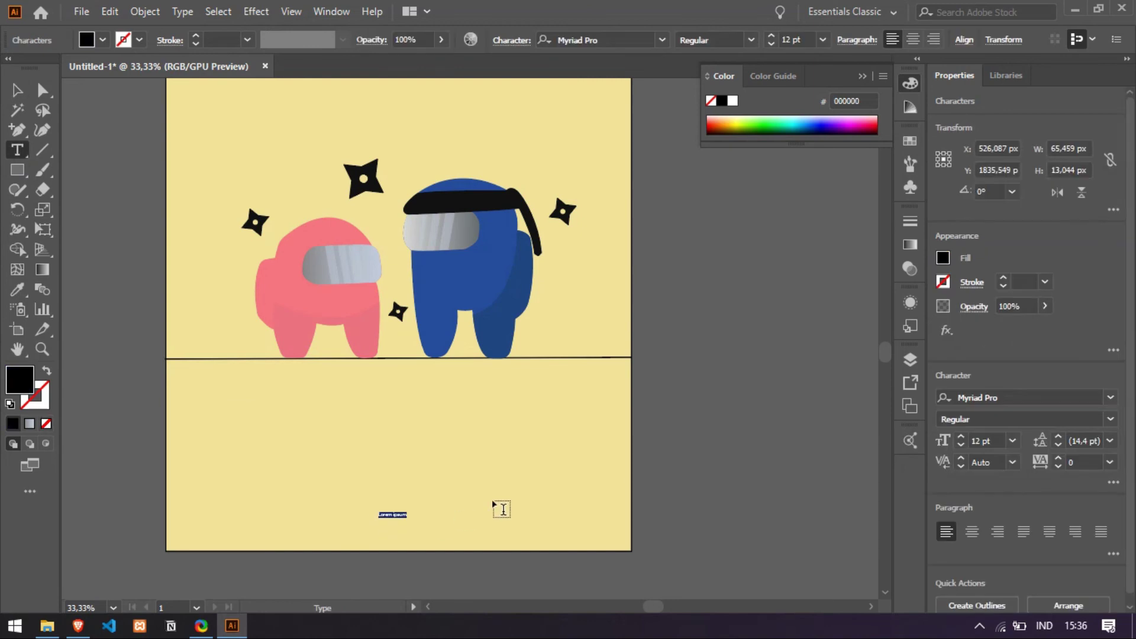
type("YOTH")
Step: Try a Poppins font and a larger font size on the name text
left_click(910, 141)
left_click(909, 165)
type("POPP")
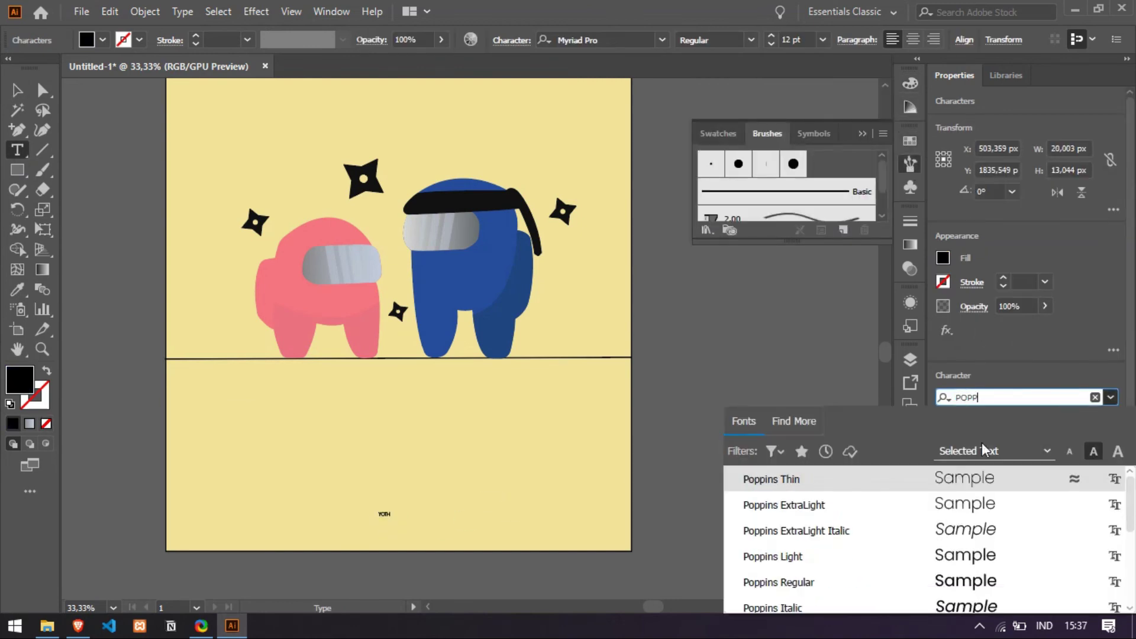
left_click(795, 507)
left_click(1012, 440)
left_click(1027, 314)
double_click(386, 514)
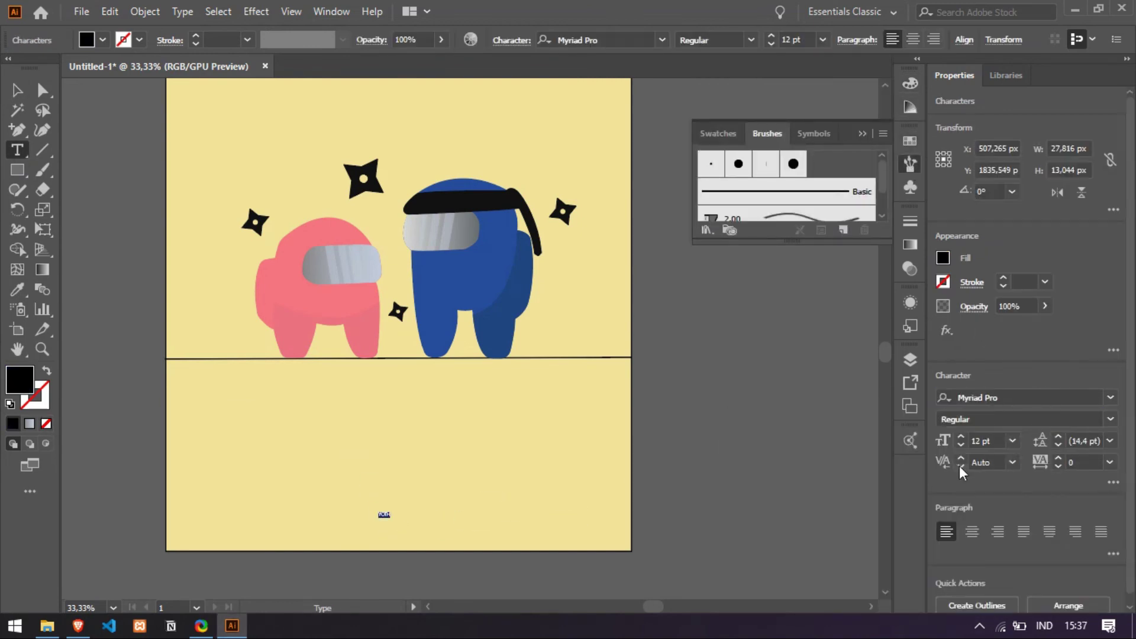
left_click(1012, 441)
left_click(1026, 313)
key("Escape")
Step: Enlarge the name text to 19.88 pt and put a © symbol in front of it
left_click_drag(389, 513, 393, 514)
left_click(393, 488)
left_click(392, 513)
key("ctrl+plus")
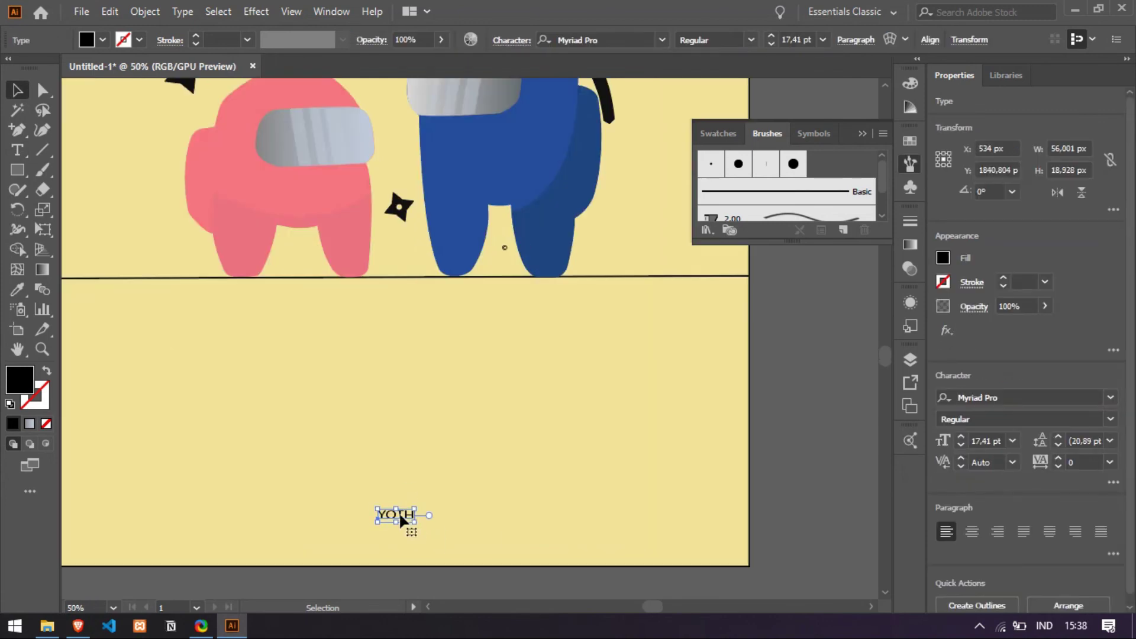
key("BackSpace")
key("Left")
key("Left")
key("Left")
type("©")
left_click_drag(401, 526, 401, 527)
left_click(468, 502)
scroll(468, 502, "down", 1)
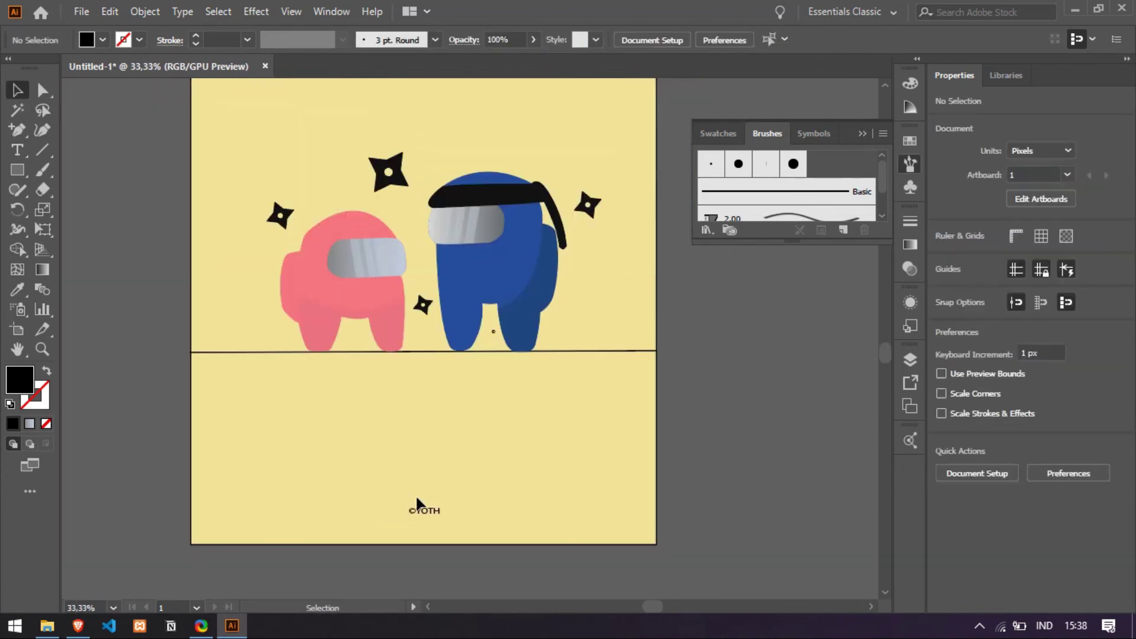
Step: Set the signature's font to Poppins Medium
left_click(422, 511)
left_click(1110, 399)
type("popp")
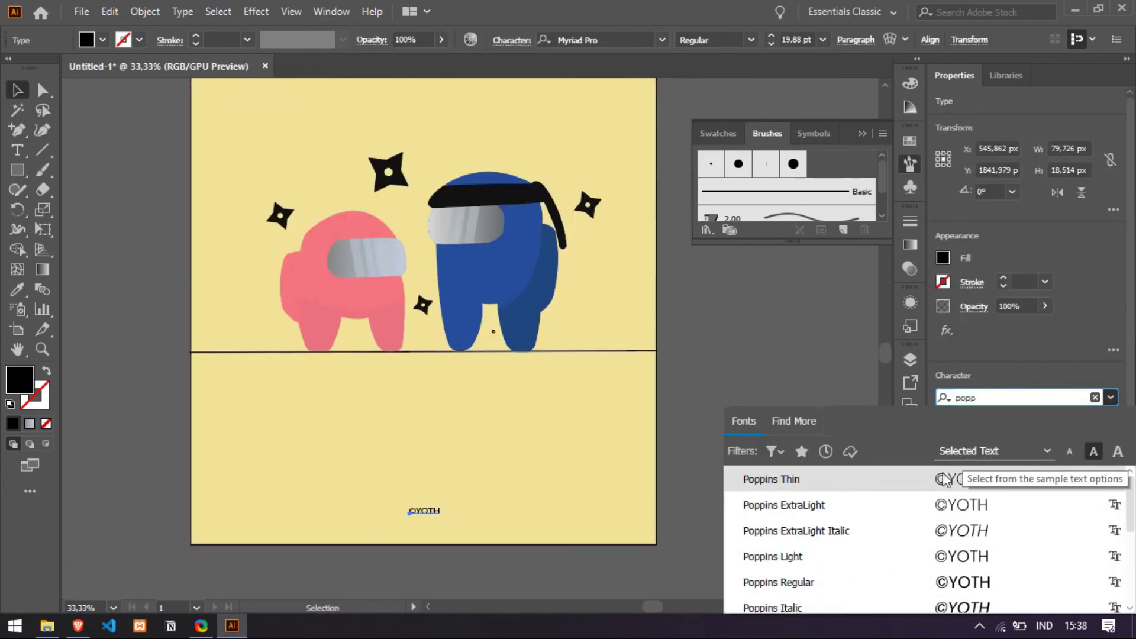
scroll(960, 533, "down", 1)
left_click(960, 553)
left_click(502, 503)
Step: Retype the name in the signature with only its first letter capitalised
double_click(438, 510)
type("oth")
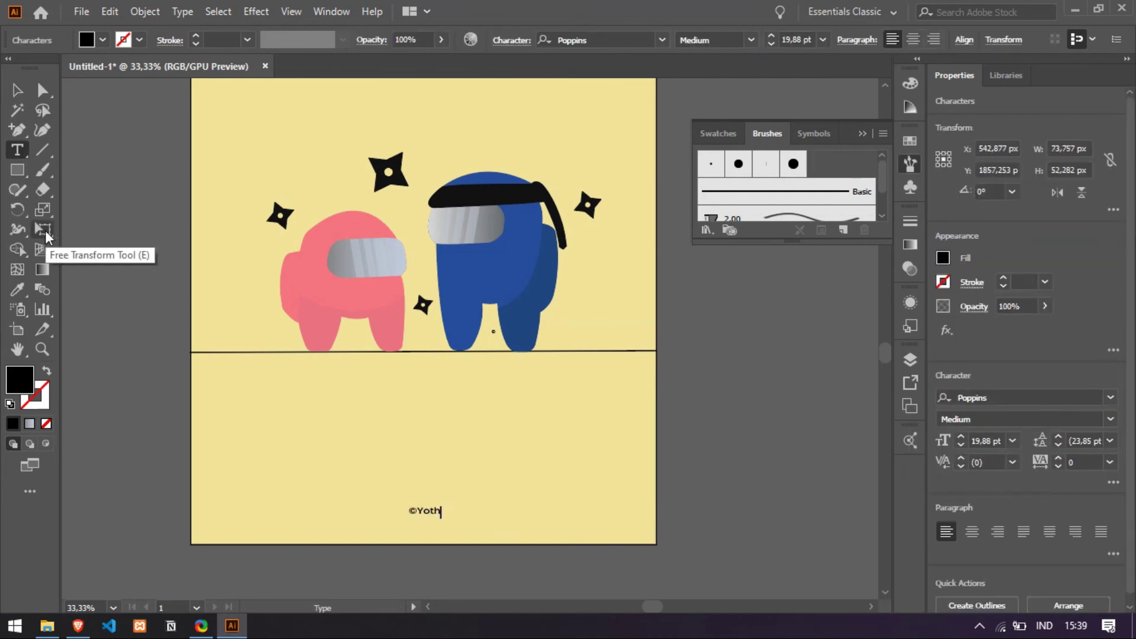
left_click(17, 90)
Step: Set the whole signature's font size to 14 pt
left_click(1012, 441)
left_click(1047, 297)
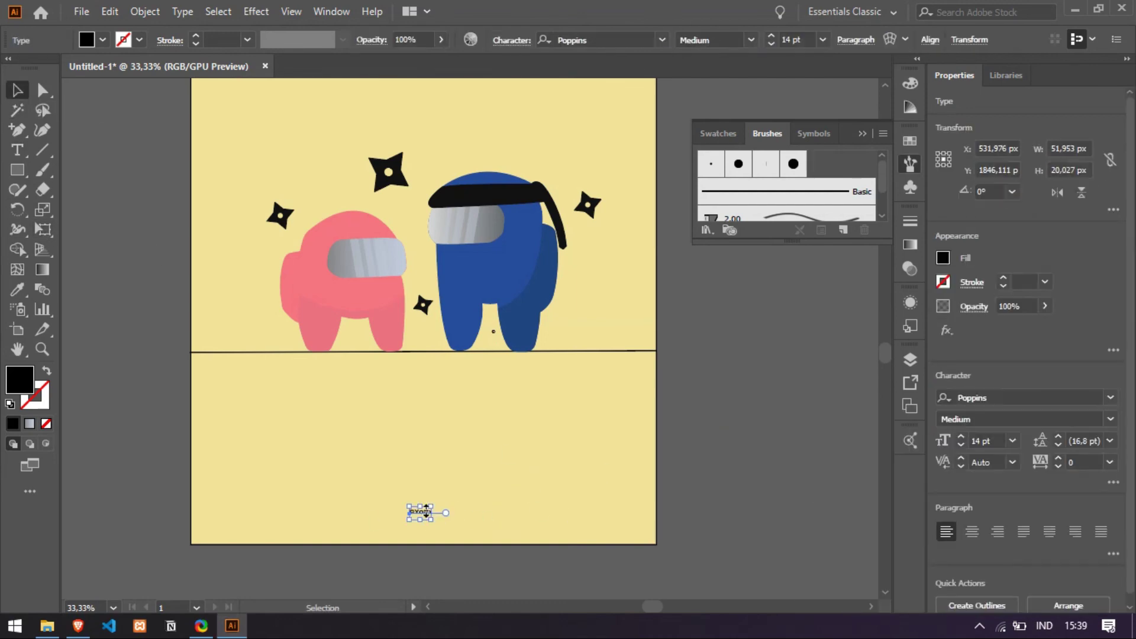
scroll(448, 519, "up", 2)
double_click(400, 515)
key("ctrl+a")
left_click(1012, 441)
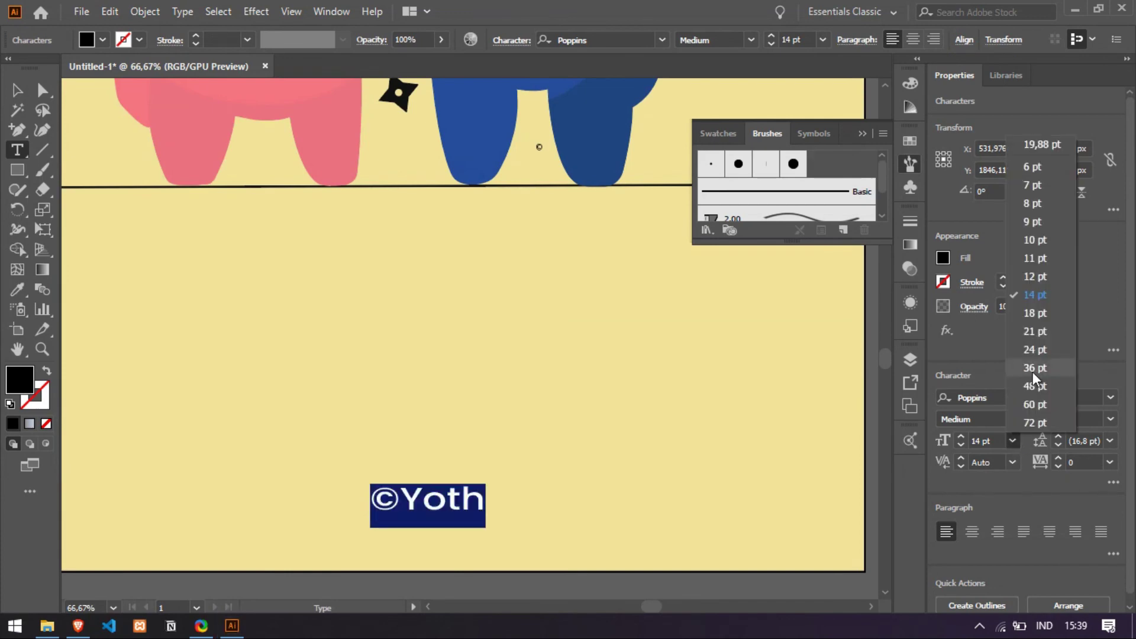
left_click(1043, 296)
Step: Add the © symbol and creator's name as new 14 pt text above the old signature, and delete the old one
left_click(520, 465)
type("©")
type("Yoth")
left_click(18, 89)
left_click(392, 507)
key("Delete")
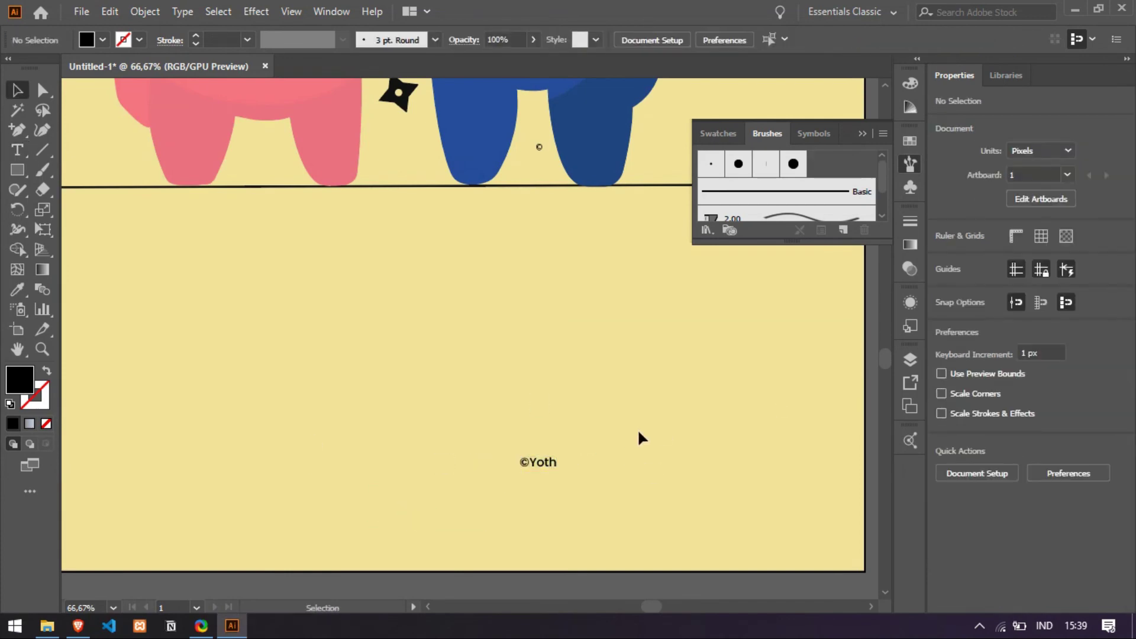
left_click(862, 134)
left_click(552, 463)
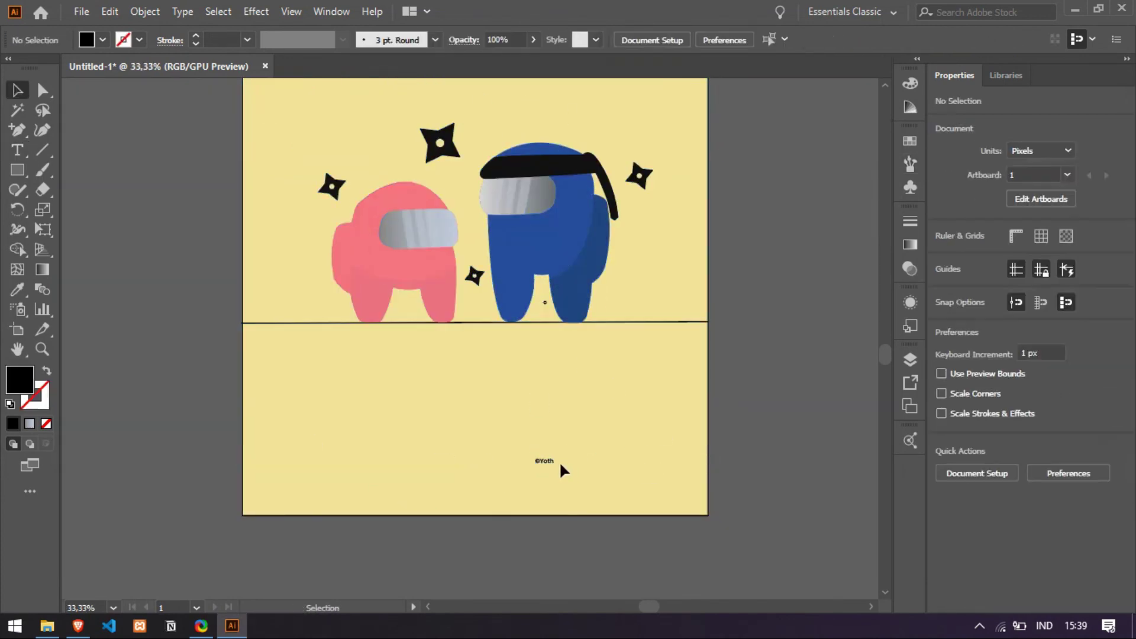
key("ctrl+a")
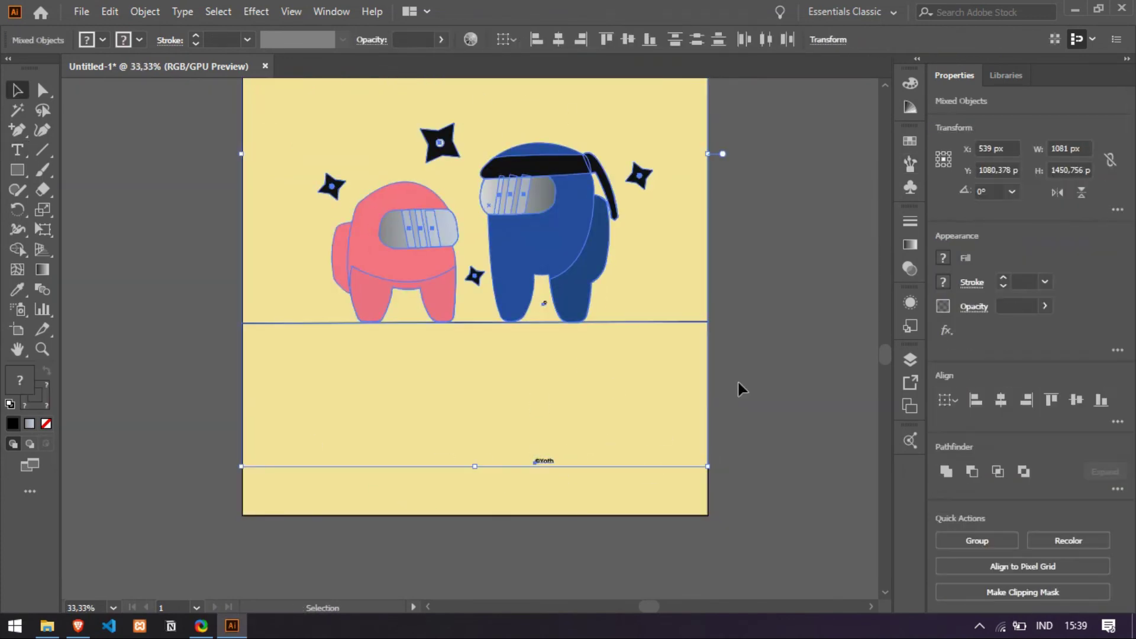
left_click(760, 388)
key("ctrl+minus")
left_click_drag(528, 500, 630, 398)
scroll(499, 535, "up", 2)
scroll(523, 500, "up", 3)
key("ctrl+z")
scroll(701, 349, "down", 3)
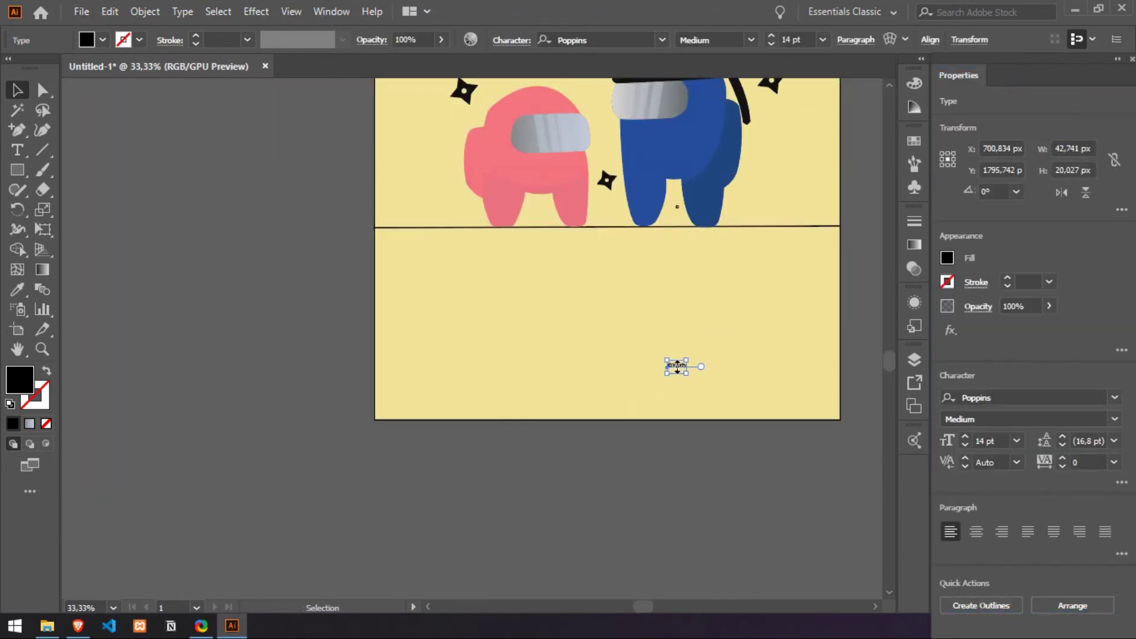
Step: Fill the signature with the blue character's body colour and place it just below the ground line near the artboard's right edge
left_click_drag(677, 368, 592, 401)
left_click(687, 376)
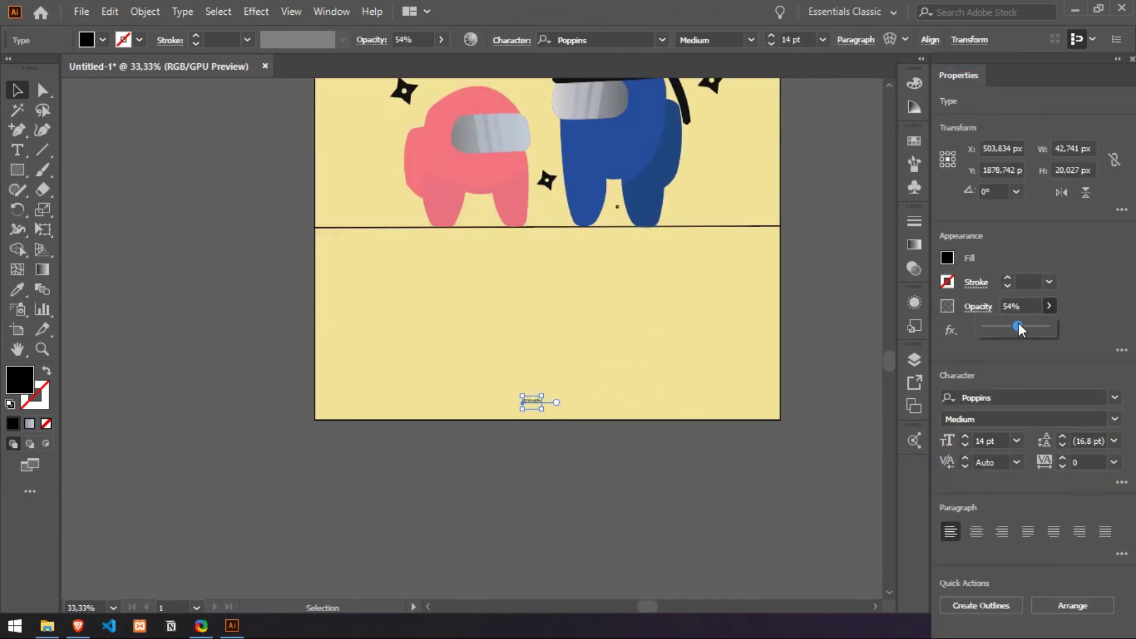
left_click(609, 367)
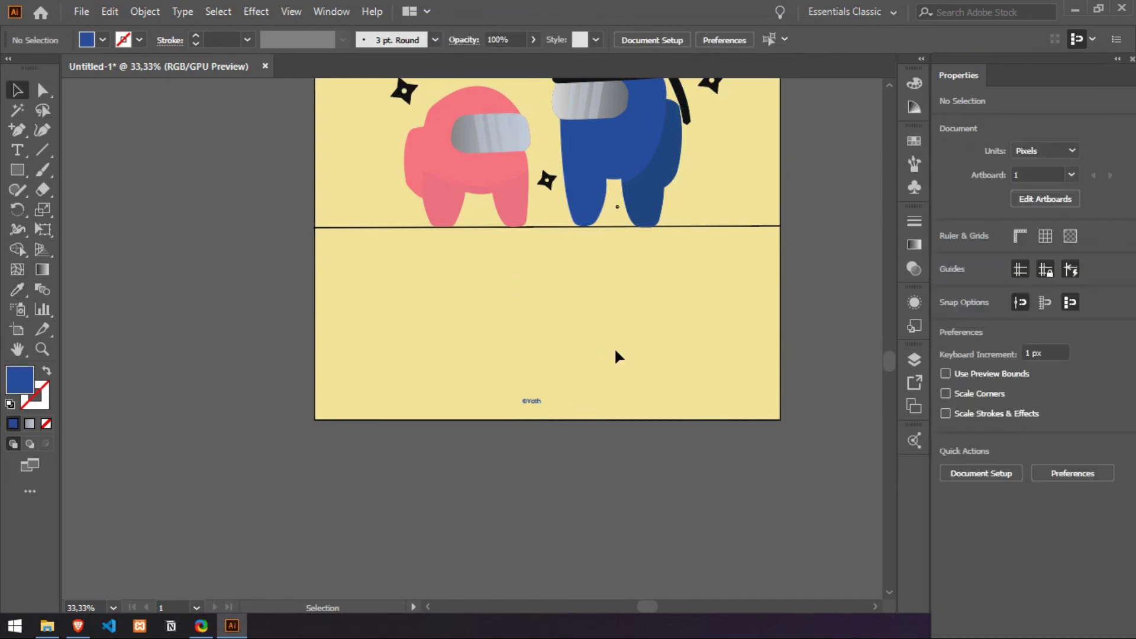
left_click_drag(535, 404, 735, 243)
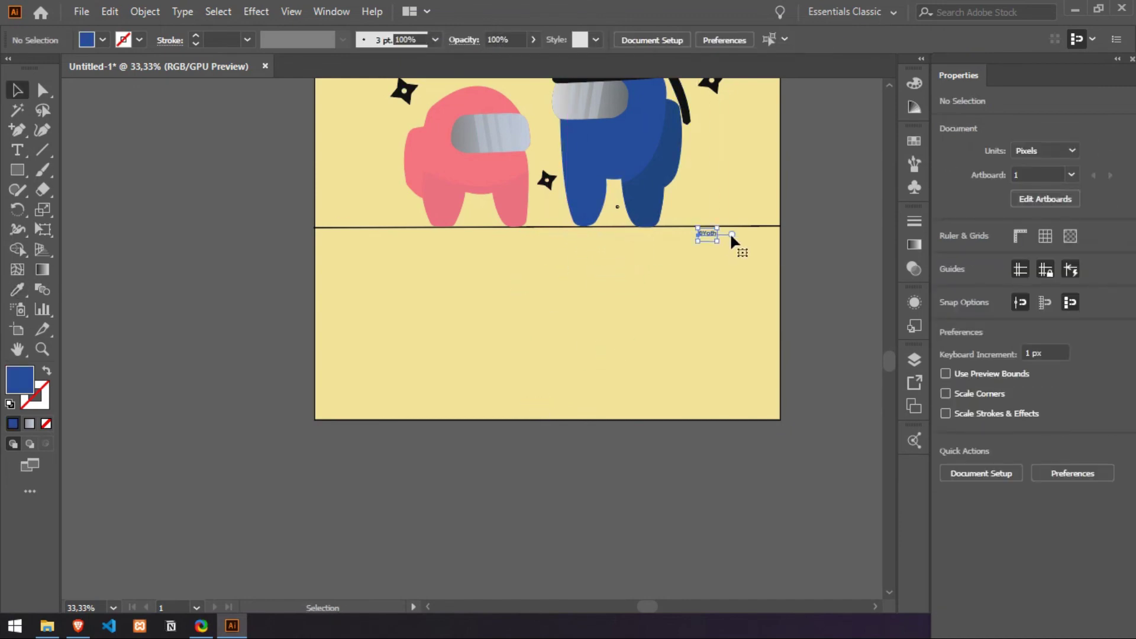
Step: Unlock the pale yellow background rectangle, check its stroke setting and lock it again
scroll(723, 237, "up", 3)
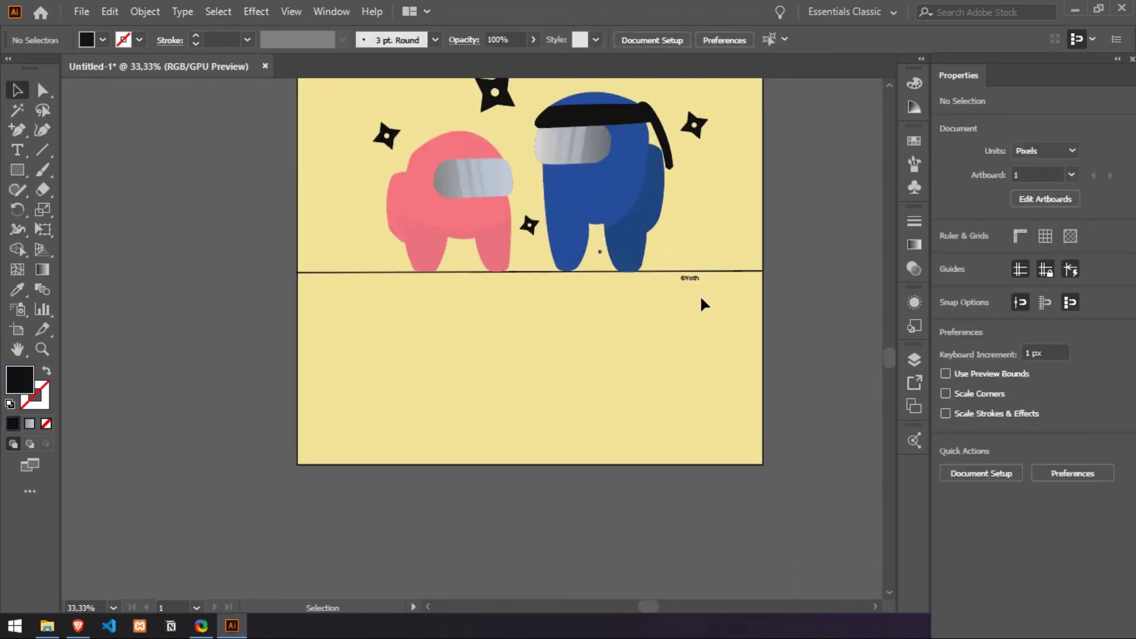
scroll(702, 304, "down", 2)
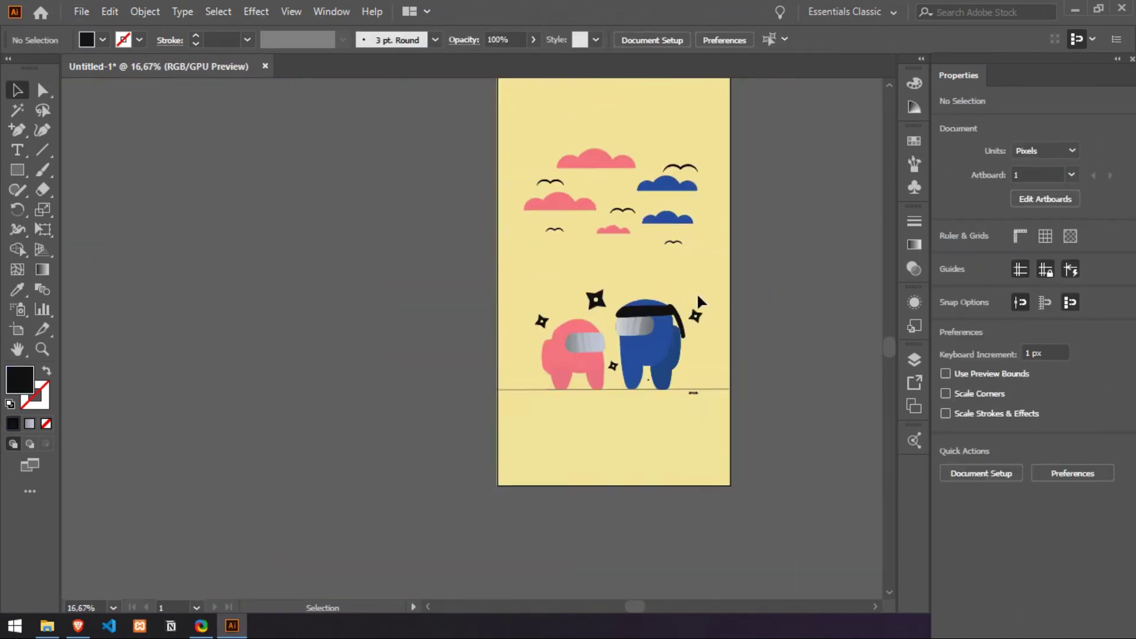
left_click(915, 362)
left_click(728, 492)
left_click(575, 207)
left_click(980, 282)
left_click(772, 341)
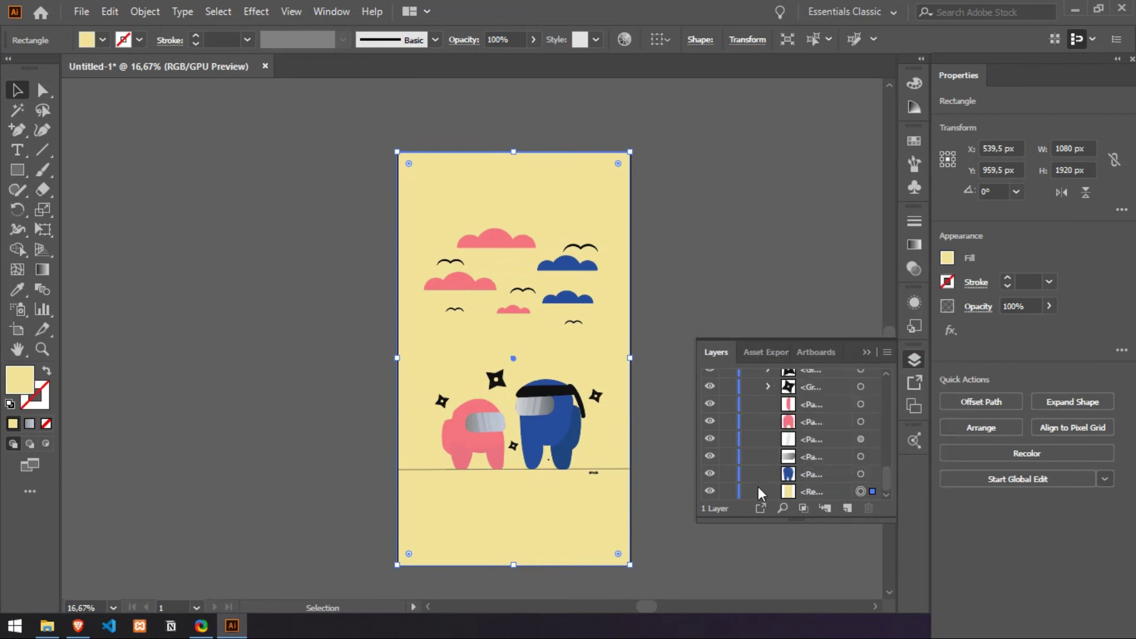
left_click(727, 491)
left_click(914, 360)
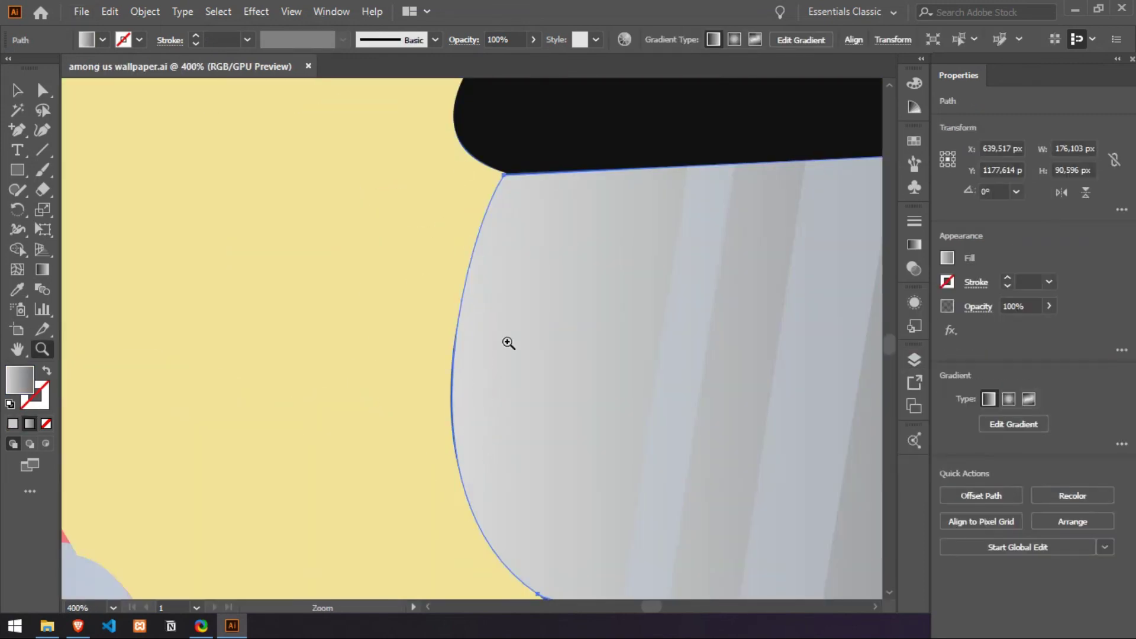
Step: Reshape the left edge of the blue character's visor by moving its anchor point, and save the document
scroll(472, 443, "down", 3)
left_click_drag(388, 399, 379, 374)
left_click(372, 377)
scroll(371, 373, "down", 7)
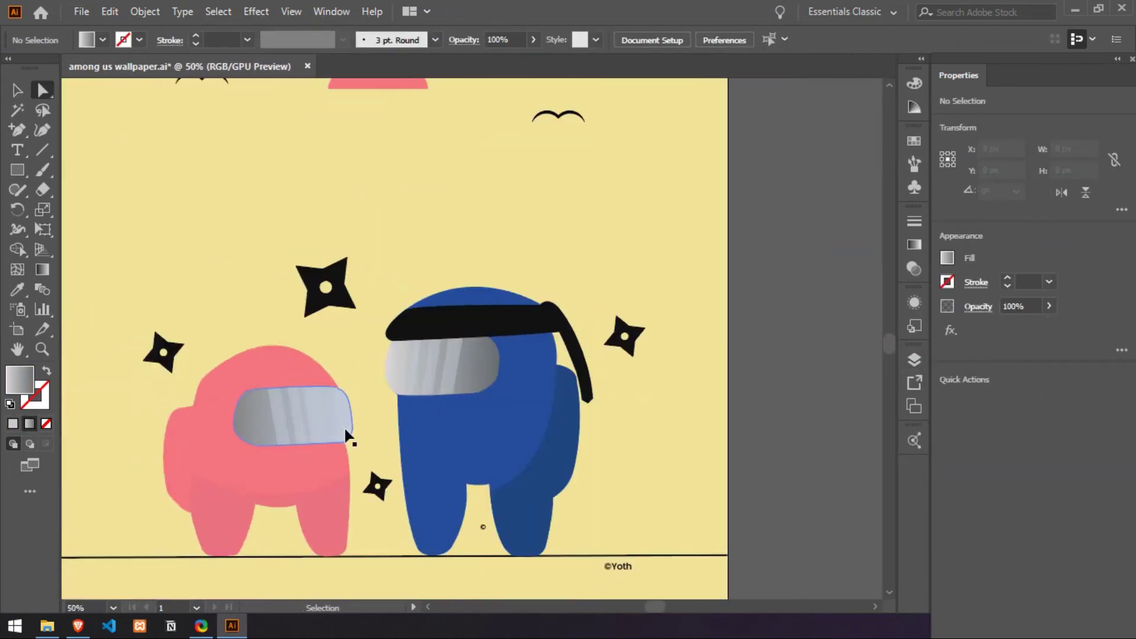
scroll(526, 544, "down", 3)
scroll(540, 559, "down", 1)
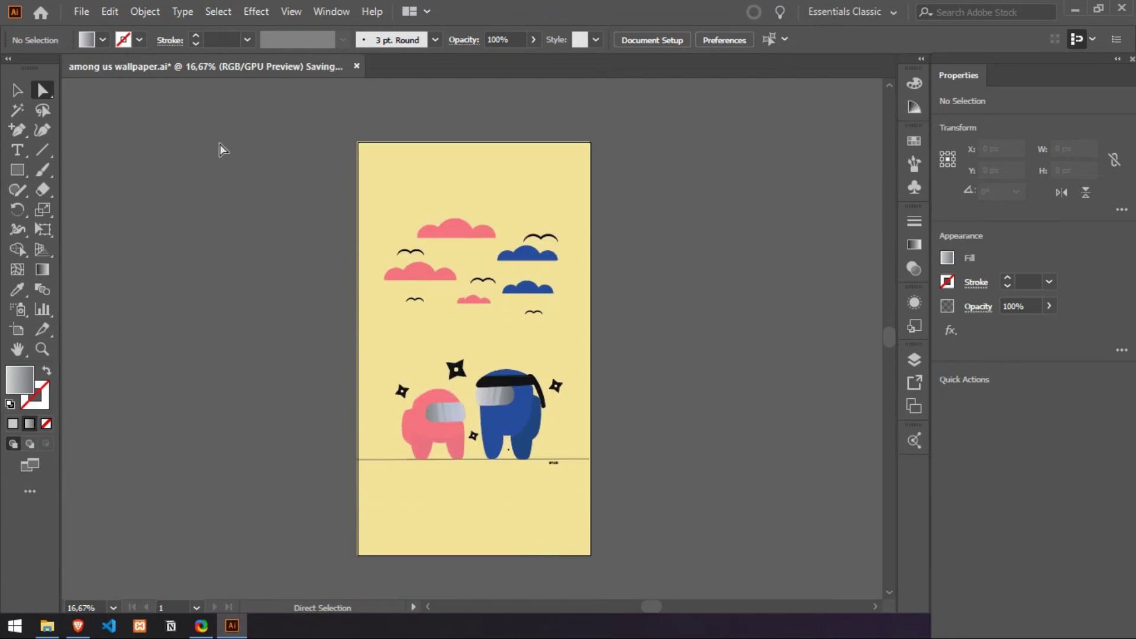
Step: Decline overwriting among us wallpaper-01.png and export the illustration as the PNG file among us wallpaper-2.png in the Adobe illustrator pictures folder
left_click(81, 11)
mouse_move(296, 304)
left_click(367, 322)
key("Return")
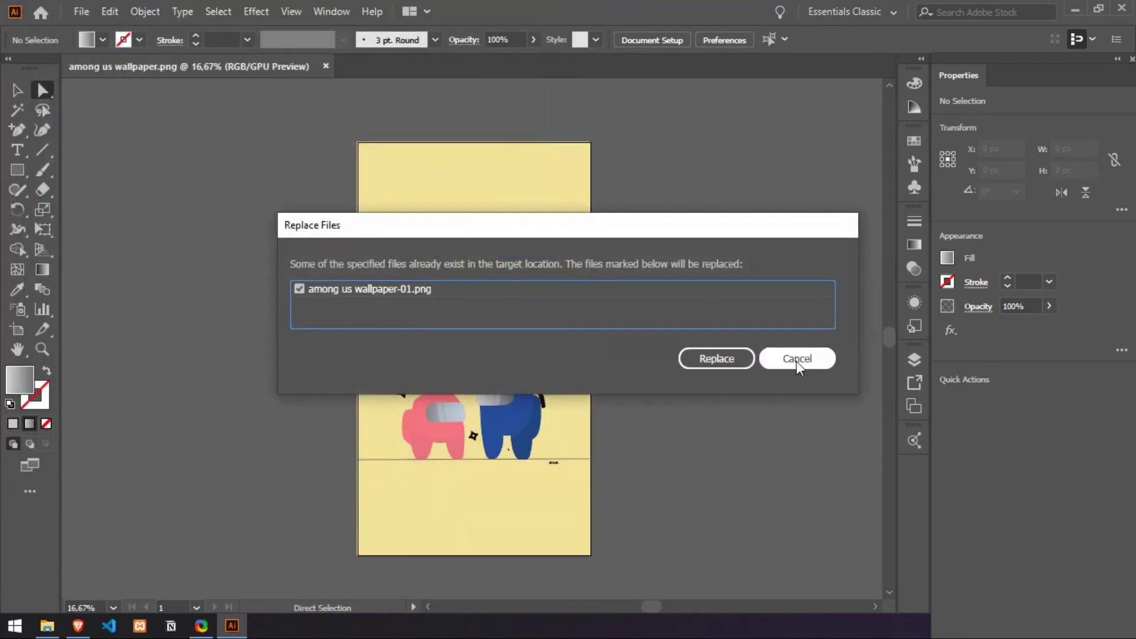
left_click(801, 357)
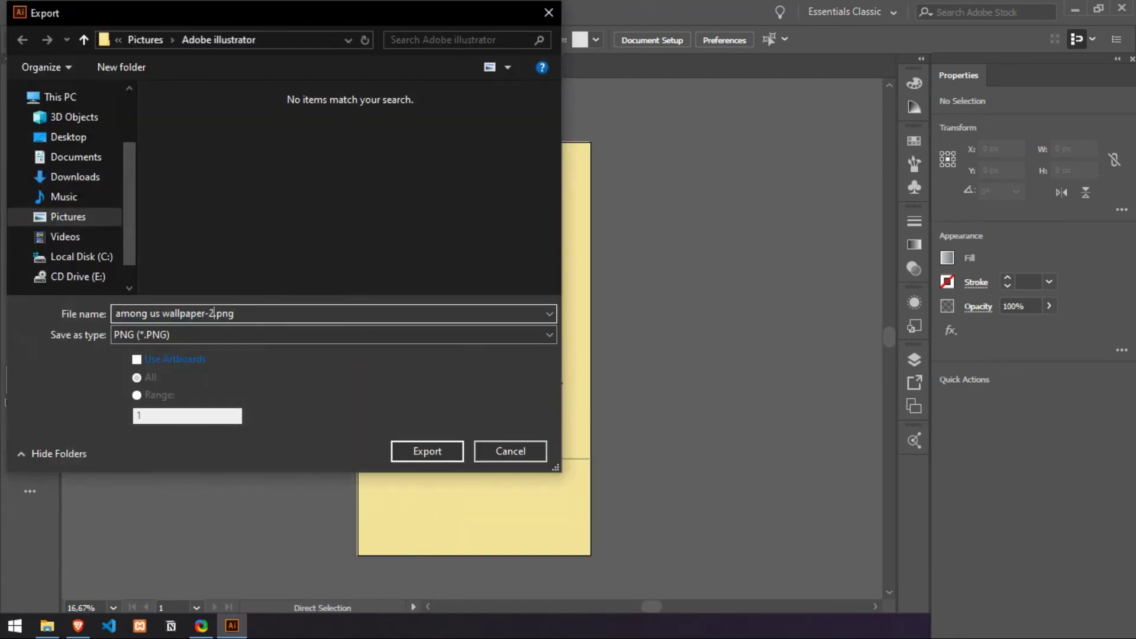
left_click(443, 451)
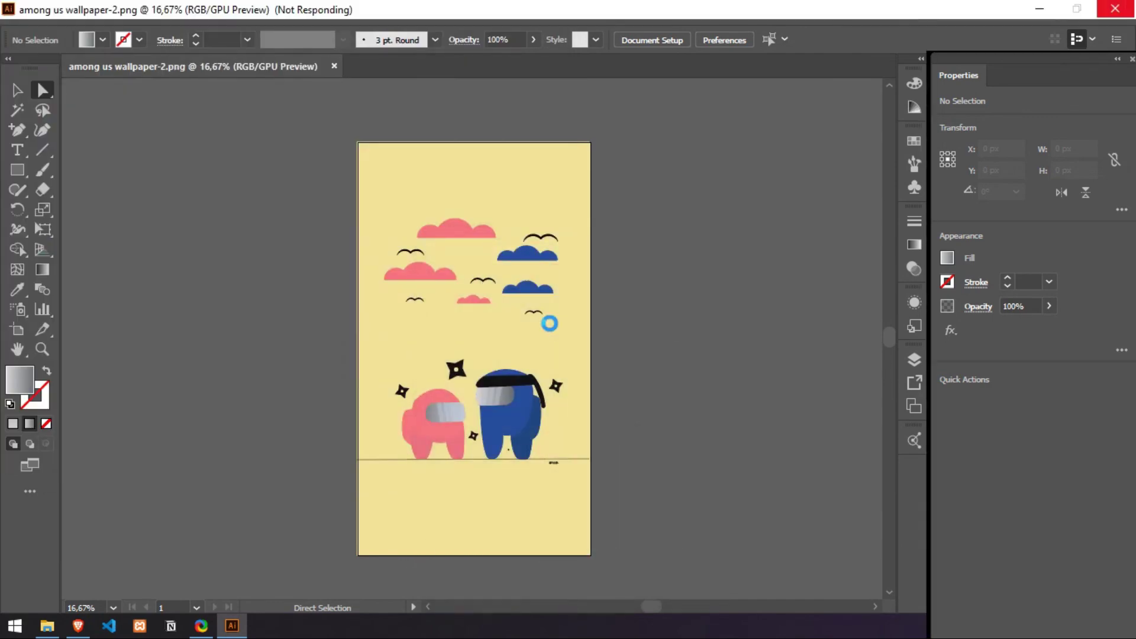